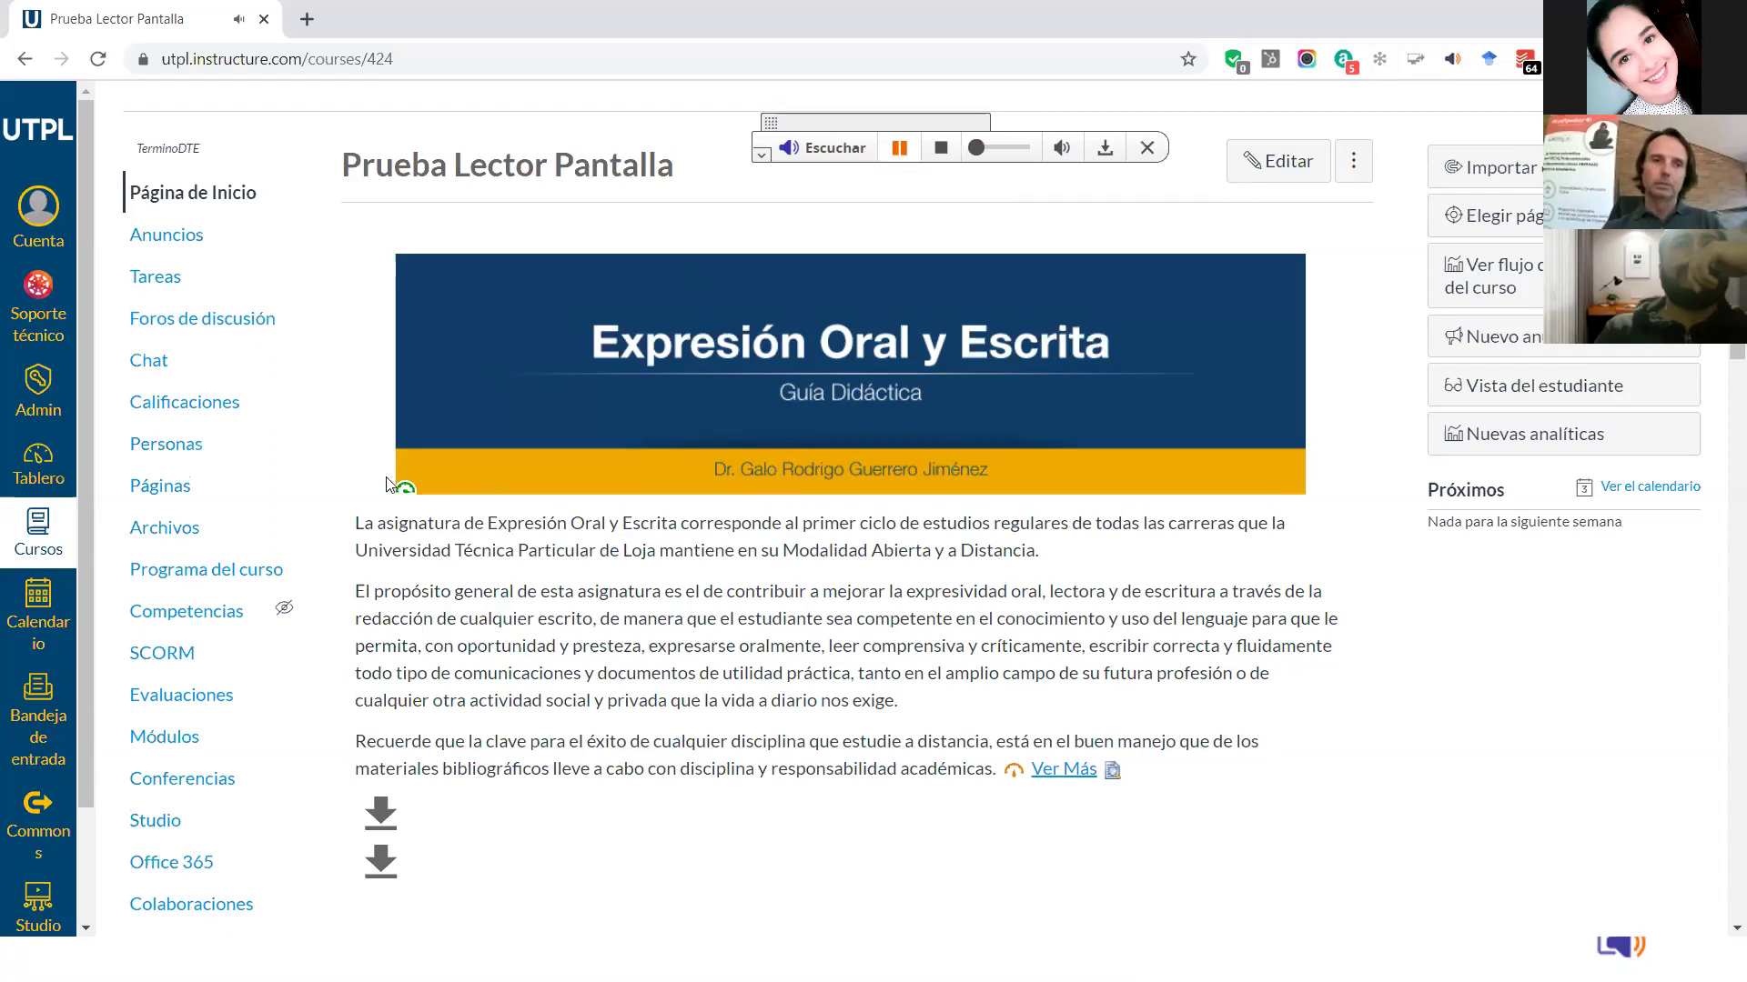
Check the accessibility rating of the banner image and move the floating reader player off the course description text.
{"action": "mouse_move", "coordinate": [403, 492]}
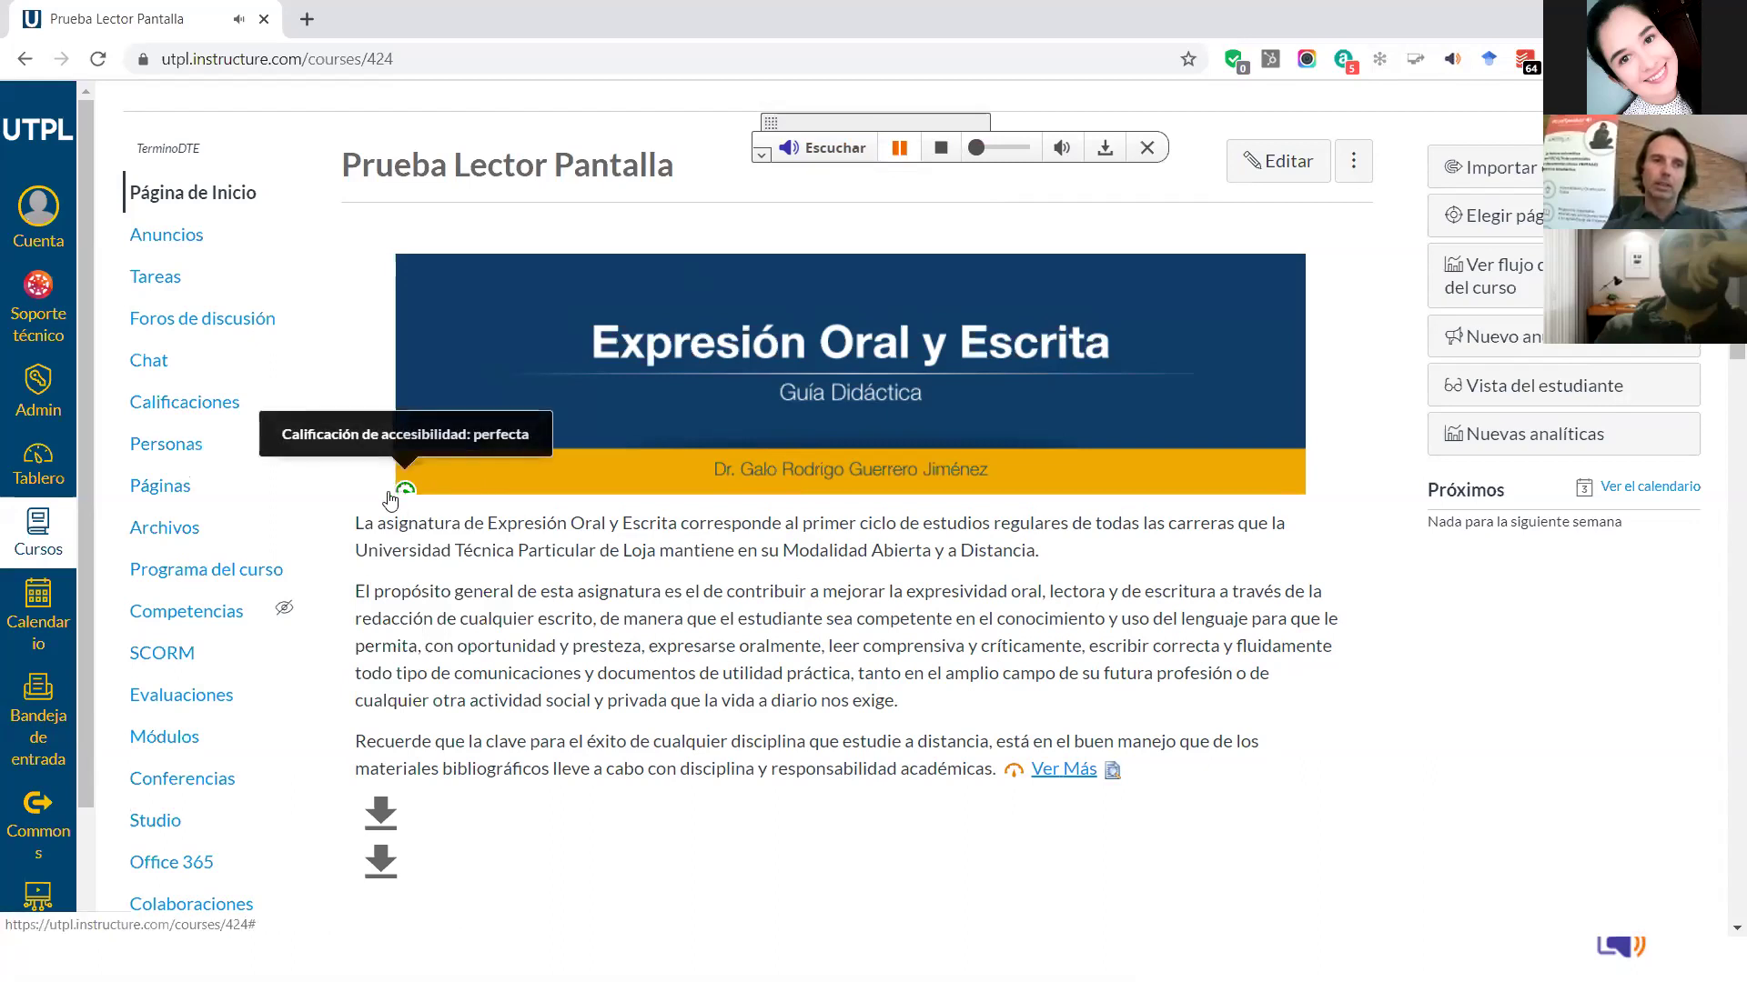
{"action": "scroll", "coordinate": [294, 509], "scroll_direction": "down", "scroll_amount": 1}
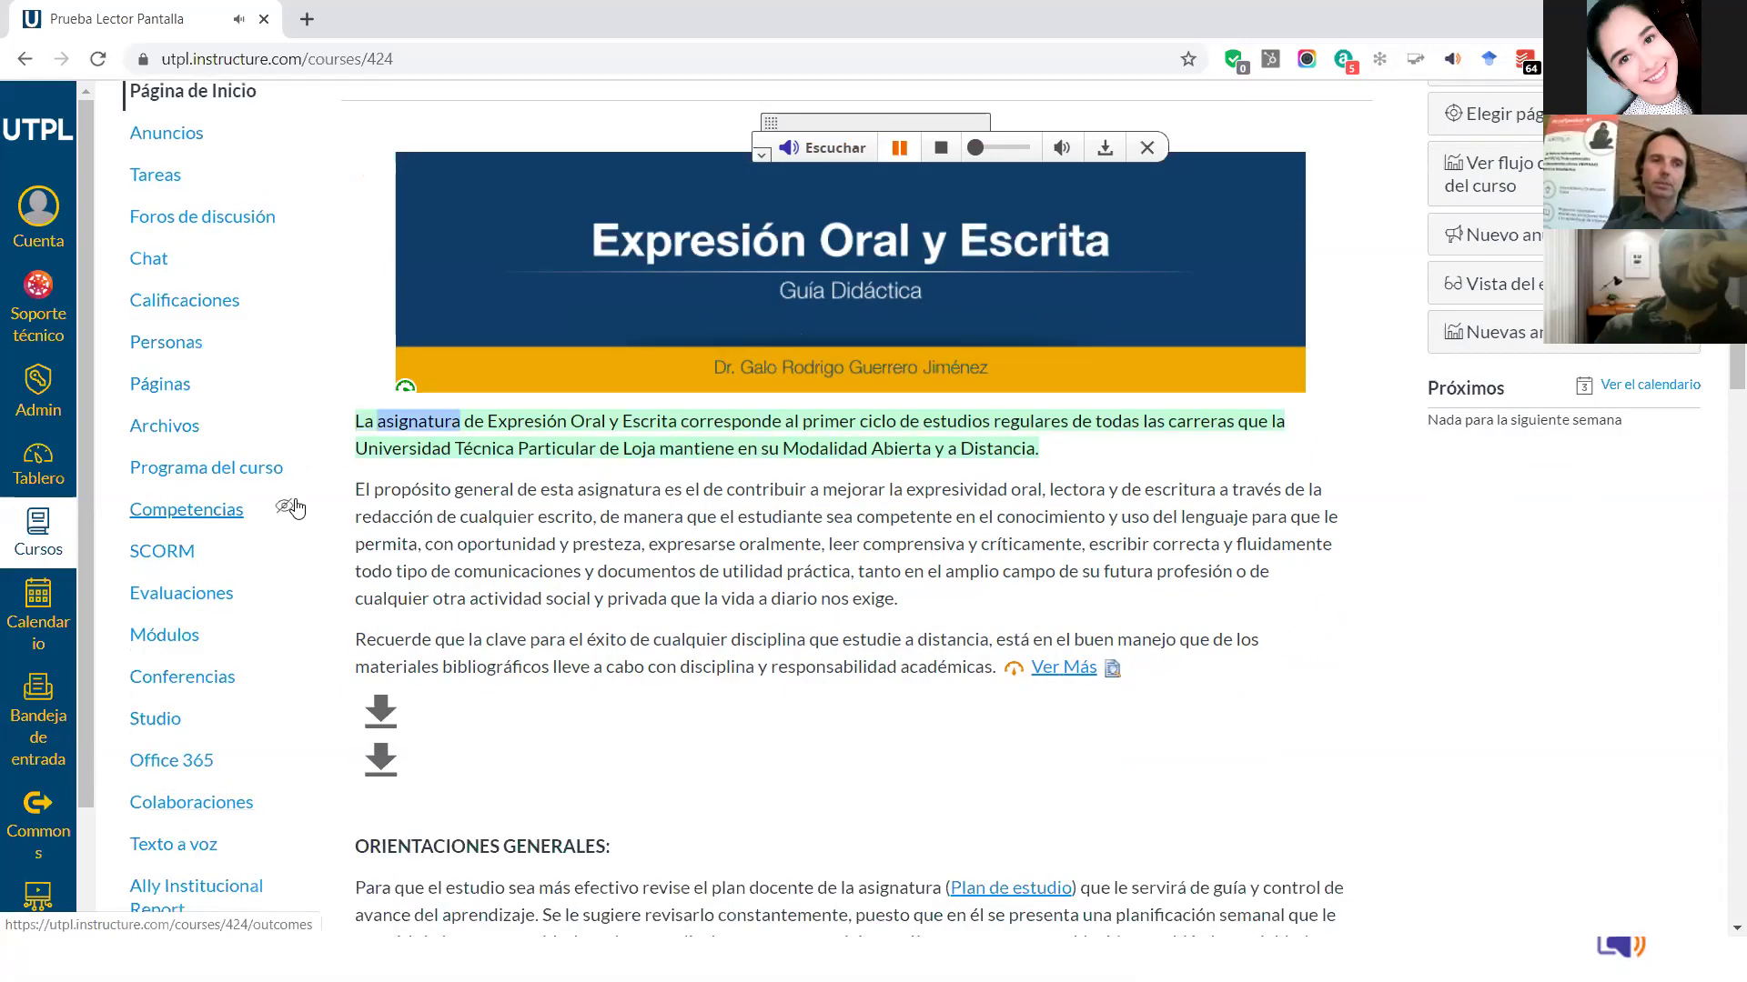
{"action": "scroll", "coordinate": [294, 510], "scroll_direction": "down", "scroll_amount": 3}
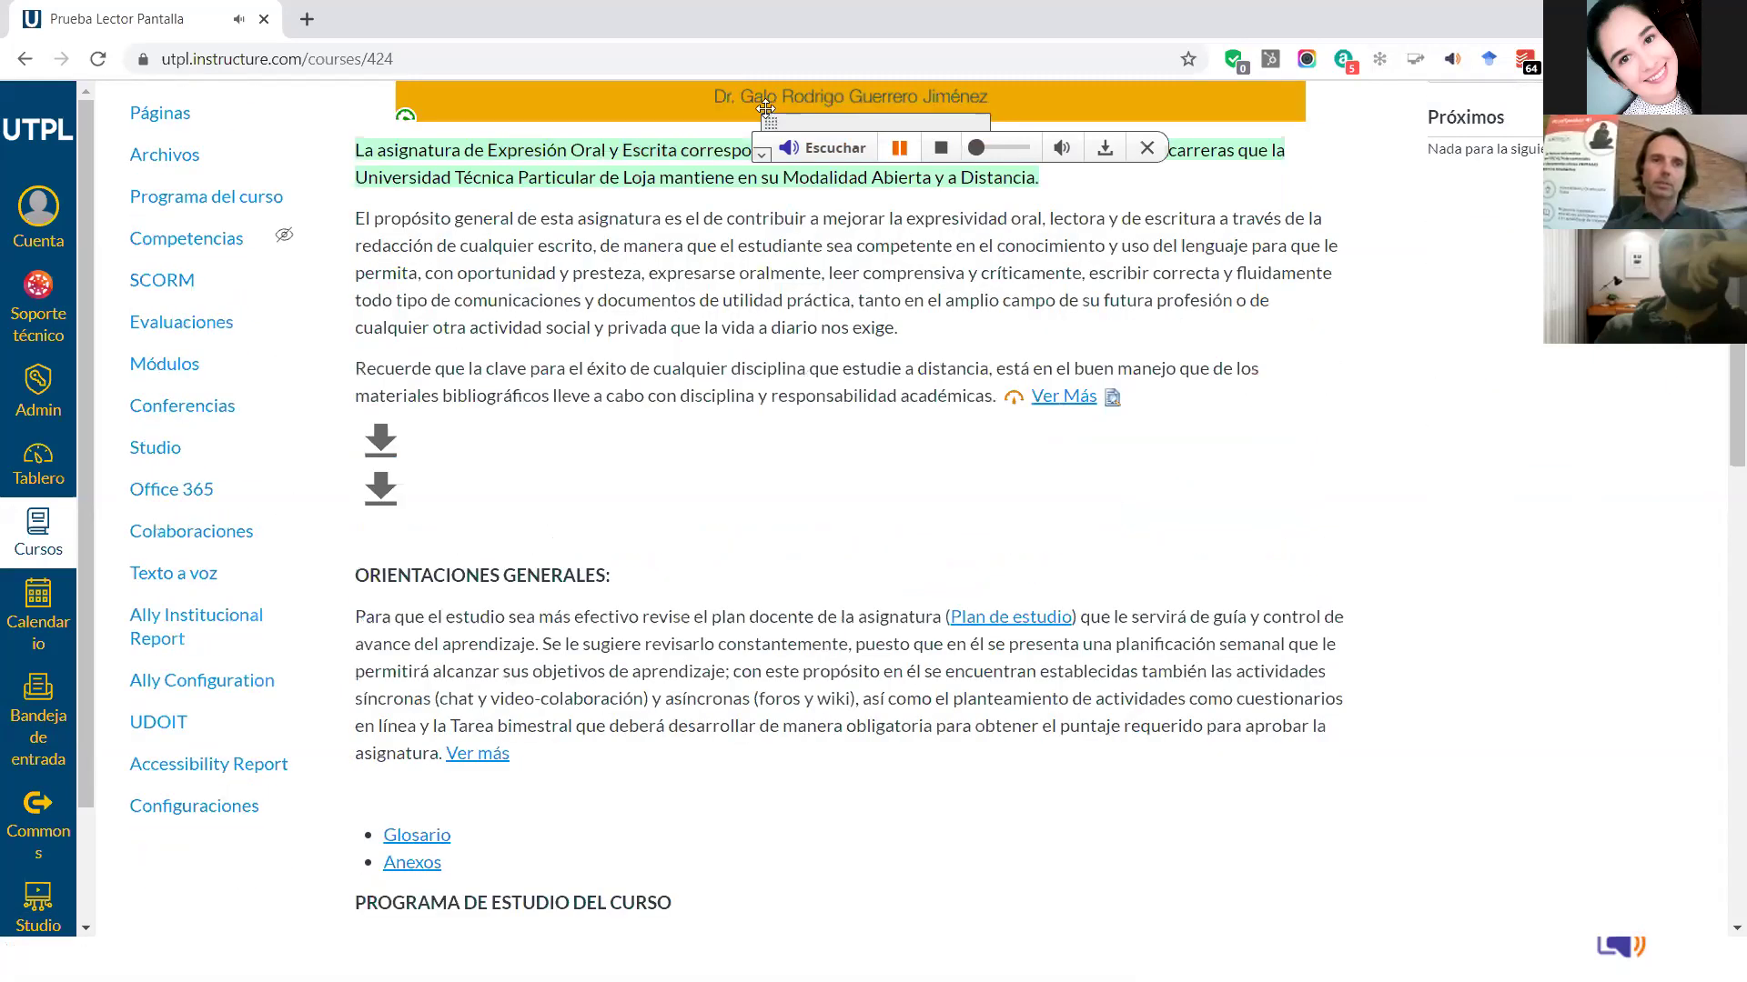
{"action": "left_click_drag", "start_coordinate": [765, 108], "coordinate": [248, 92]}
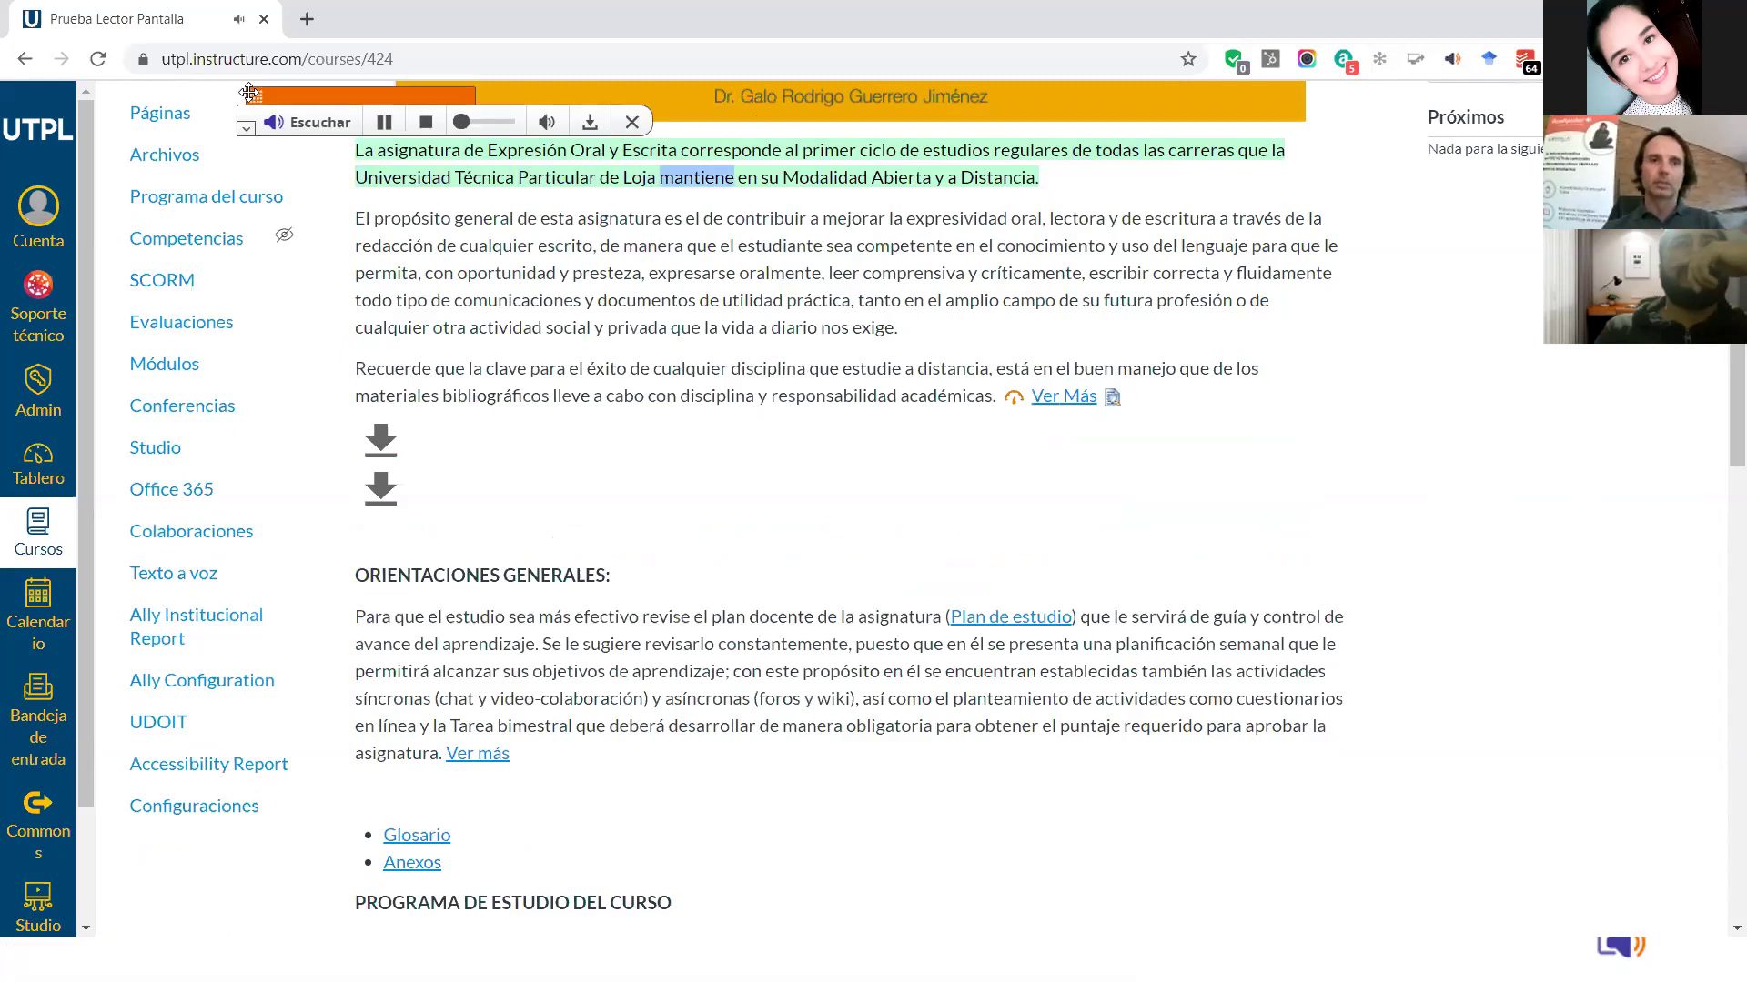
Follow the highlighted read-aloud into the paragraph on the course's general purpose and pause the reading there.
{"action": "scroll", "coordinate": [249, 92], "scroll_direction": "down", "scroll_amount": 1}
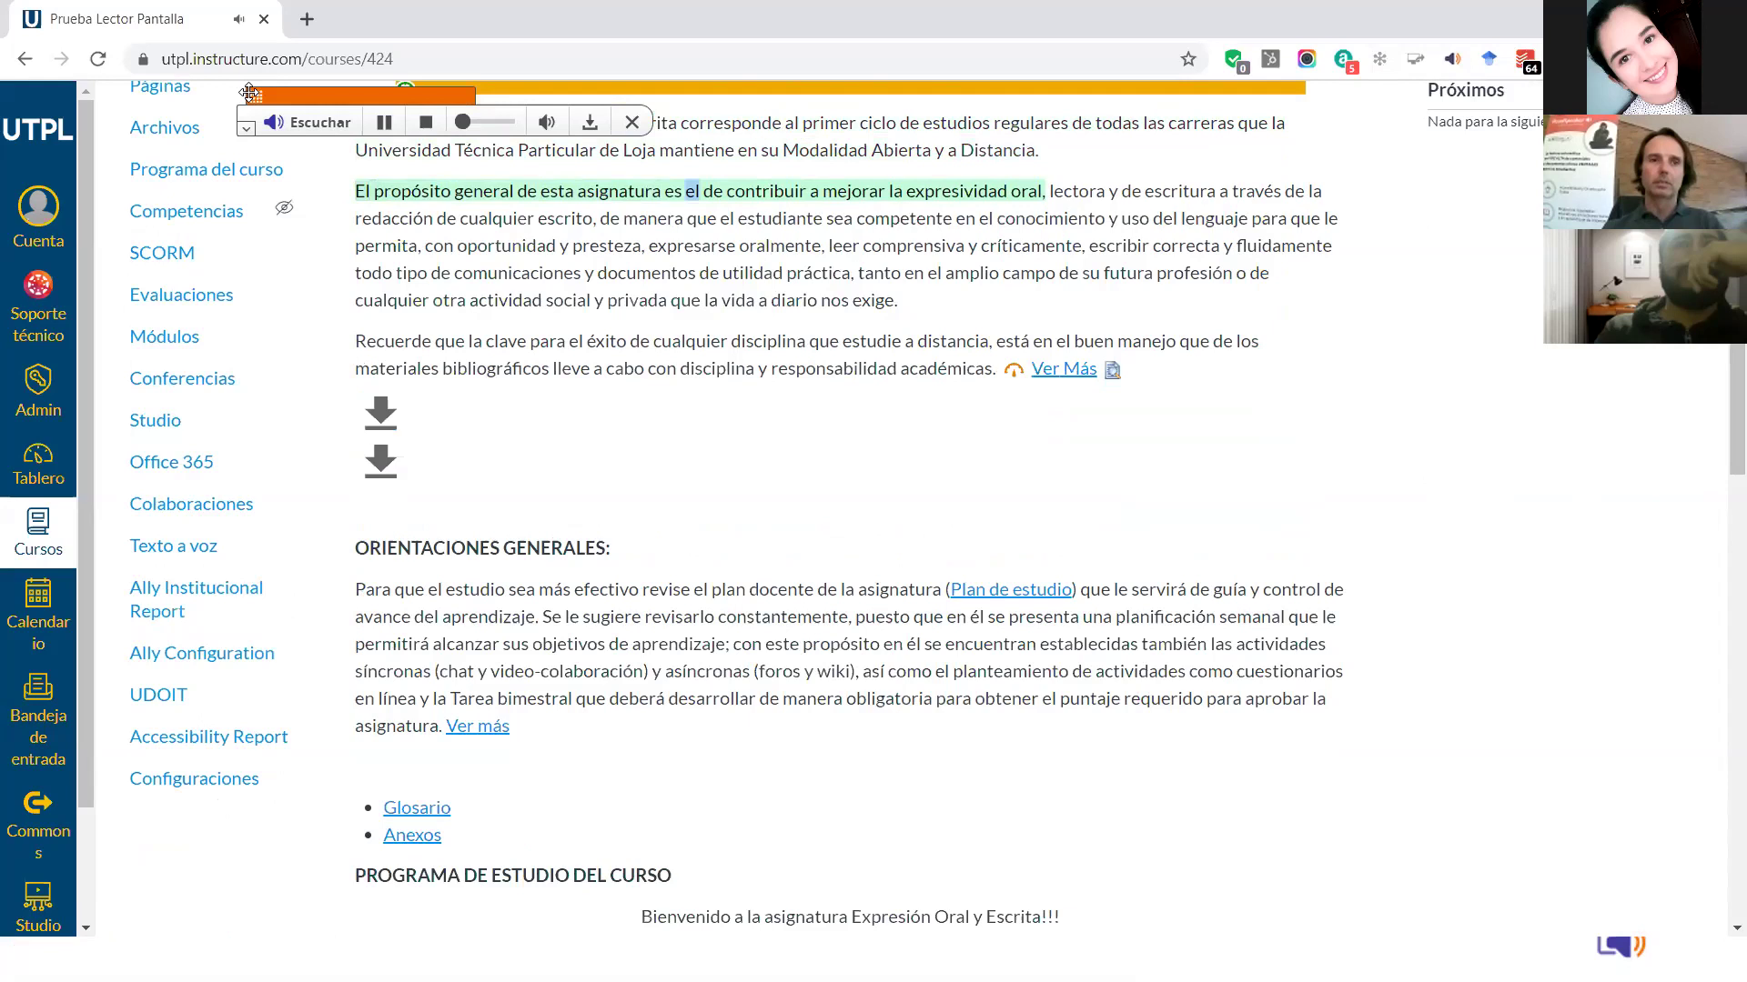
{"action": "scroll", "coordinate": [249, 93], "scroll_direction": "down", "scroll_amount": 1}
{"action": "scroll", "coordinate": [249, 93], "scroll_direction": "down", "scroll_amount": 1}
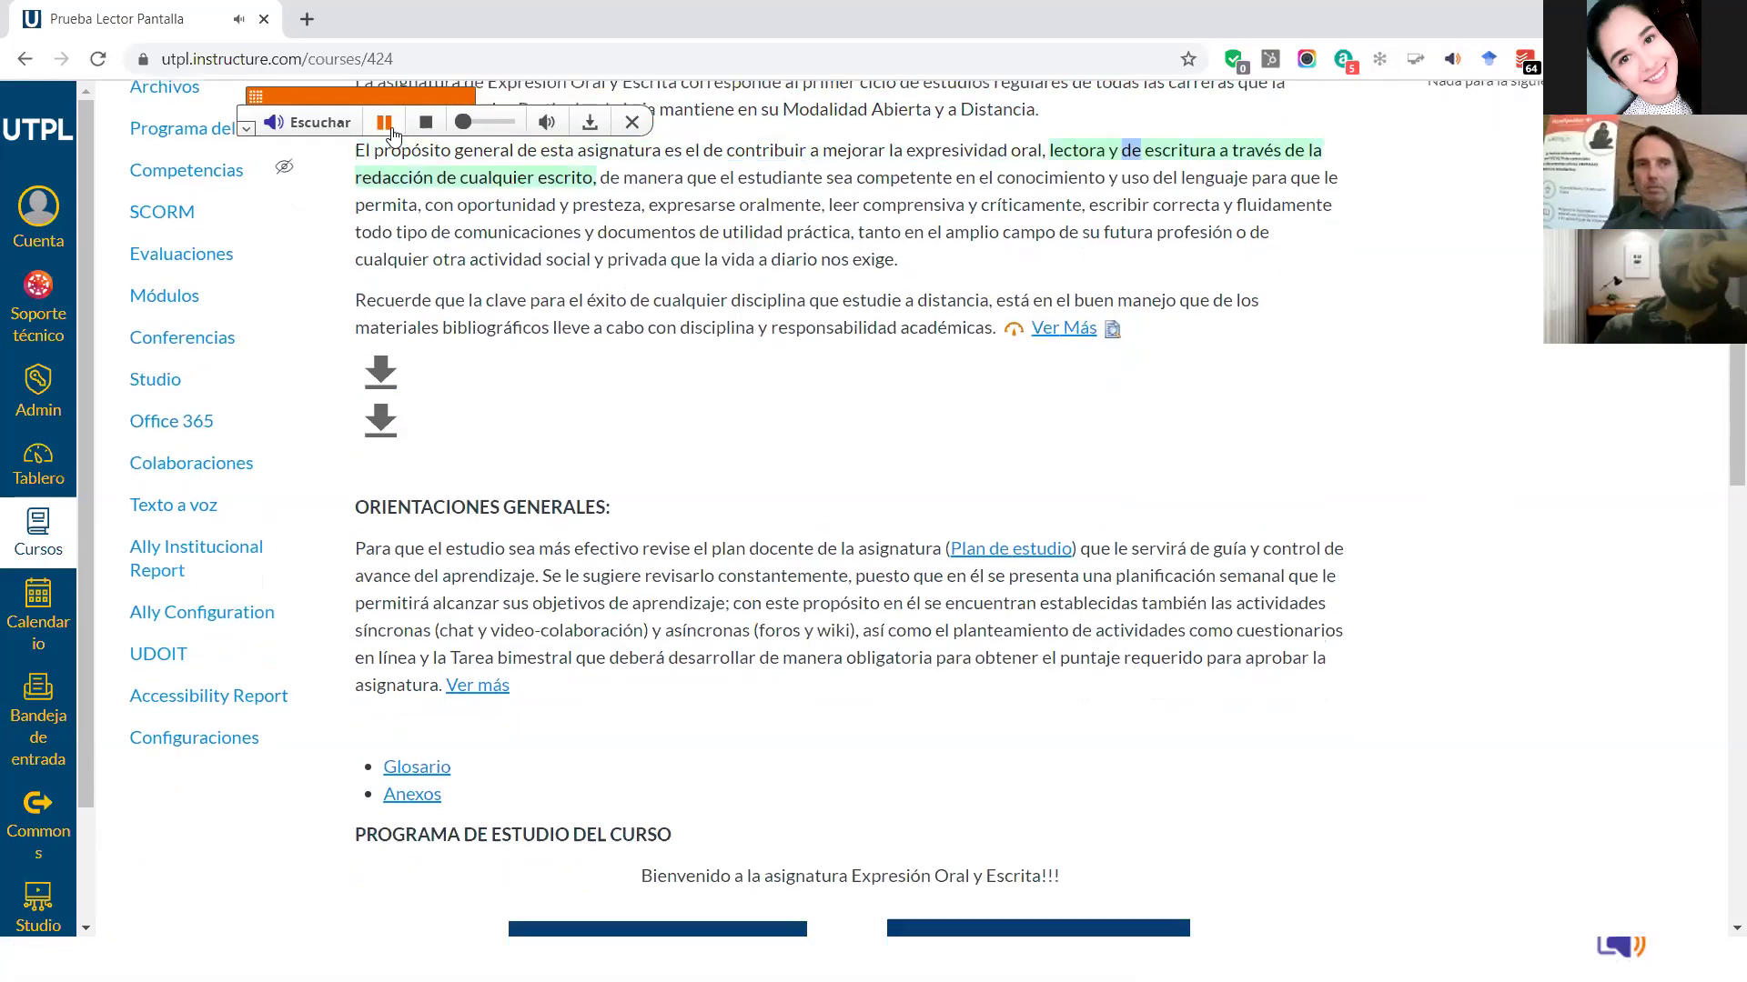
{"action": "left_click", "coordinate": [387, 124]}
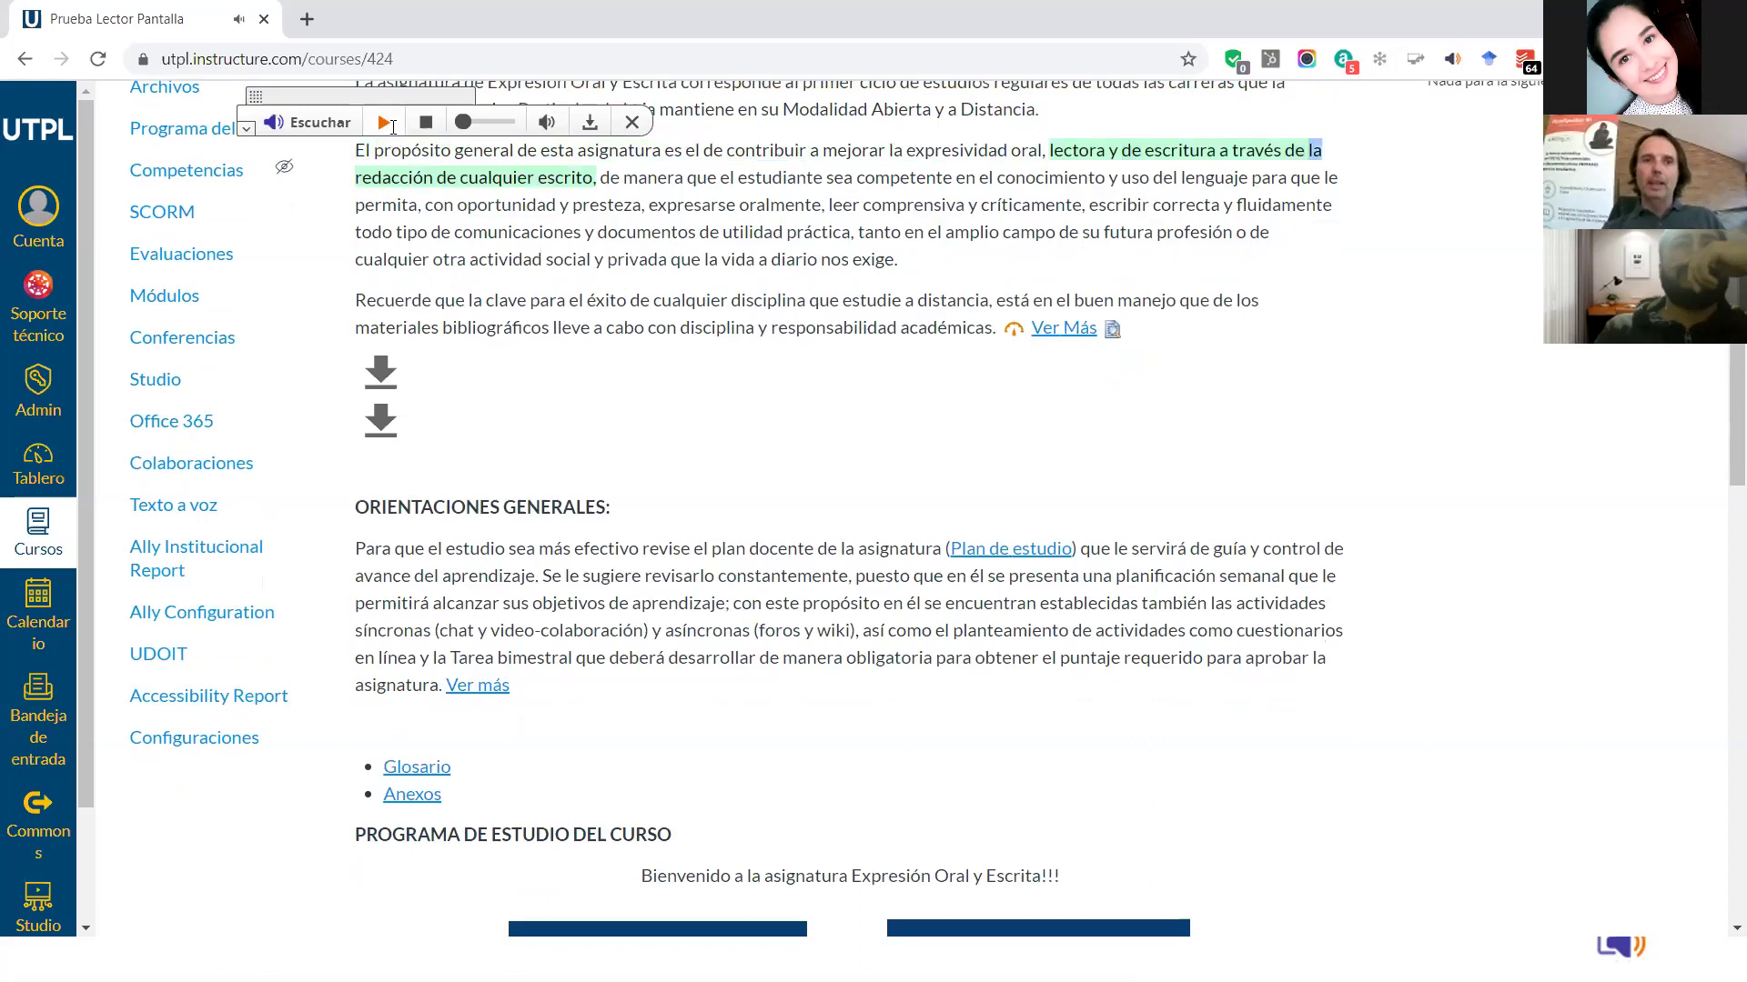
{"action": "scroll", "coordinate": [934, 204], "scroll_direction": "up", "scroll_amount": 2}
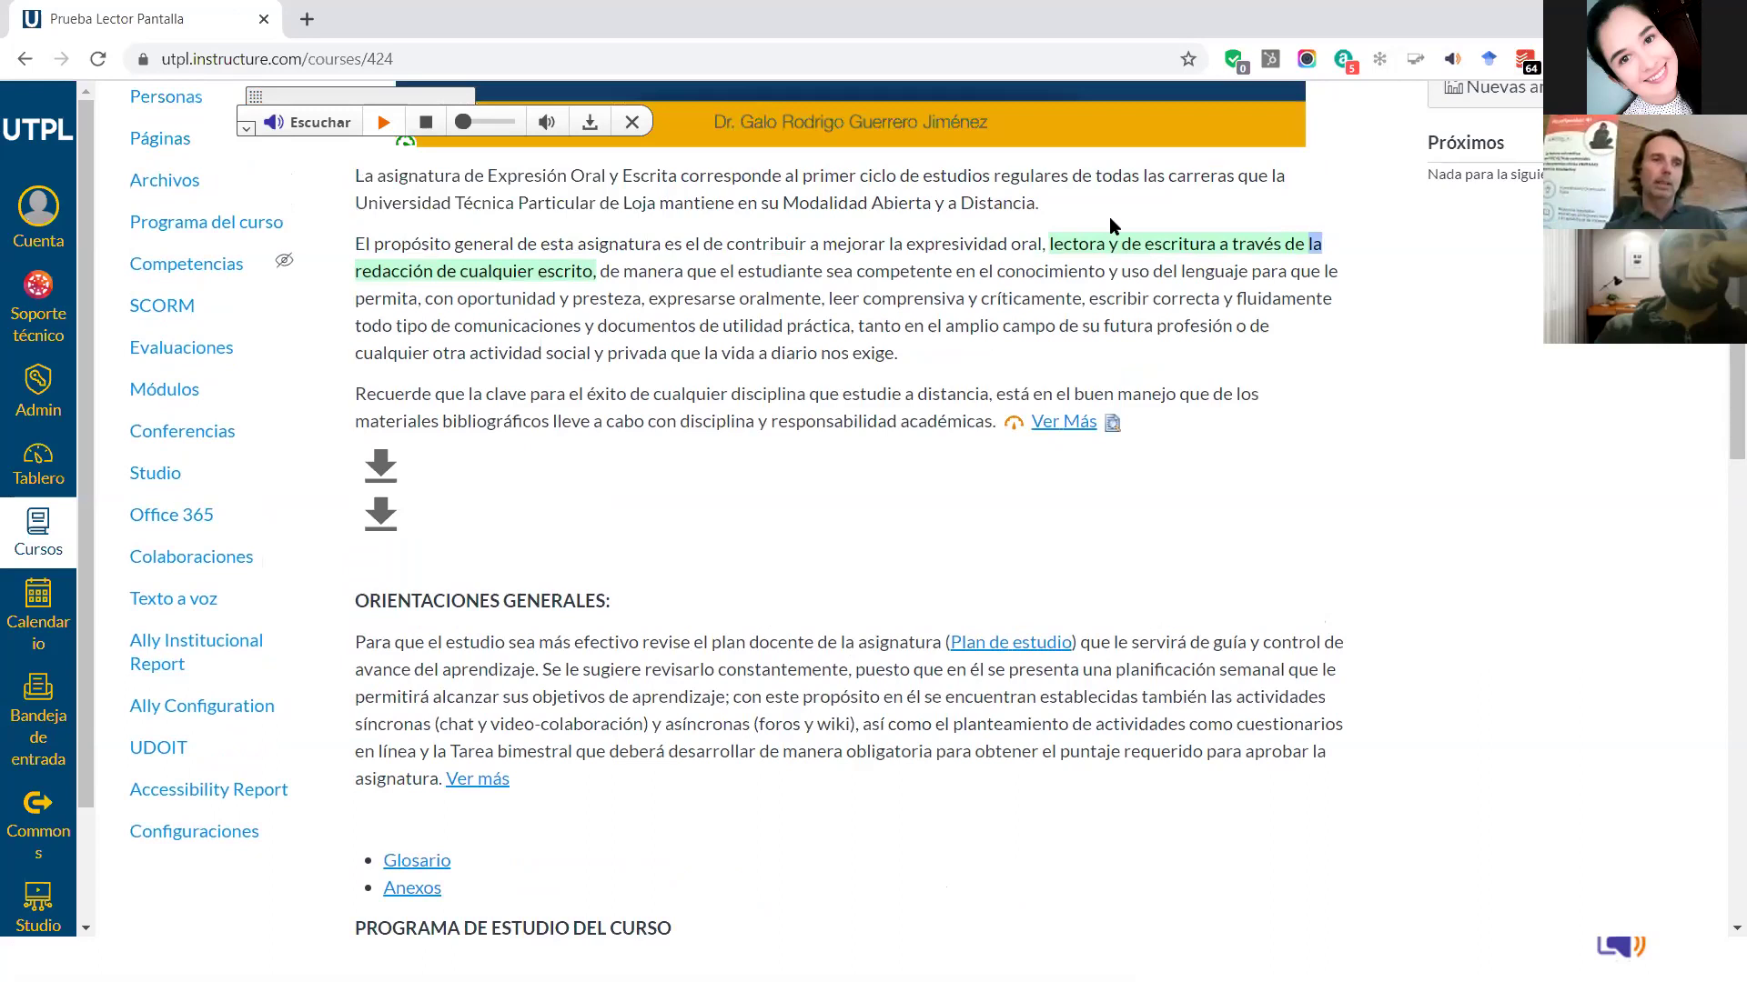
Open the reader's preferences and set the text colours (Colores del texto) to Amarillo sobre Negro.
{"action": "left_click", "coordinate": [426, 123]}
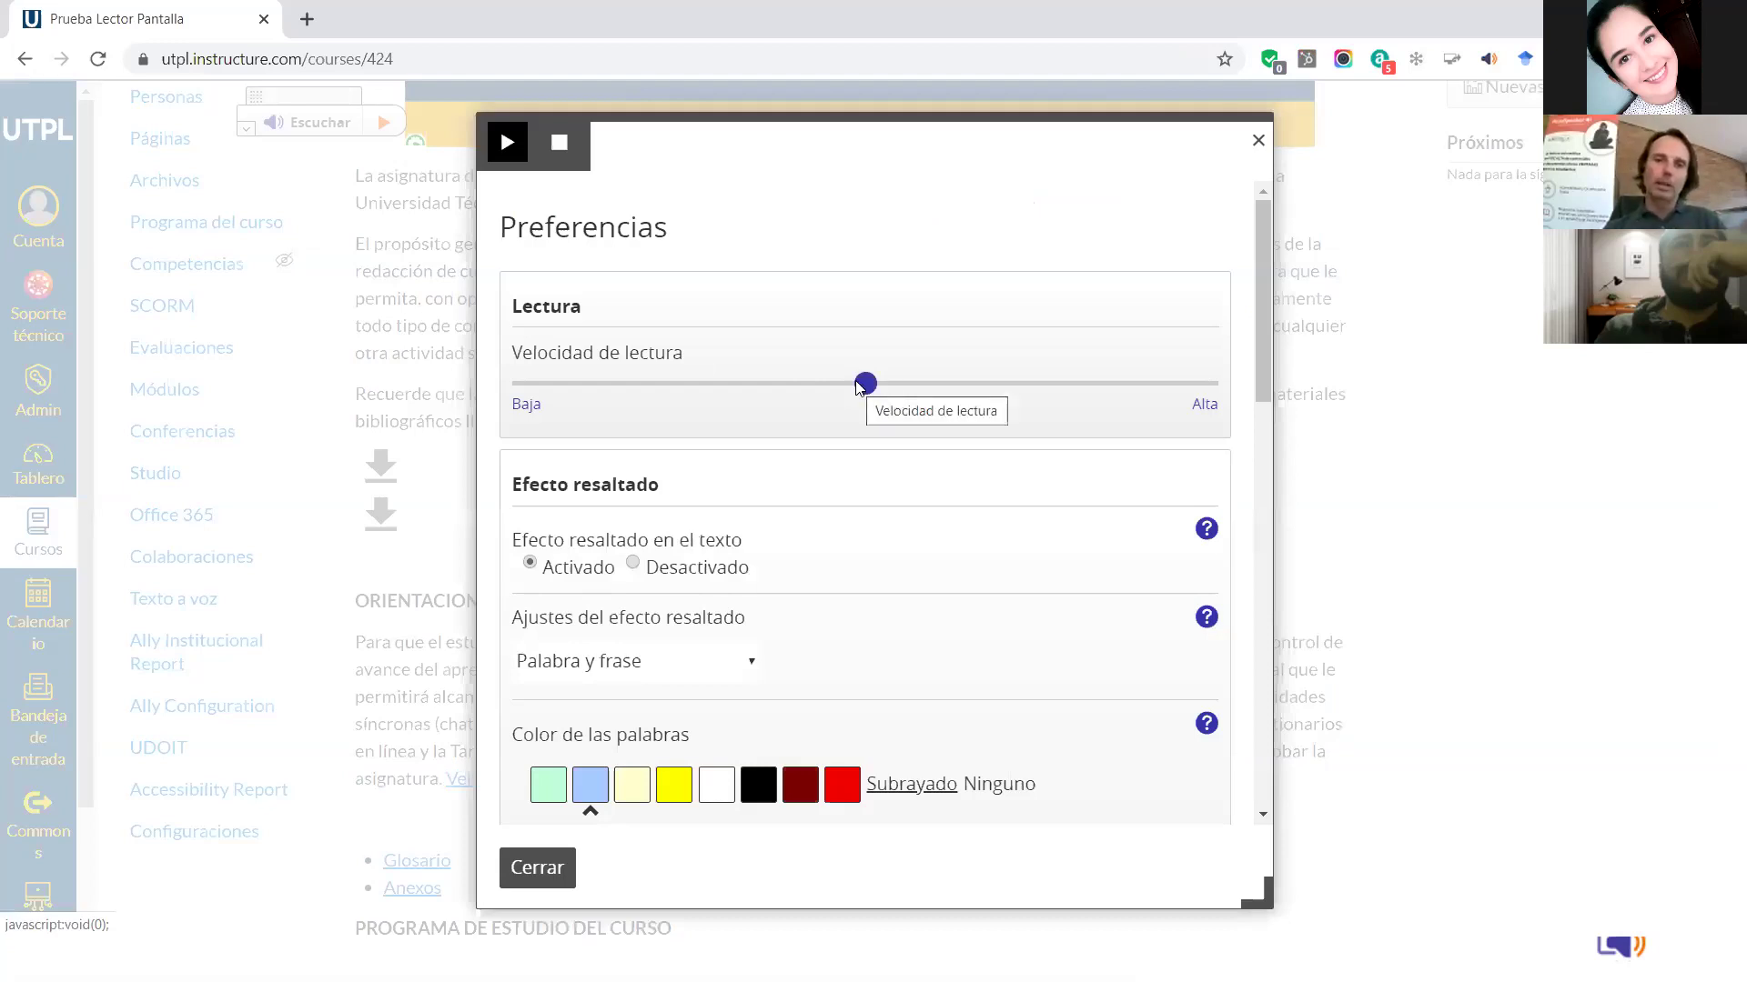
{"action": "scroll", "coordinate": [973, 431], "scroll_direction": "down", "scroll_amount": 2}
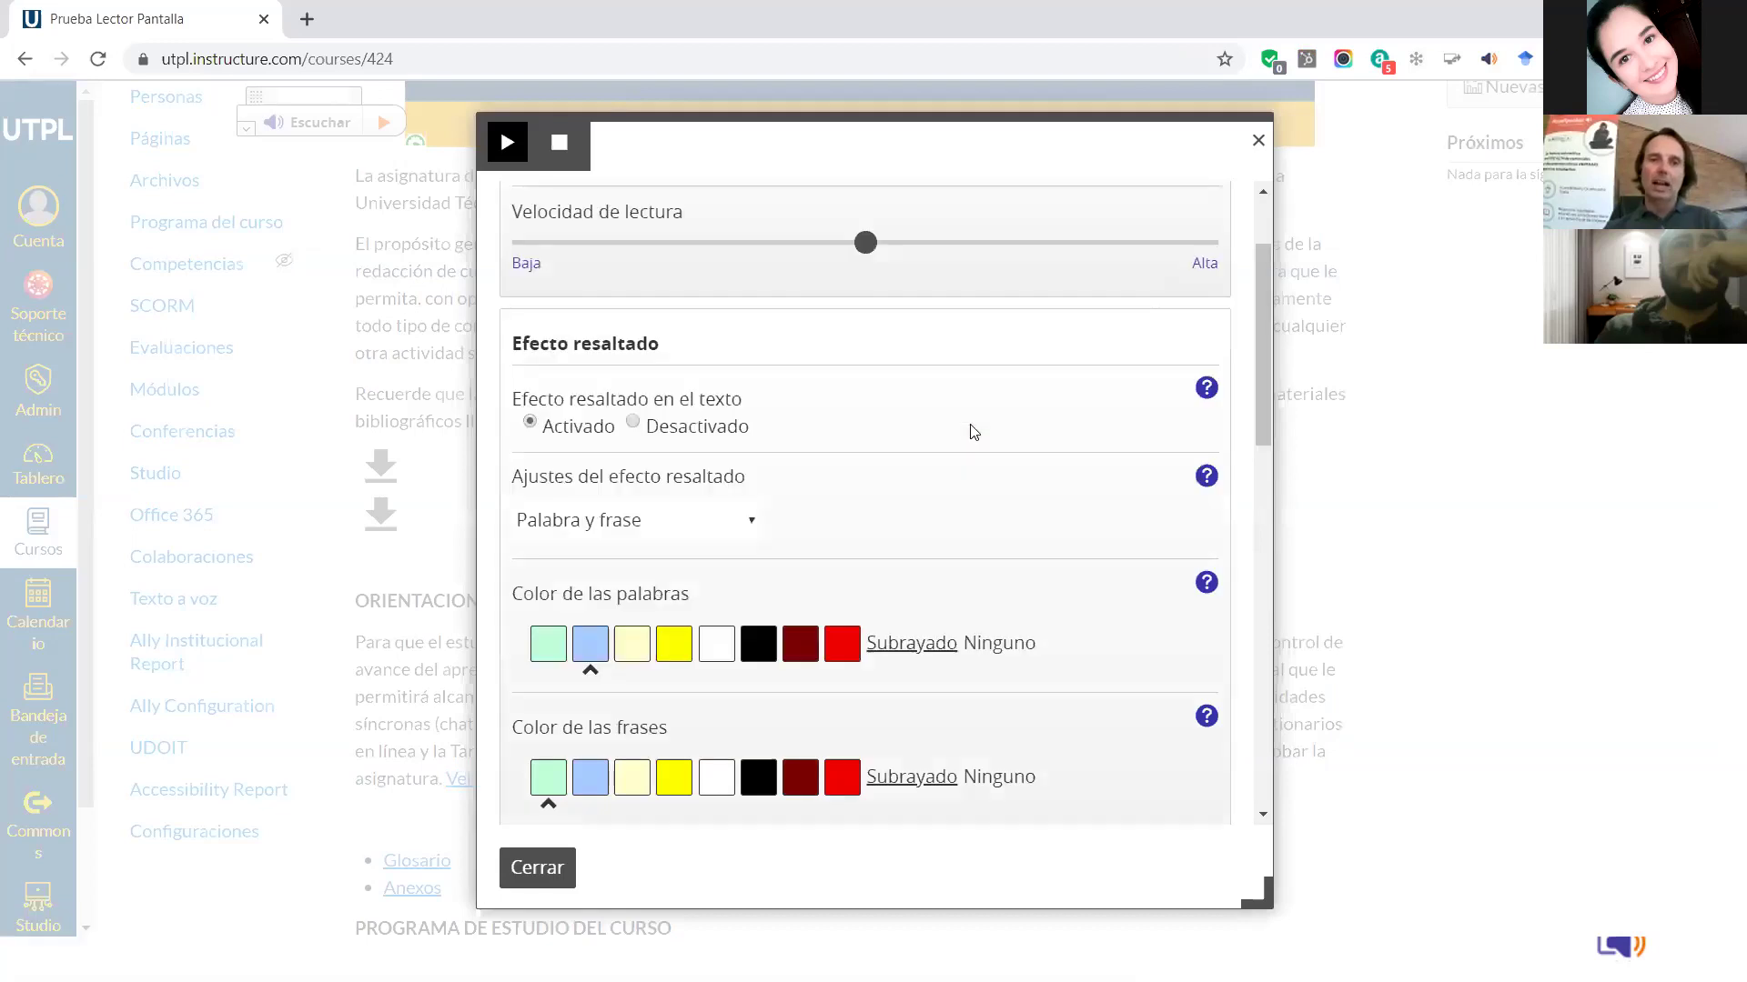
{"action": "scroll", "coordinate": [973, 431], "scroll_direction": "down", "scroll_amount": 2}
{"action": "scroll", "coordinate": [973, 431], "scroll_direction": "down", "scroll_amount": 1}
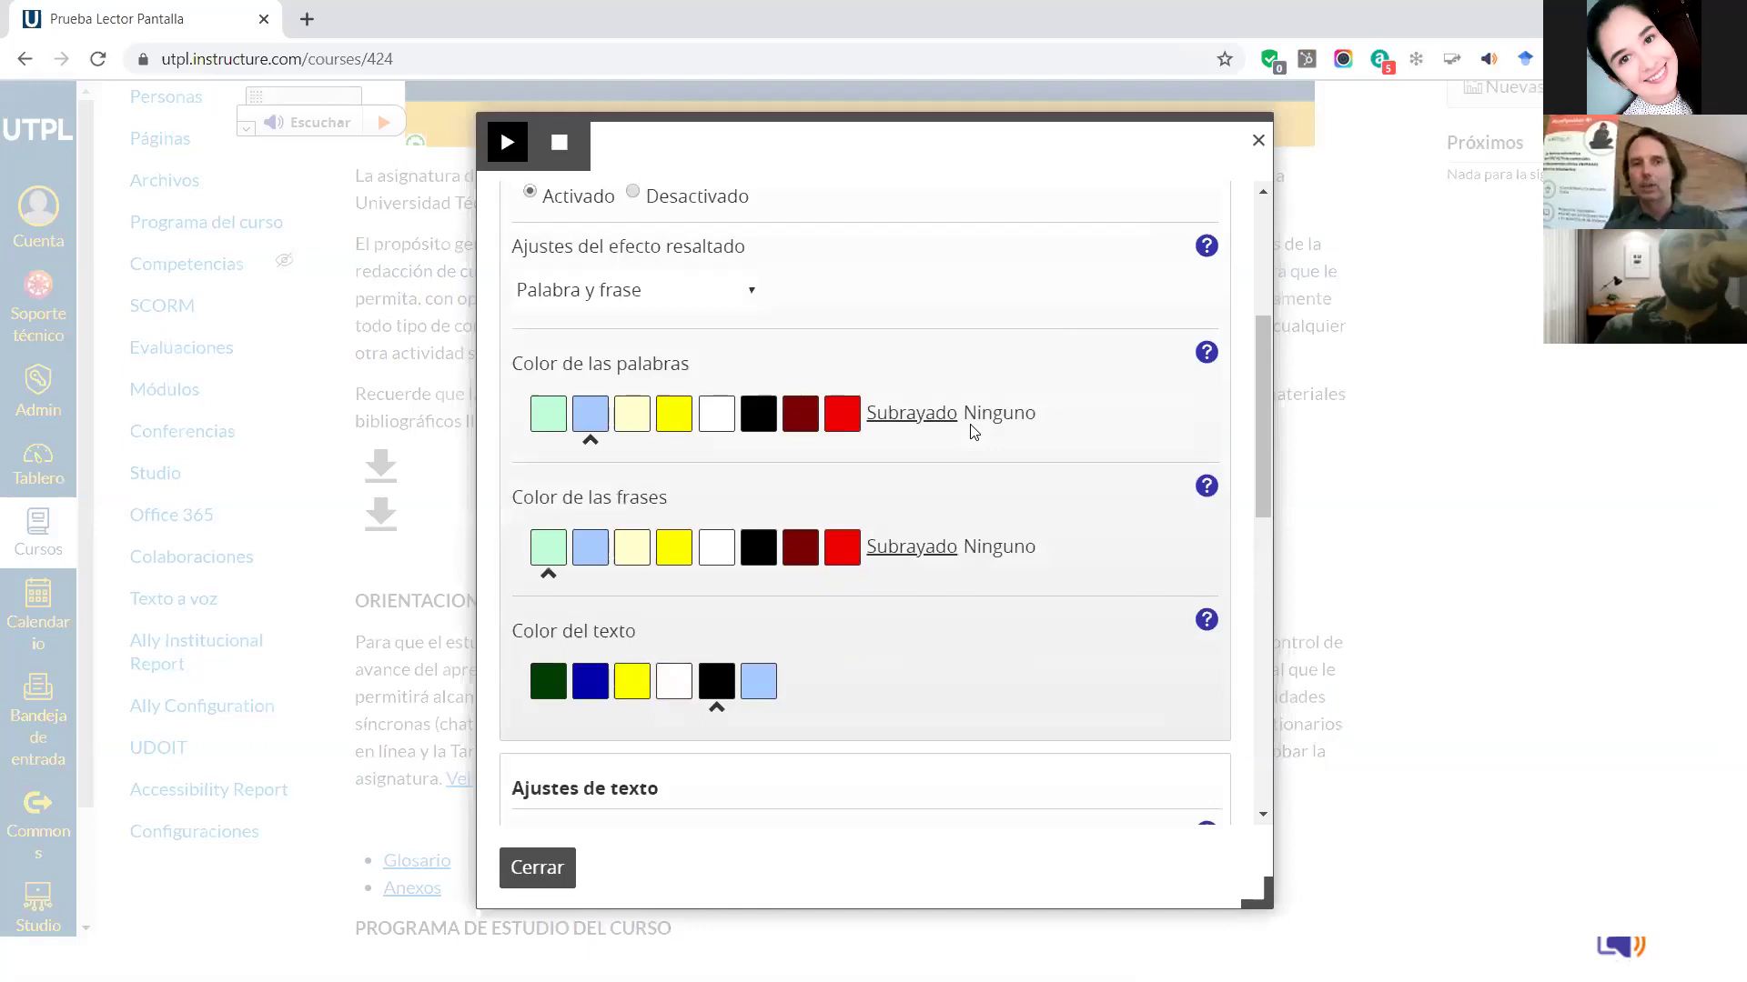
{"action": "scroll", "coordinate": [974, 431], "scroll_direction": "down", "scroll_amount": 3}
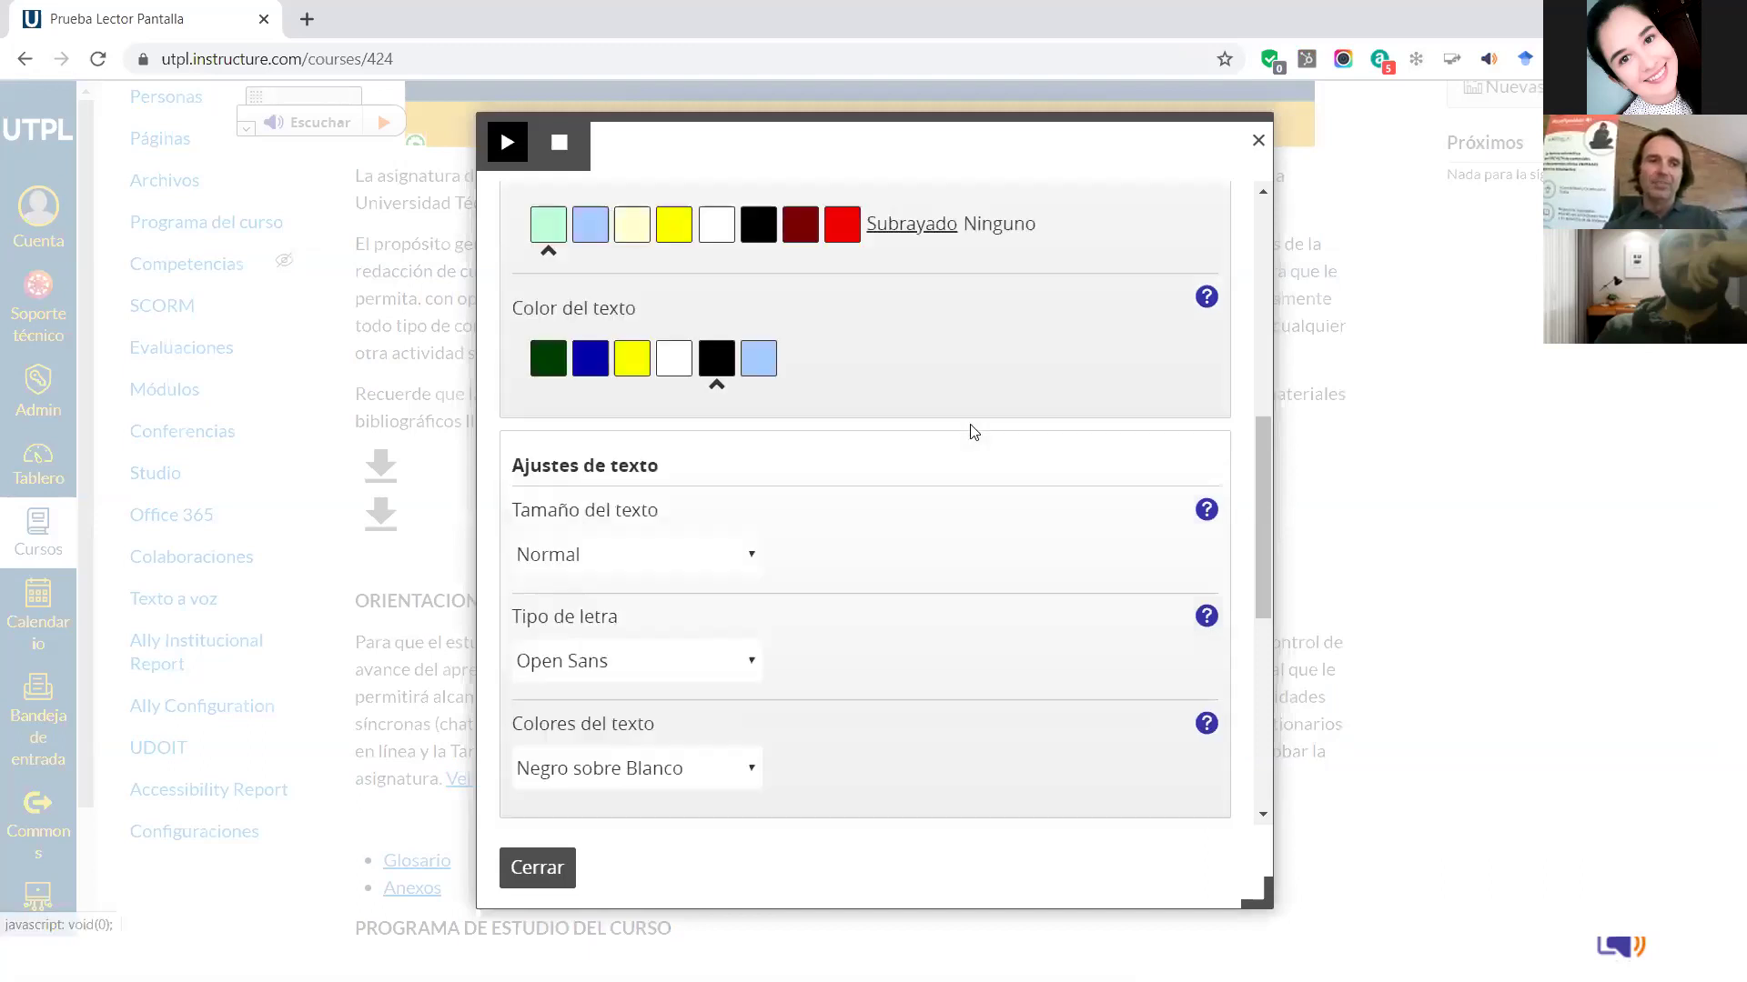
{"action": "scroll", "coordinate": [759, 400], "scroll_direction": "down", "scroll_amount": 2}
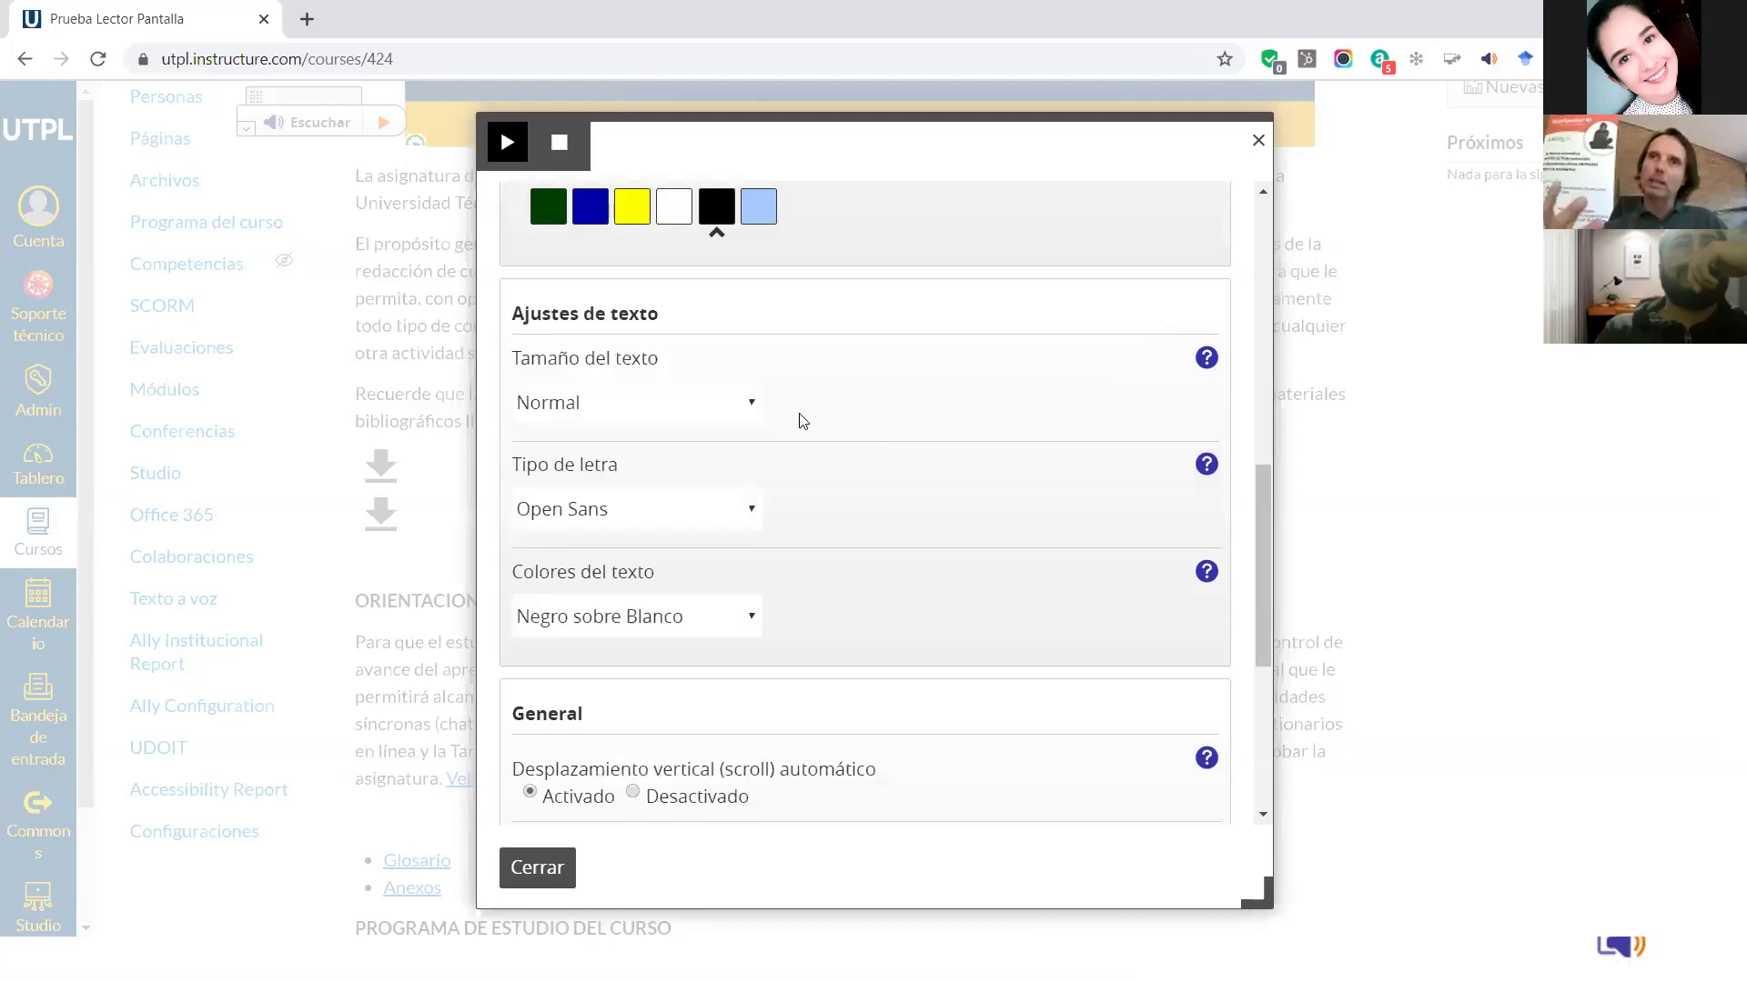
{"action": "scroll", "coordinate": [802, 420], "scroll_direction": "down", "scroll_amount": 1}
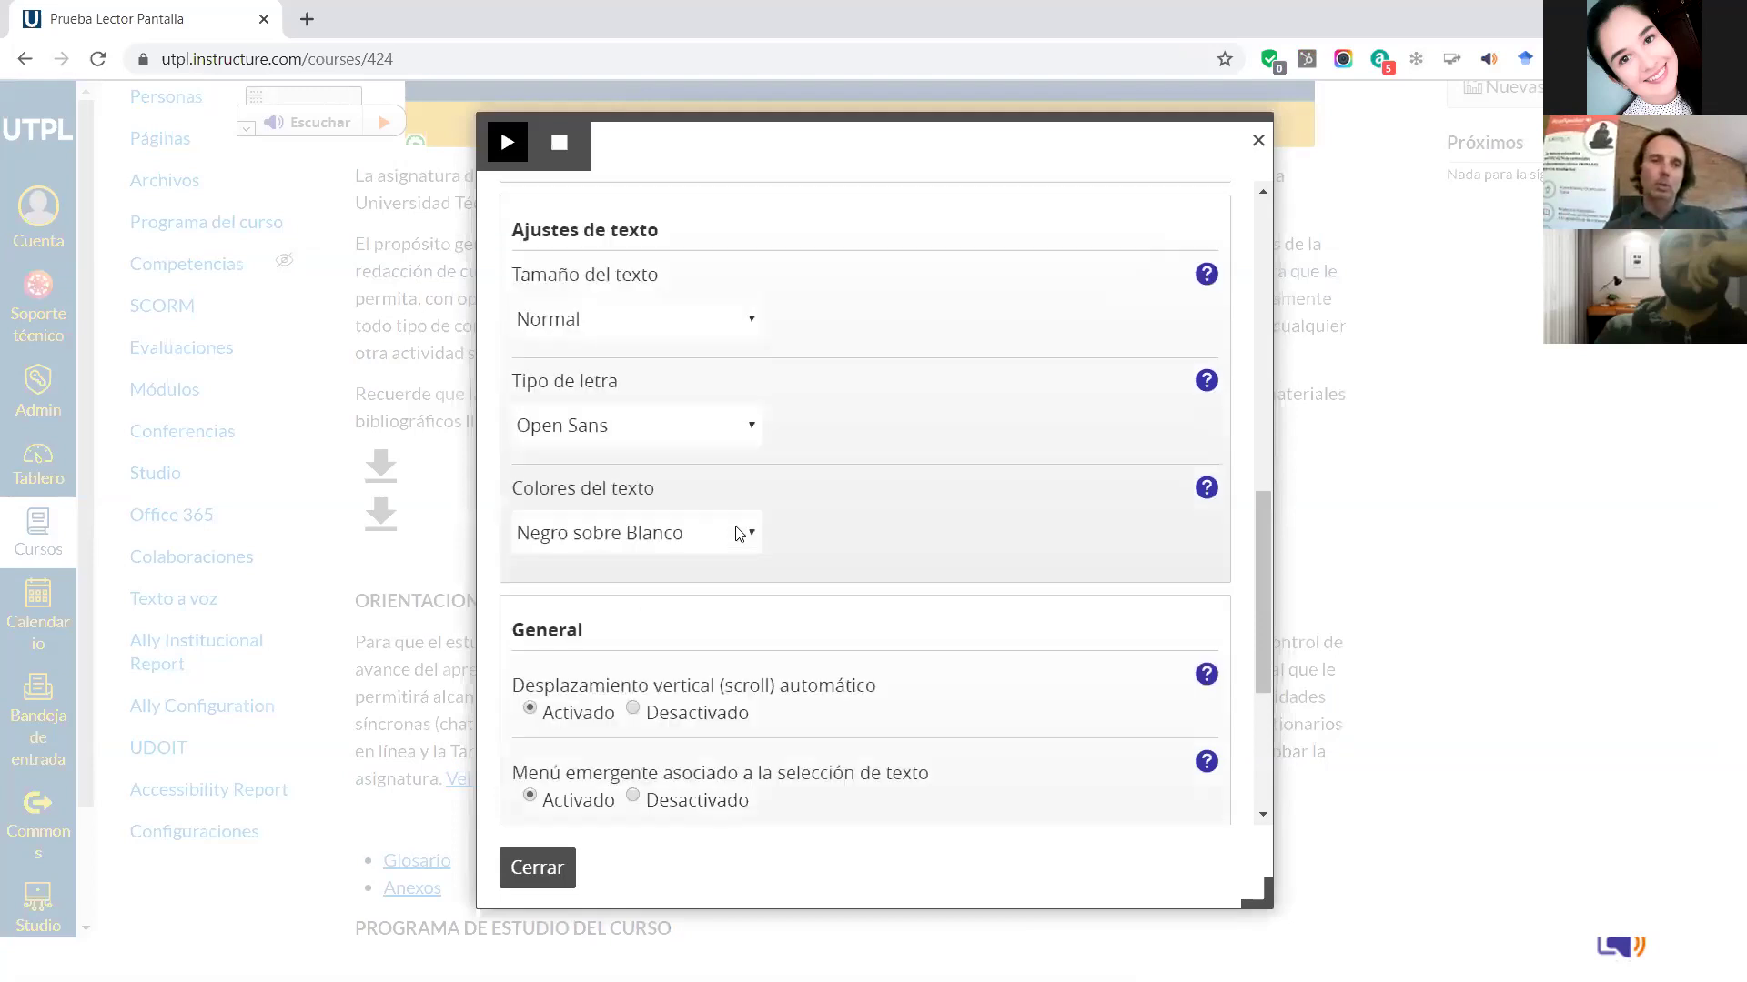
{"action": "left_click", "coordinate": [739, 534]}
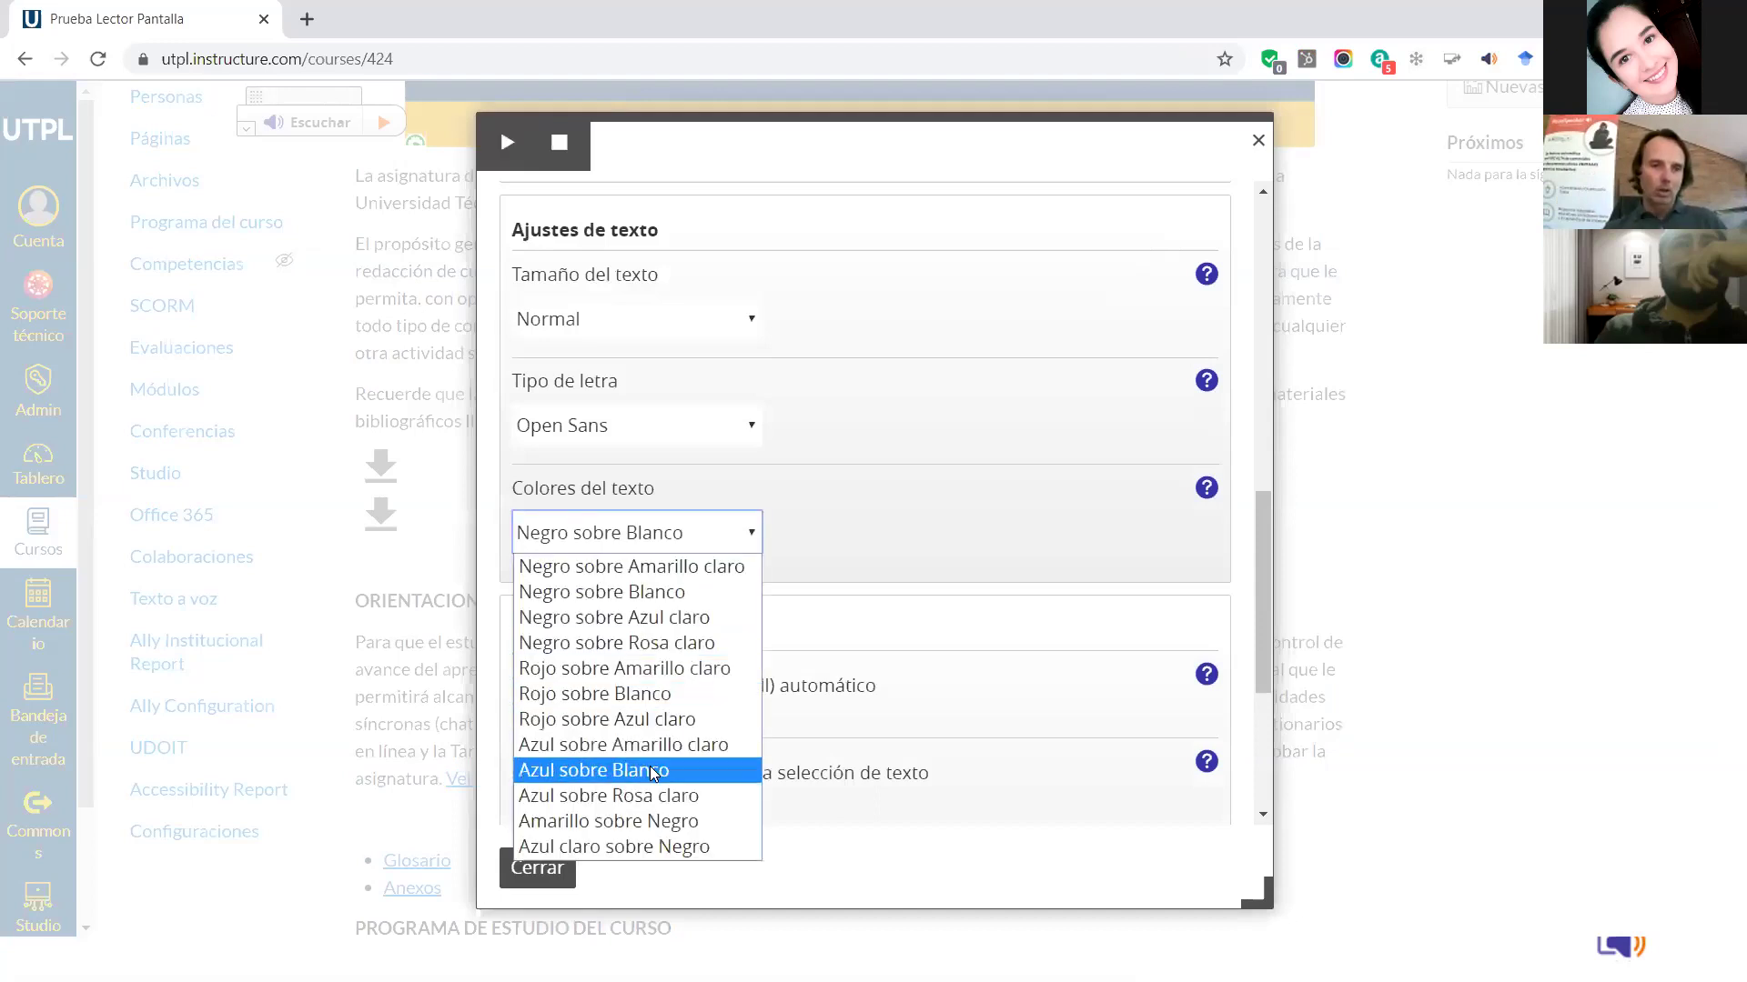
{"action": "left_click", "coordinate": [644, 820]}
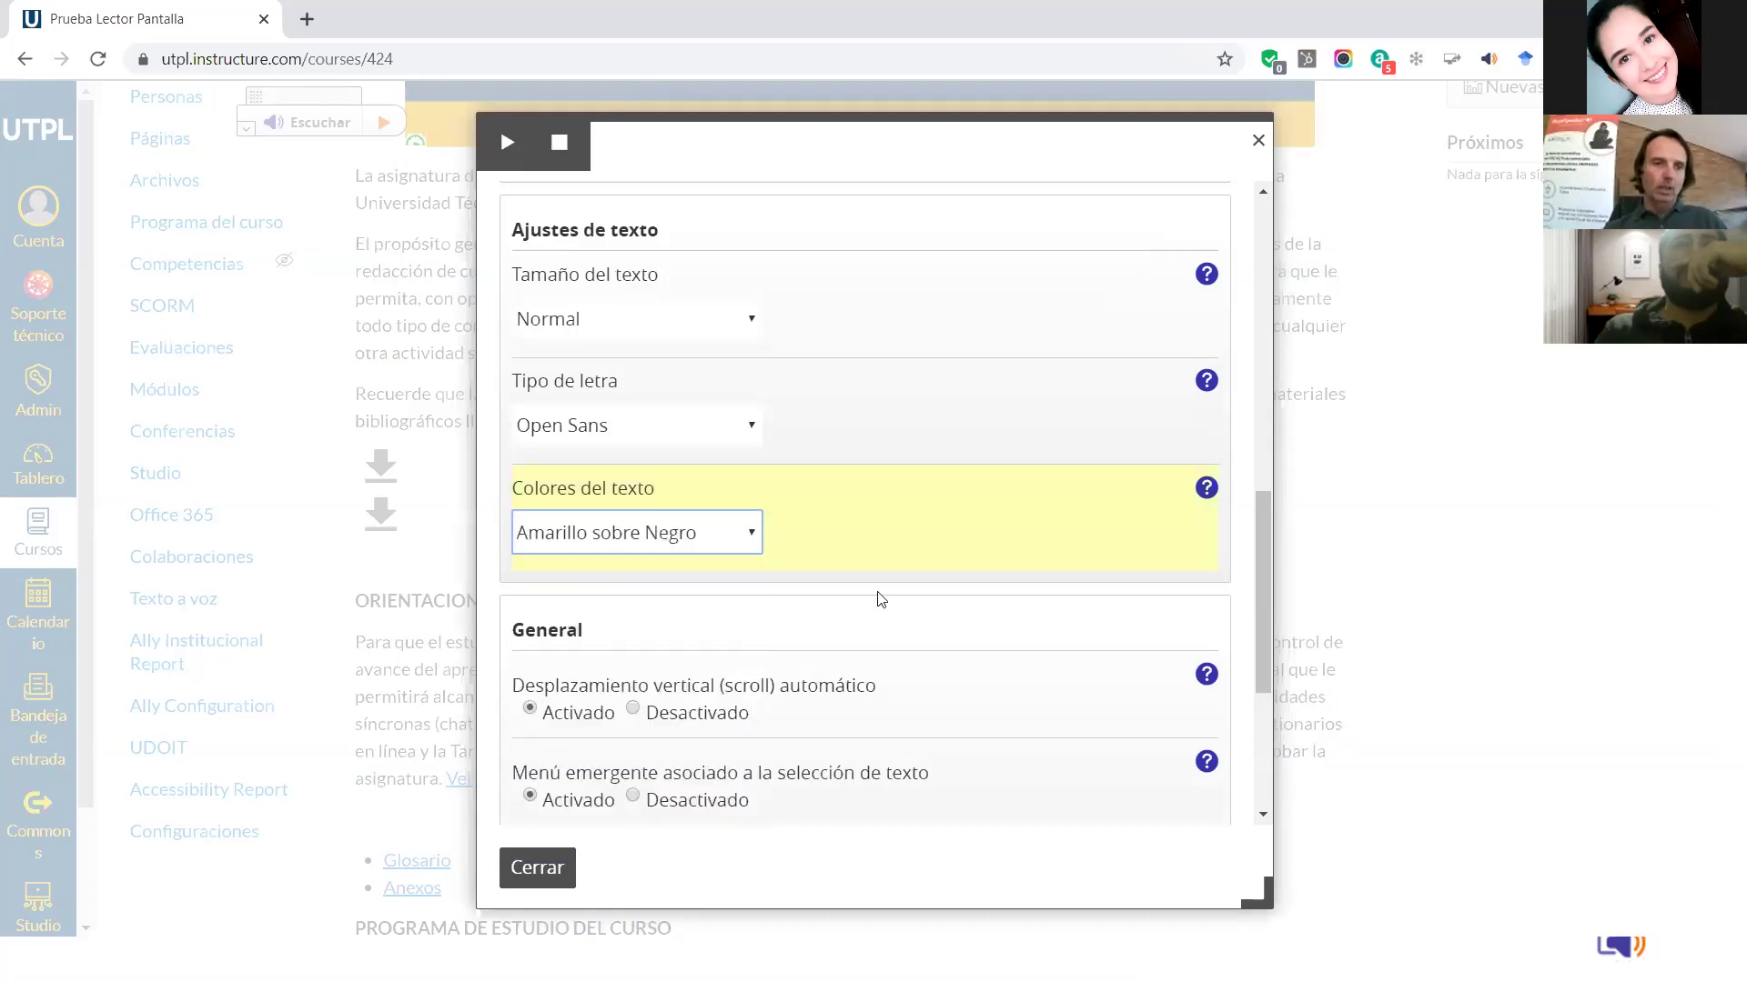
Set the reader's font to Arial and its text size to +6, and close the preferences.
{"action": "scroll", "coordinate": [881, 598], "scroll_direction": "down", "scroll_amount": 2}
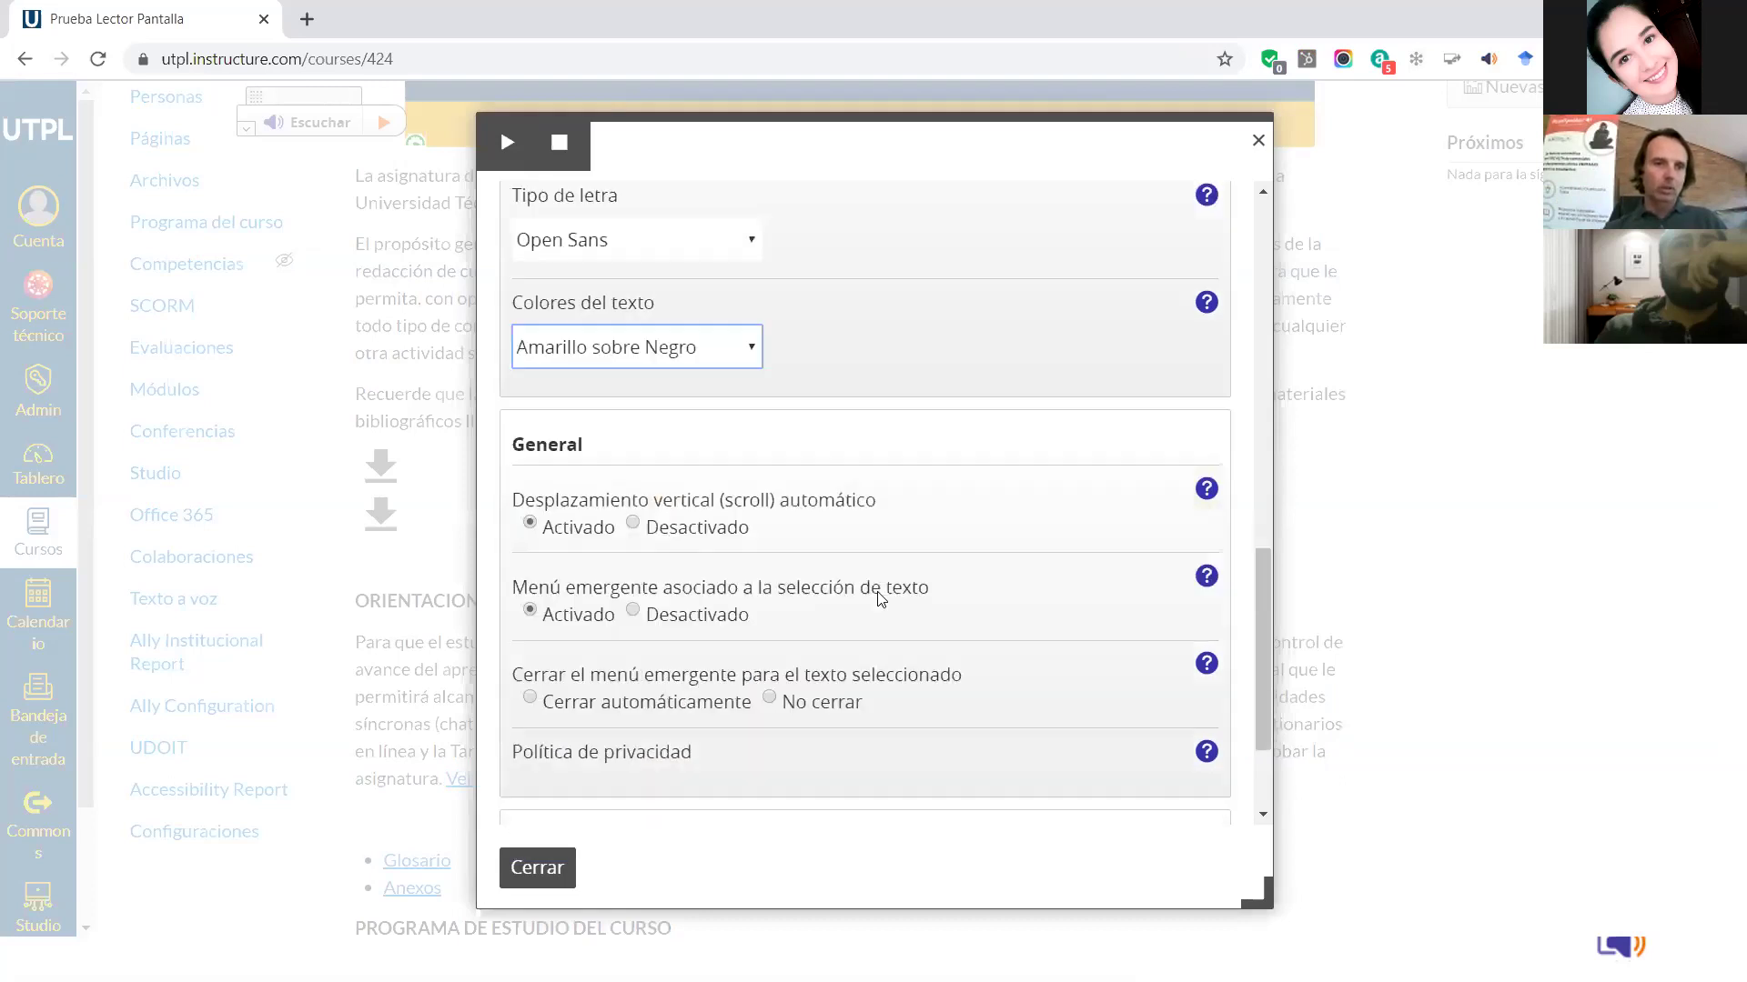
{"action": "scroll", "coordinate": [748, 469], "scroll_direction": "up", "scroll_amount": 3}
{"action": "left_click", "coordinate": [748, 464]}
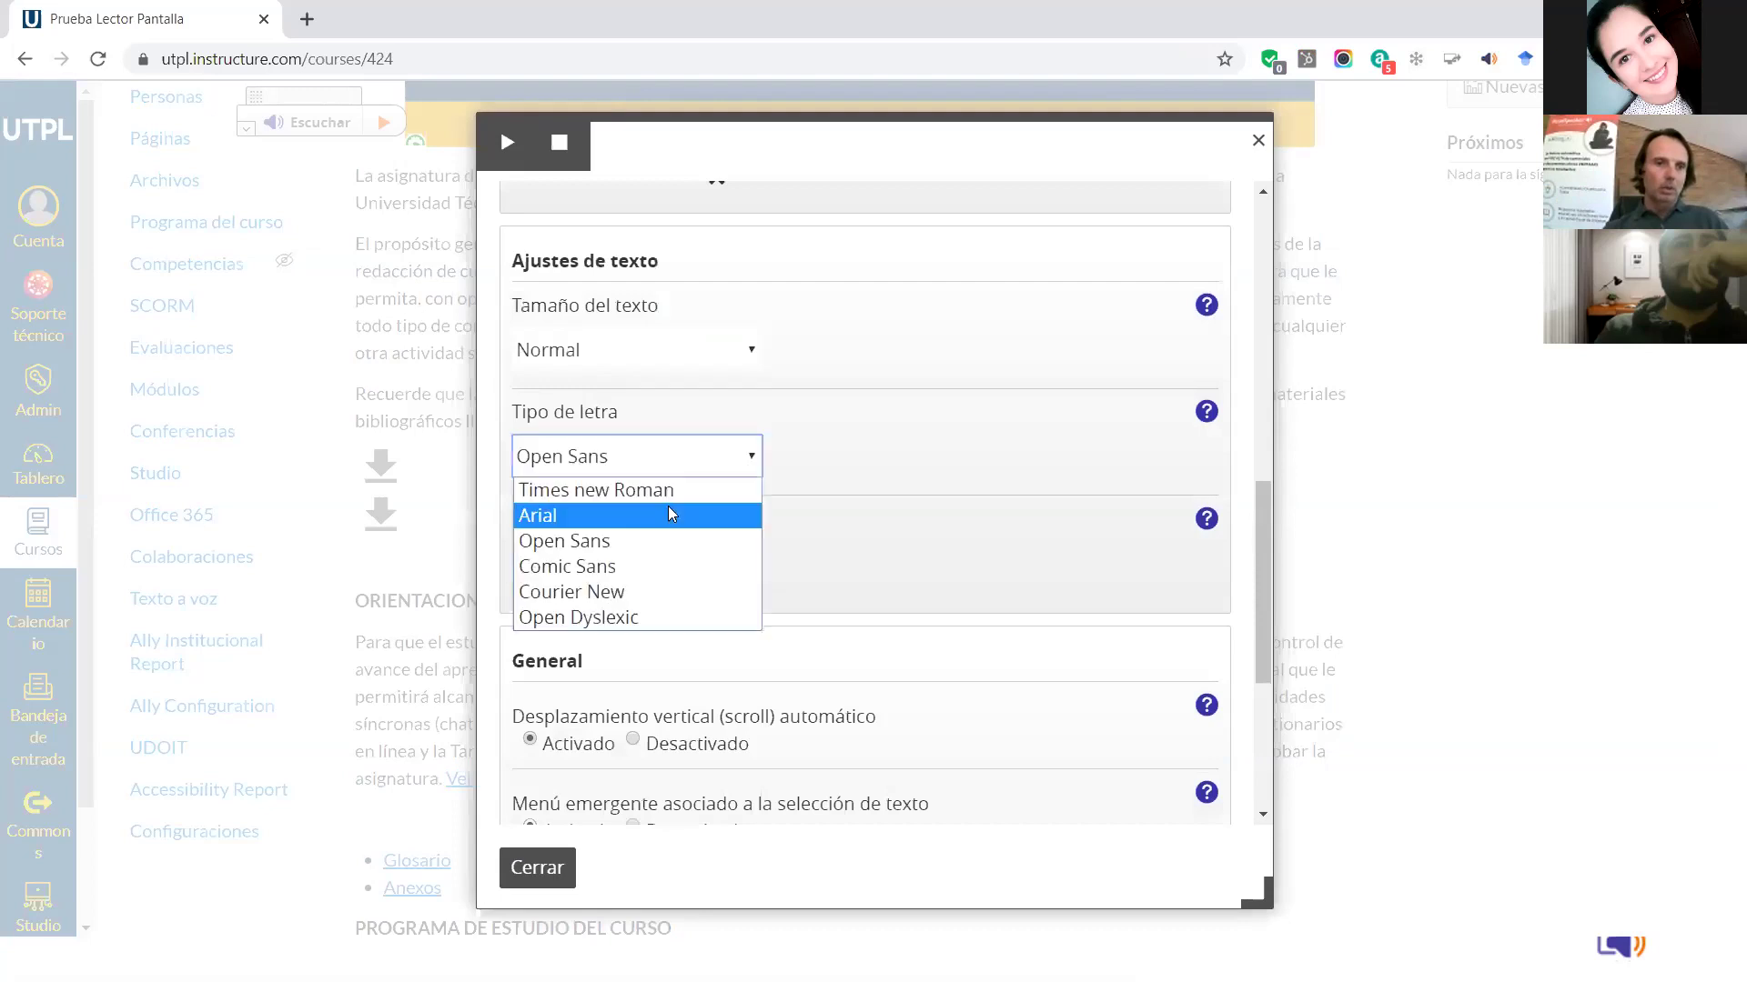
{"action": "left_click", "coordinate": [620, 516]}
{"action": "left_click", "coordinate": [751, 354]}
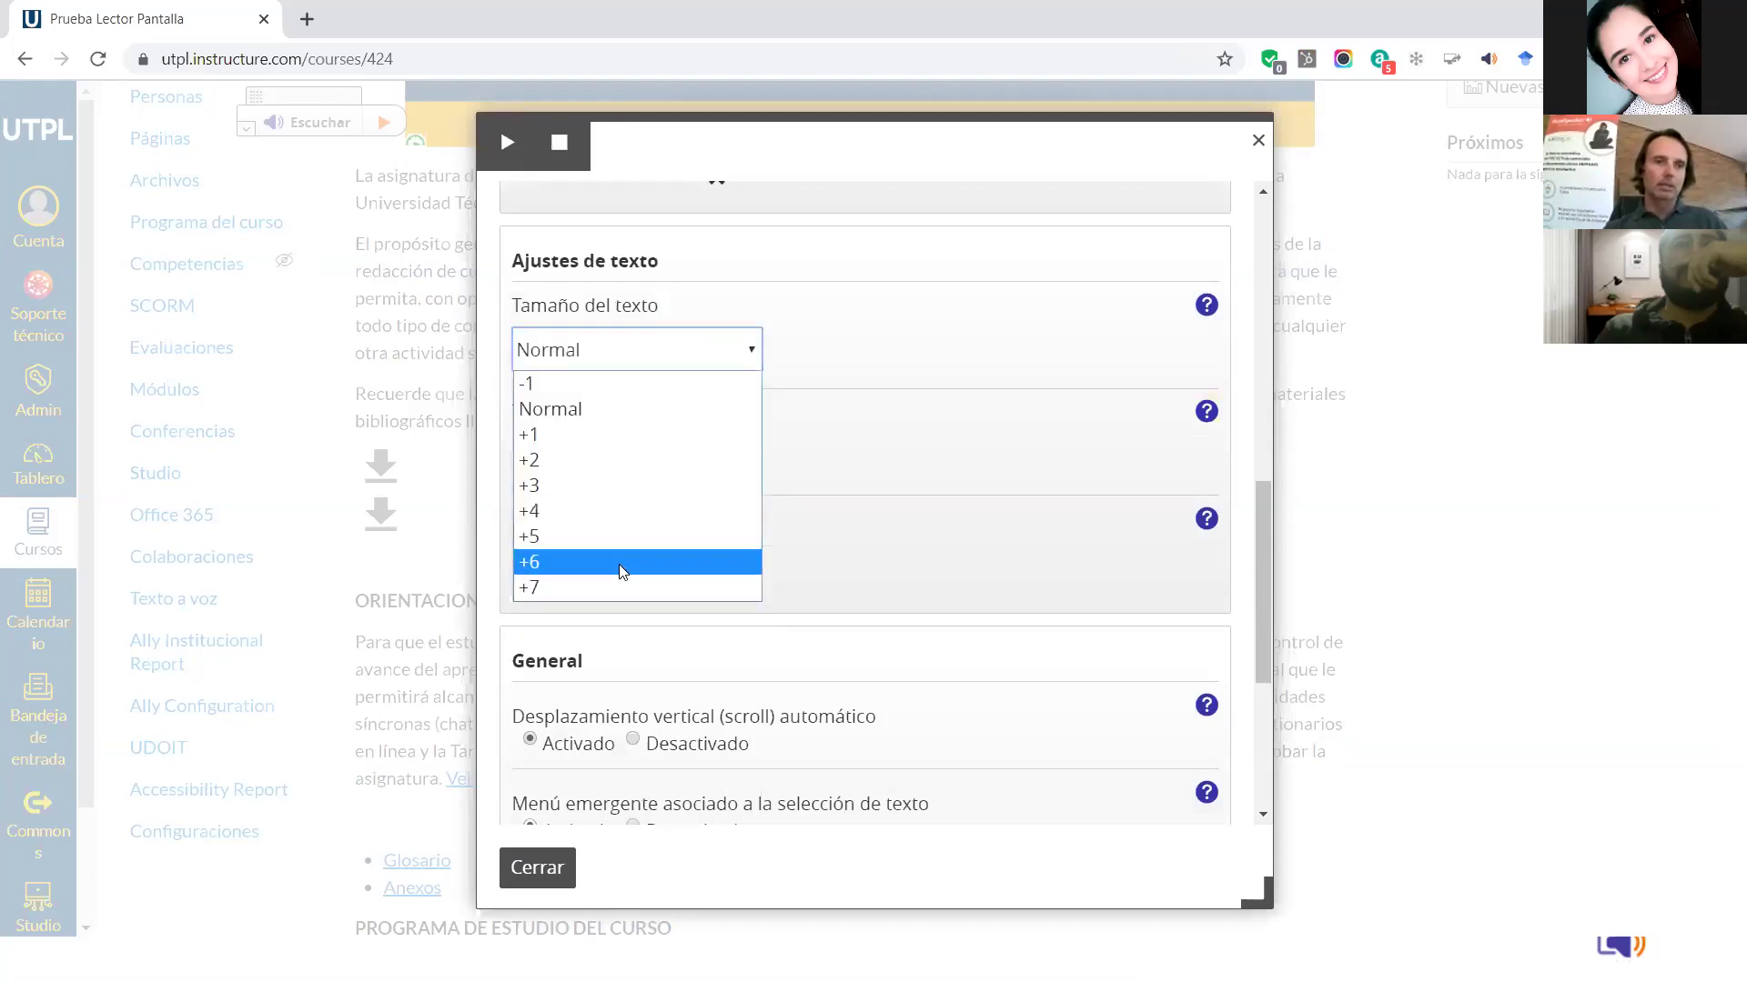
{"action": "left_click", "coordinate": [621, 564]}
{"action": "scroll", "coordinate": [867, 523], "scroll_direction": "down", "scroll_amount": 4}
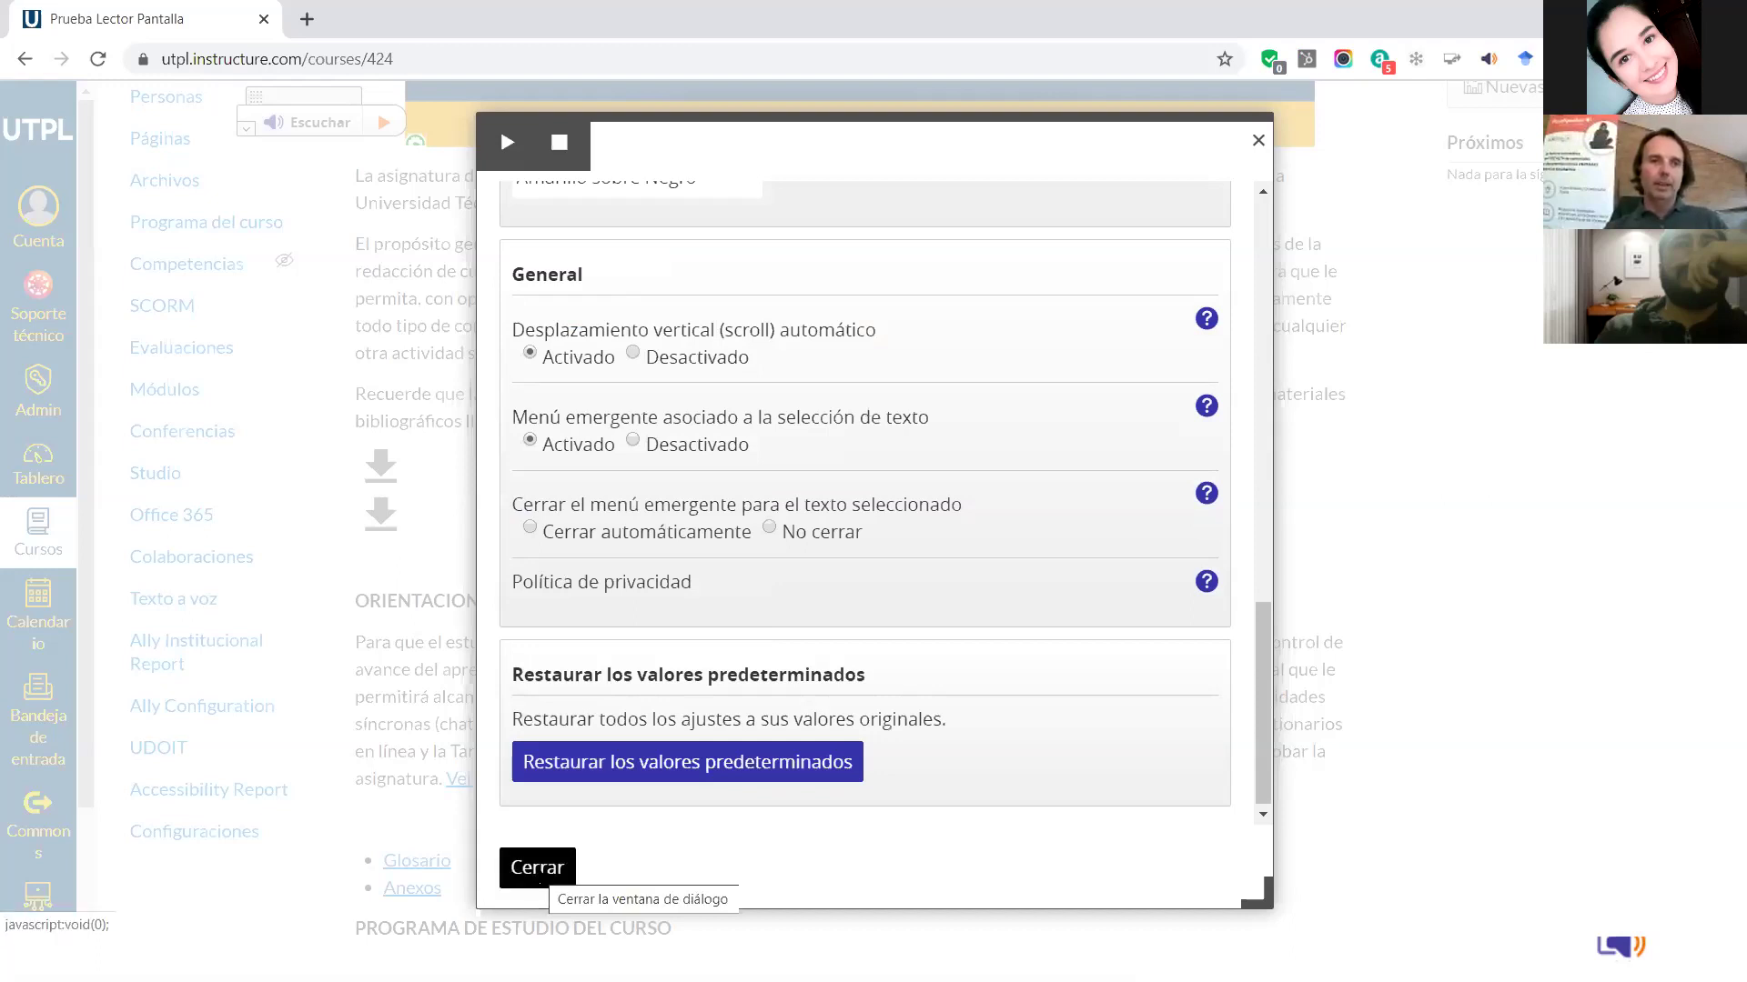
Expand the reader's tools and choose Italiano as the reading language.
{"action": "left_click", "coordinate": [244, 147]}
{"action": "left_click", "coordinate": [246, 129]}
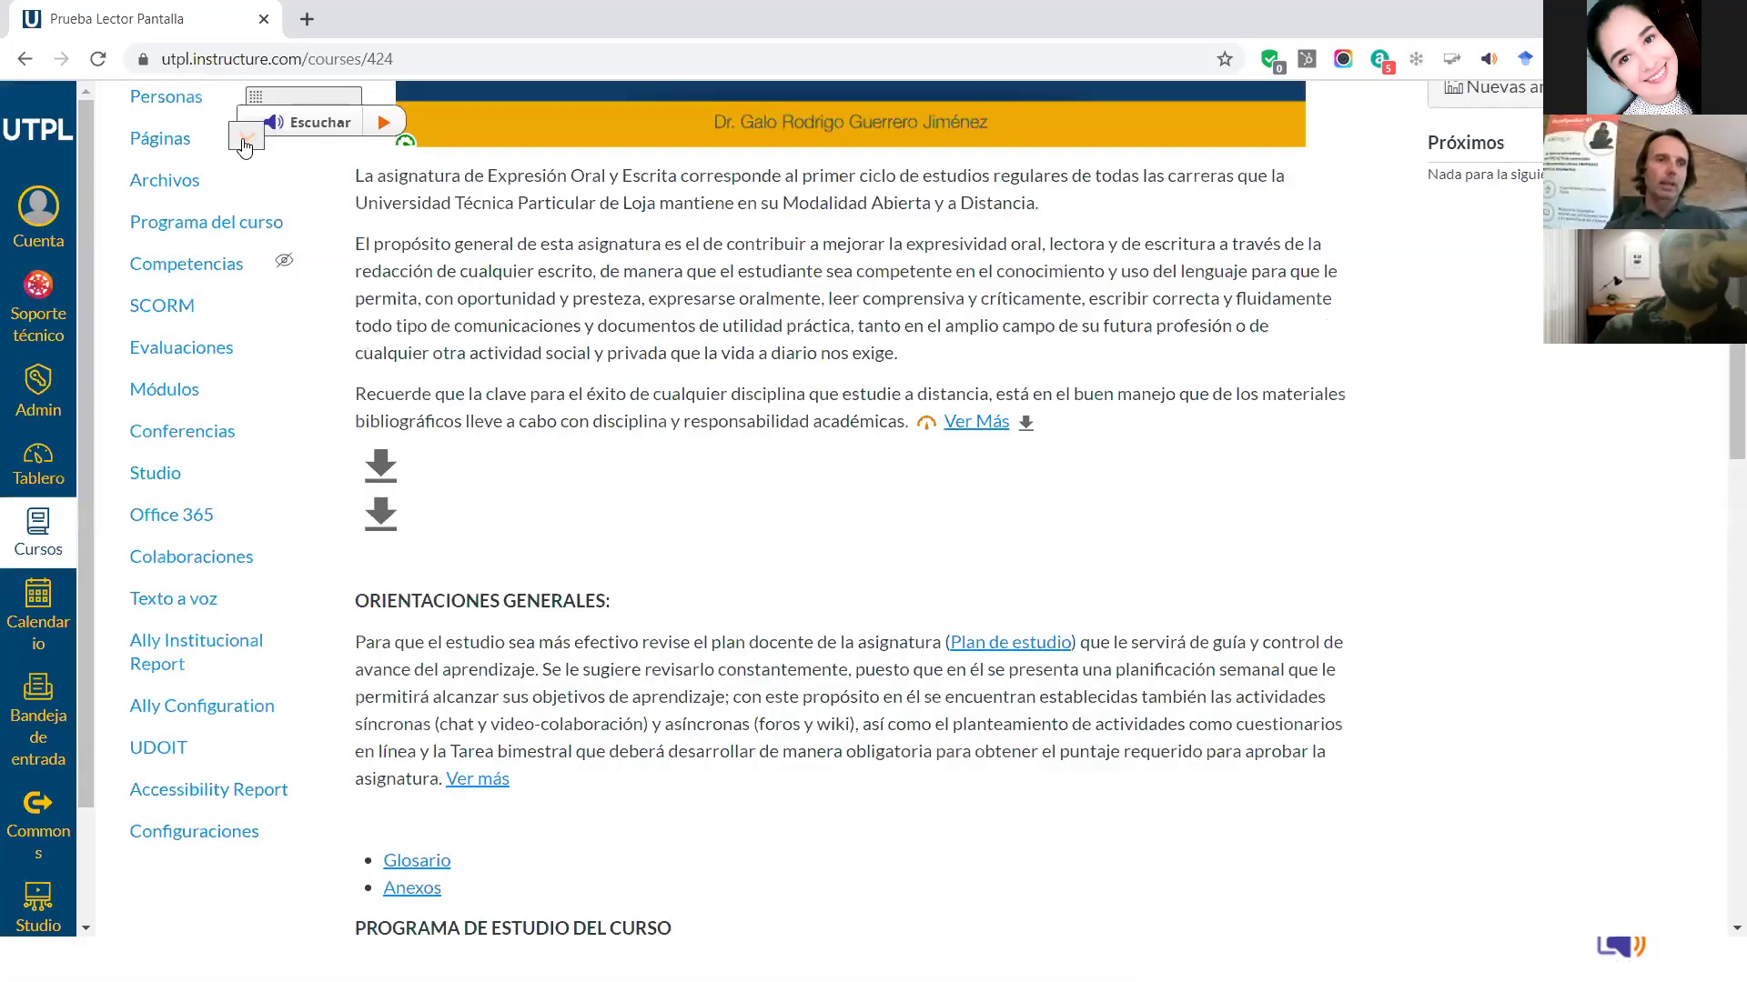
{"action": "left_click", "coordinate": [301, 178]}
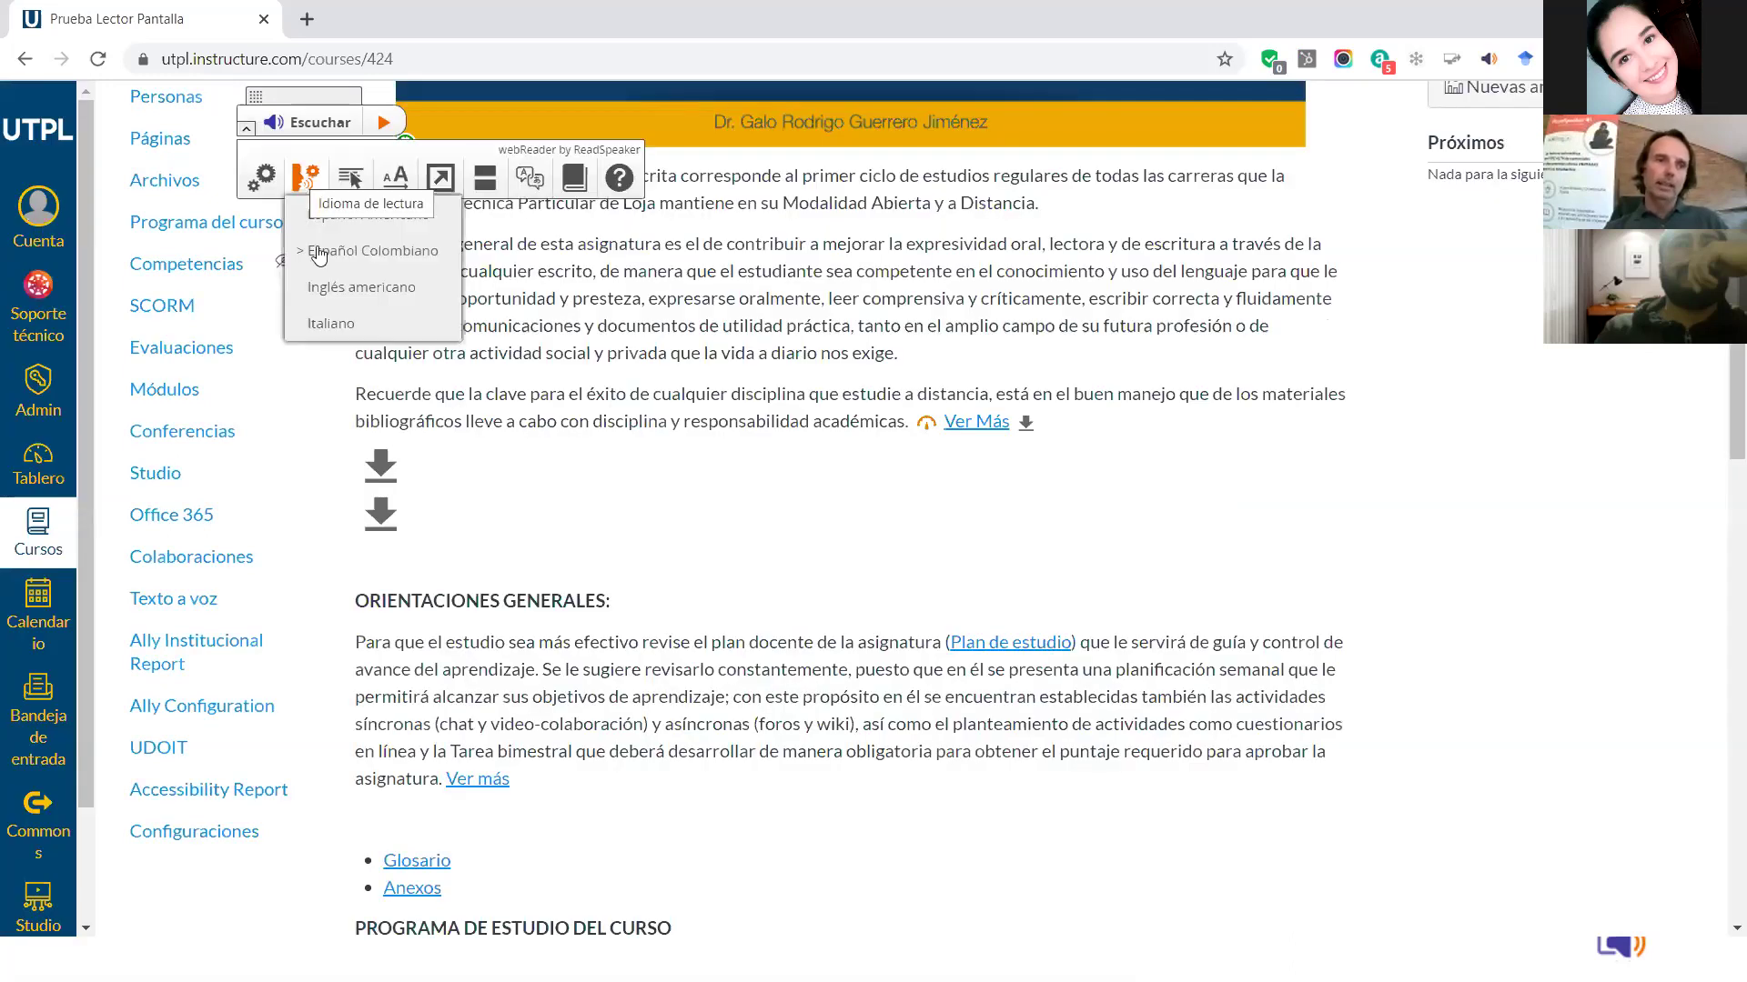
{"action": "left_click", "coordinate": [395, 324]}
Turn on click-to-listen, have the paragraph beginning "El propósito general" read aloud, and pause the reading.
{"action": "left_click", "coordinate": [352, 173]}
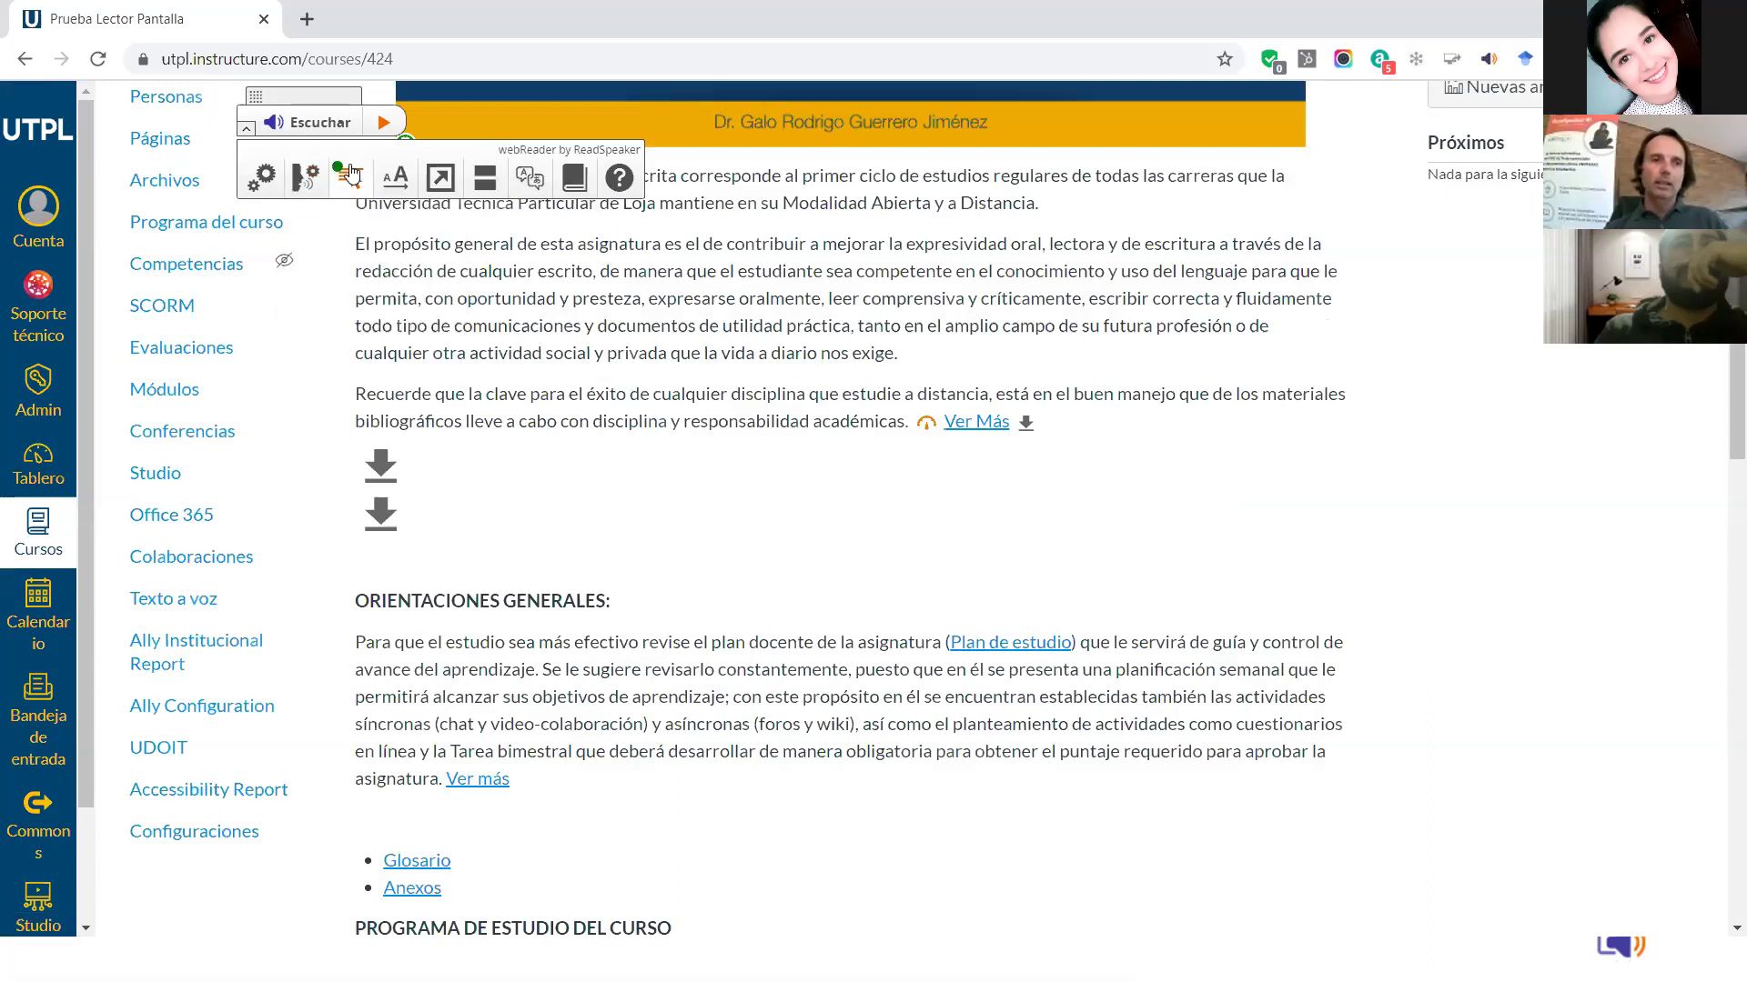
{"action": "left_click", "coordinate": [542, 286]}
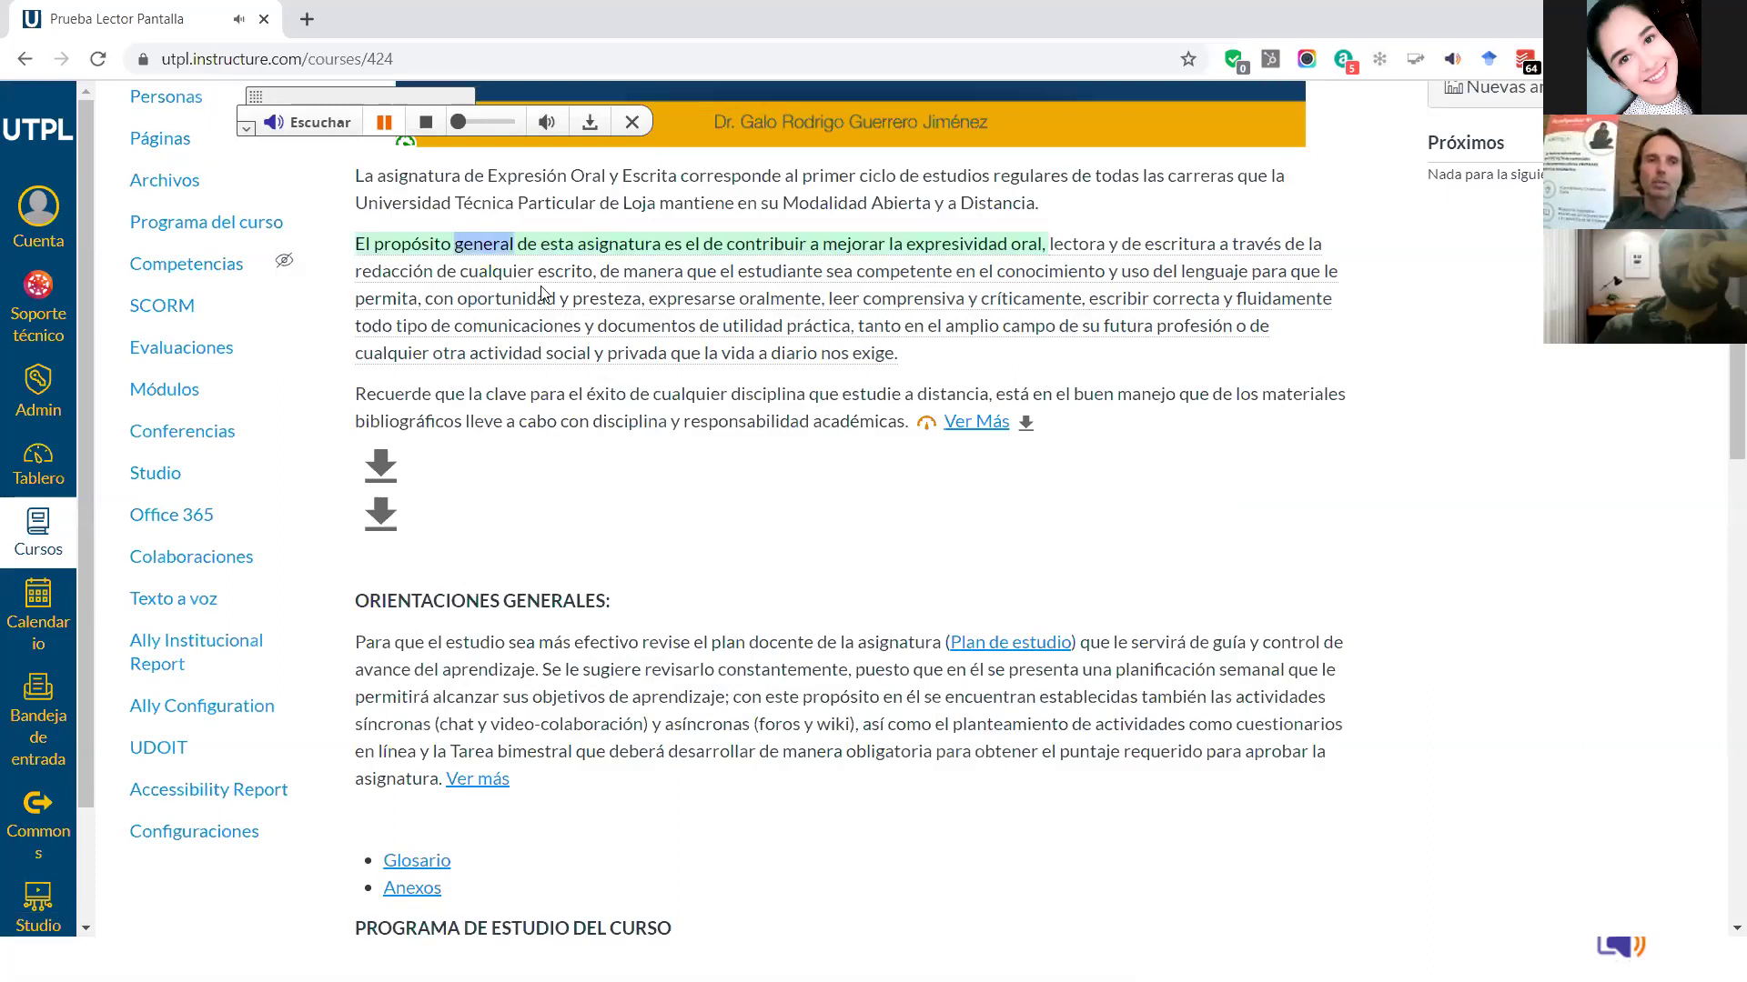
{"action": "scroll", "coordinate": [543, 293], "scroll_direction": "down", "scroll_amount": 1}
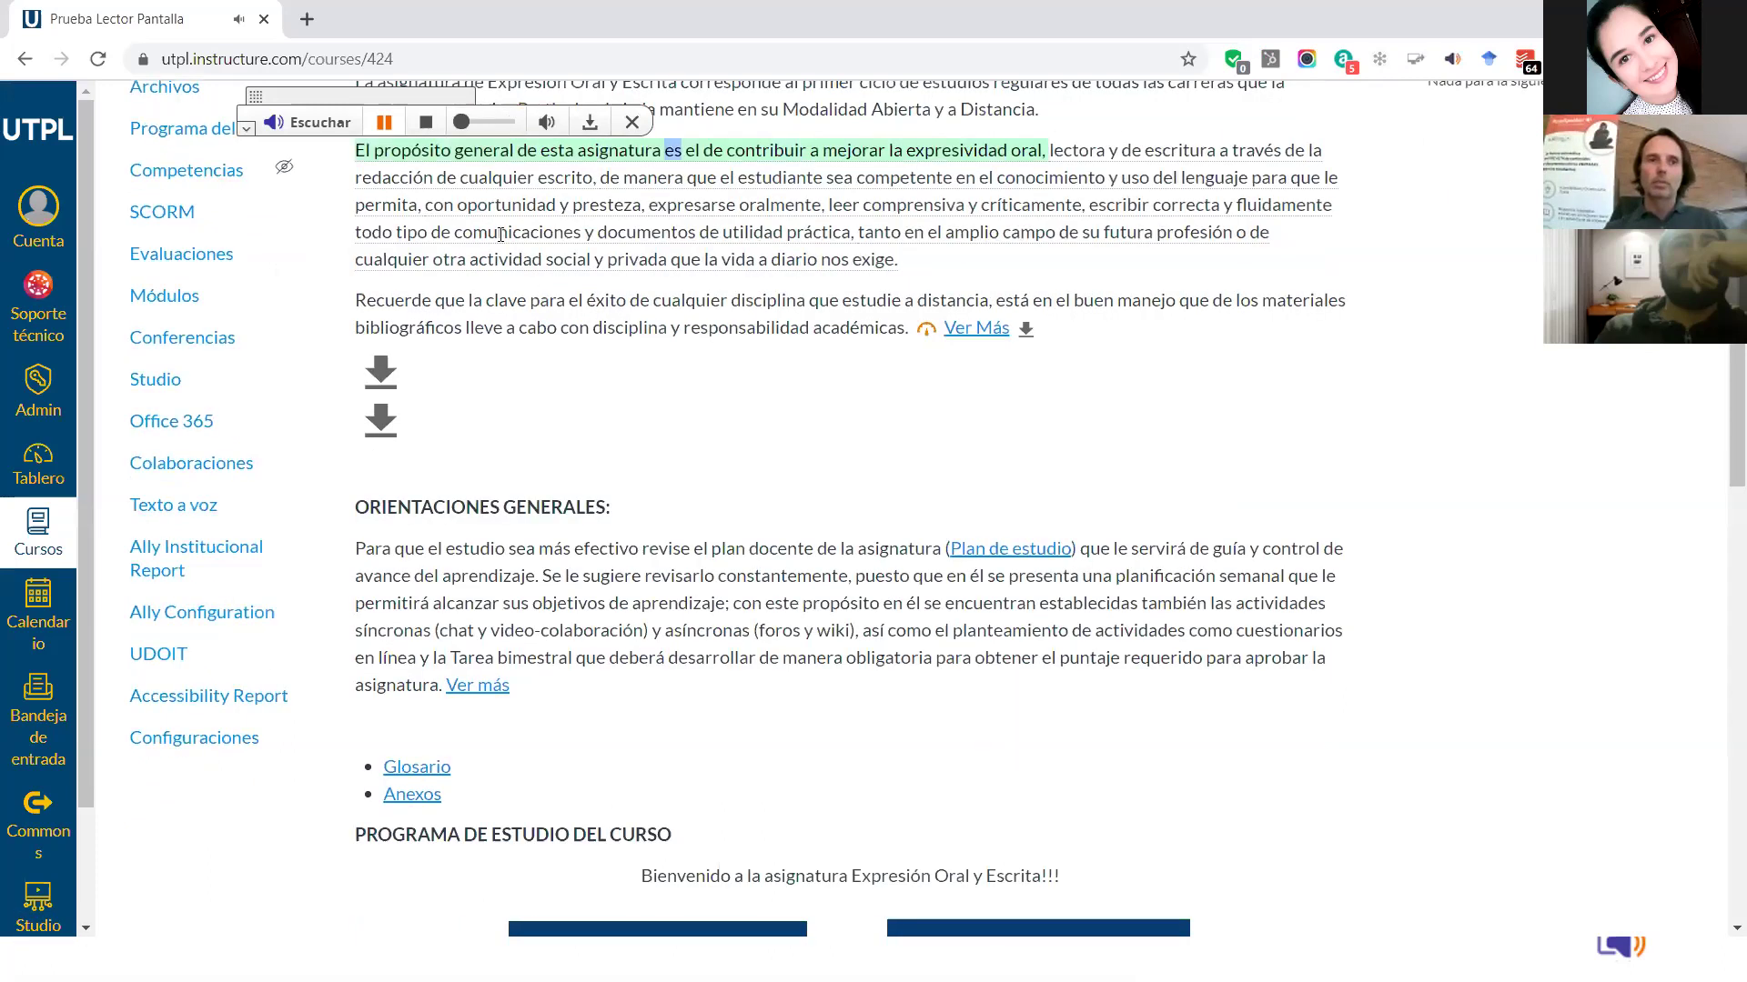
{"action": "left_click", "coordinate": [380, 131]}
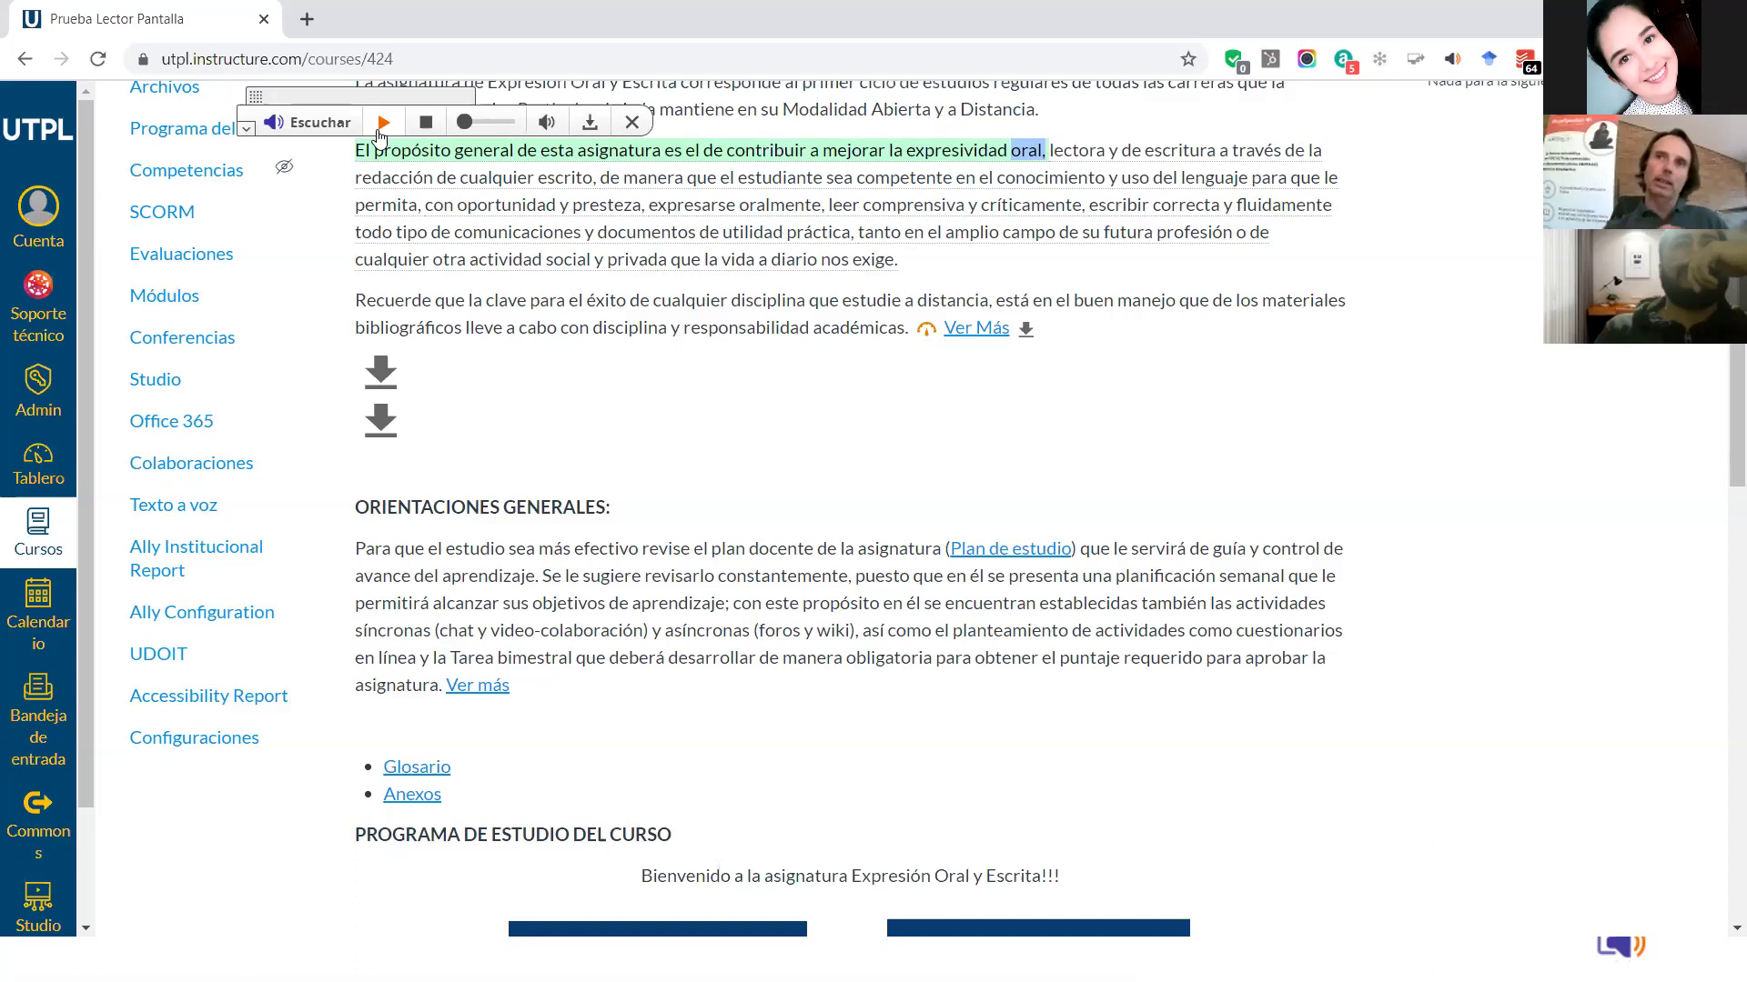
Resume the reading with the enlarged text display enabled, and stop it from the enlarged text bar.
{"action": "left_click", "coordinate": [244, 132]}
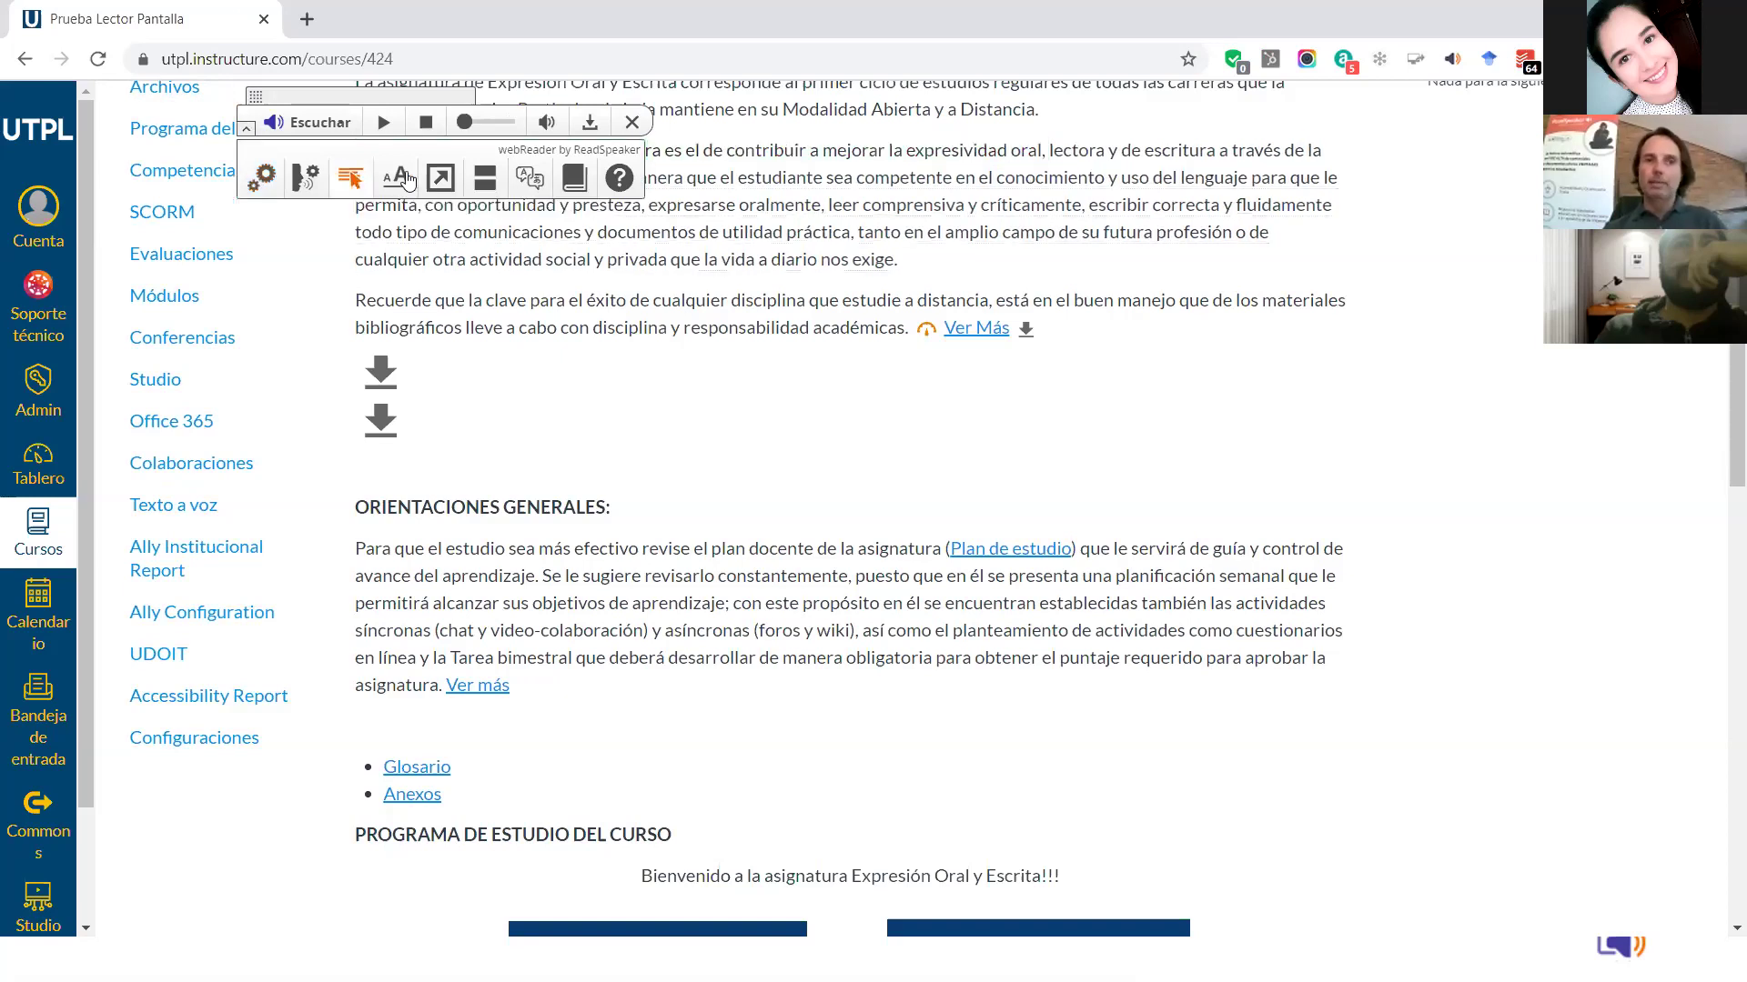
{"action": "left_click", "coordinate": [384, 123]}
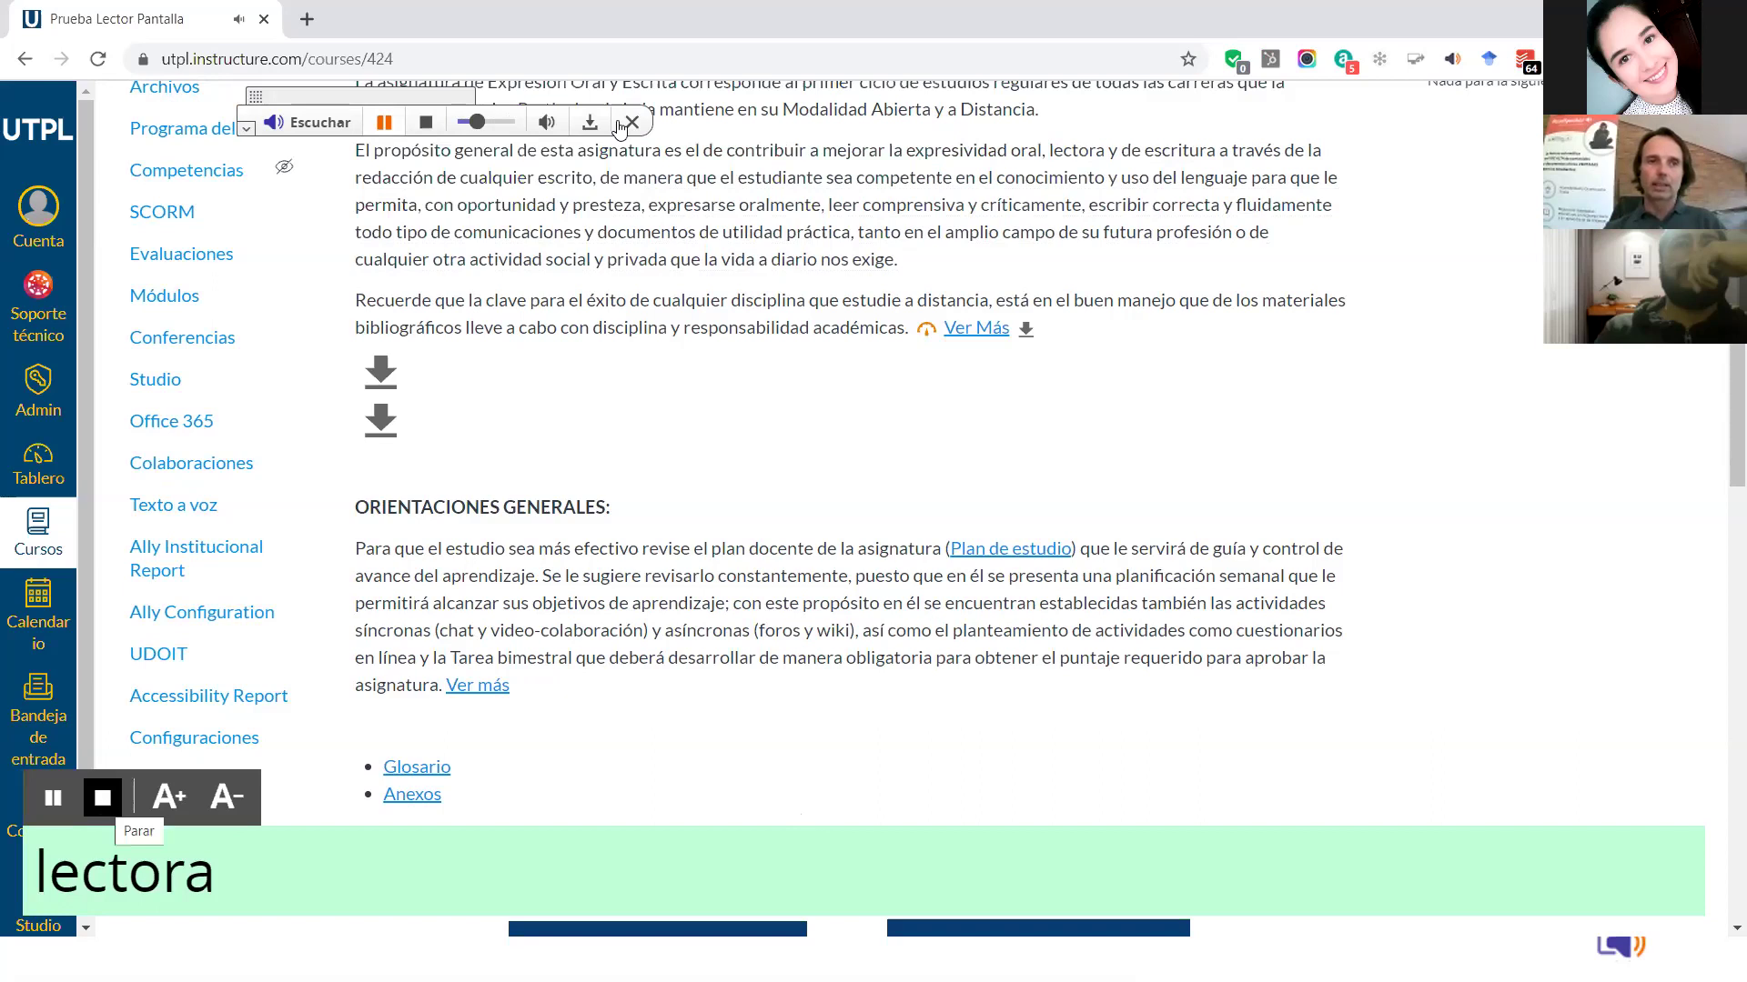
{"action": "left_click", "coordinate": [104, 805]}
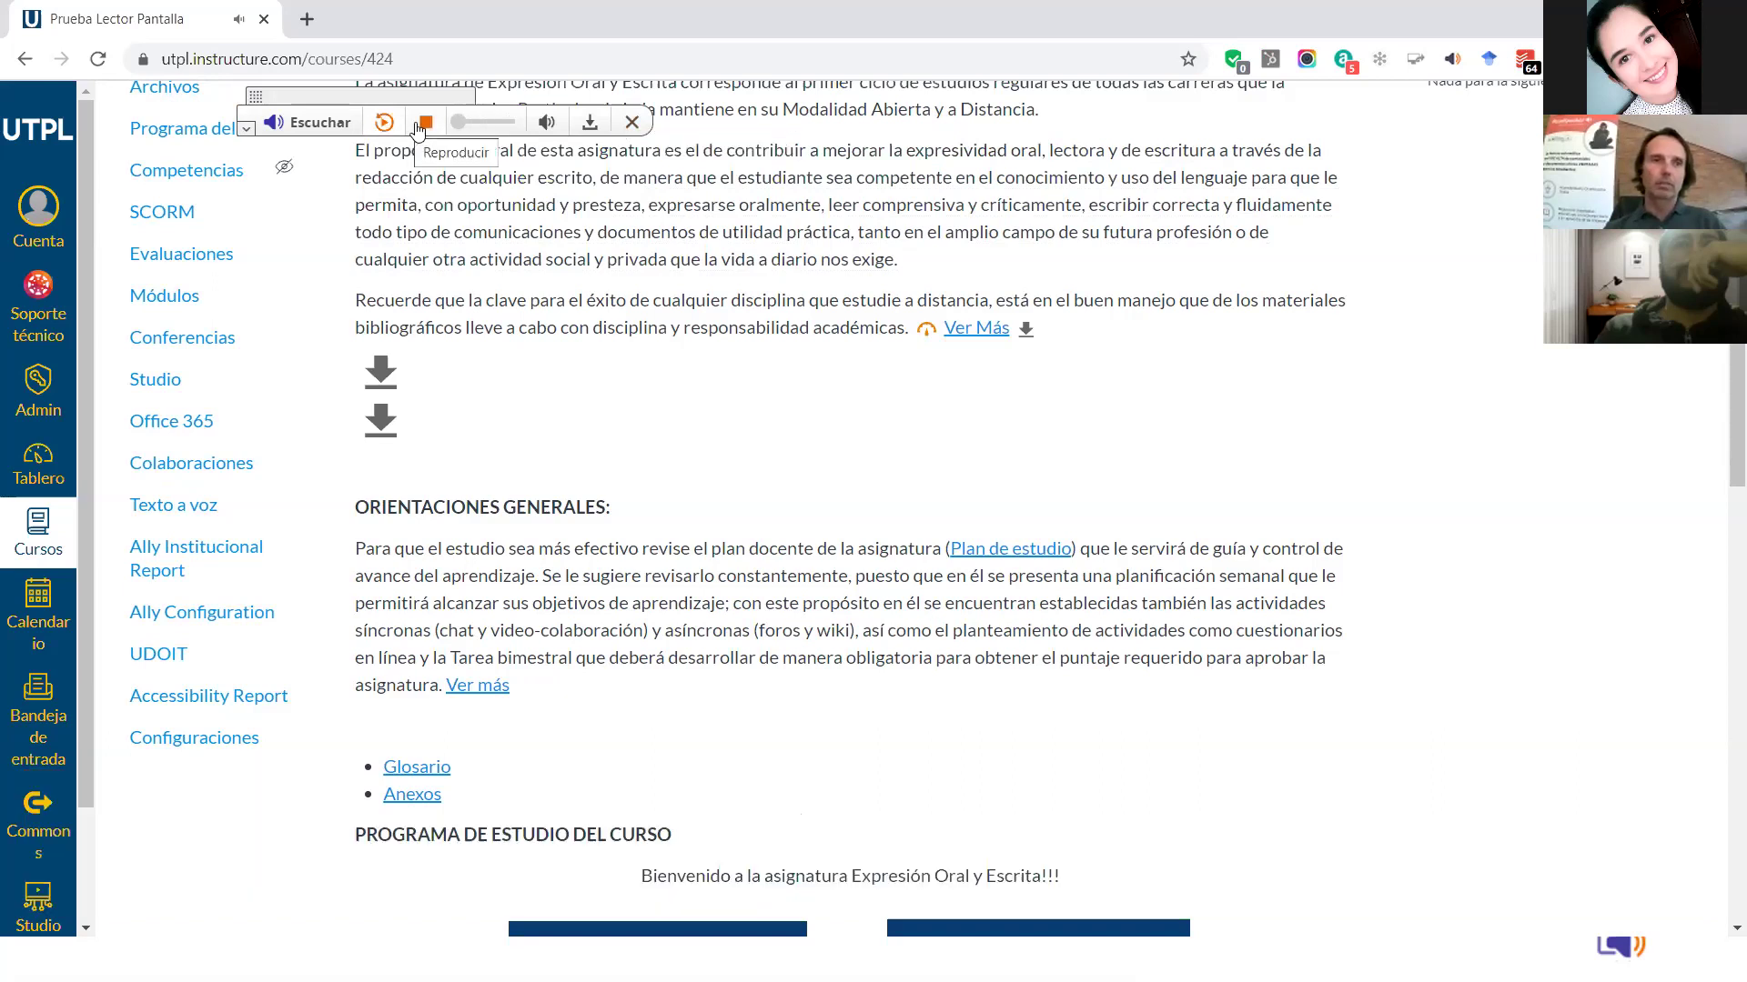
Listen to the course page read aloud while returning to its beginning, and pause the playback.
{"action": "left_click", "coordinate": [309, 135]}
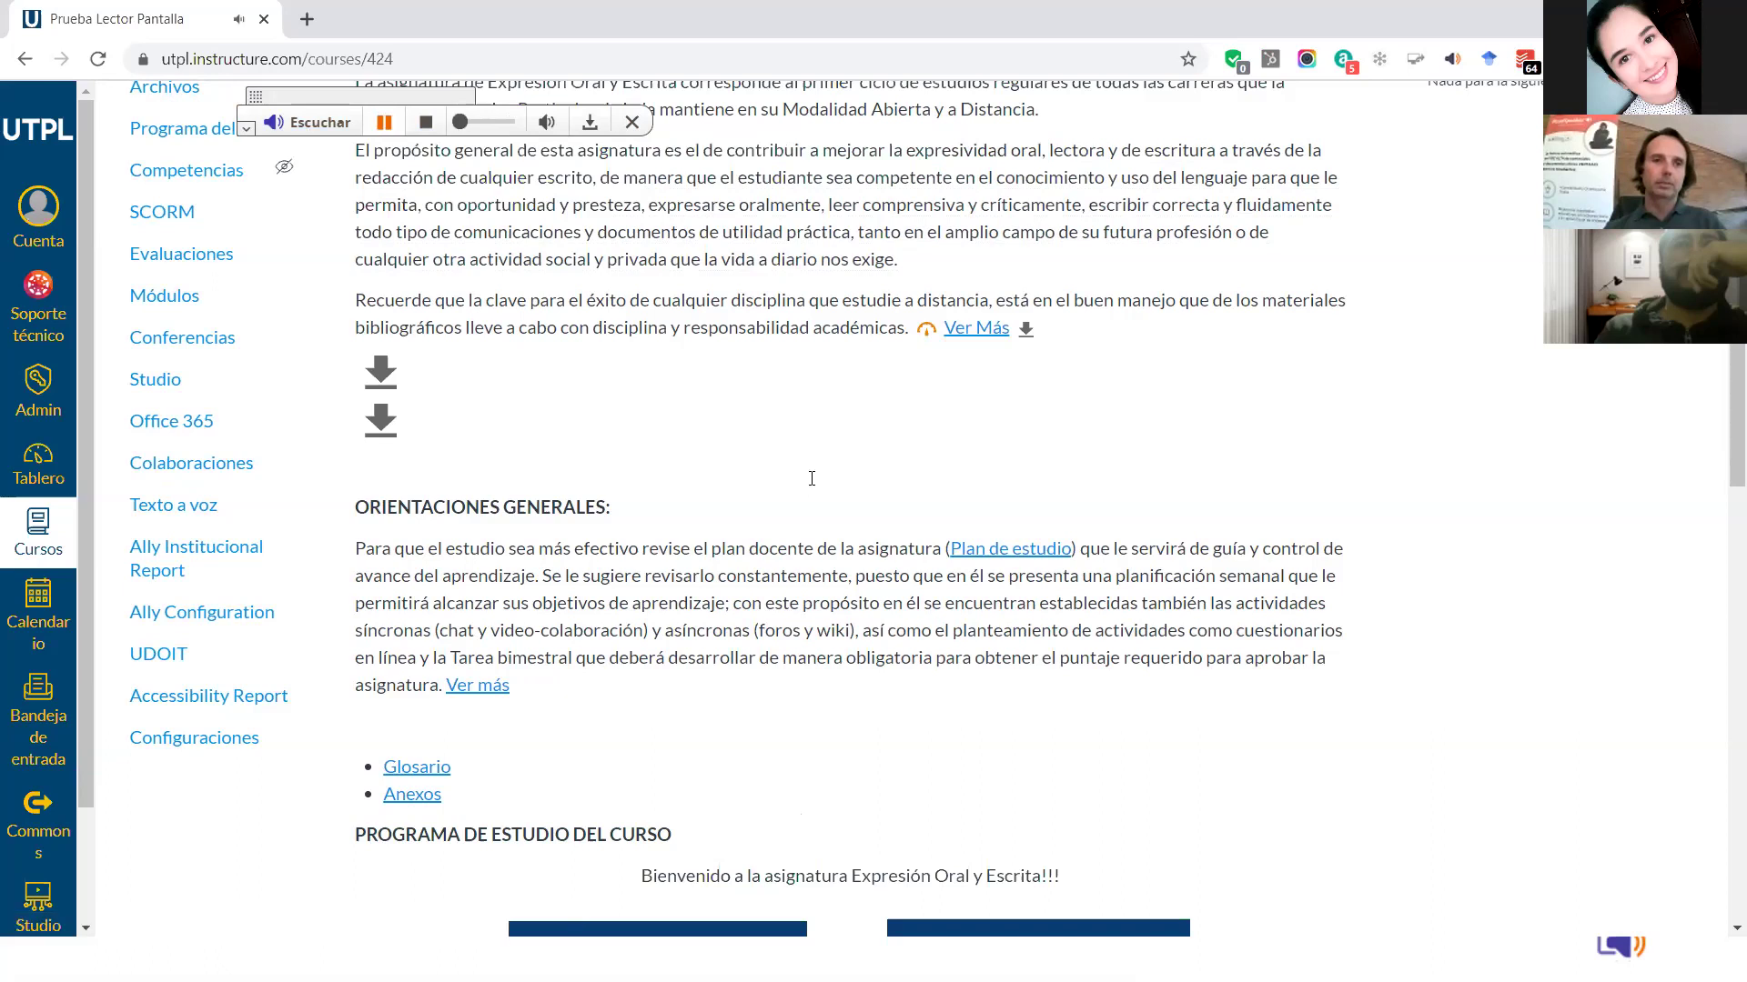
{"action": "scroll", "coordinate": [521, 164], "scroll_direction": "up", "scroll_amount": 5}
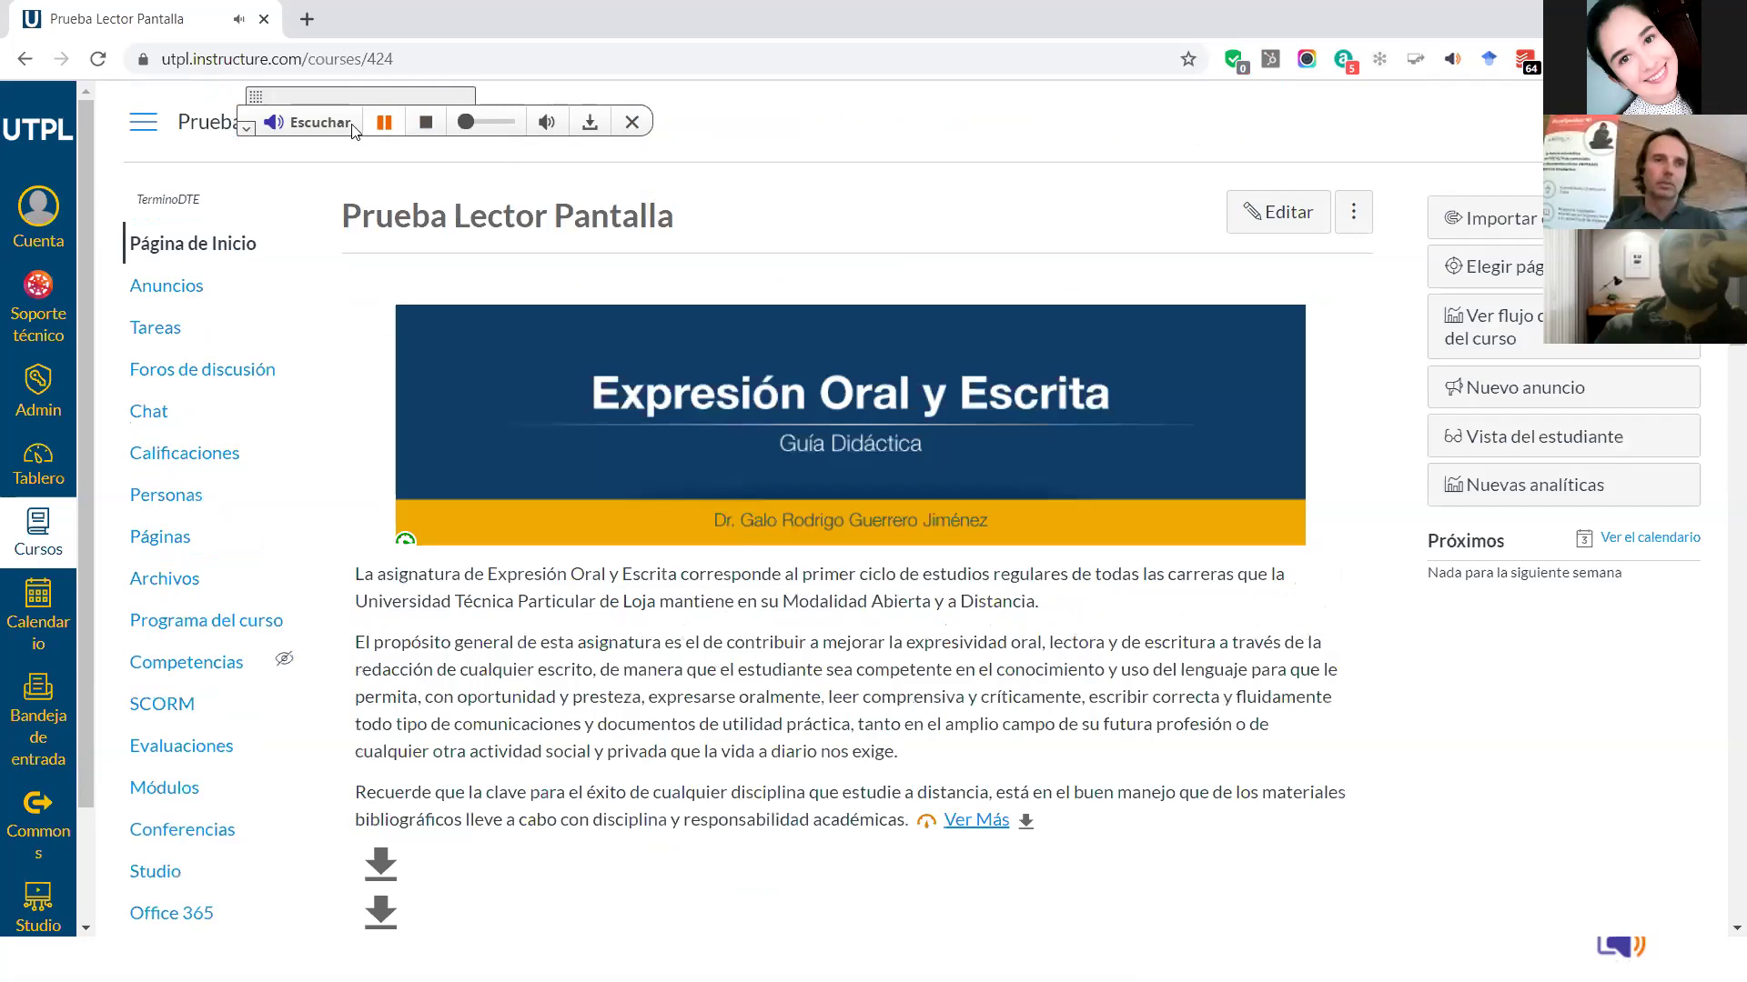
{"action": "left_click", "coordinate": [385, 125]}
Open the page in the reader's text-only view and review how the content looks in the chosen text style.
{"action": "left_click", "coordinate": [248, 137]}
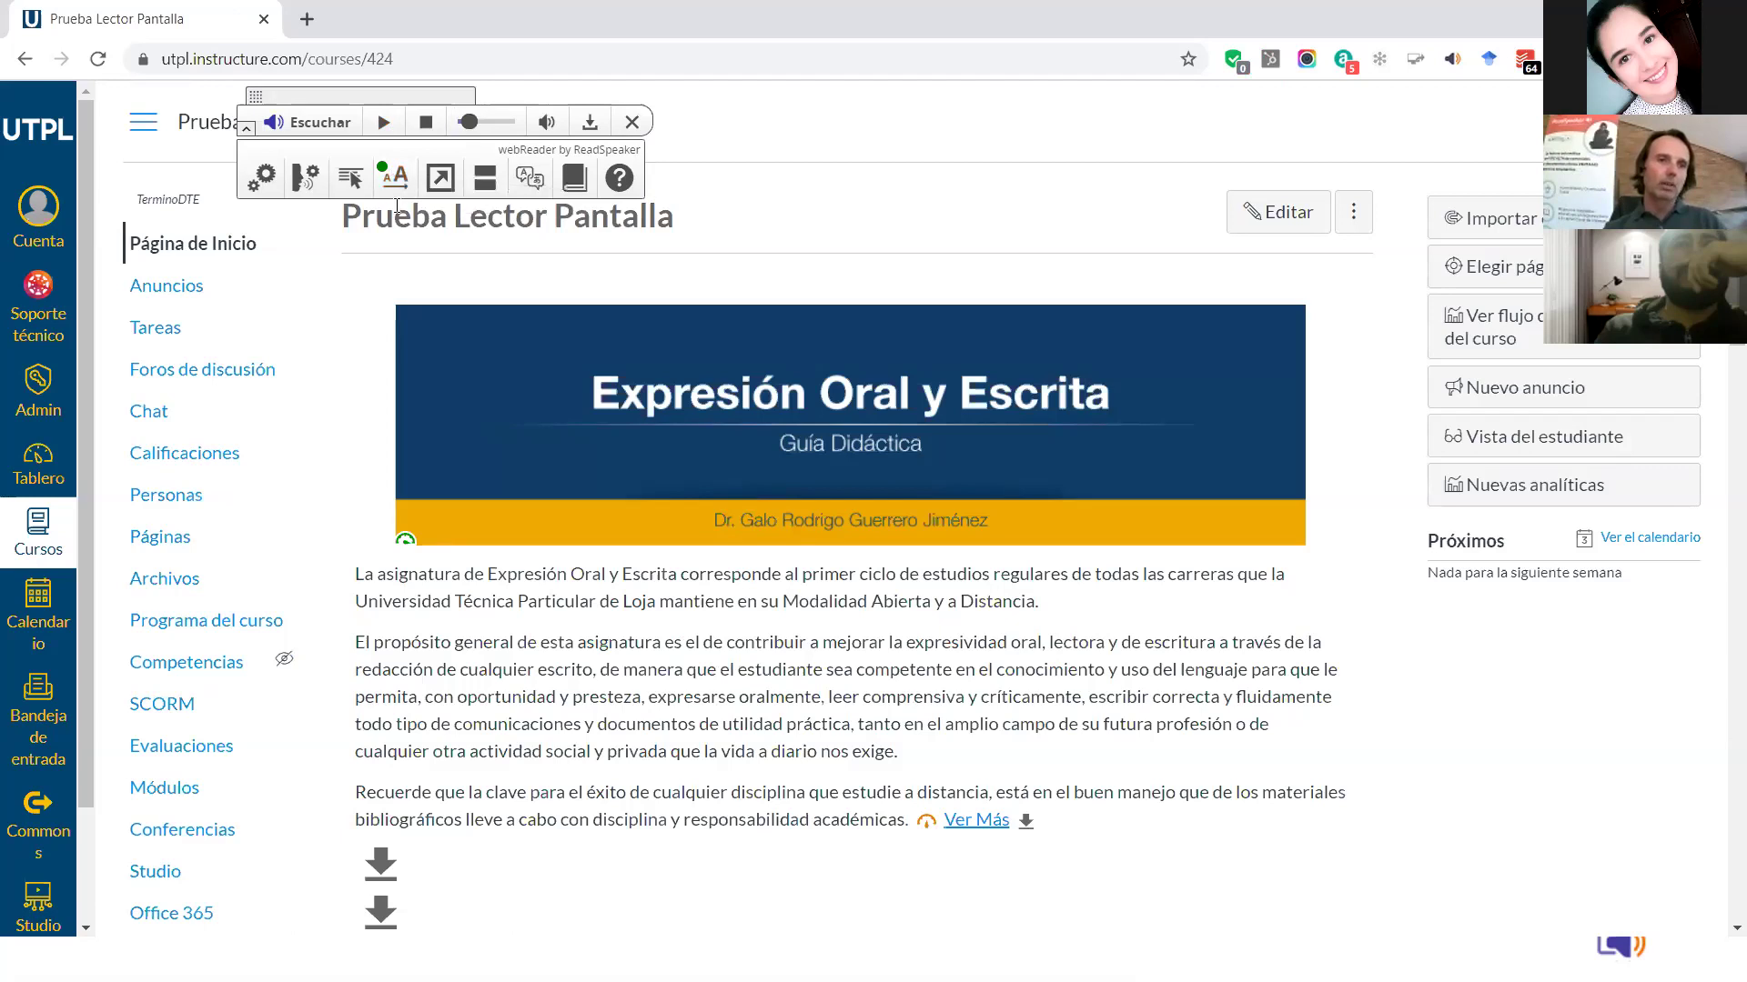
{"action": "left_click", "coordinate": [440, 180]}
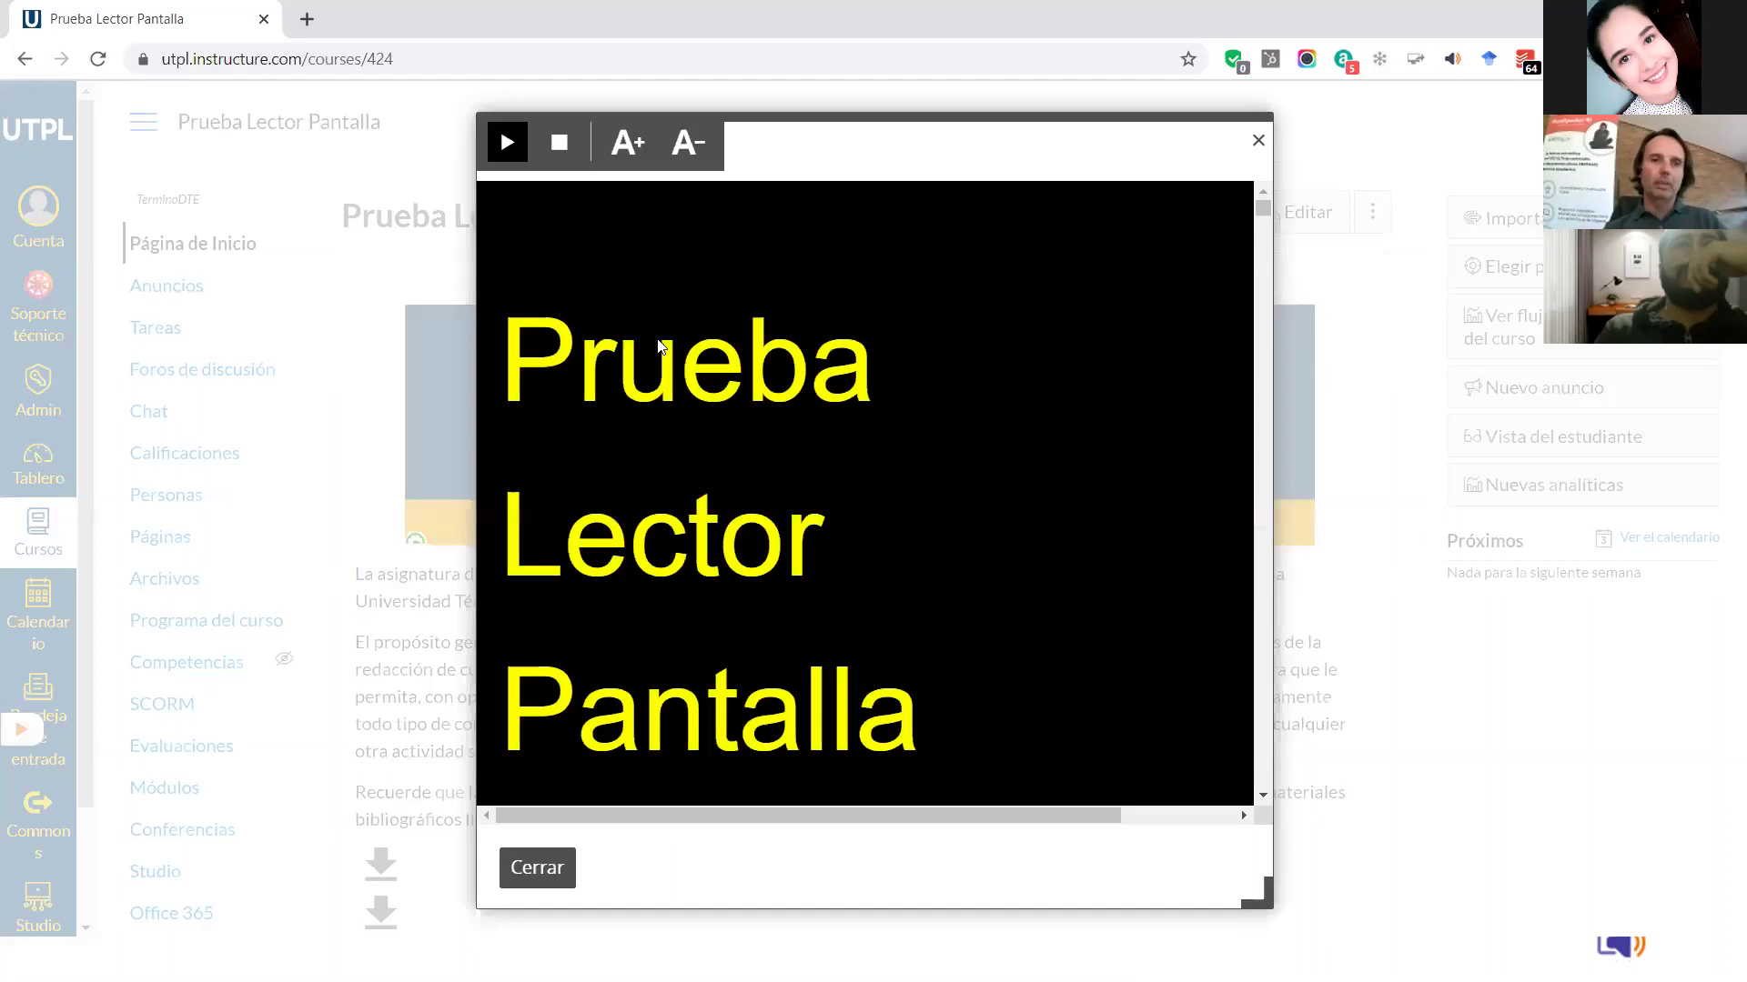
{"action": "scroll", "coordinate": [659, 345], "scroll_direction": "down", "scroll_amount": 2}
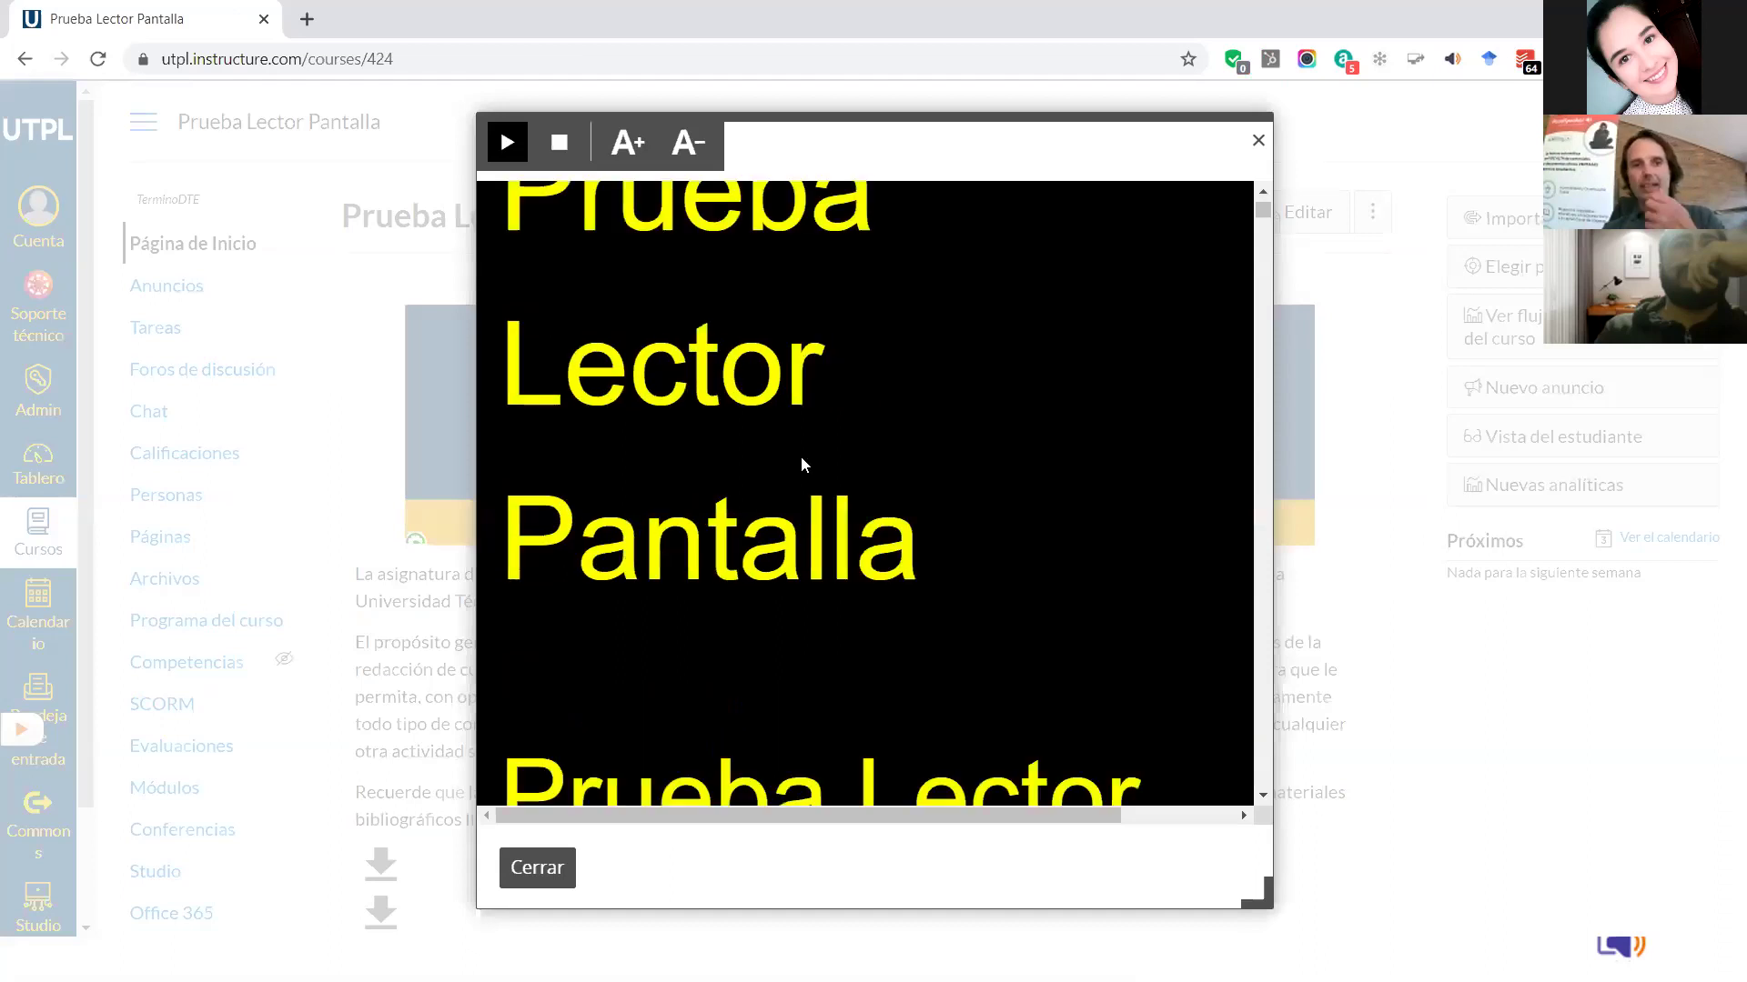
{"action": "scroll", "coordinate": [802, 465], "scroll_direction": "down", "scroll_amount": 3}
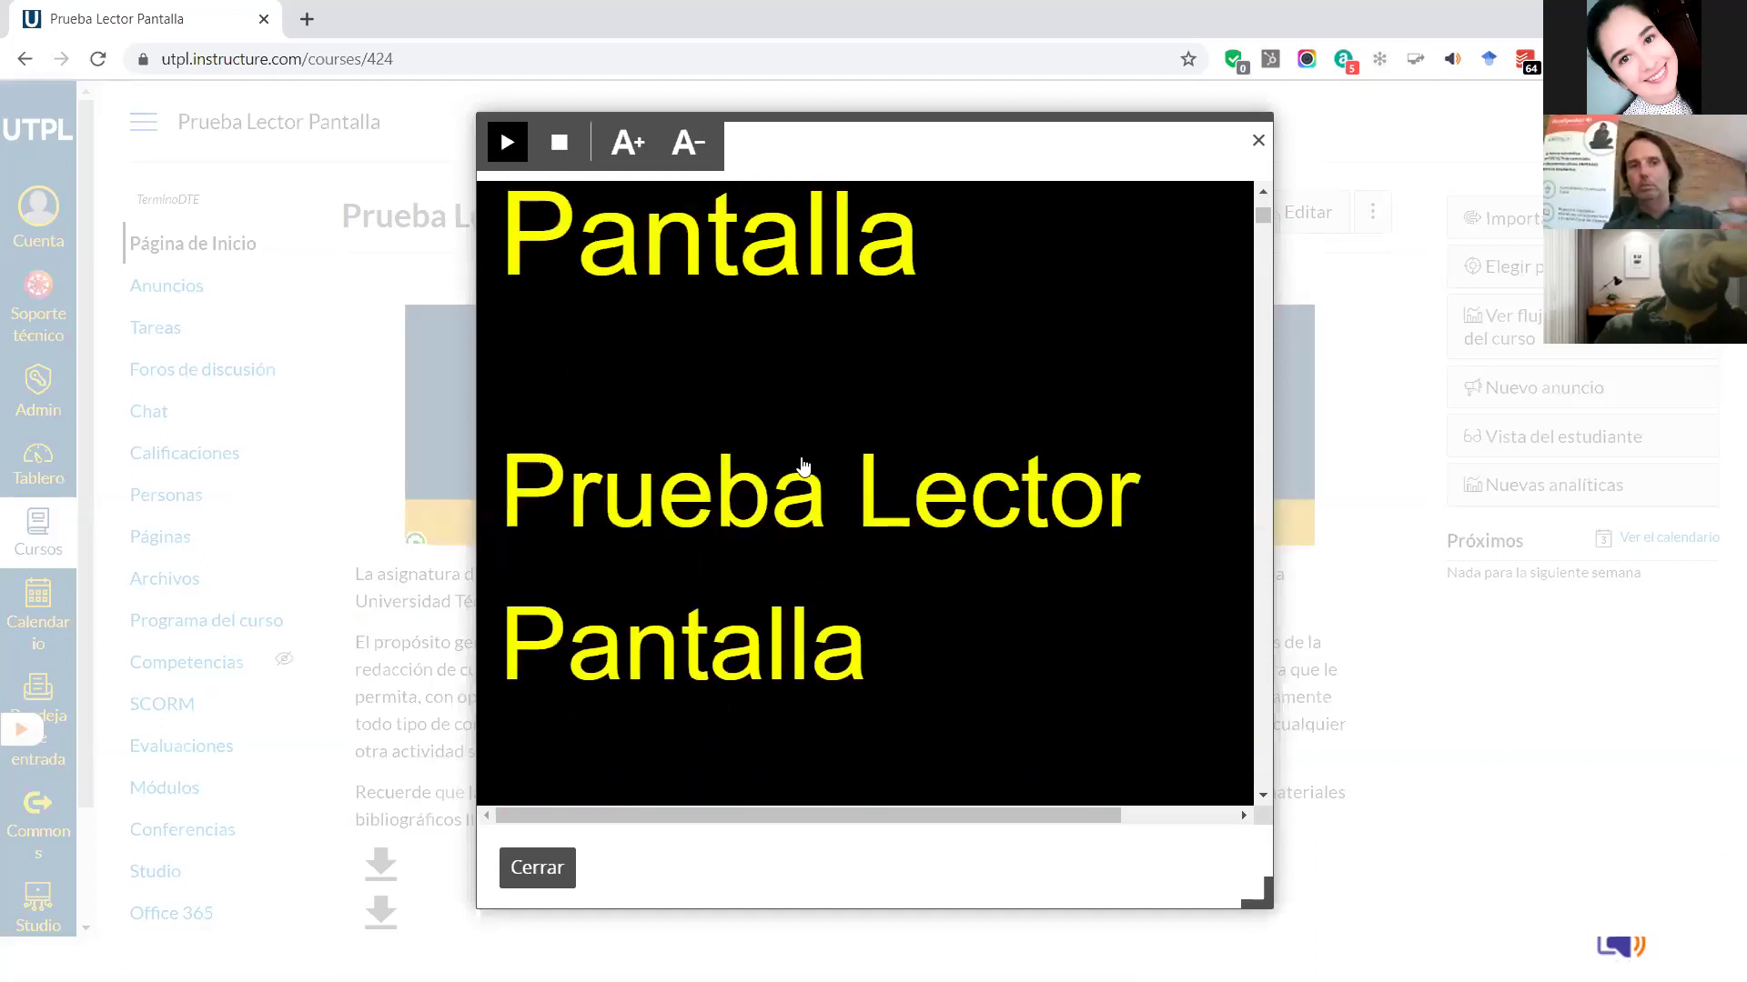
Look through the start of the text-only content and widen its window to fit longer lines.
{"action": "scroll", "coordinate": [803, 465], "scroll_direction": "down", "scroll_amount": 5}
{"action": "scroll", "coordinate": [802, 465], "scroll_direction": "down", "scroll_amount": 13}
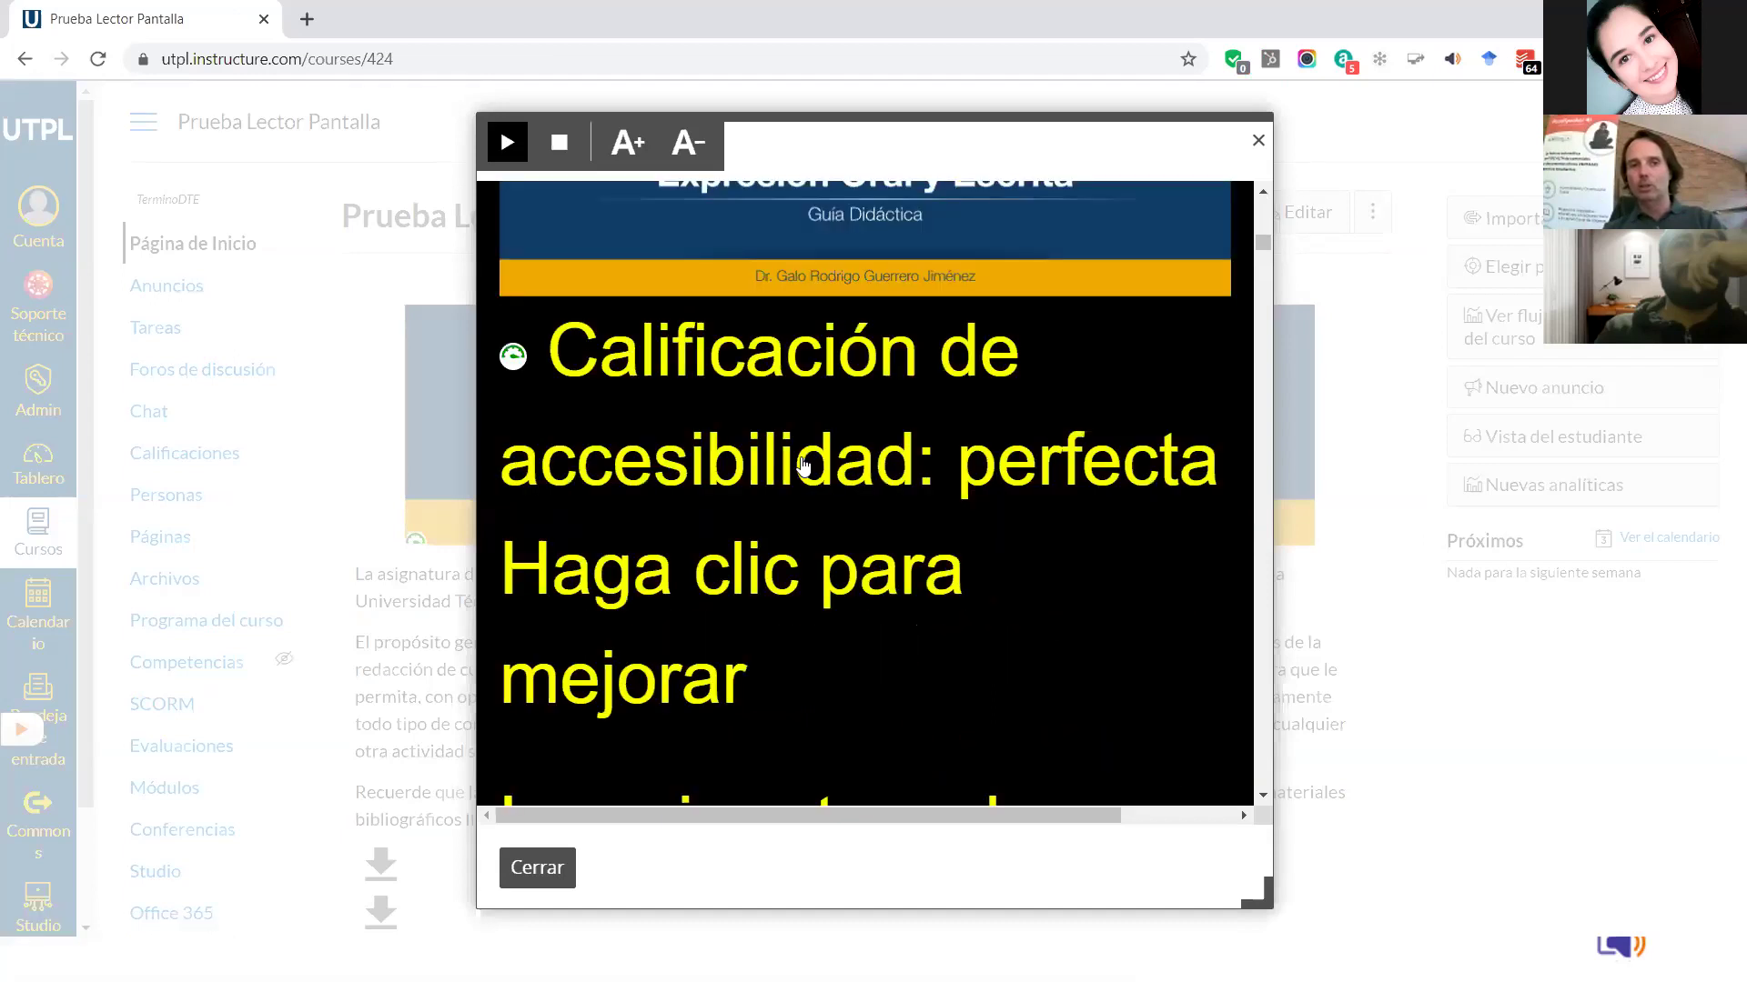
{"action": "scroll", "coordinate": [802, 457], "scroll_direction": "down", "scroll_amount": 4}
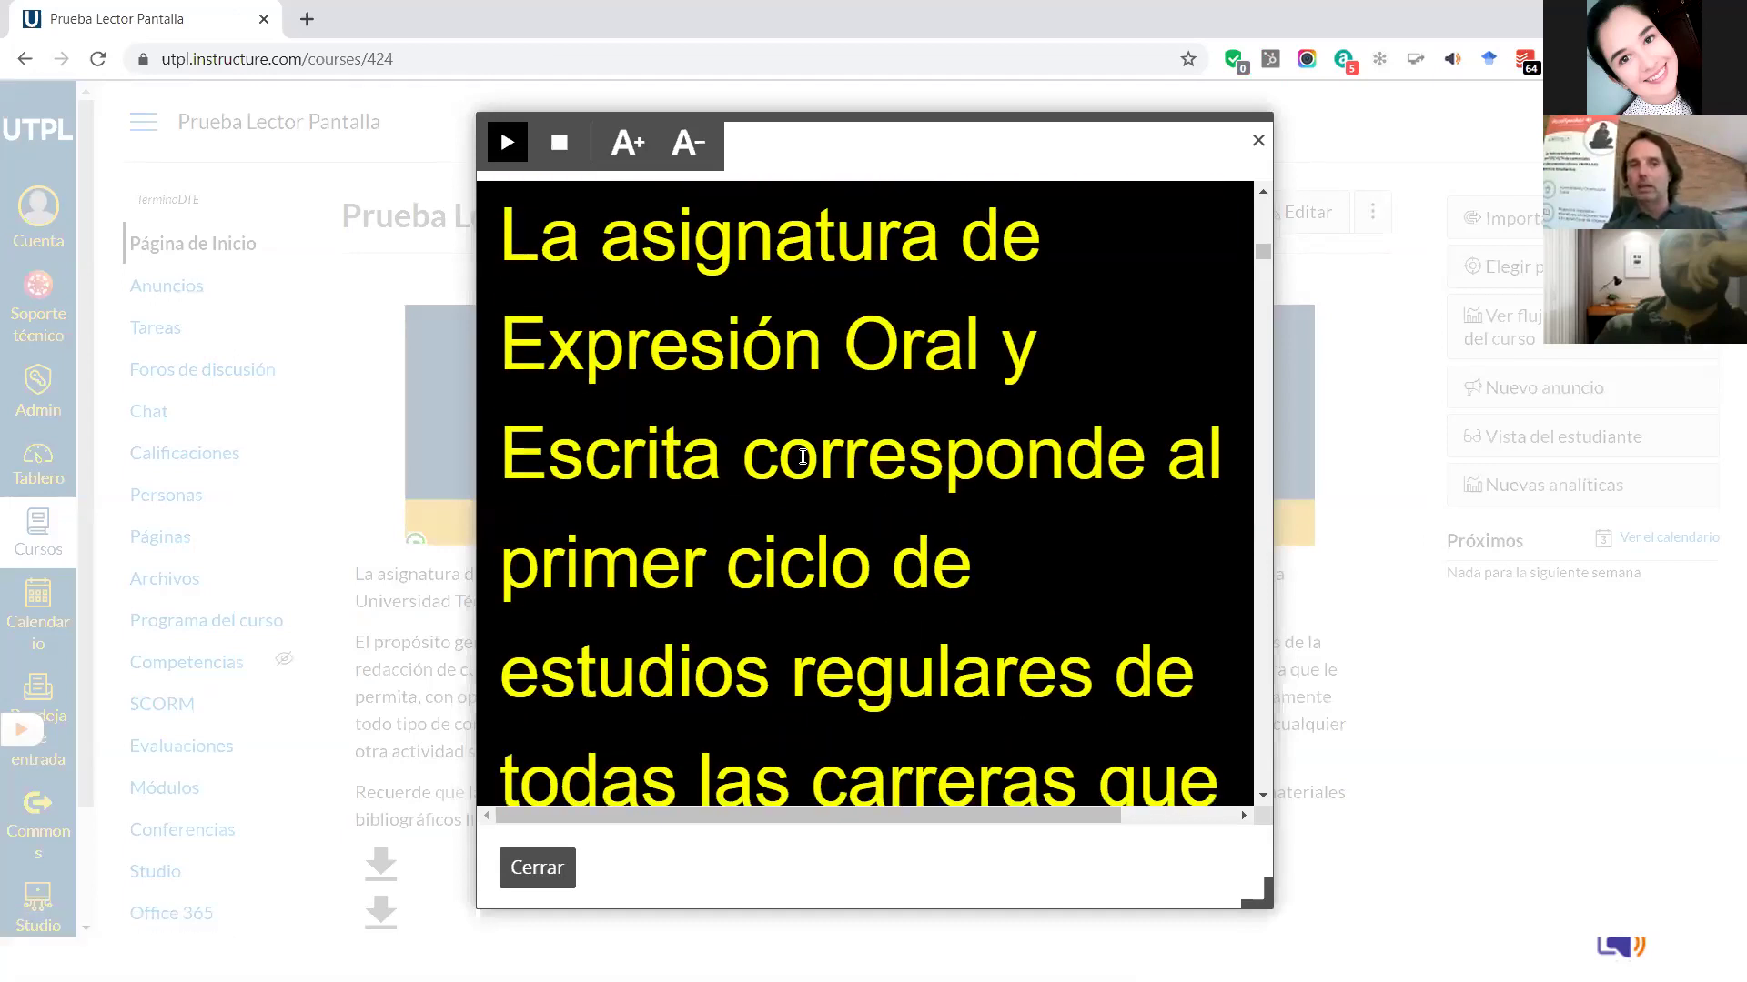
{"action": "left_click", "coordinate": [1270, 898]}
{"action": "left_click_drag", "start_coordinate": [1272, 901], "coordinate": [1413, 901]}
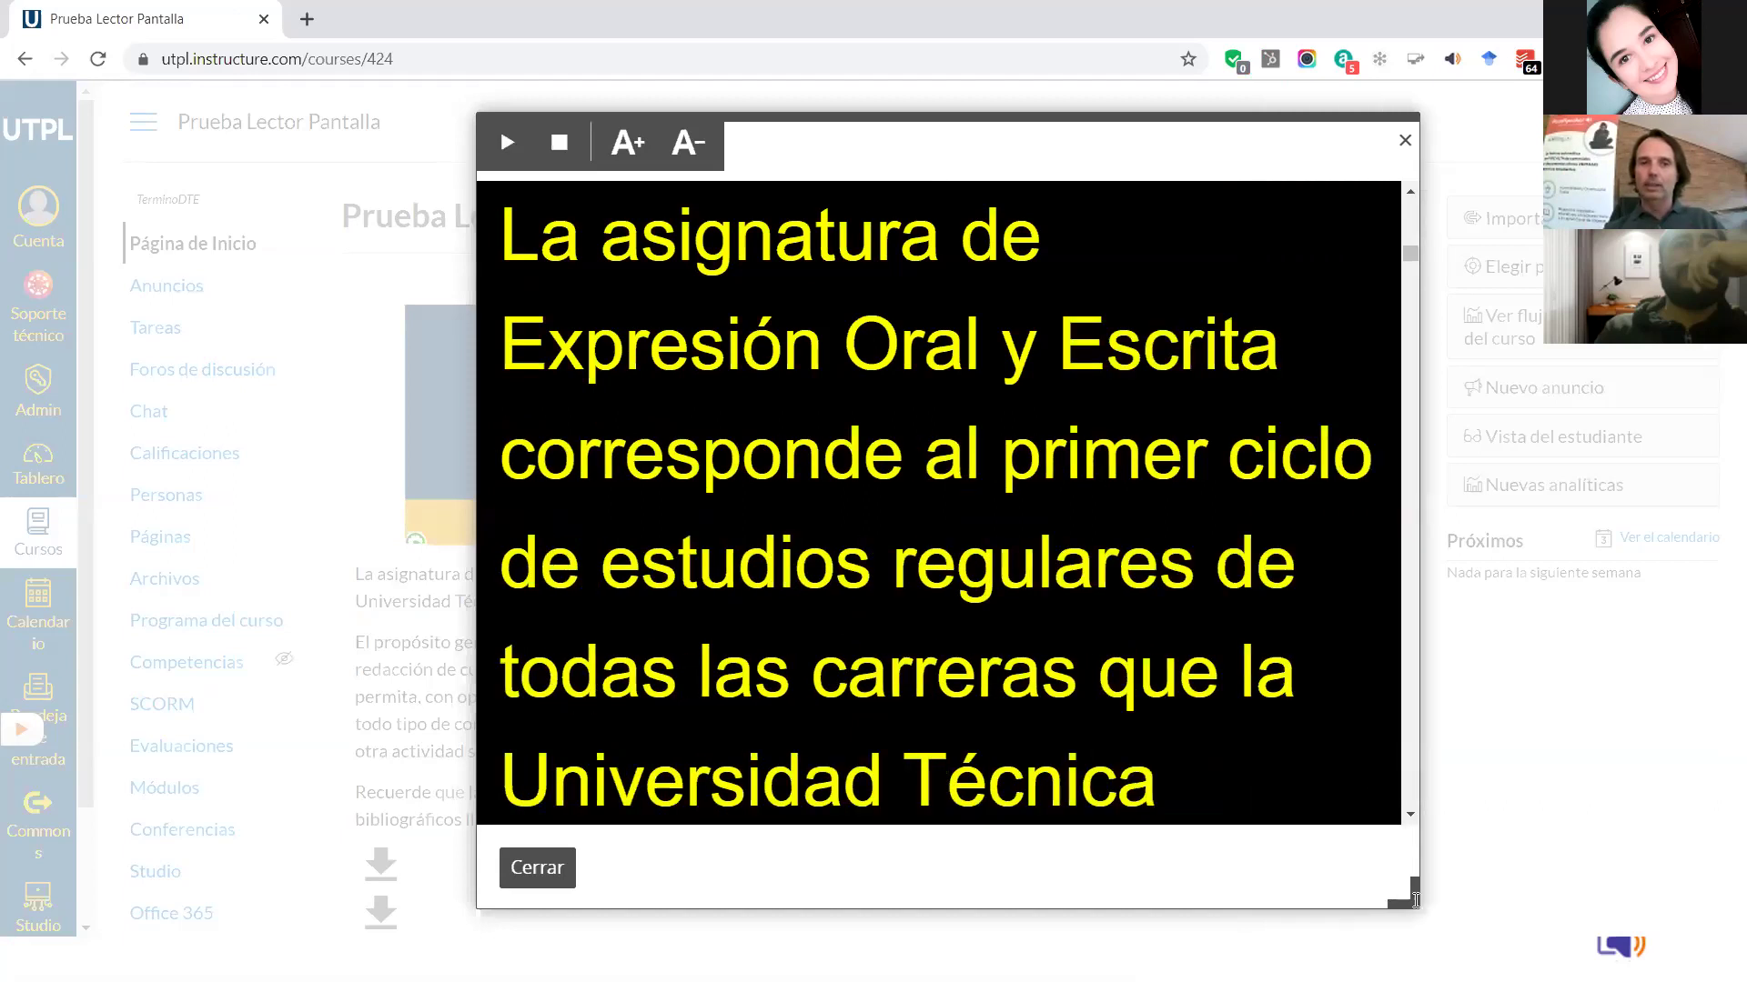
Review more of the text-only content, have it read aloud from the beginning, and close the text-only view.
{"action": "scroll", "coordinate": [1414, 901], "scroll_direction": "down", "scroll_amount": 5}
{"action": "scroll", "coordinate": [1414, 901], "scroll_direction": "down", "scroll_amount": 3}
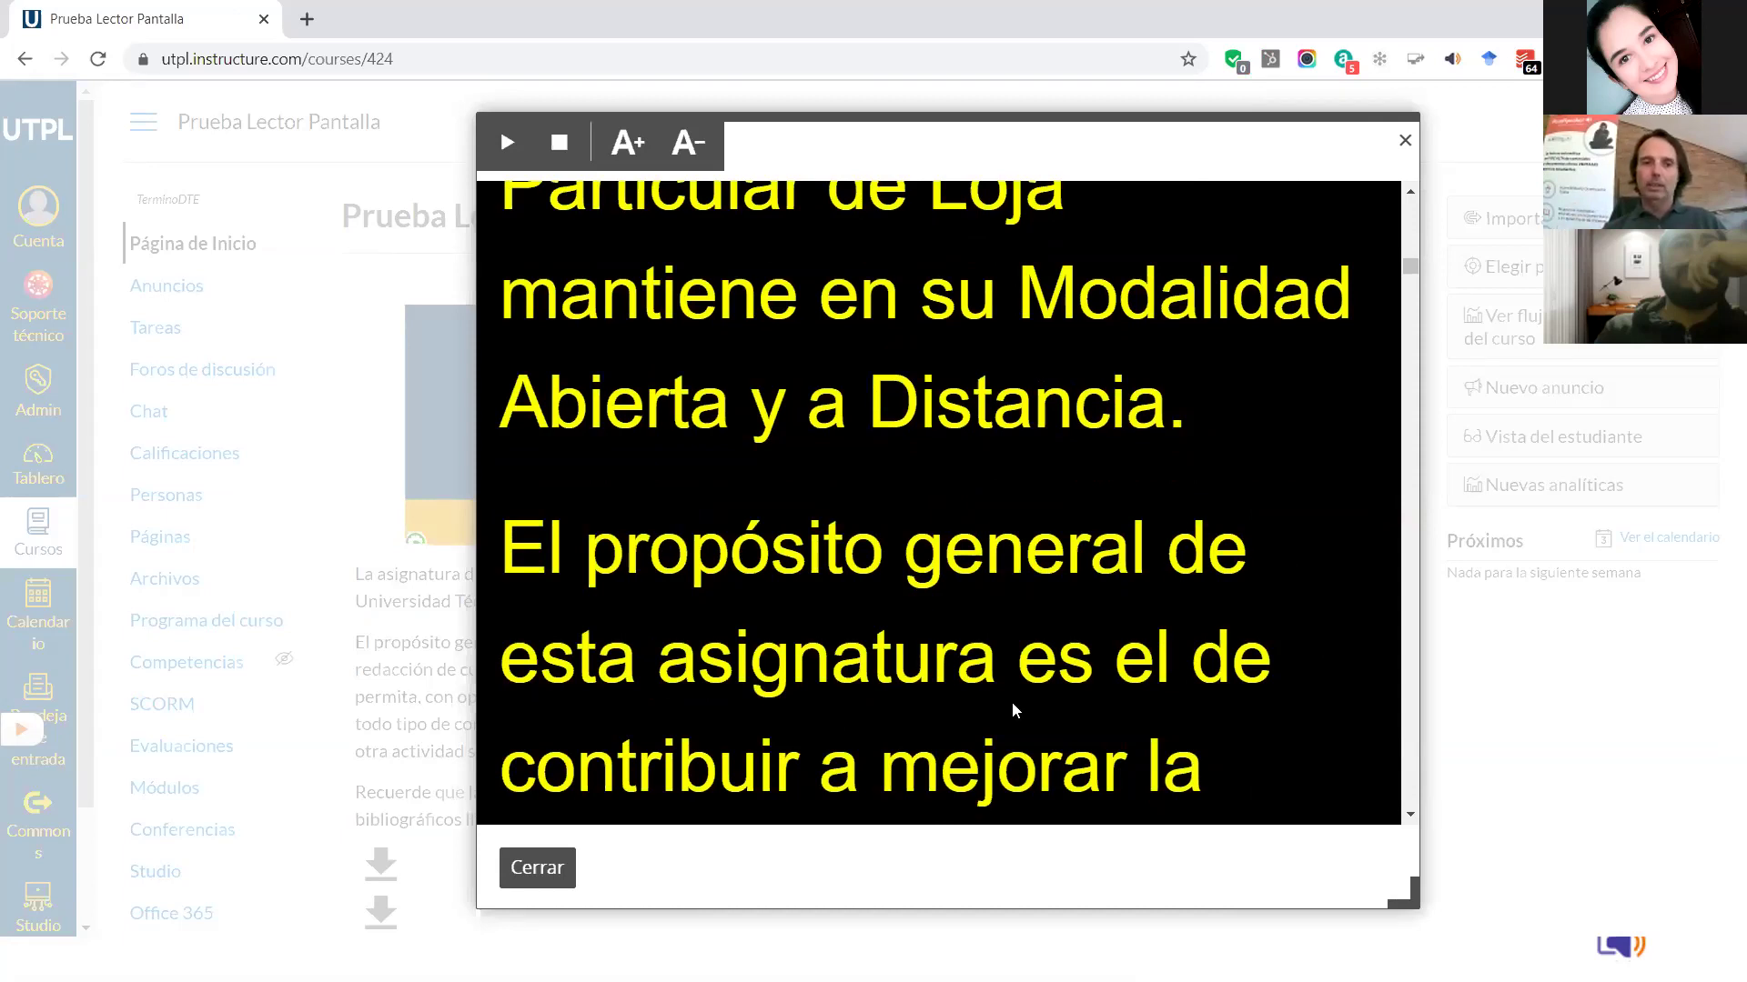
{"action": "scroll", "coordinate": [1016, 710], "scroll_direction": "down", "scroll_amount": 15}
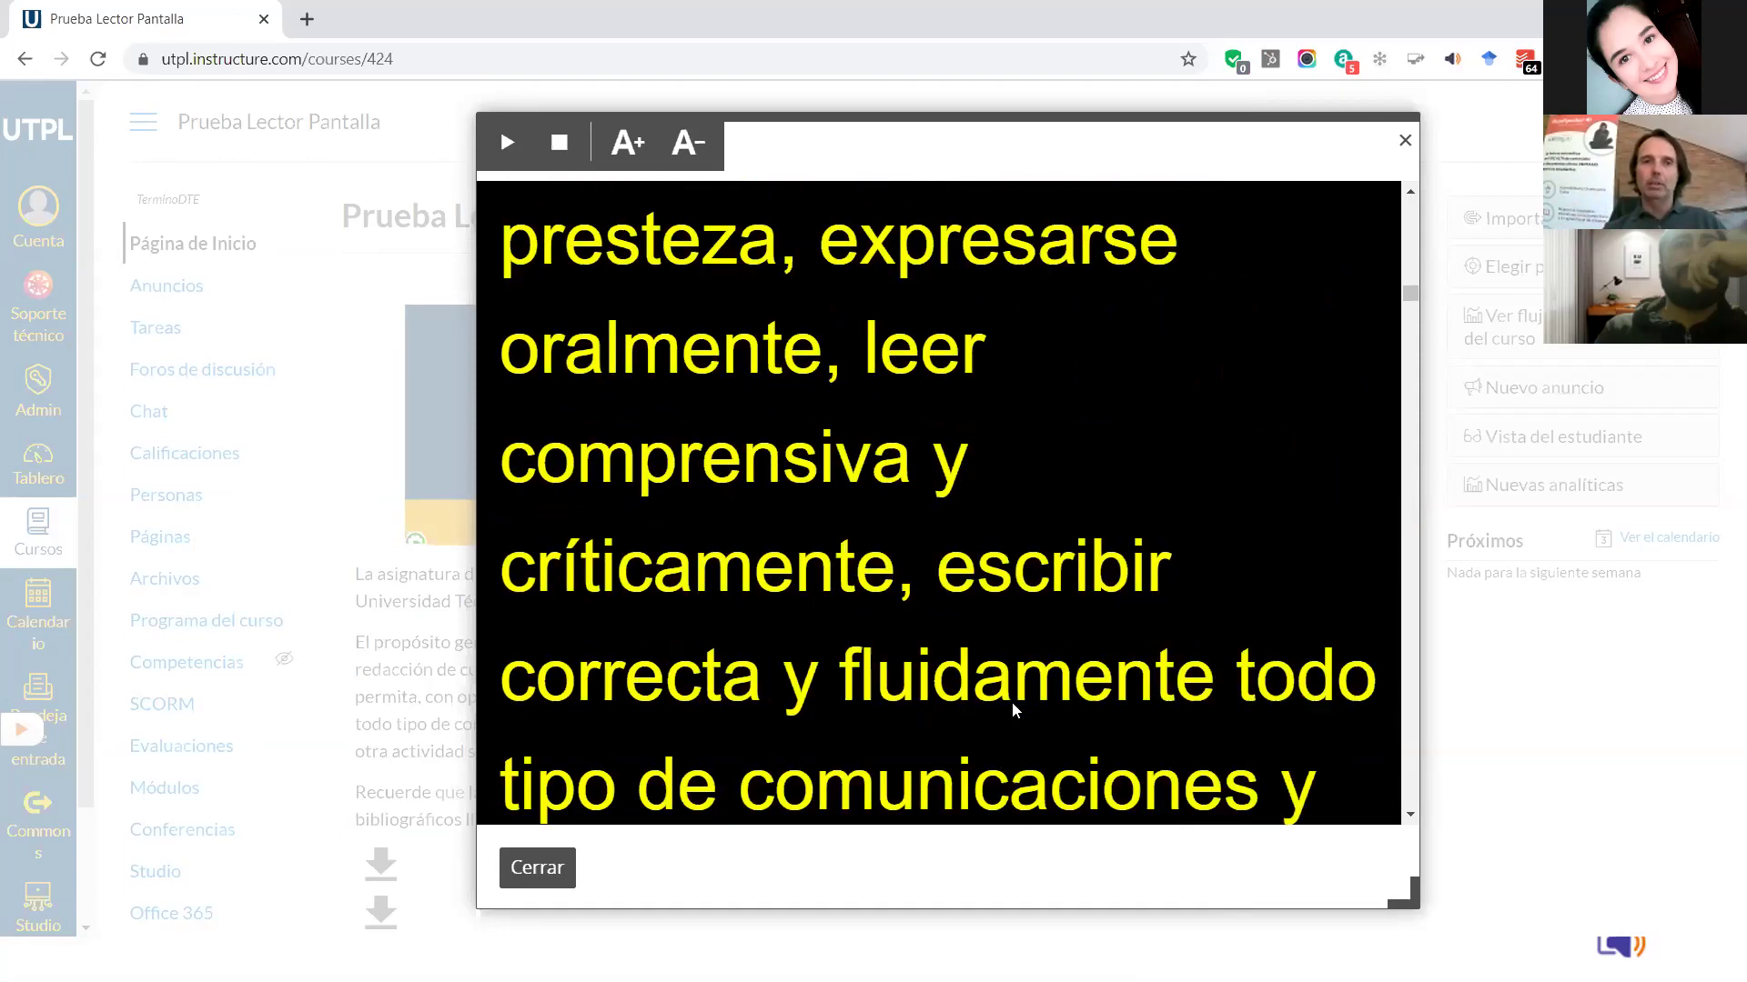
{"action": "scroll", "coordinate": [1015, 710], "scroll_direction": "down", "scroll_amount": 3}
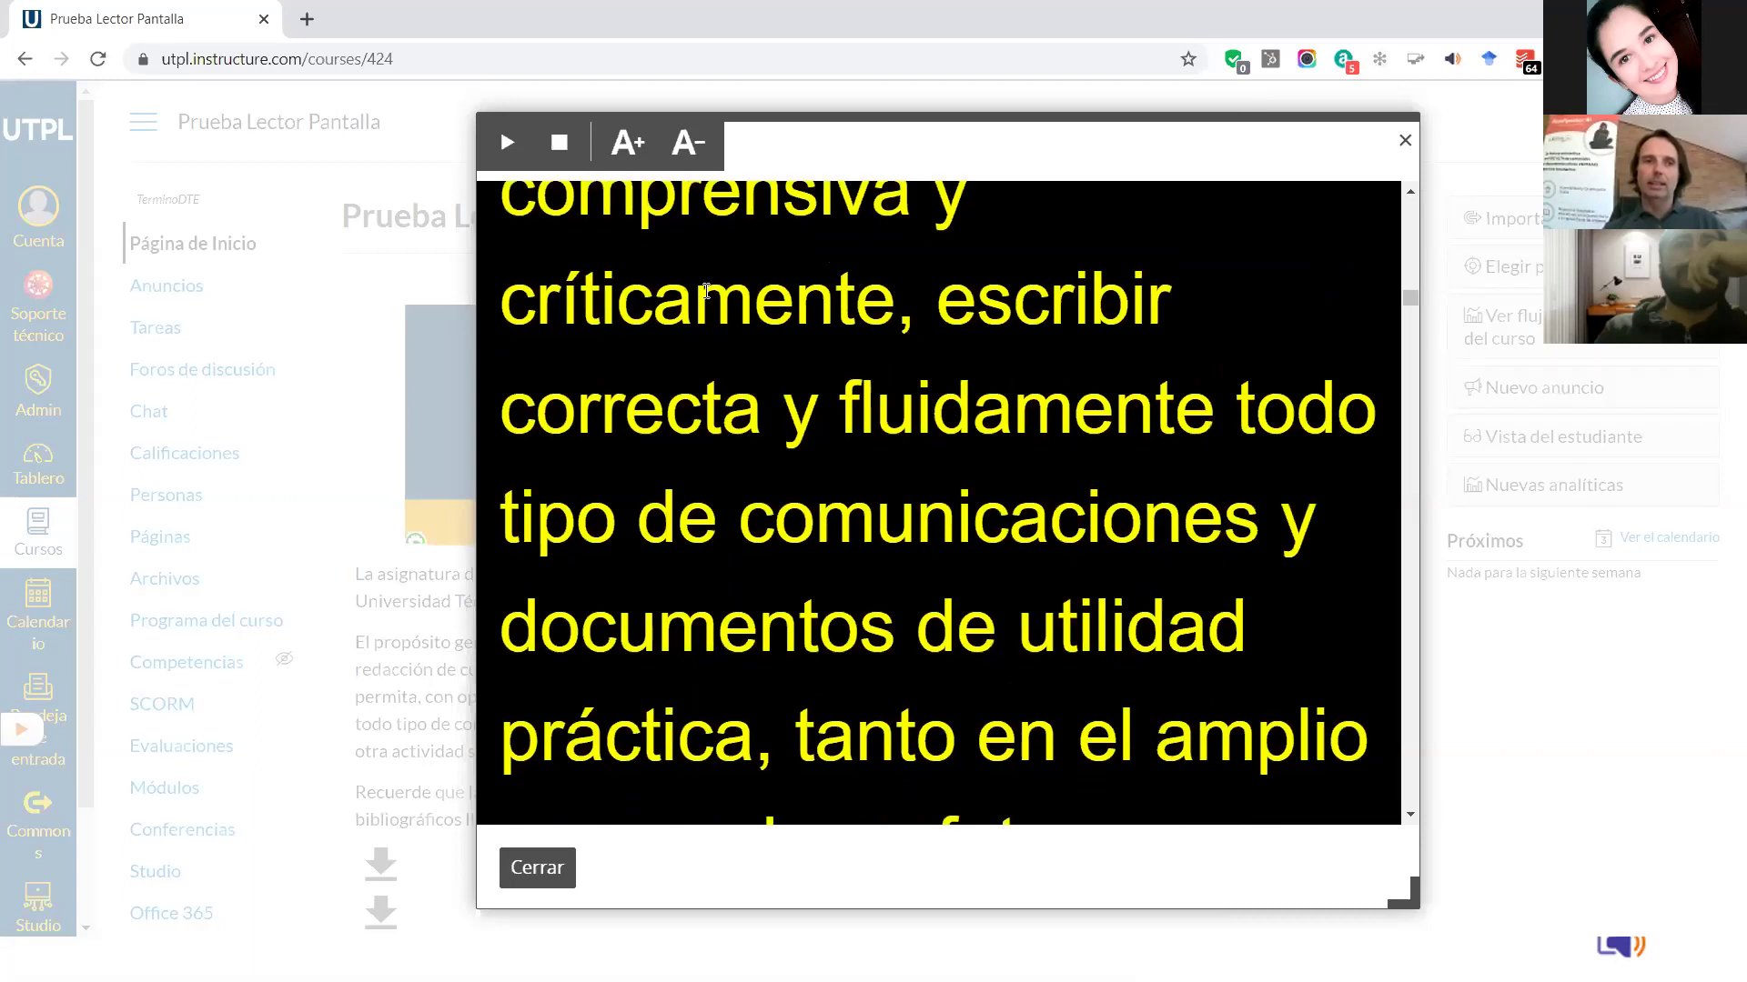
{"action": "left_click", "coordinate": [510, 159]}
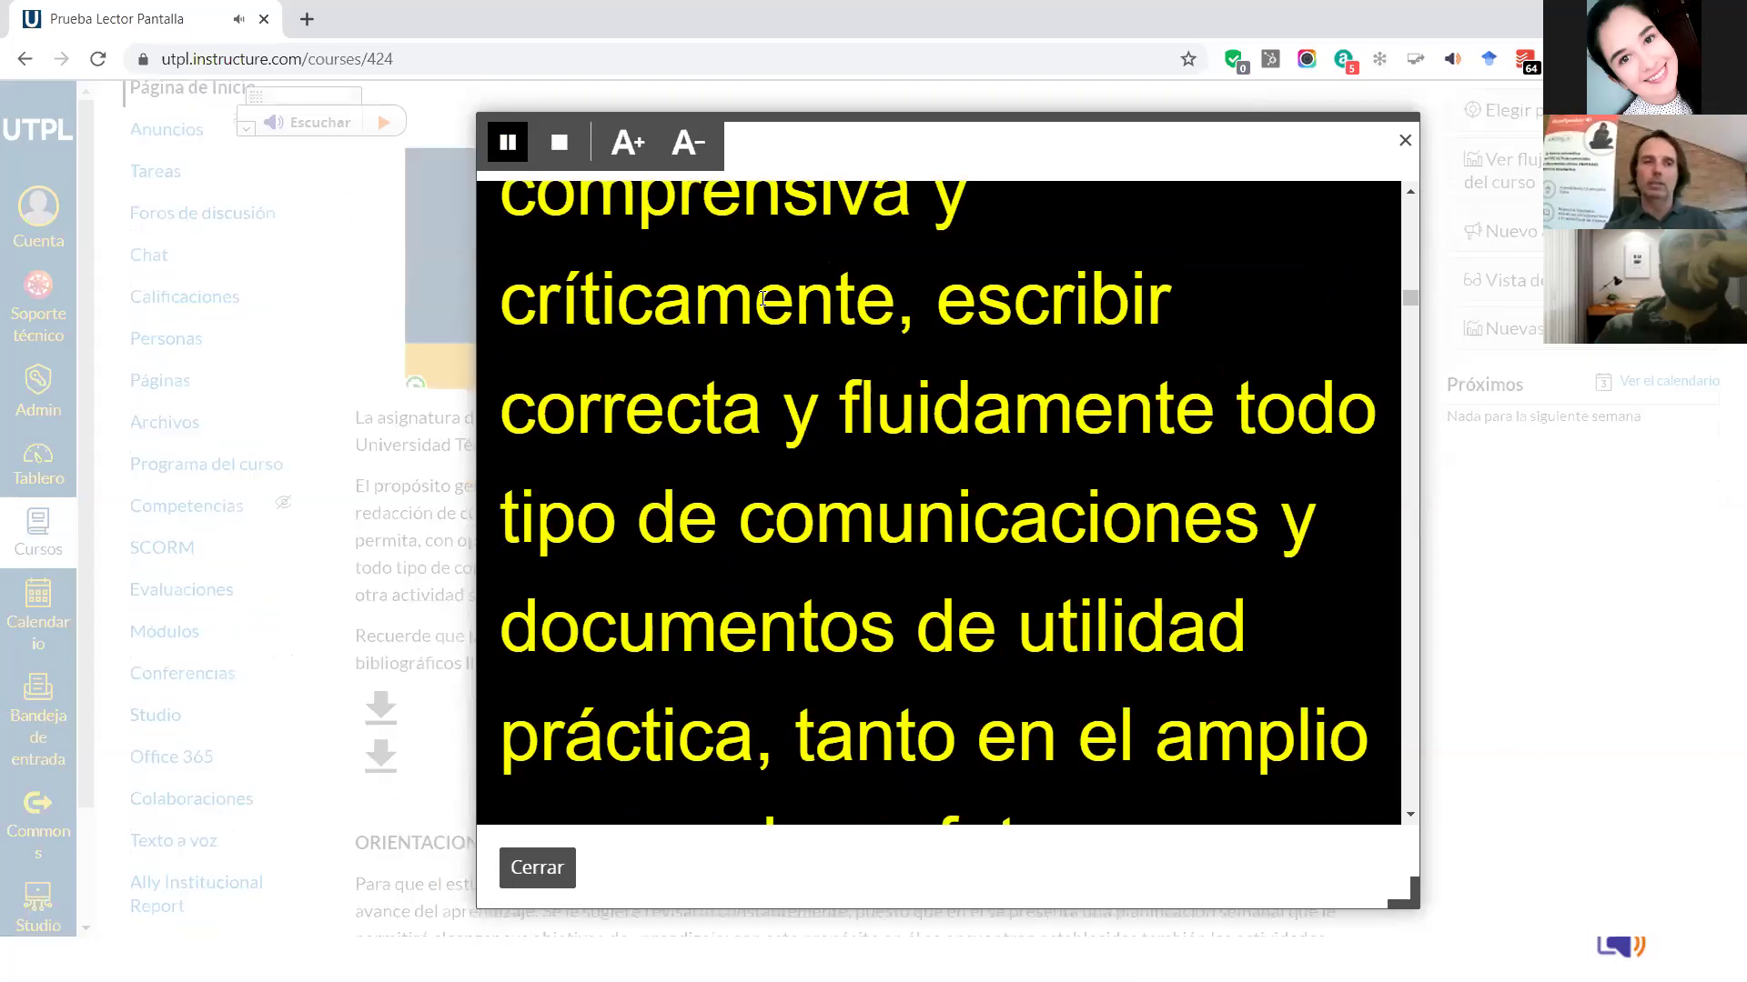
{"action": "scroll", "coordinate": [610, 223], "scroll_direction": "up", "scroll_amount": 10}
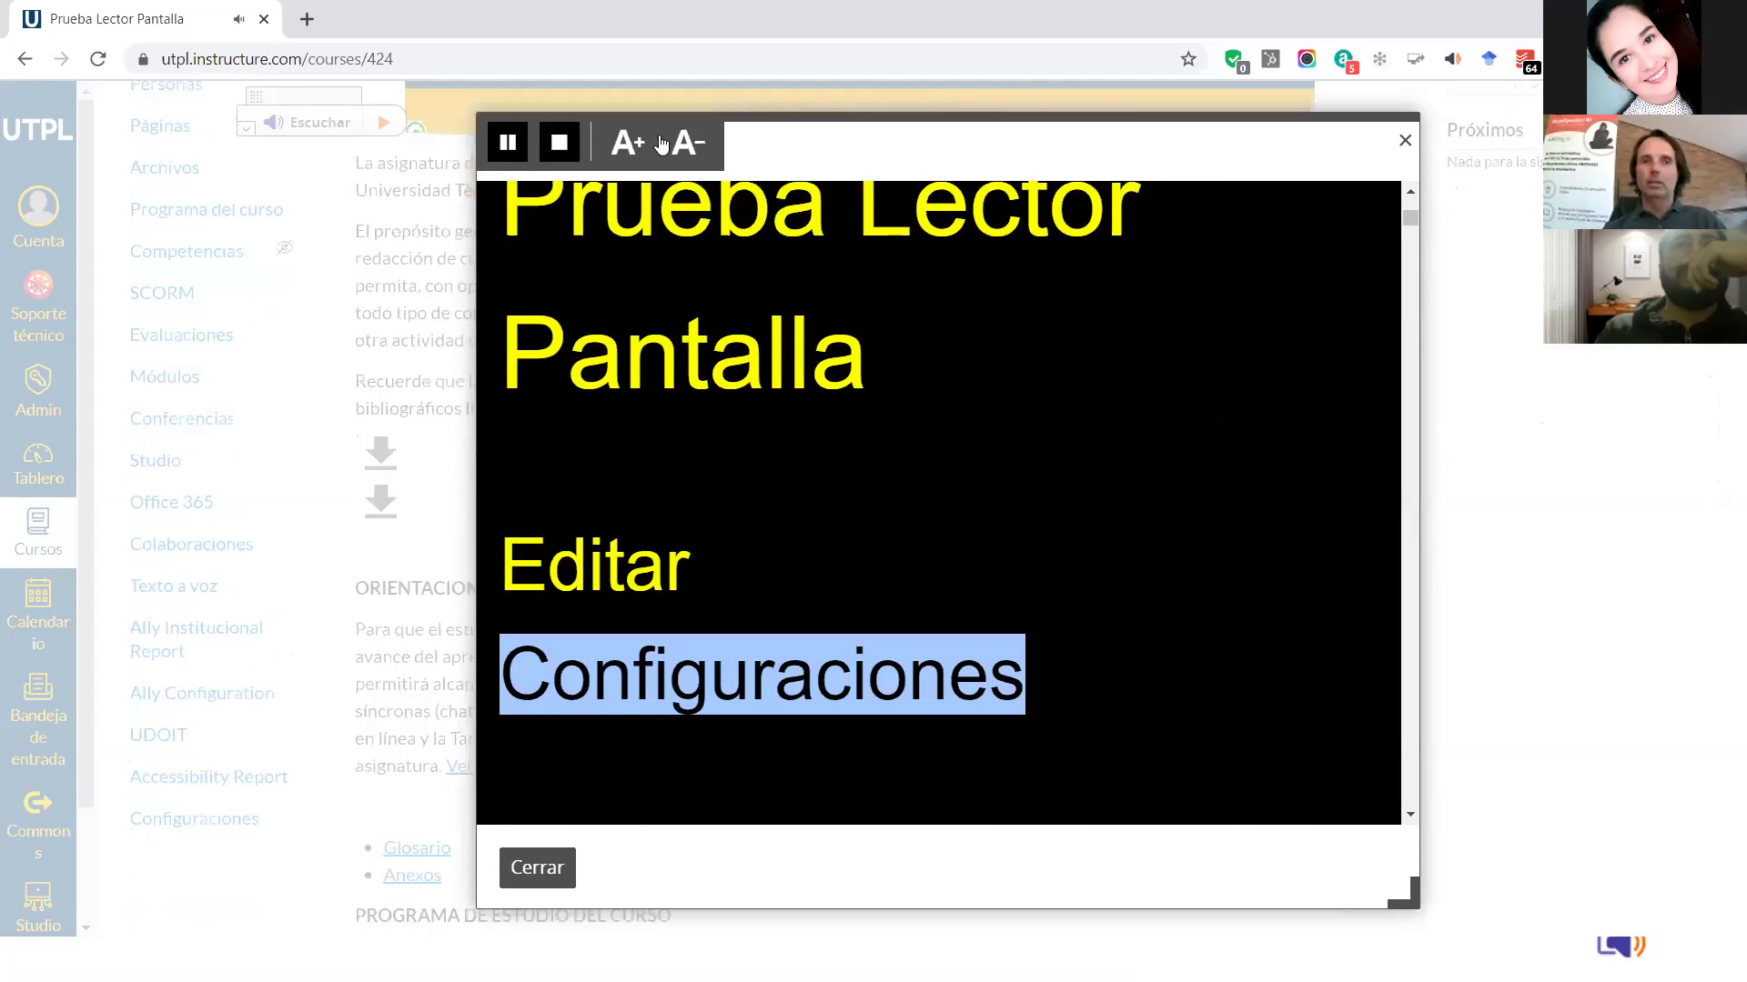
{"action": "left_click", "coordinate": [1402, 143]}
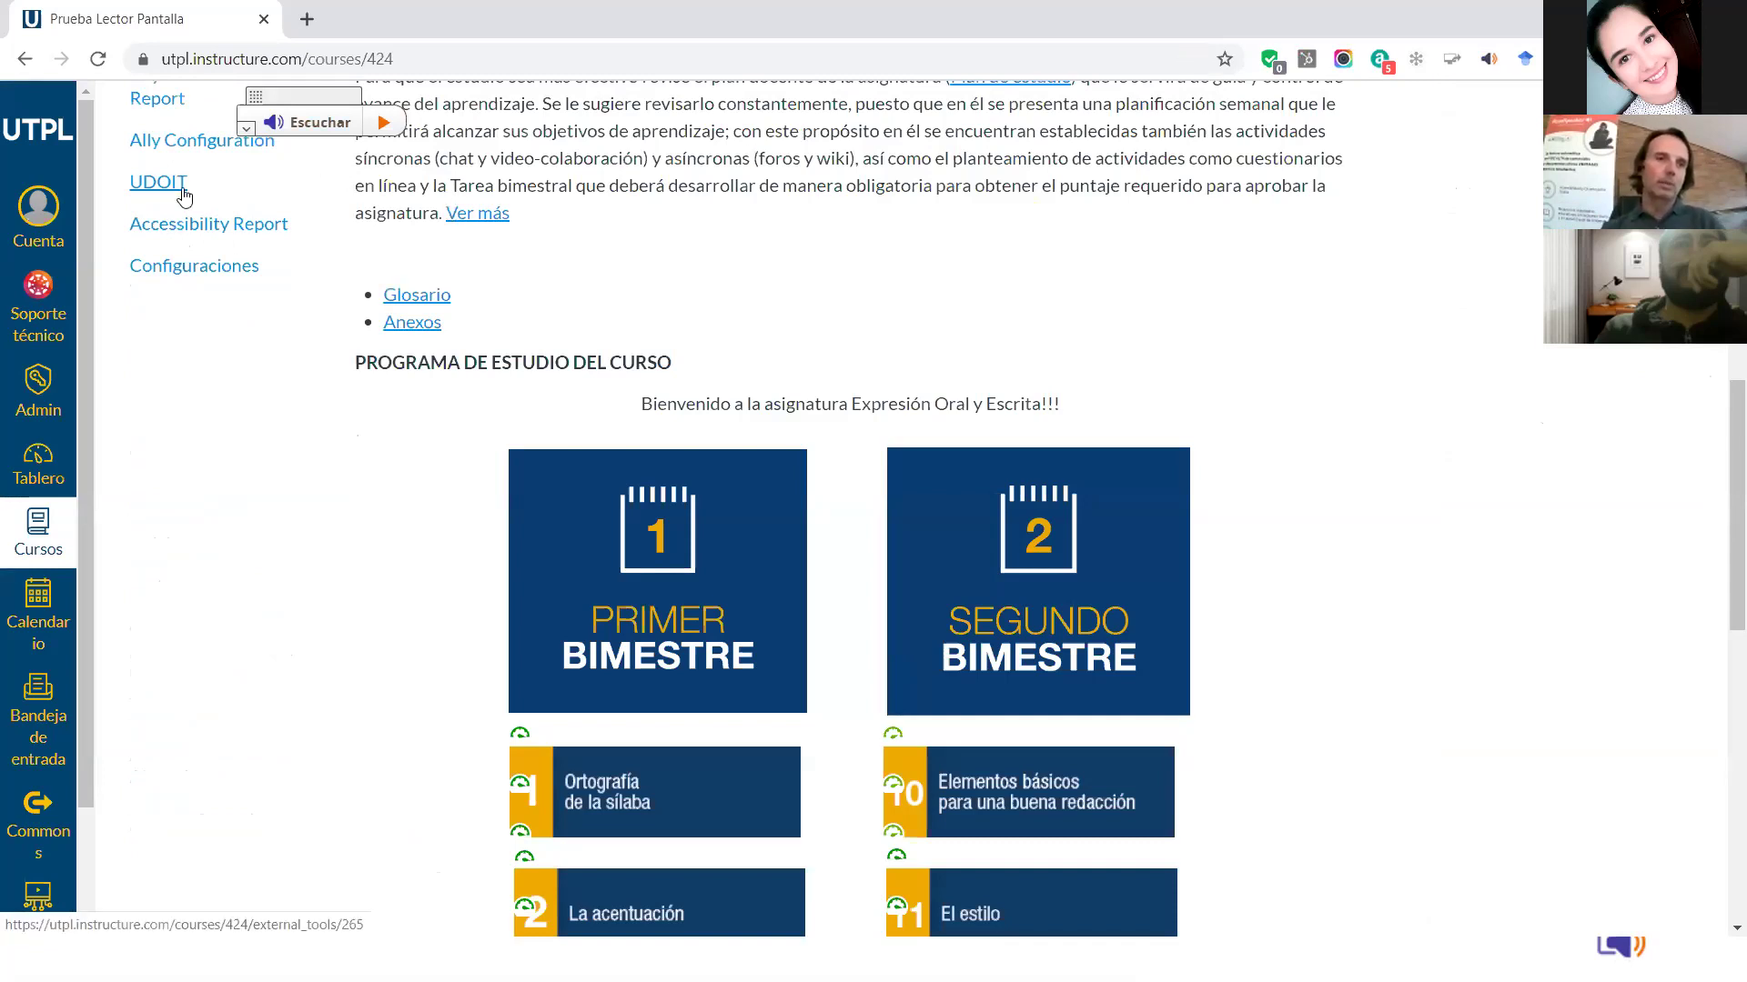
Show the reader's page mask over the course text, check it with the page magnified, and turn the mask off.
{"action": "scroll", "coordinate": [245, 174], "scroll_direction": "up", "scroll_amount": 5}
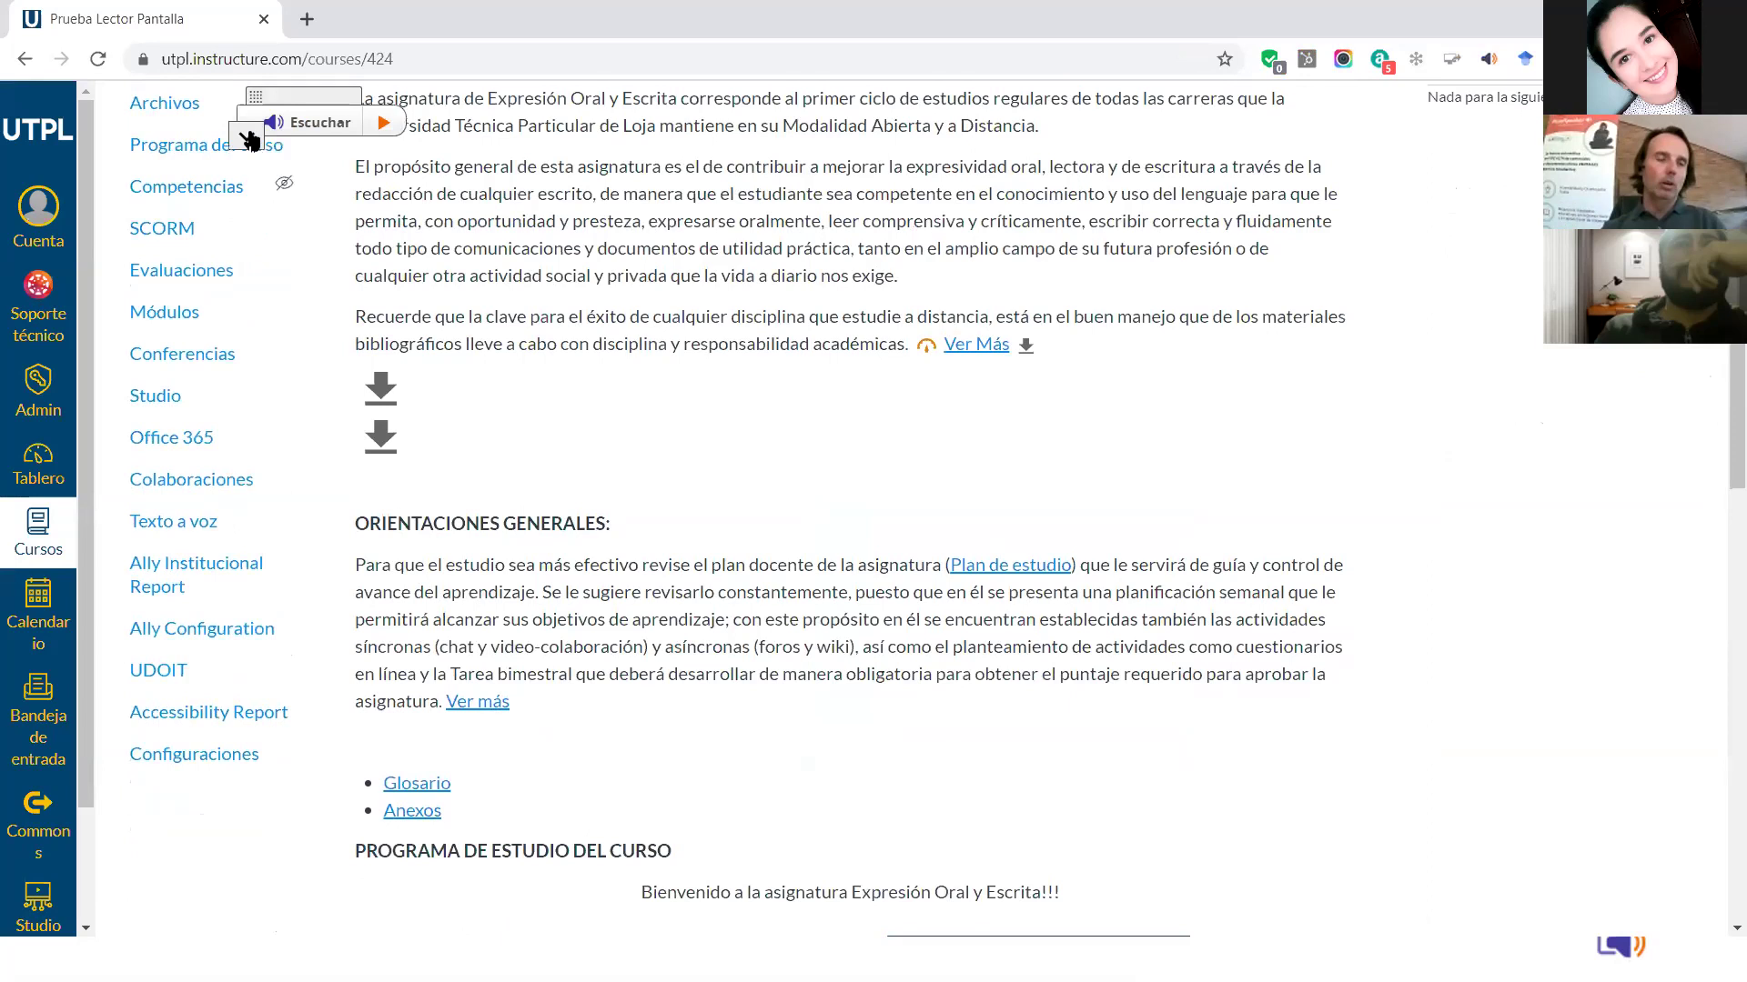
{"action": "left_click", "coordinate": [246, 128]}
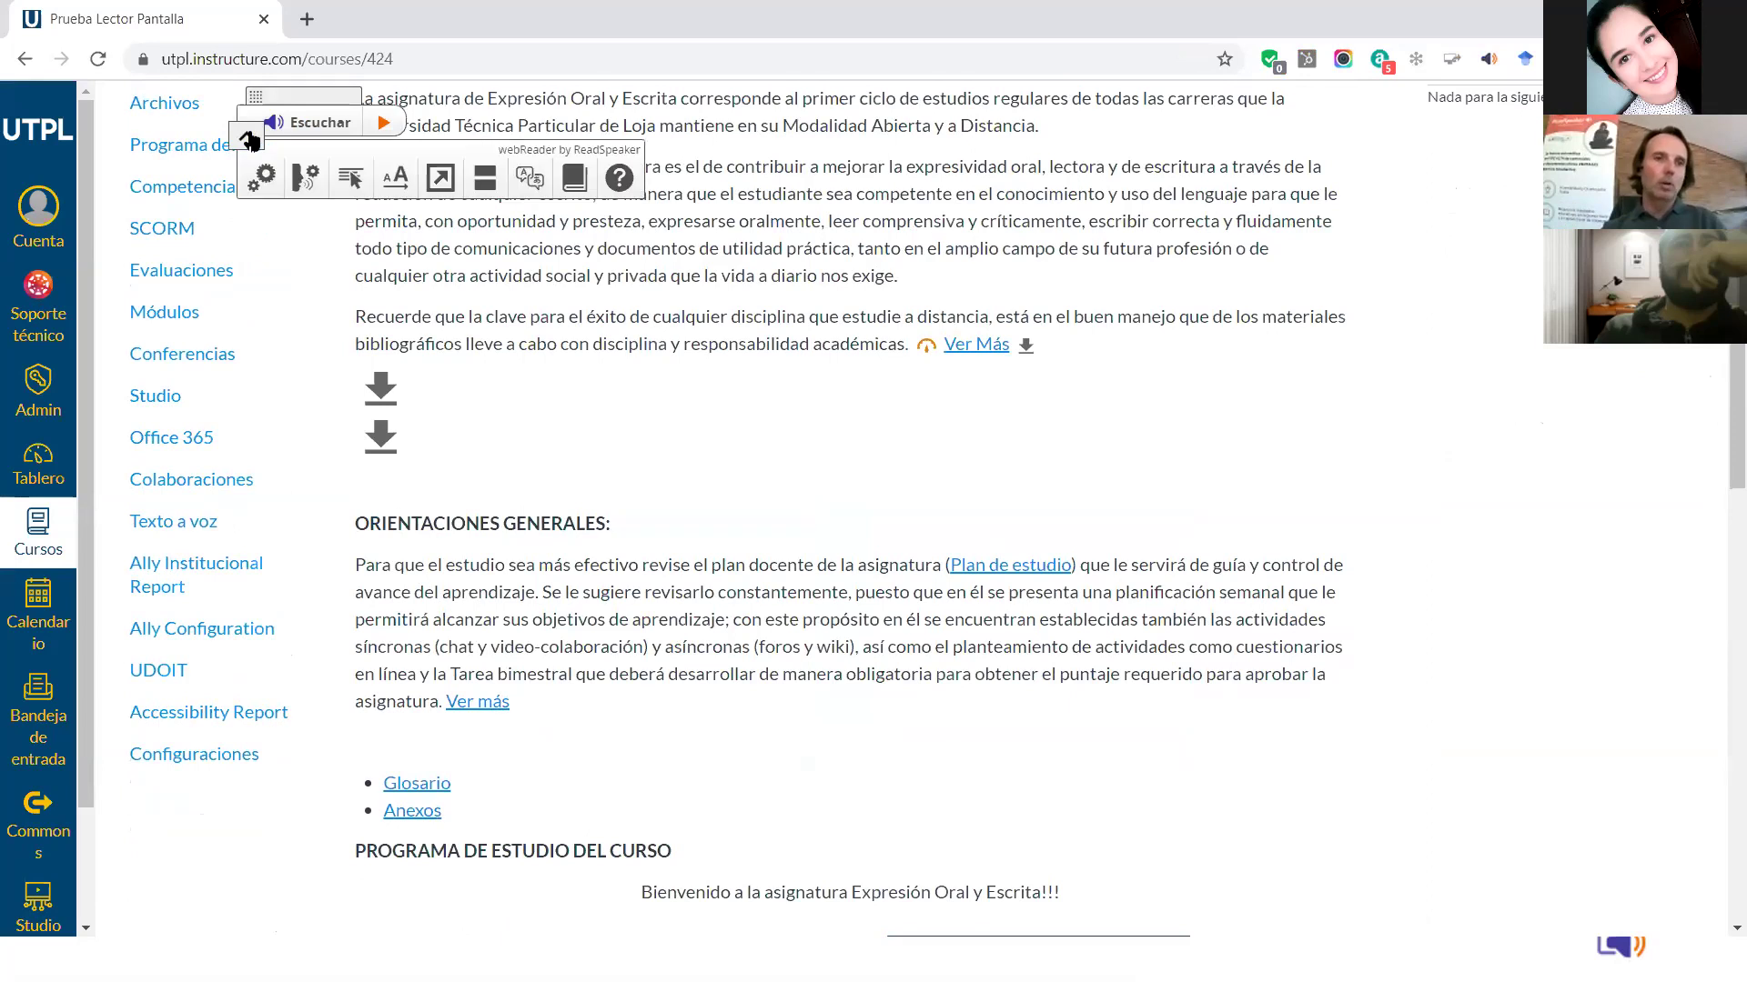
{"action": "left_click", "coordinate": [483, 180]}
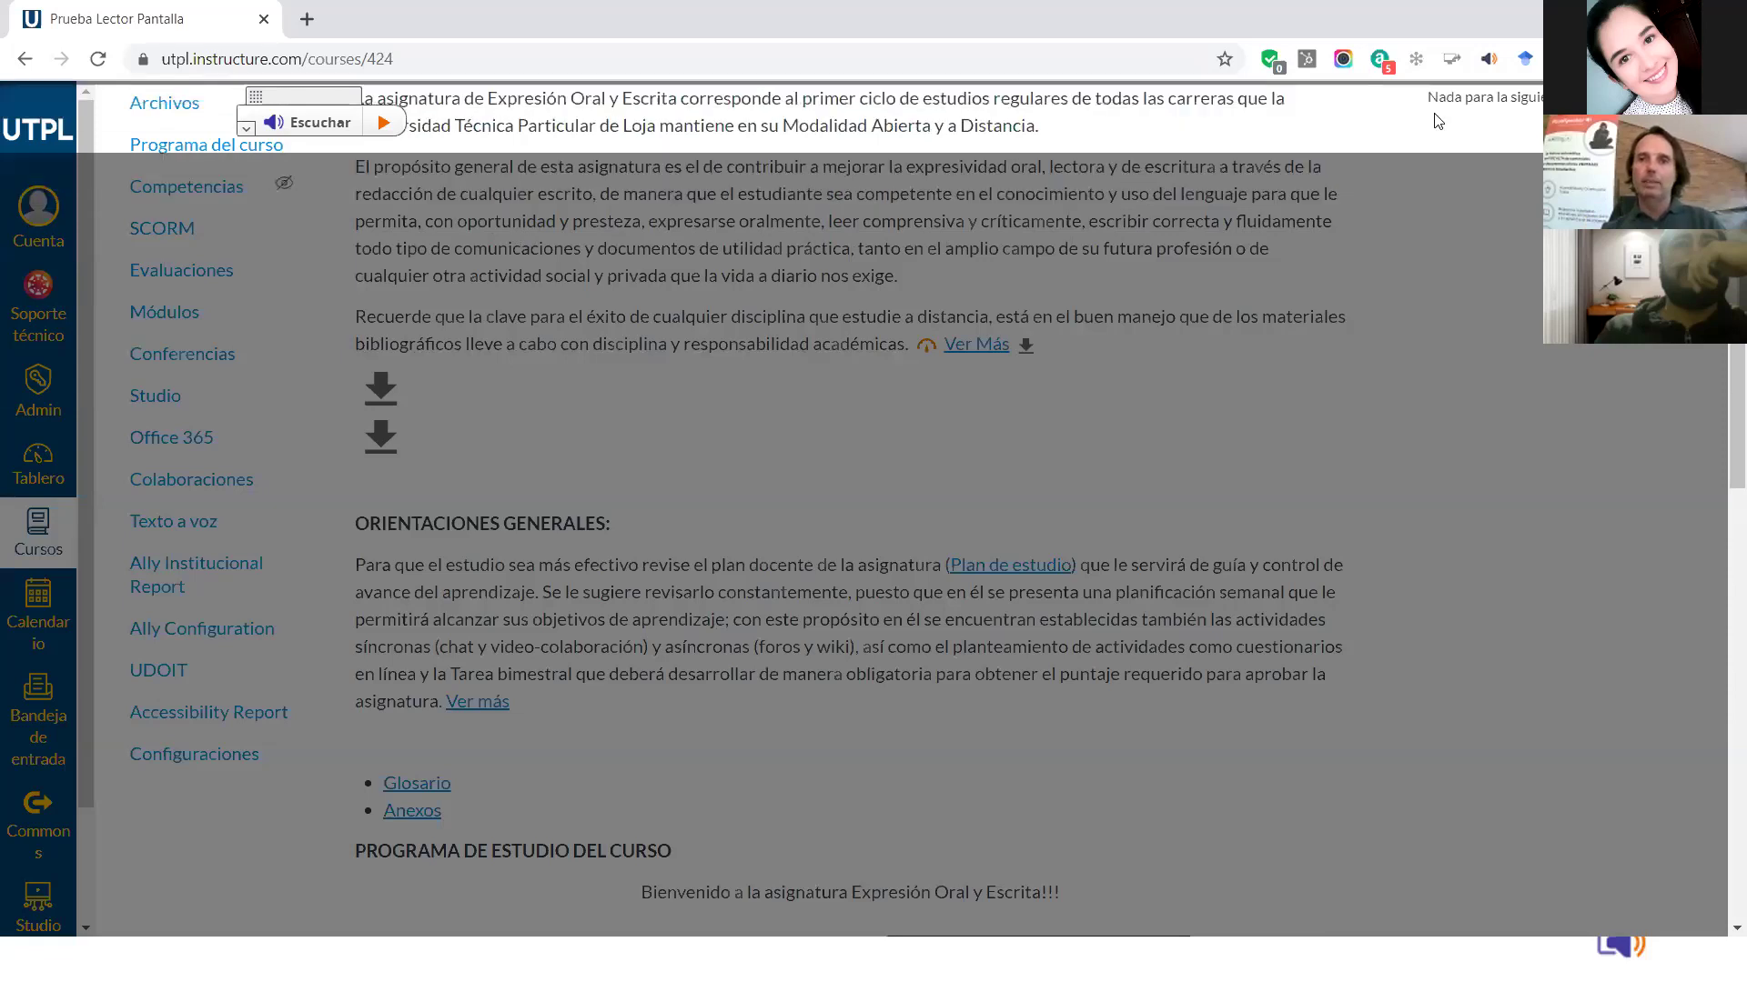
{"action": "key", "text": "ctrl+plus"}
{"action": "key", "text": "ctrl+plus"}
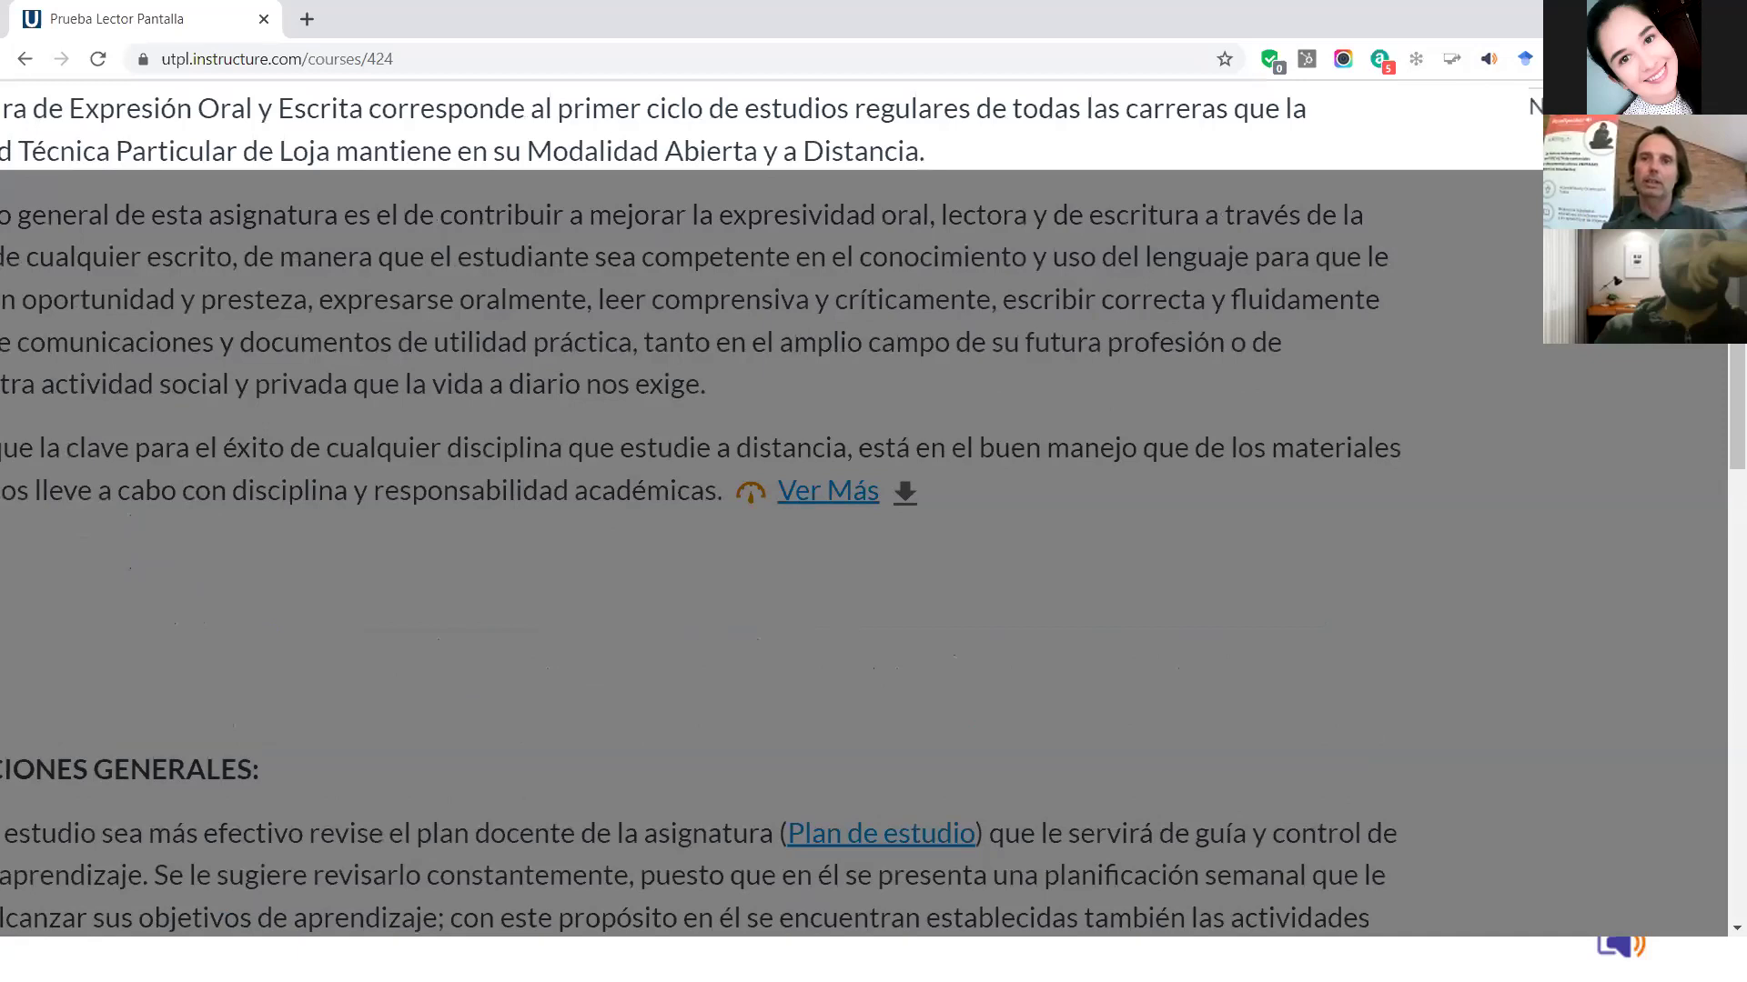
{"action": "key", "text": "ctrl+0"}
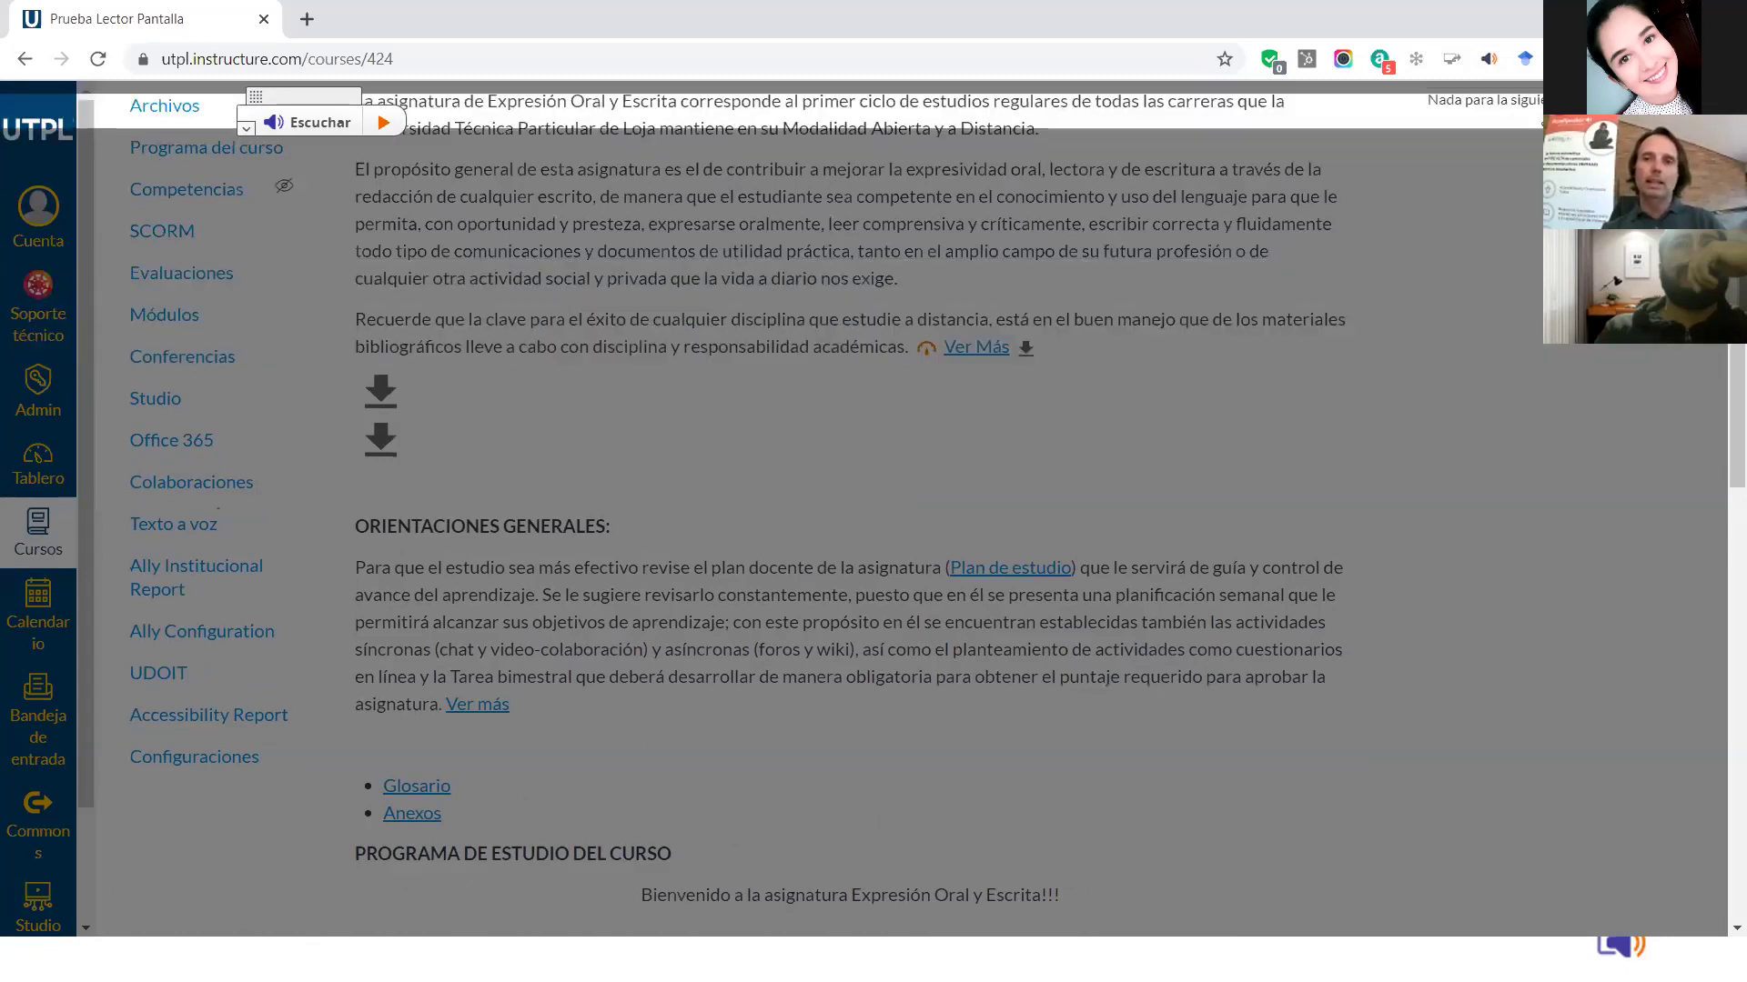
{"action": "key", "text": "Escape"}
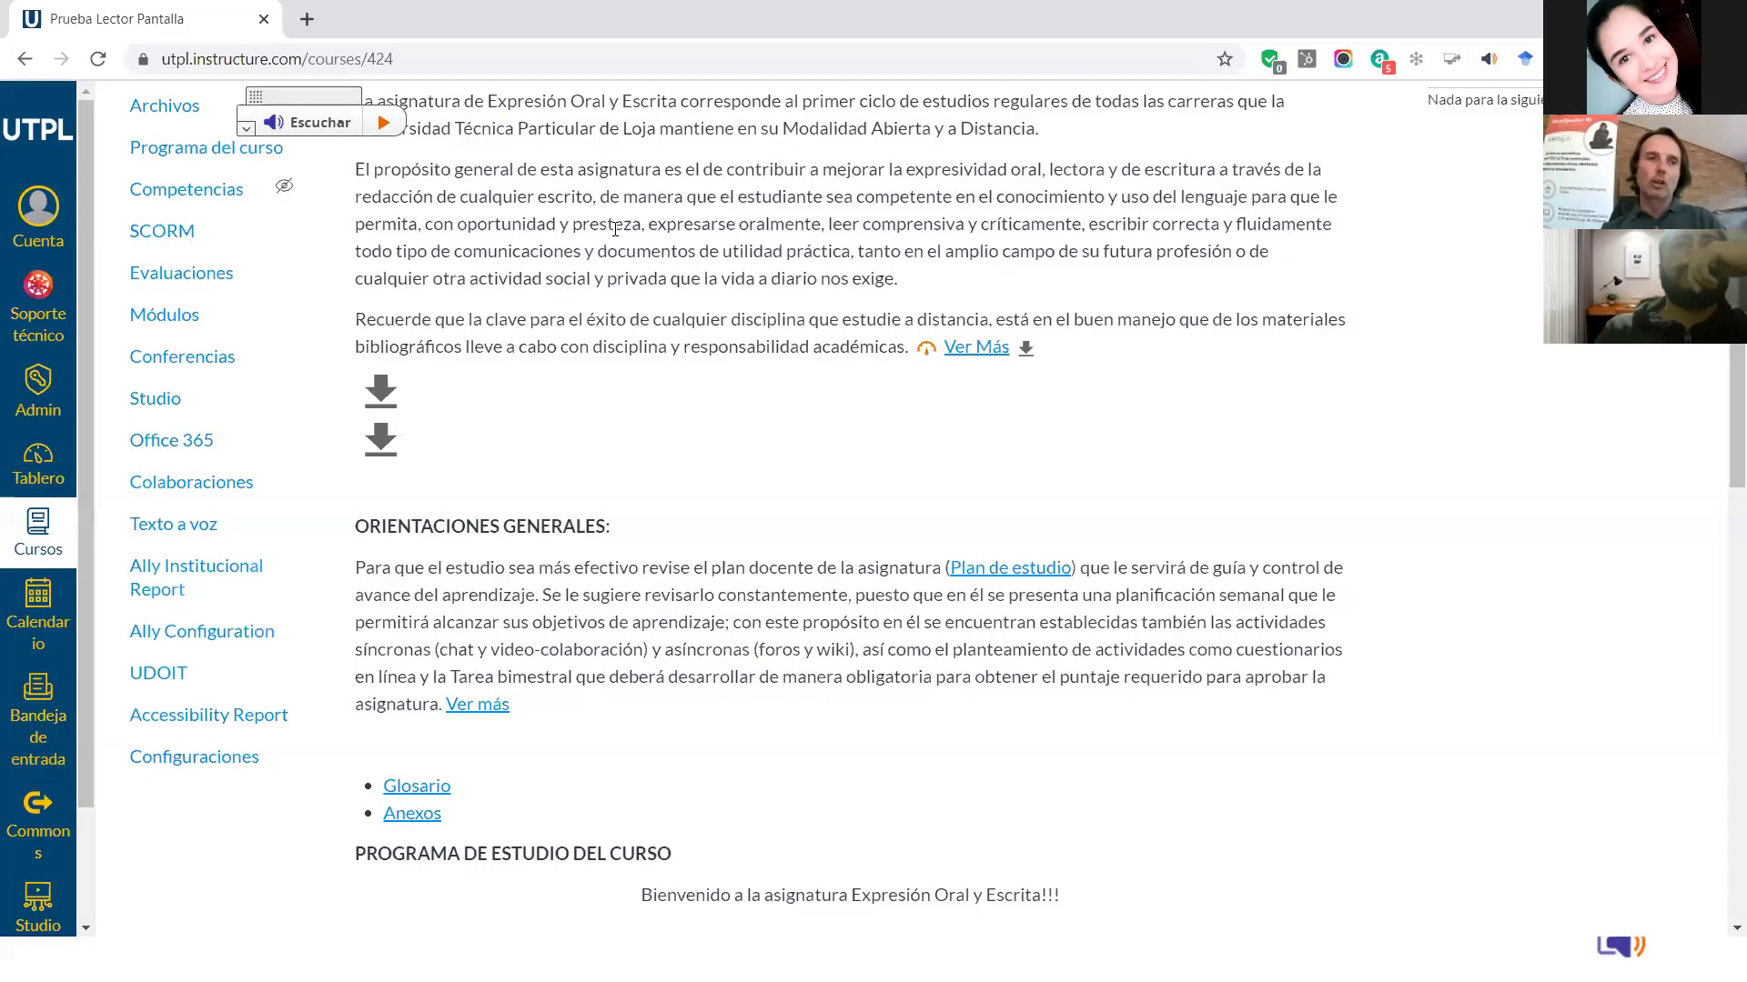
Expand the webReader tools, try the translation tool, and collapse the tools again.
{"action": "left_click", "coordinate": [245, 133]}
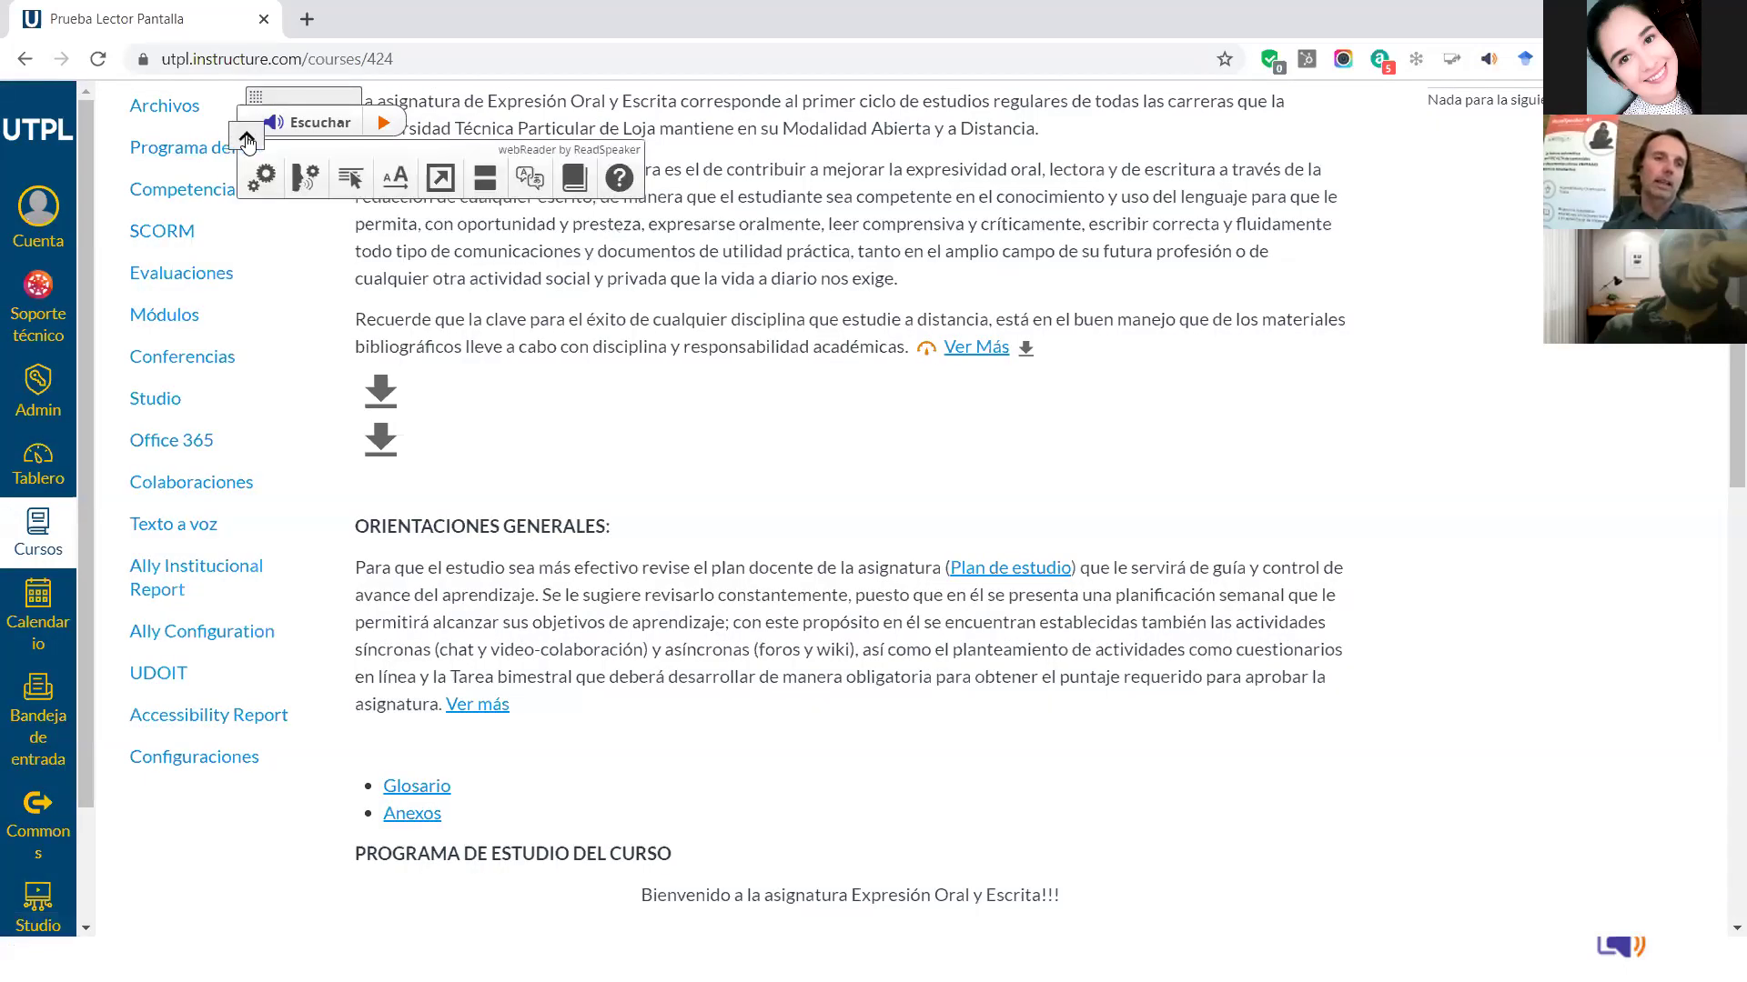
{"action": "left_click", "coordinate": [525, 179]}
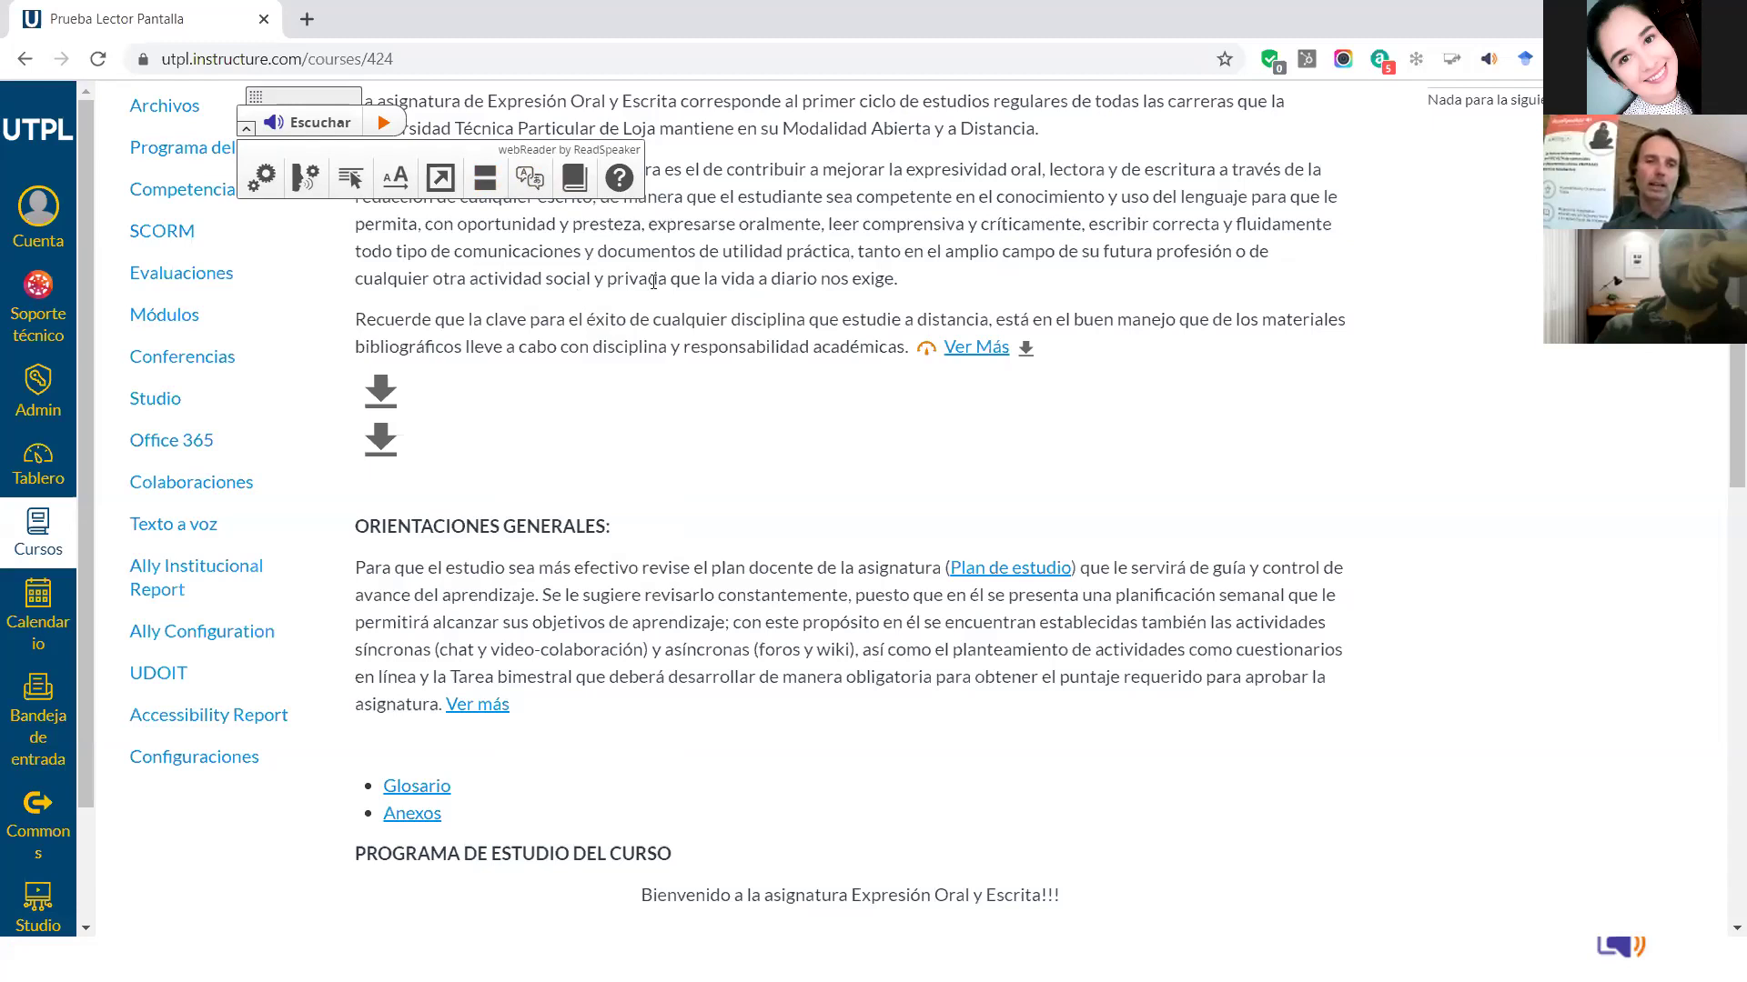
{"action": "scroll", "coordinate": [657, 496], "scroll_direction": "down", "scroll_amount": 1}
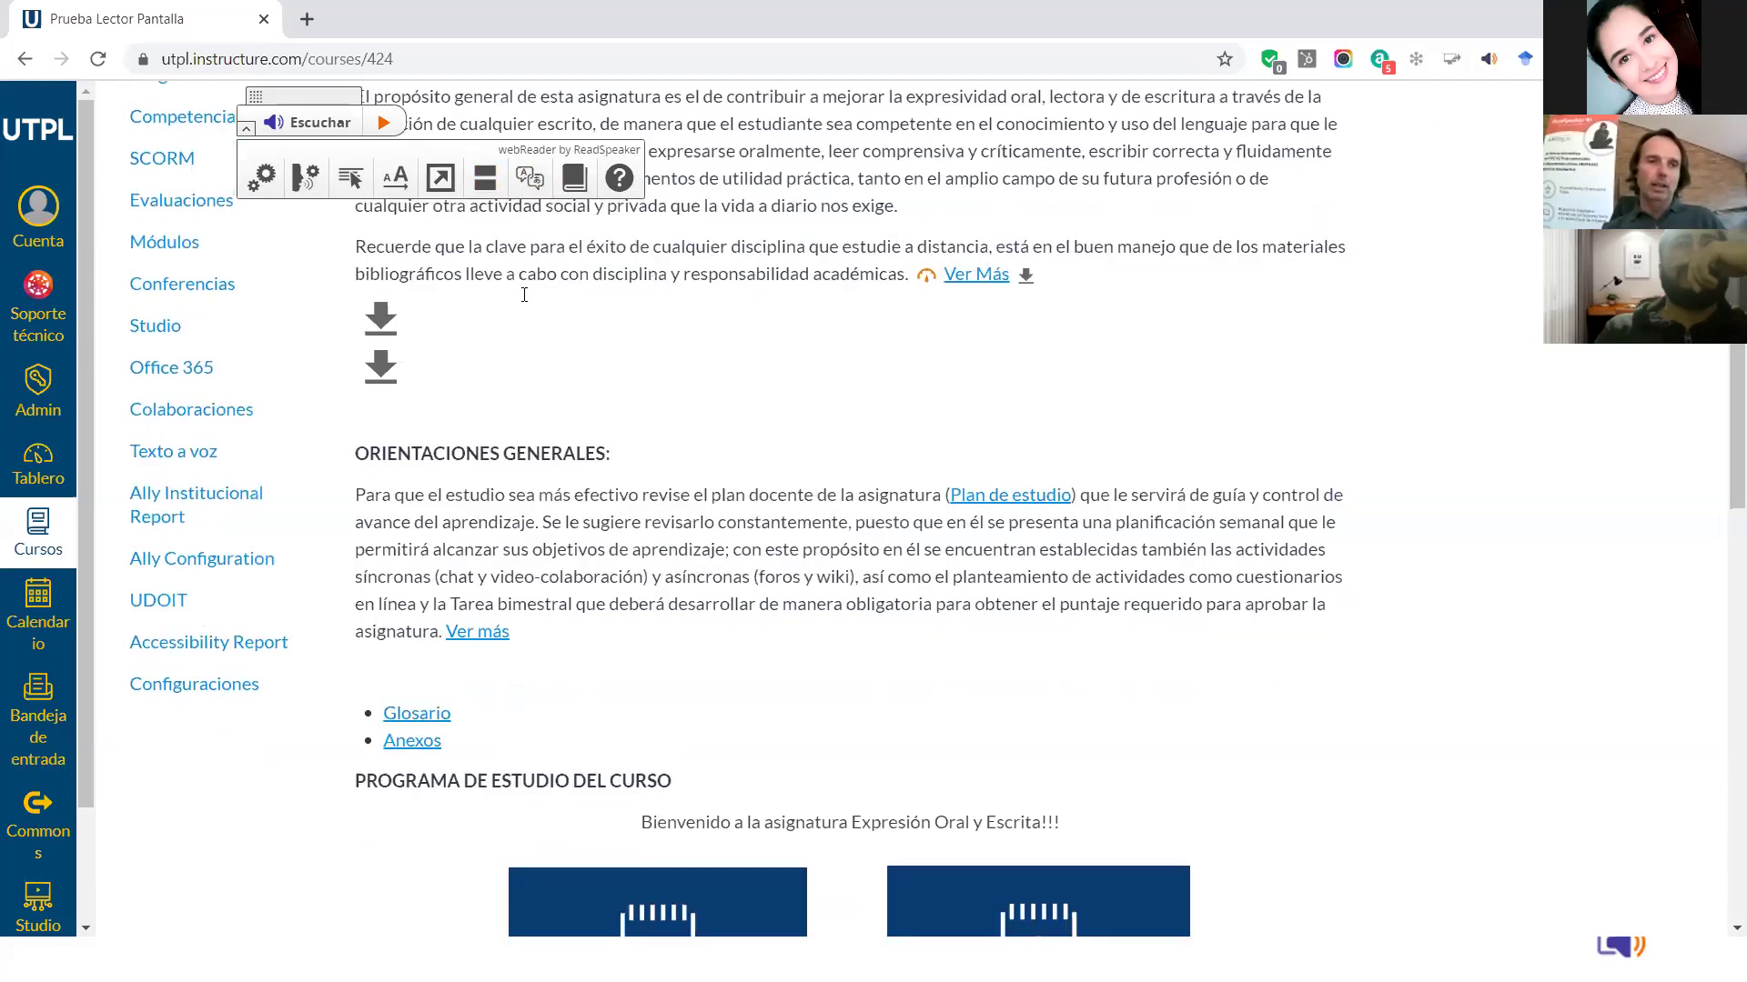
{"action": "left_click", "coordinate": [247, 130]}
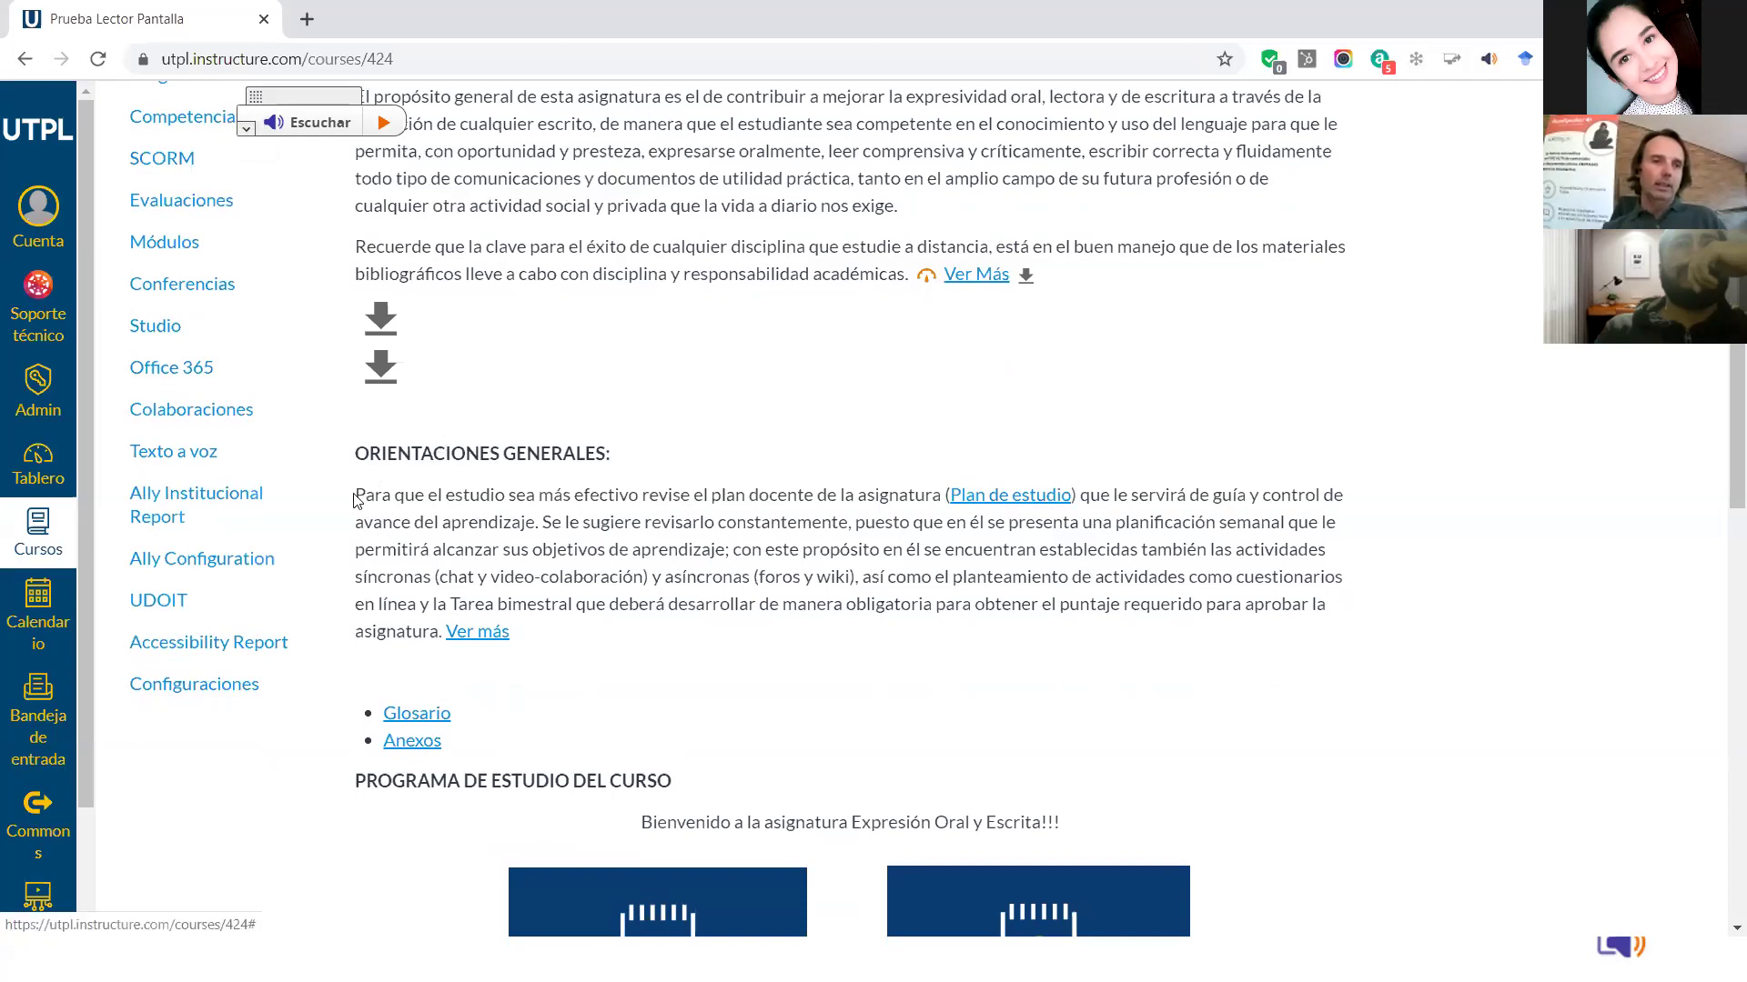
Select the paragraph under "ORIENTACIONES GENERALES", have it read aloud, and stop and close the reader.
{"action": "triple_click", "coordinate": [525, 600]}
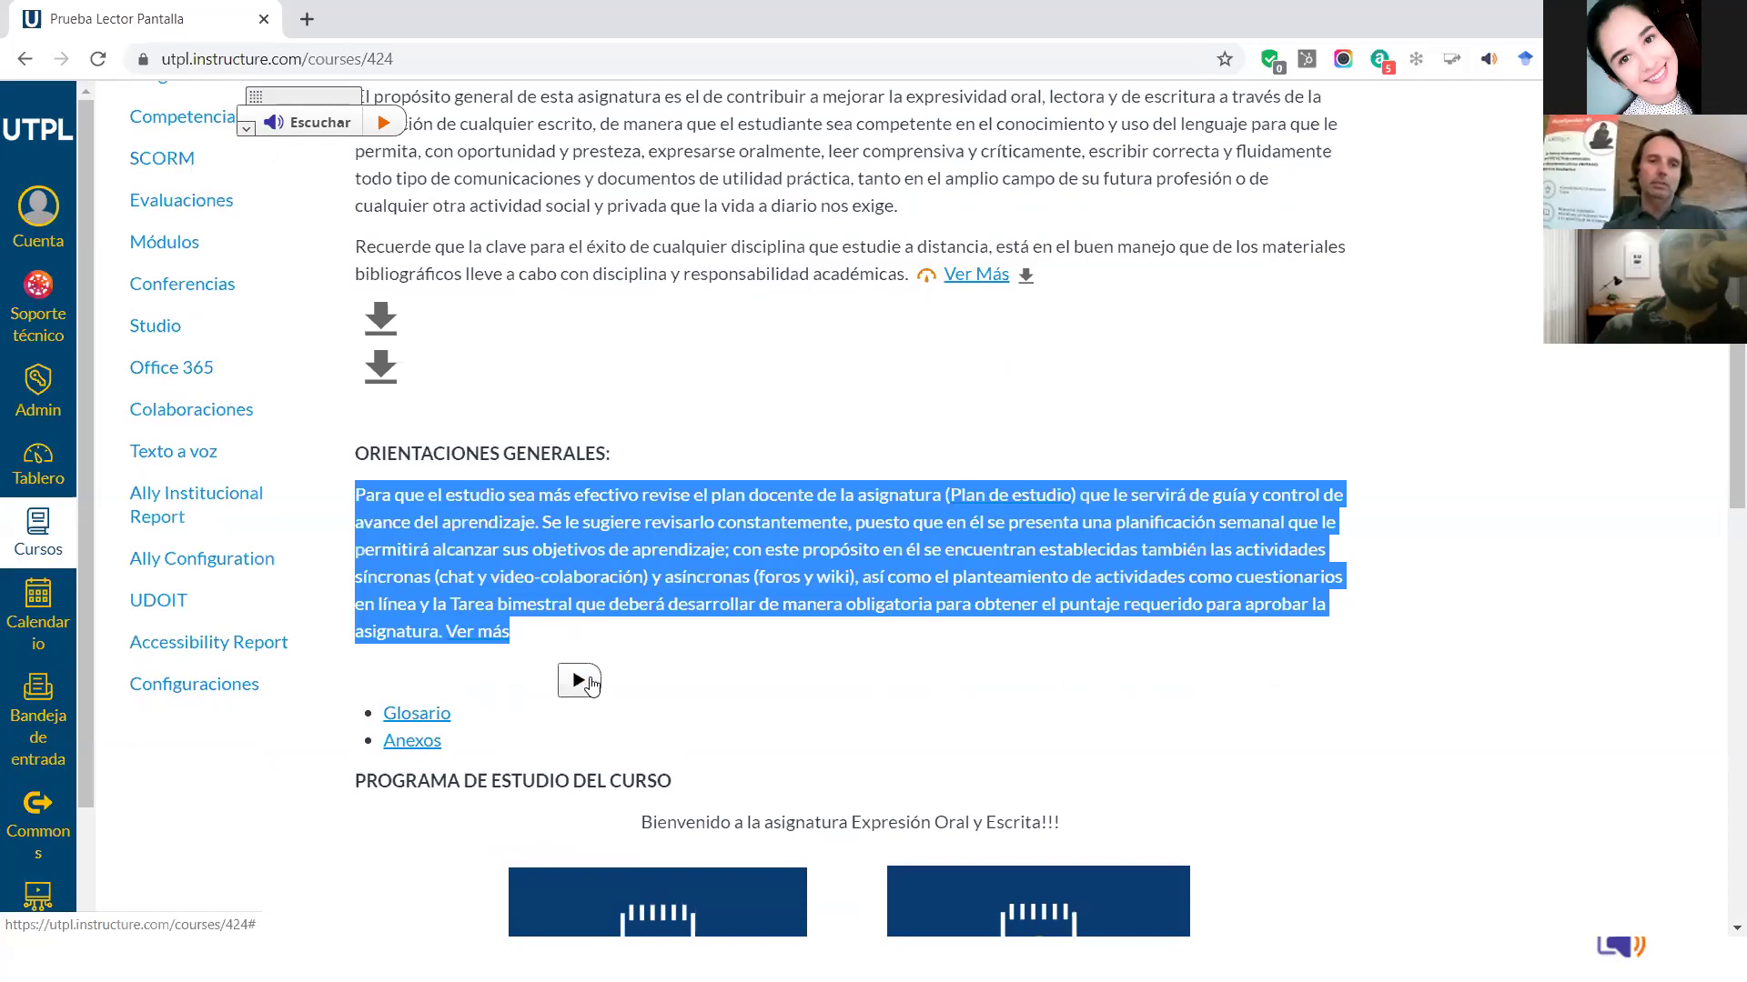
{"action": "left_click", "coordinate": [580, 681]}
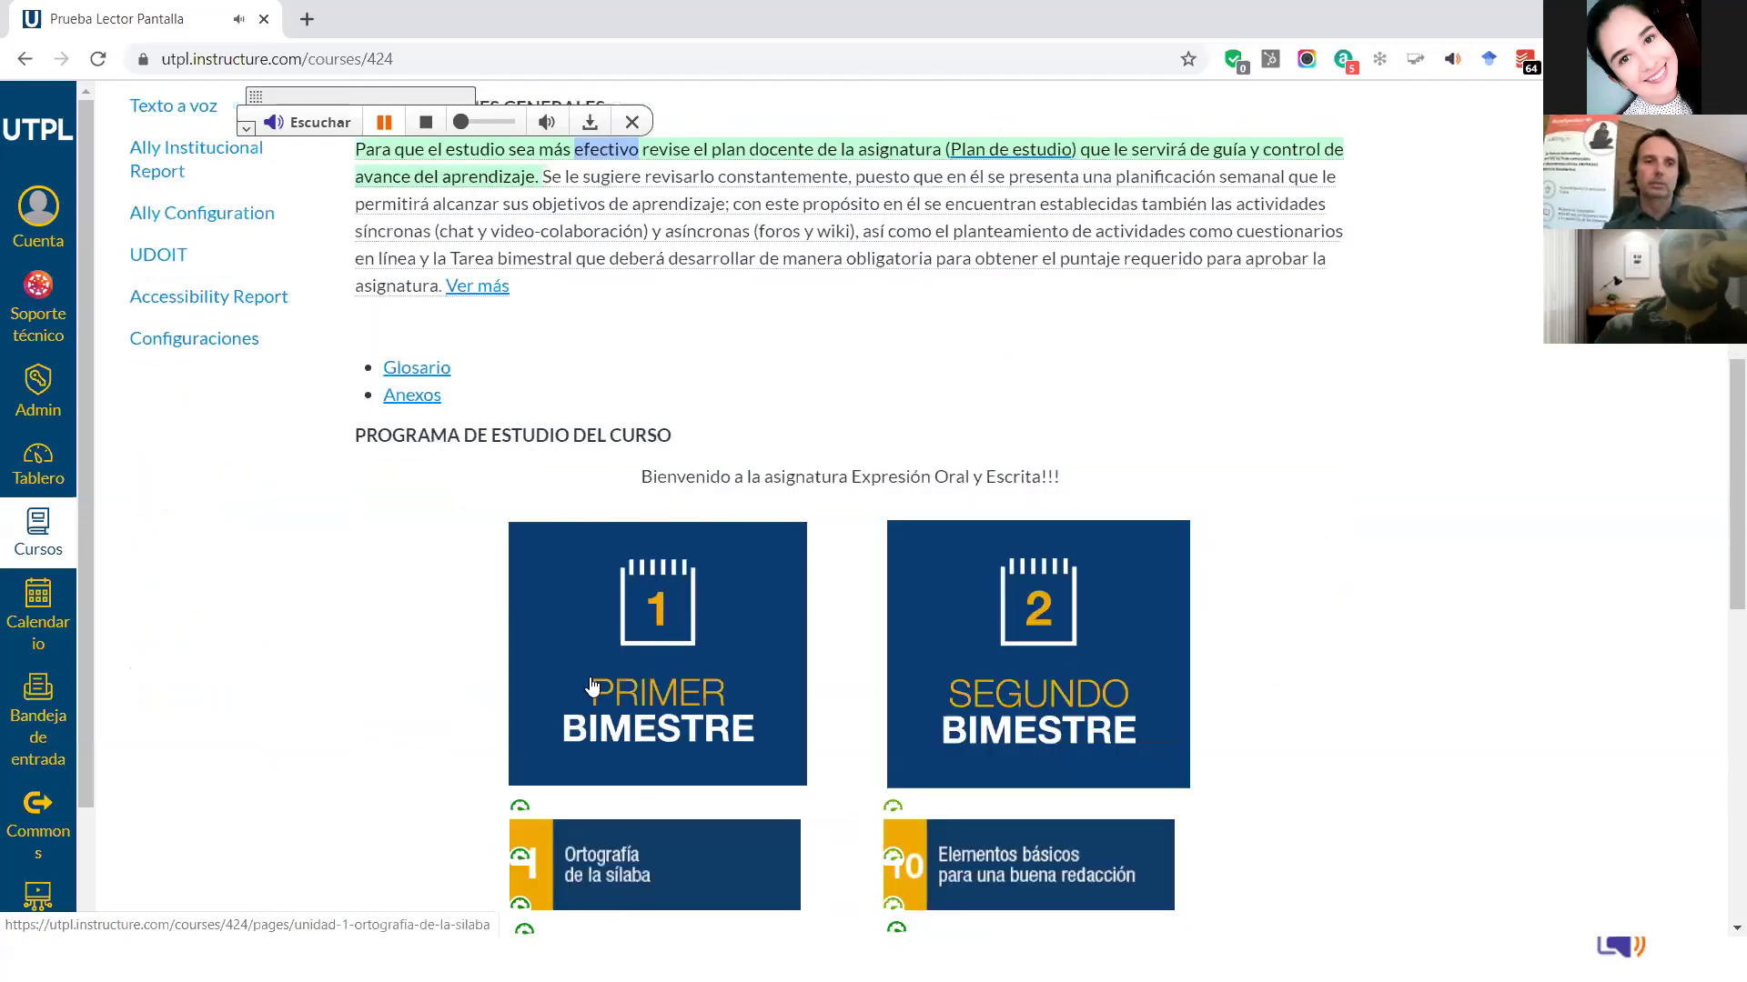
{"action": "left_click", "coordinate": [424, 128]}
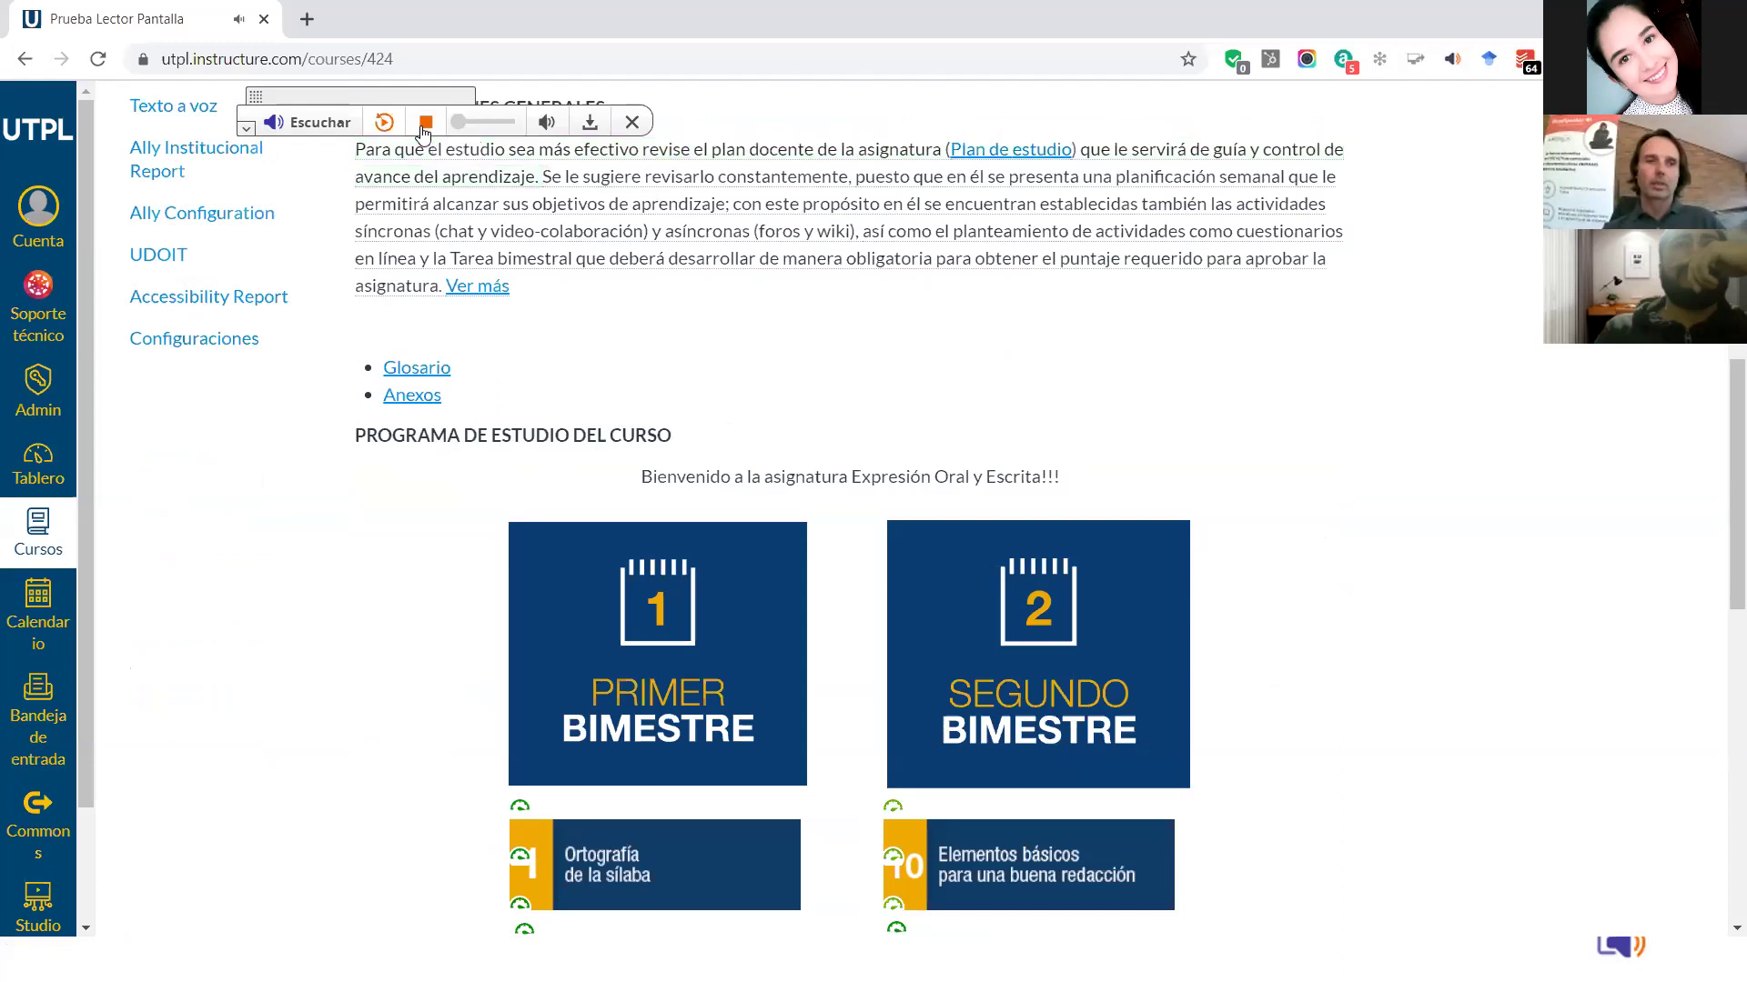
{"action": "left_click", "coordinate": [632, 124]}
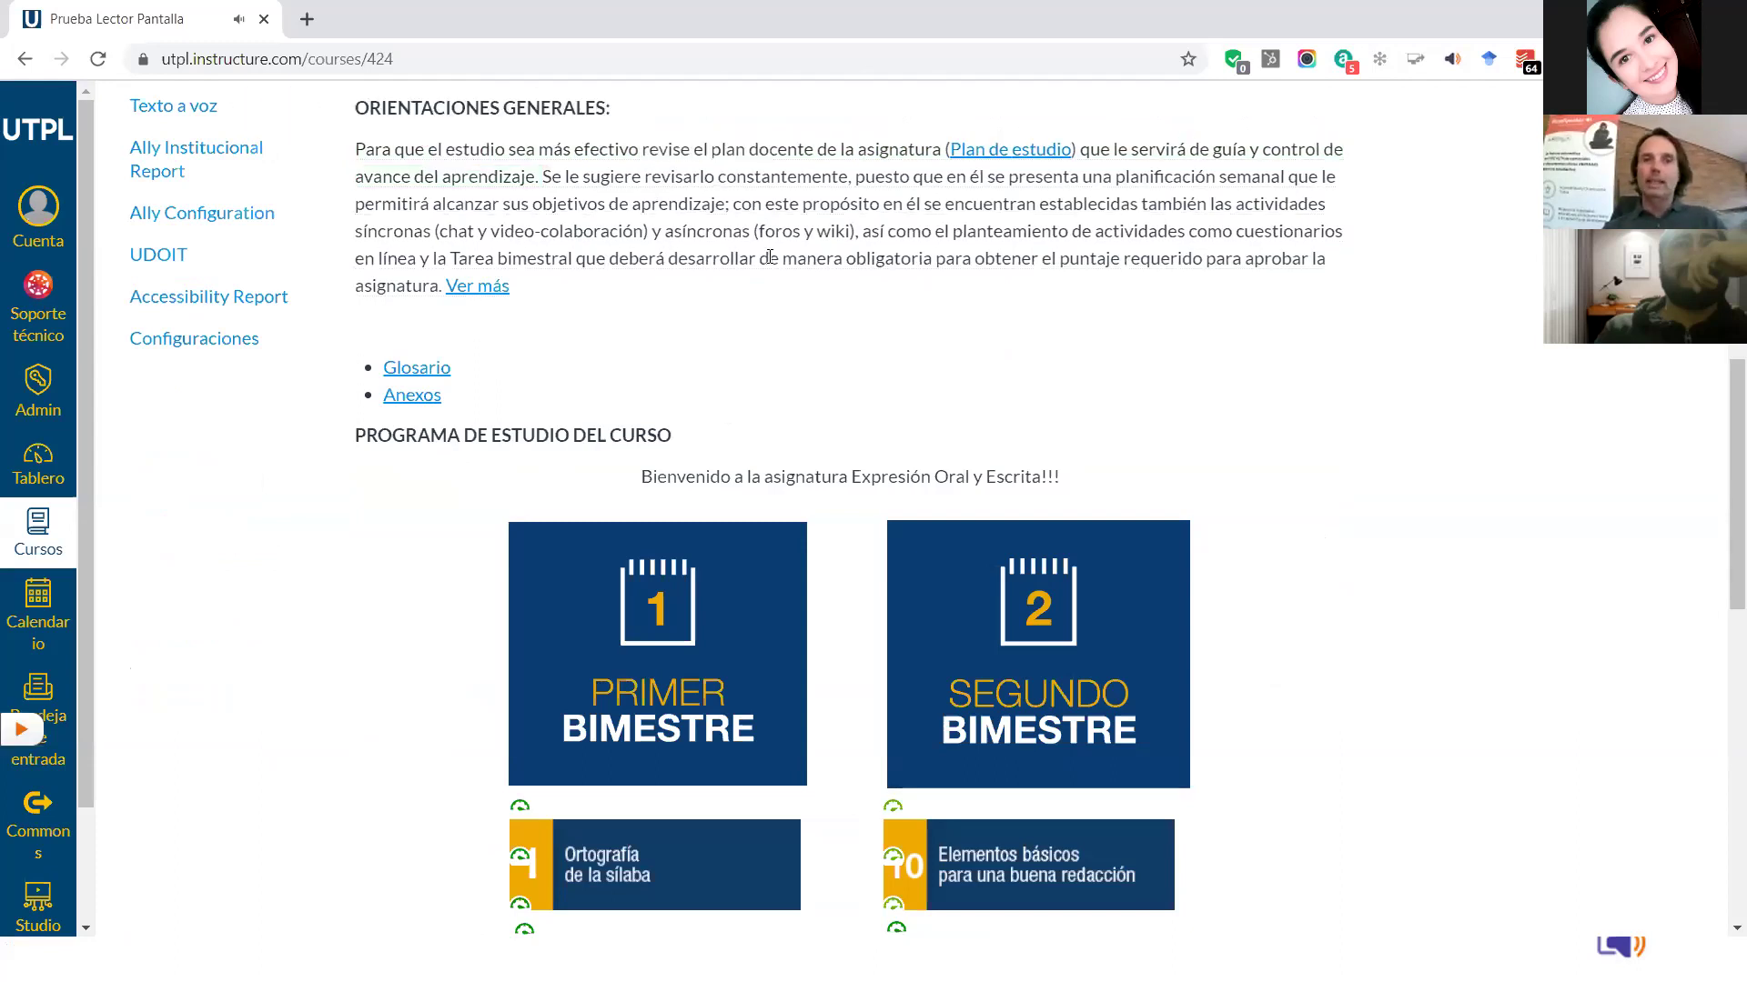
Download the document "Guion MOOC EC1.docx" linked from "Ver Más" in the course introduction.
{"action": "scroll", "coordinate": [769, 257], "scroll_direction": "up", "scroll_amount": 5}
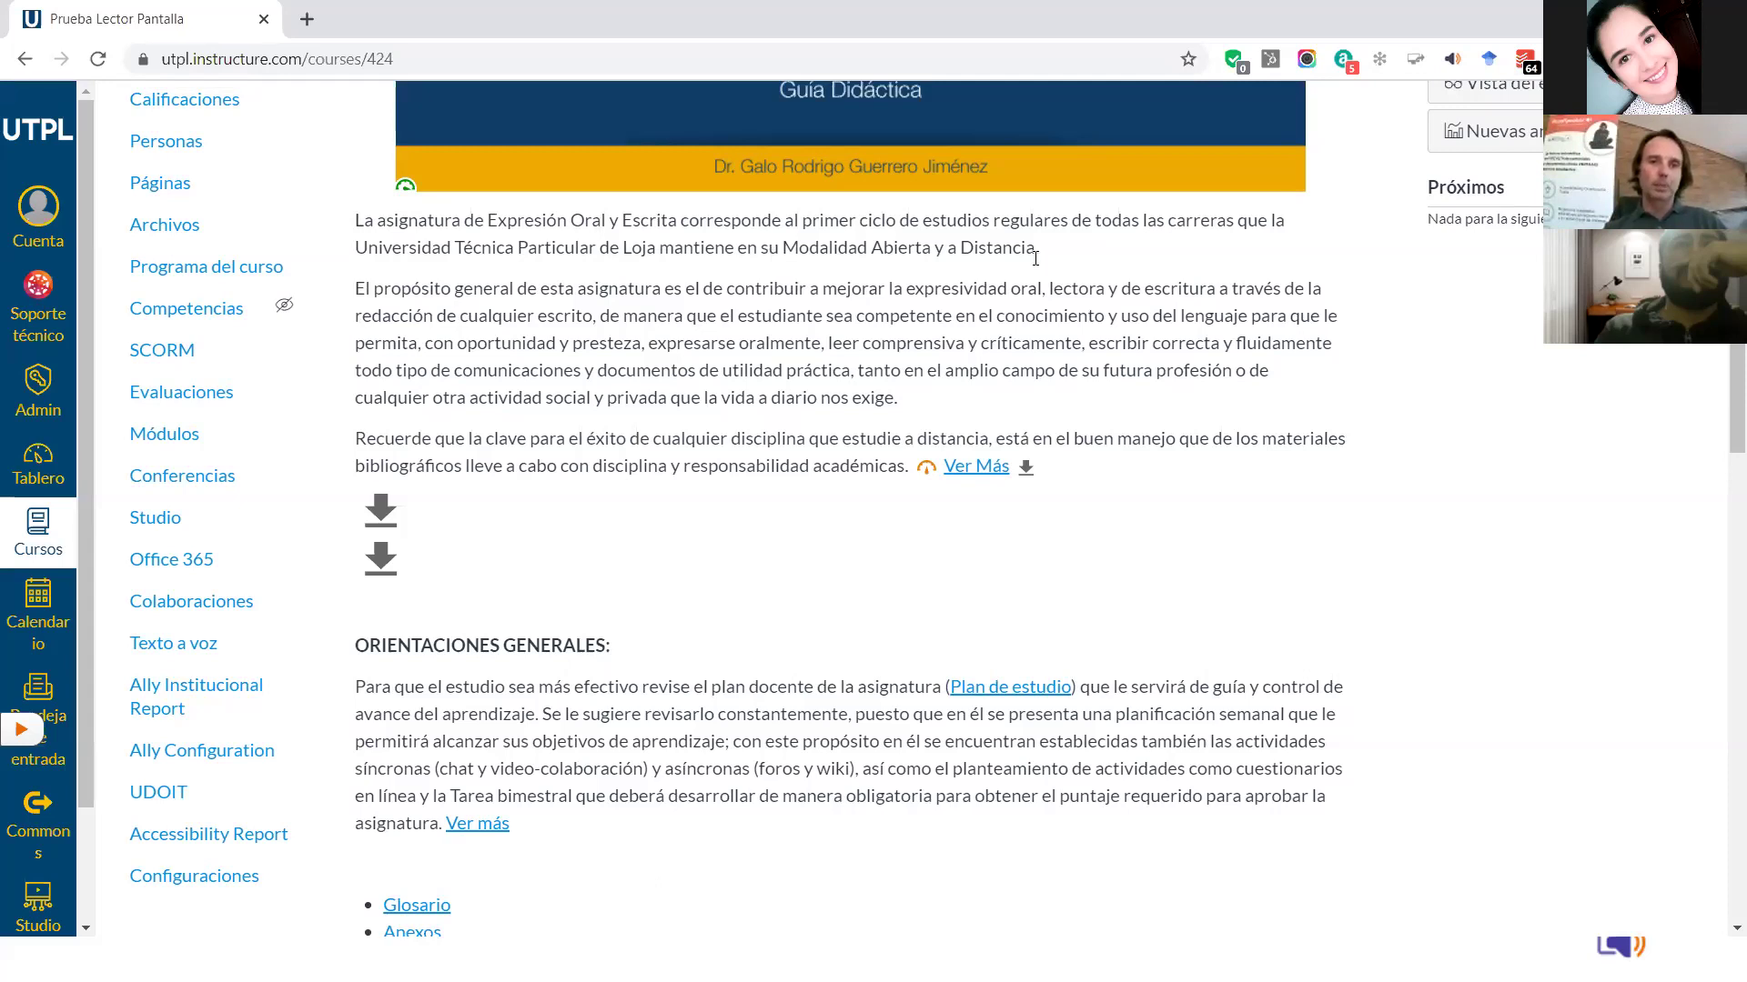
{"action": "scroll", "coordinate": [857, 289], "scroll_direction": "up", "scroll_amount": 4}
{"action": "scroll", "coordinate": [855, 285], "scroll_direction": "down", "scroll_amount": 10}
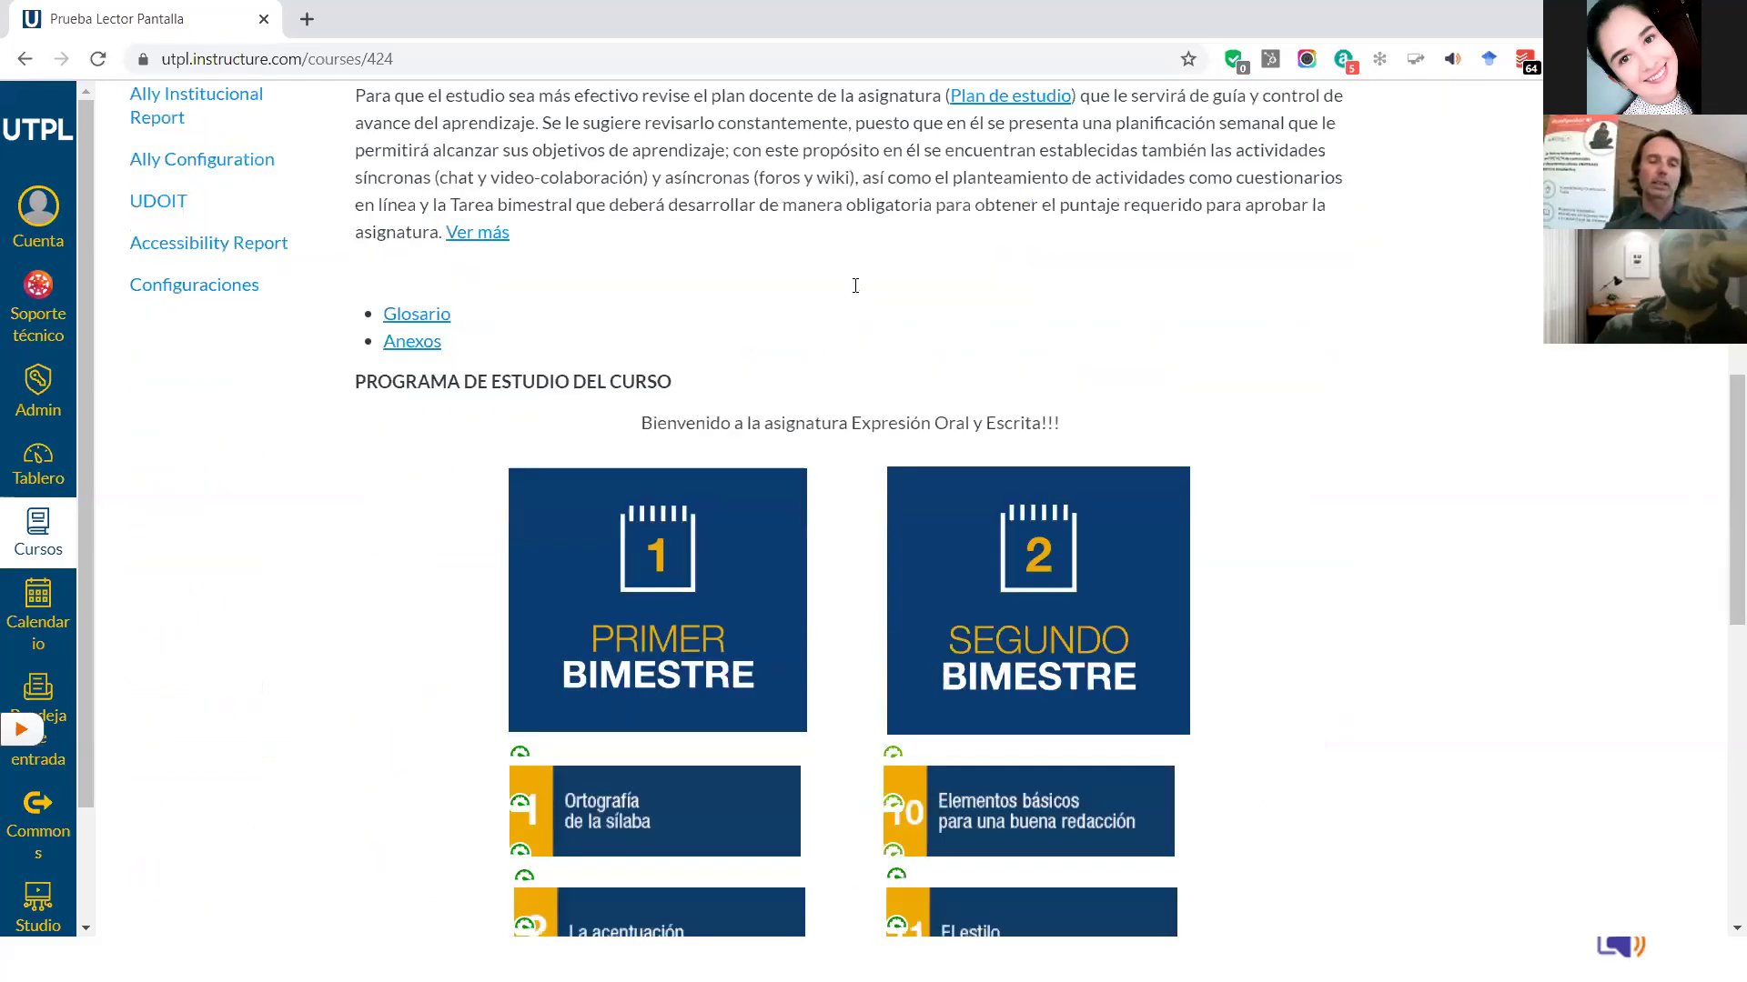
{"action": "scroll", "coordinate": [855, 286], "scroll_direction": "up", "scroll_amount": 6}
{"action": "scroll", "coordinate": [884, 800], "scroll_direction": "up", "scroll_amount": 3}
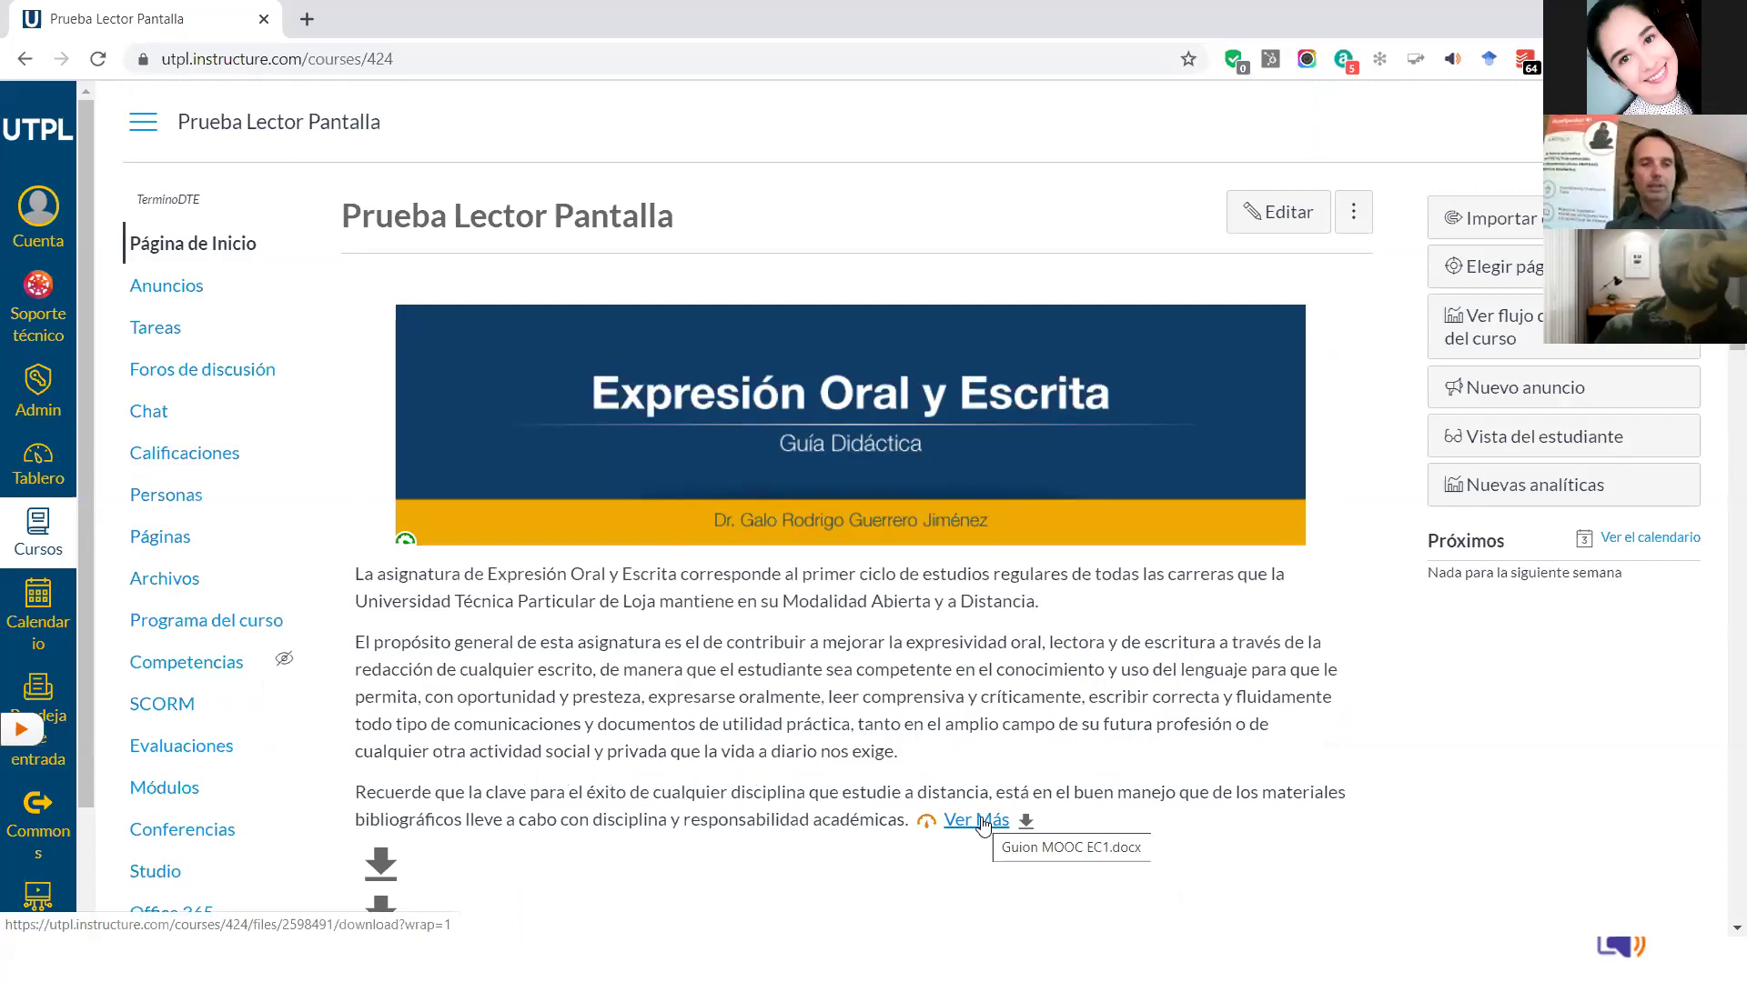
{"action": "left_click", "coordinate": [981, 821]}
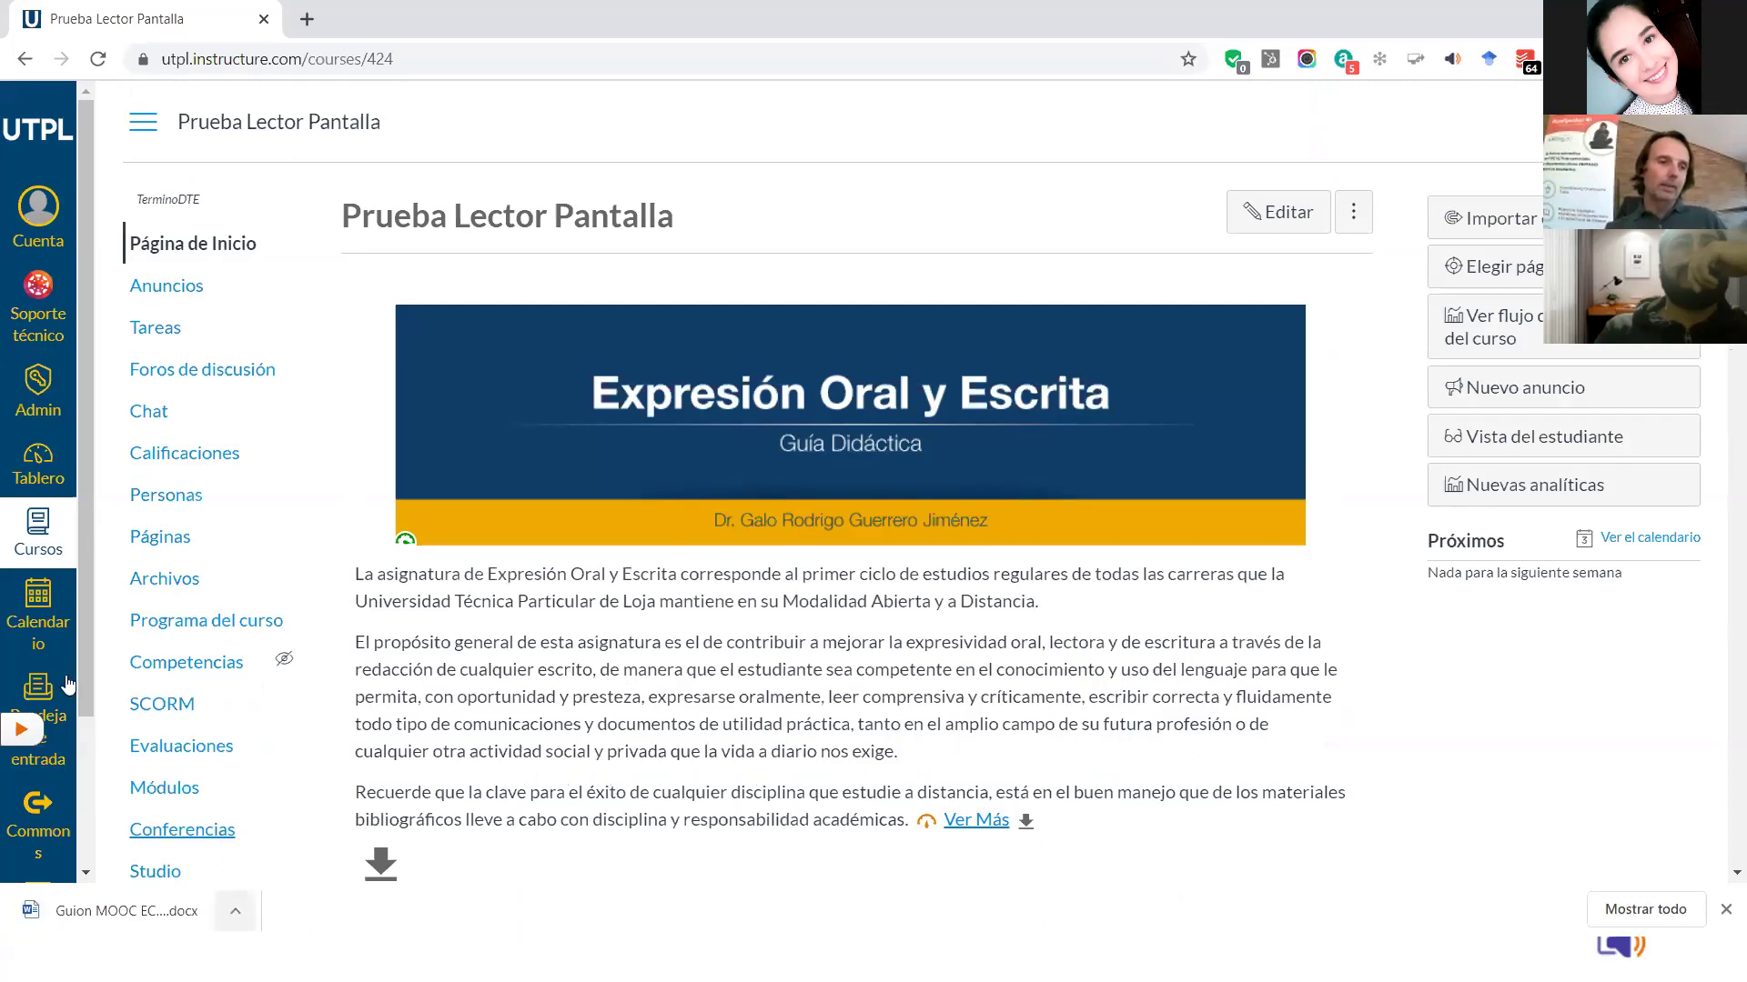
Open the "ReaderSpeaker TextAid LTI" item in the course's Módulos and accept the site's cookies.
{"action": "scroll", "coordinate": [55, 605], "scroll_direction": "down", "scroll_amount": 1}
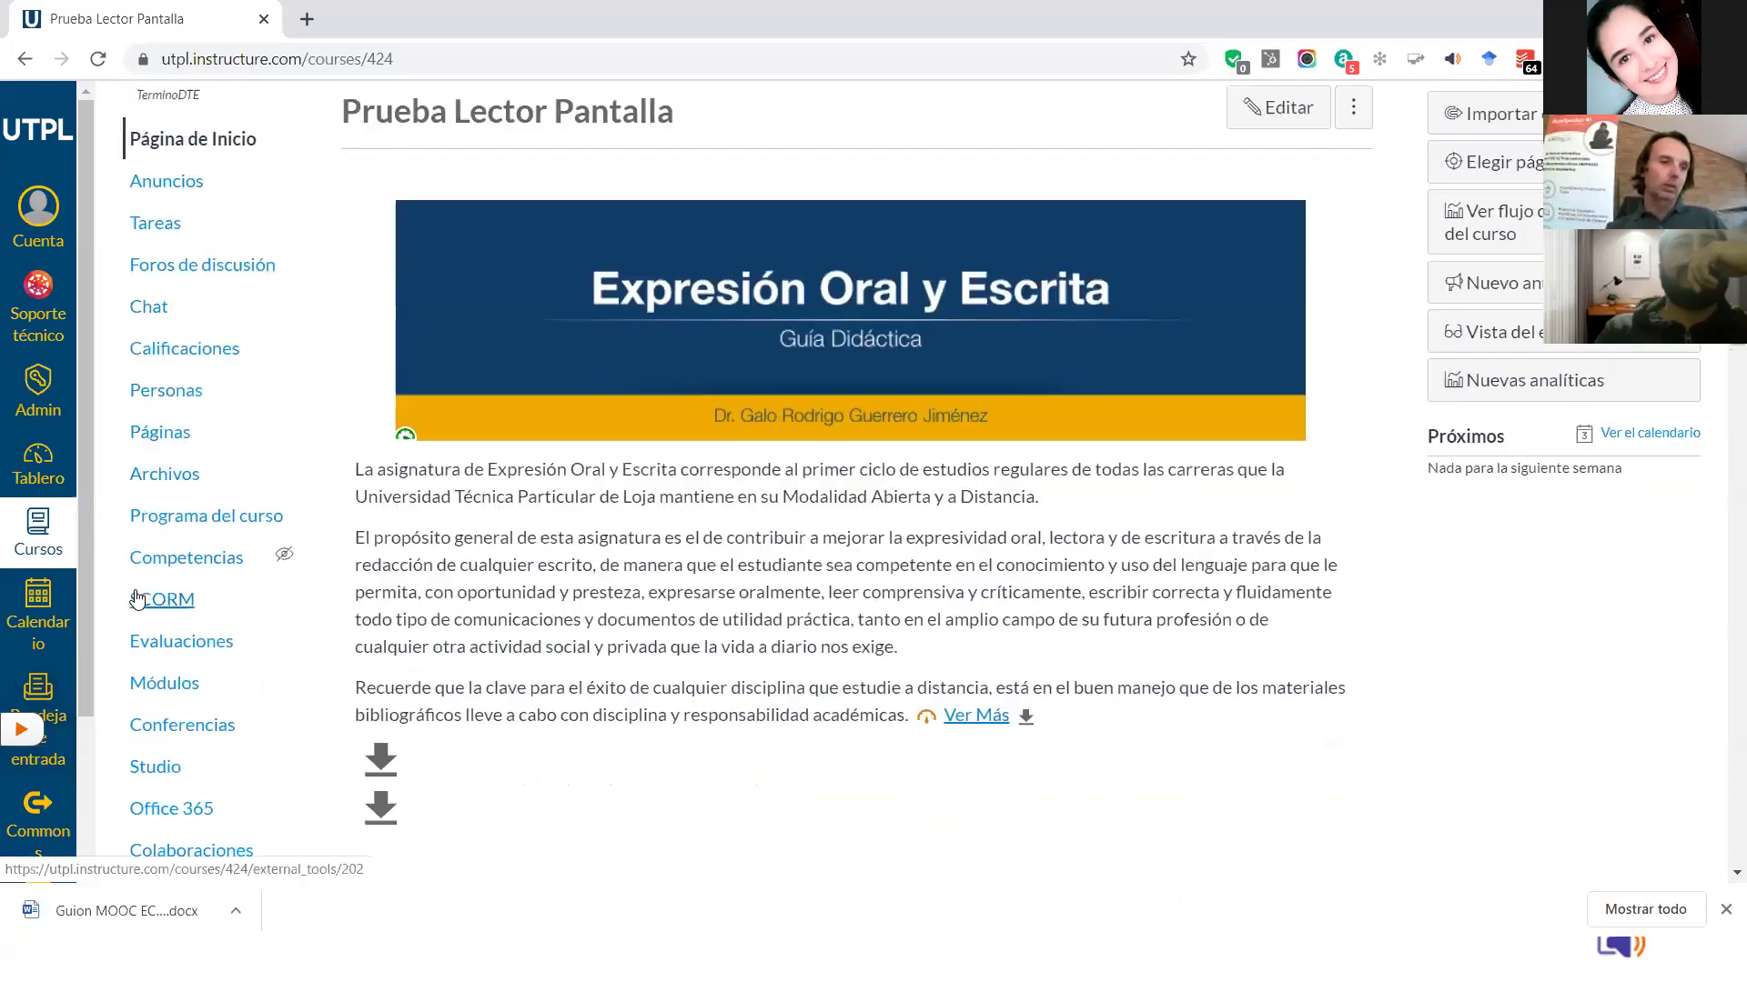
{"action": "left_click", "coordinate": [187, 684]}
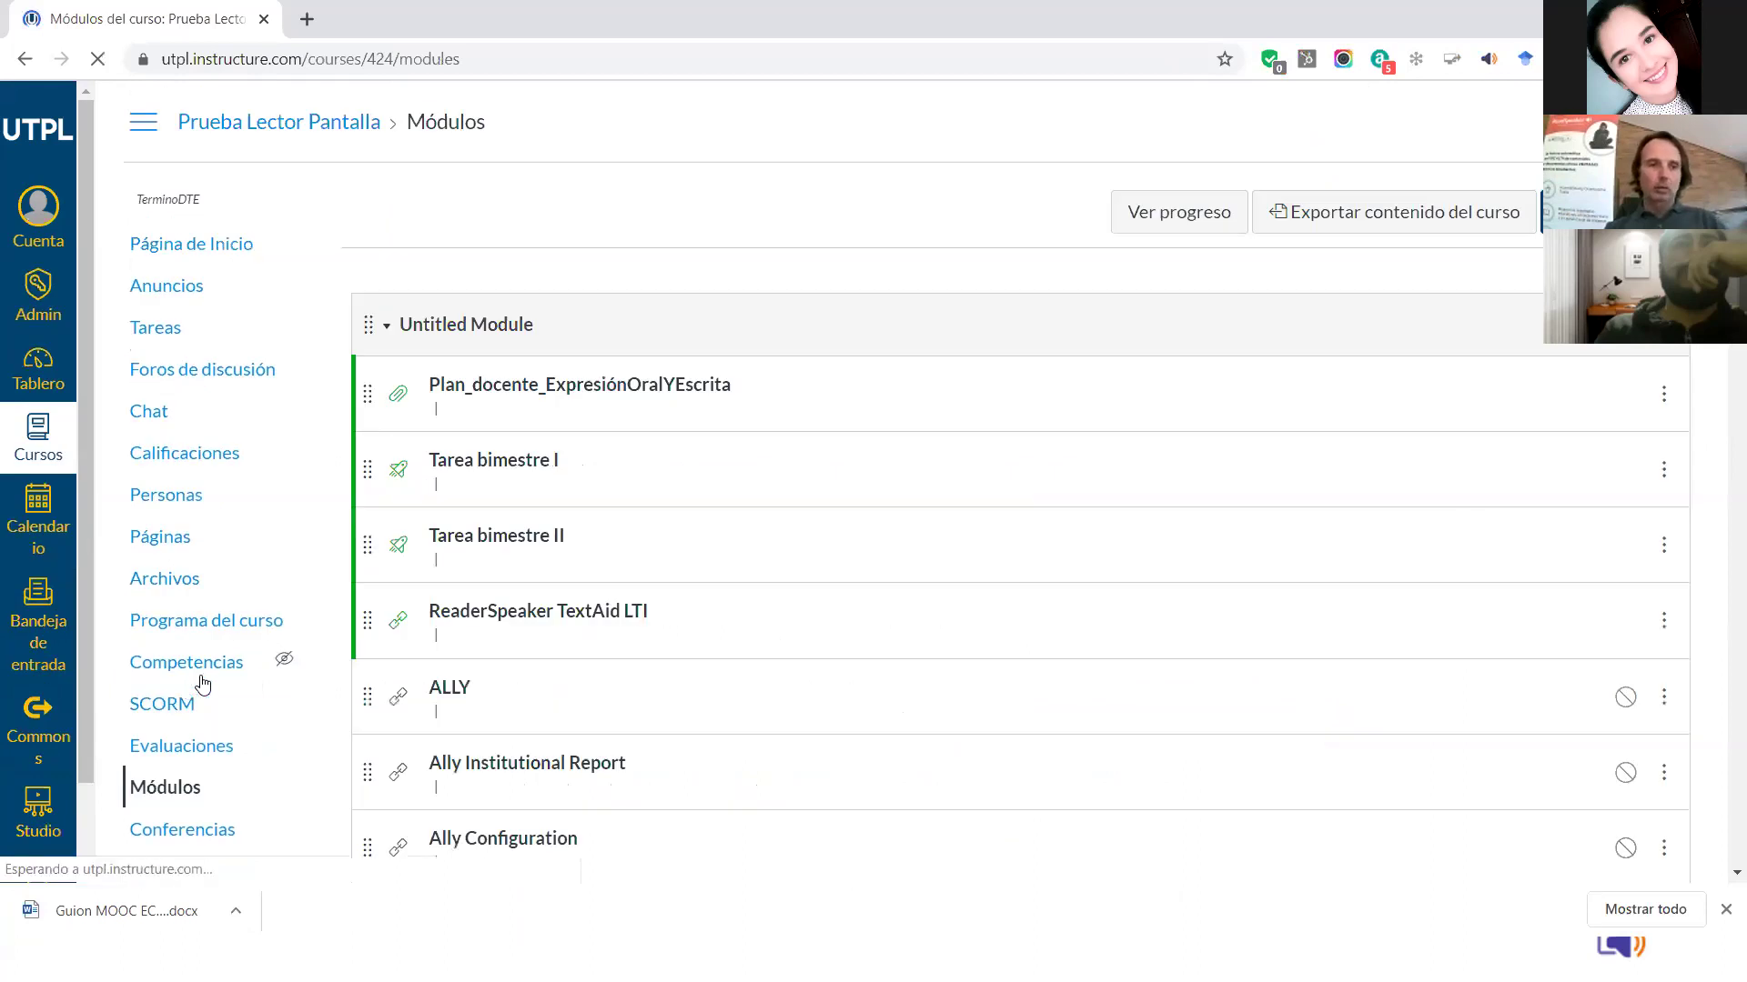
{"action": "left_click", "coordinate": [585, 607]}
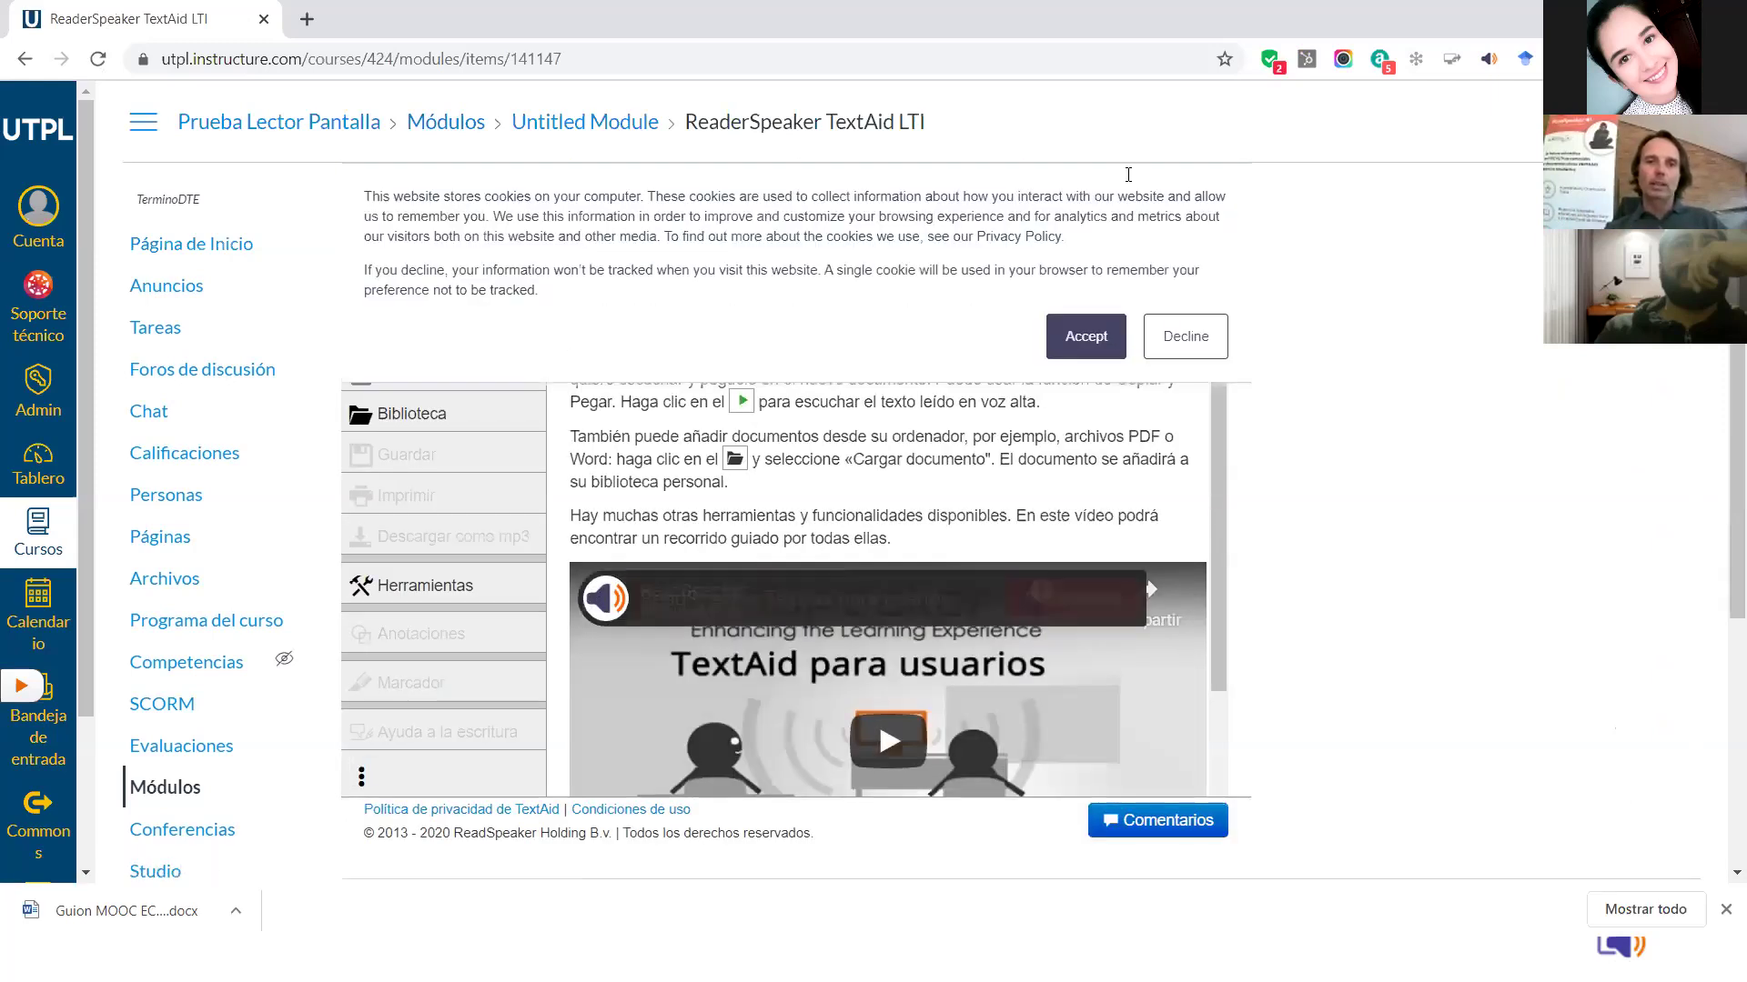
{"action": "left_click", "coordinate": [1069, 361]}
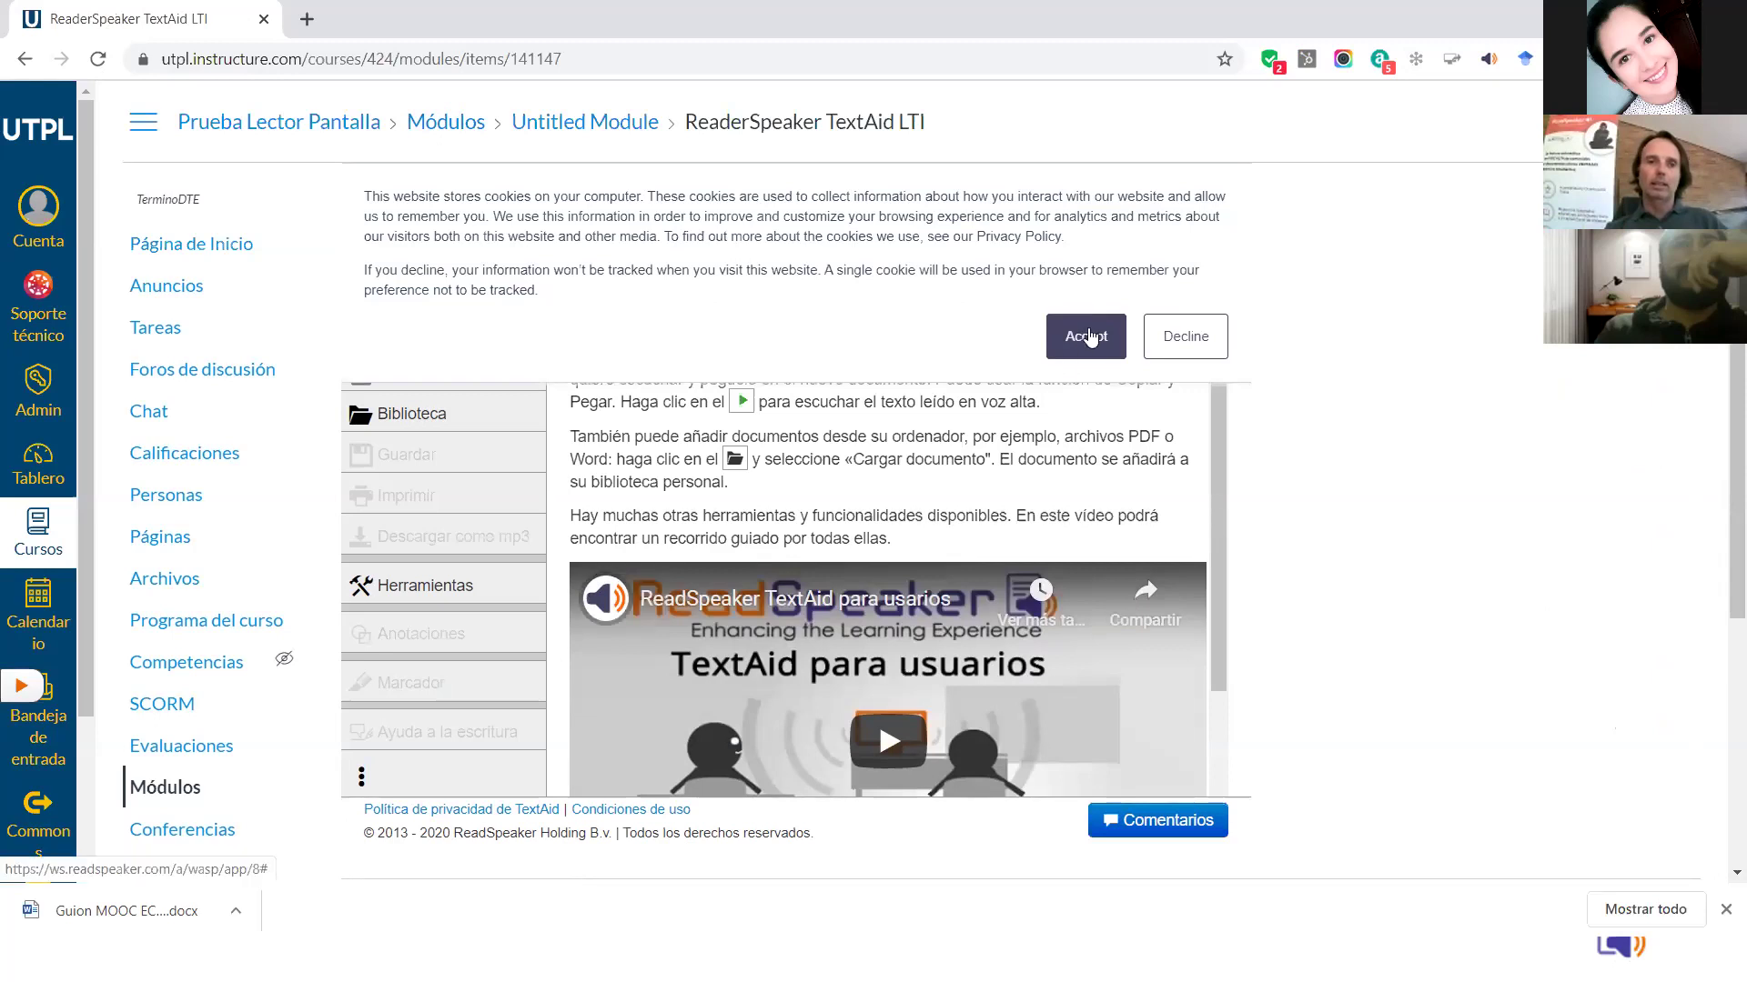
{"action": "scroll", "coordinate": [813, 598], "scroll_direction": "down", "scroll_amount": 2}
{"action": "scroll", "coordinate": [812, 595], "scroll_direction": "up", "scroll_amount": 2}
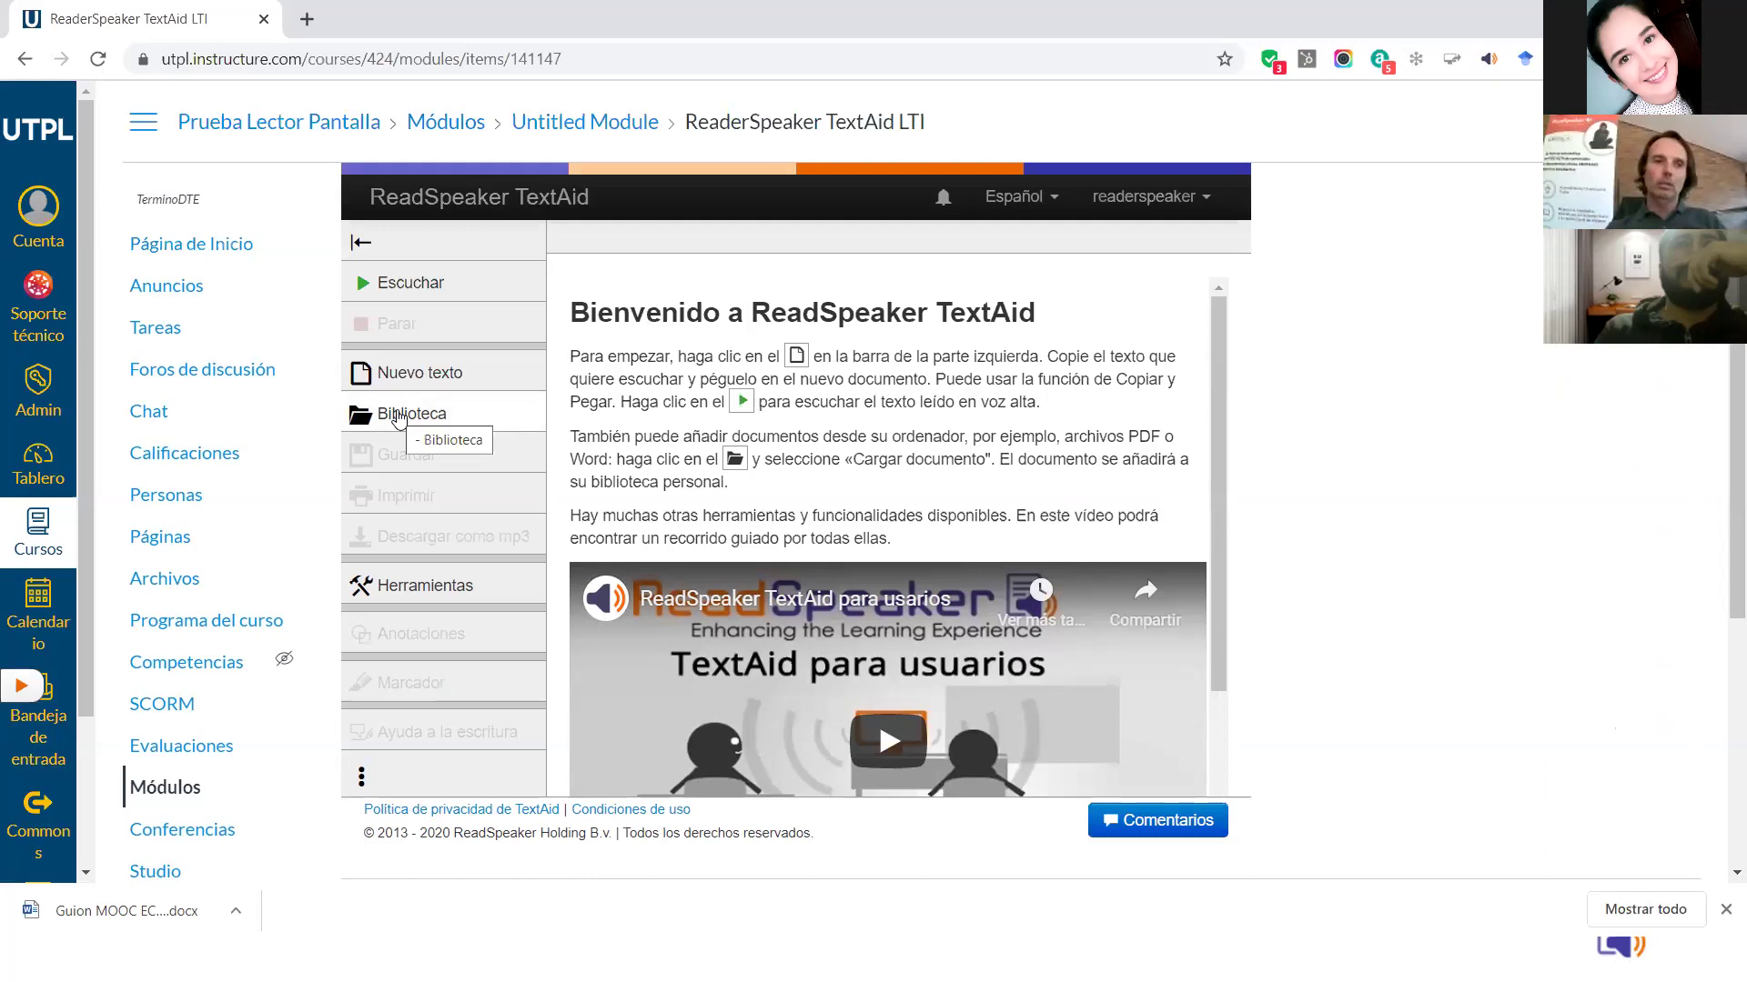
Create a new text in TextAid containing "Aquí puedo escribir.".
{"action": "left_click", "coordinate": [424, 384]}
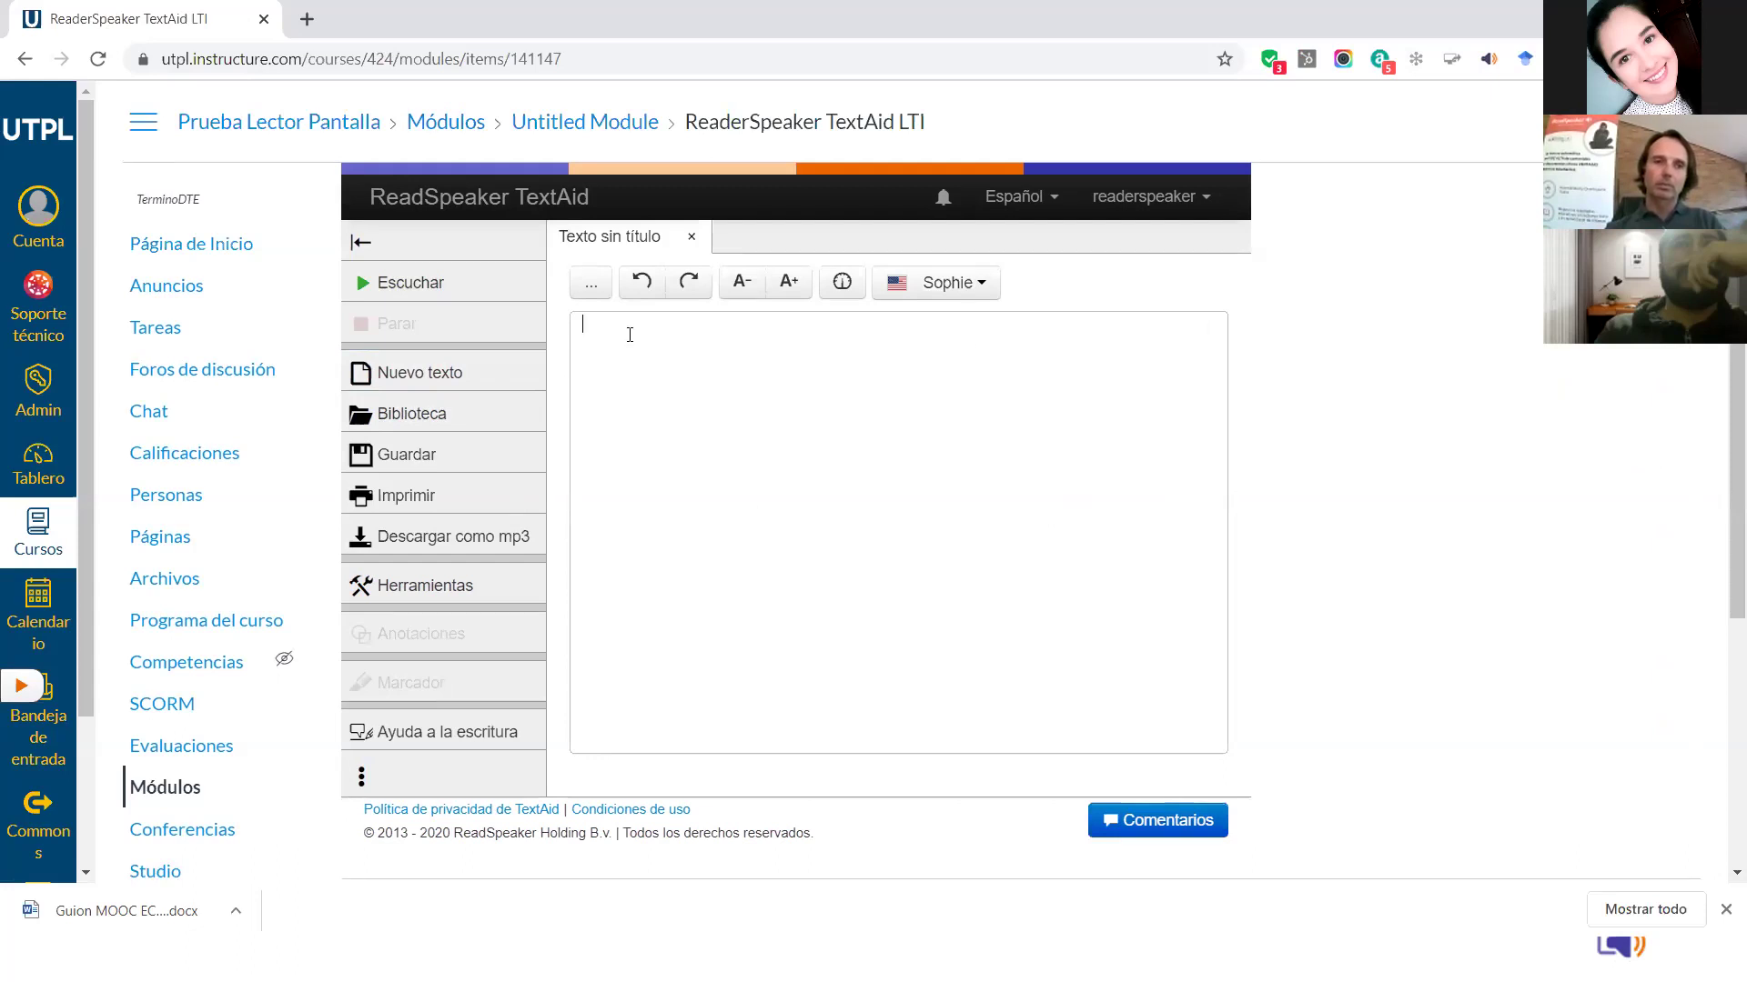
{"action": "type", "text": "Aquí A"}
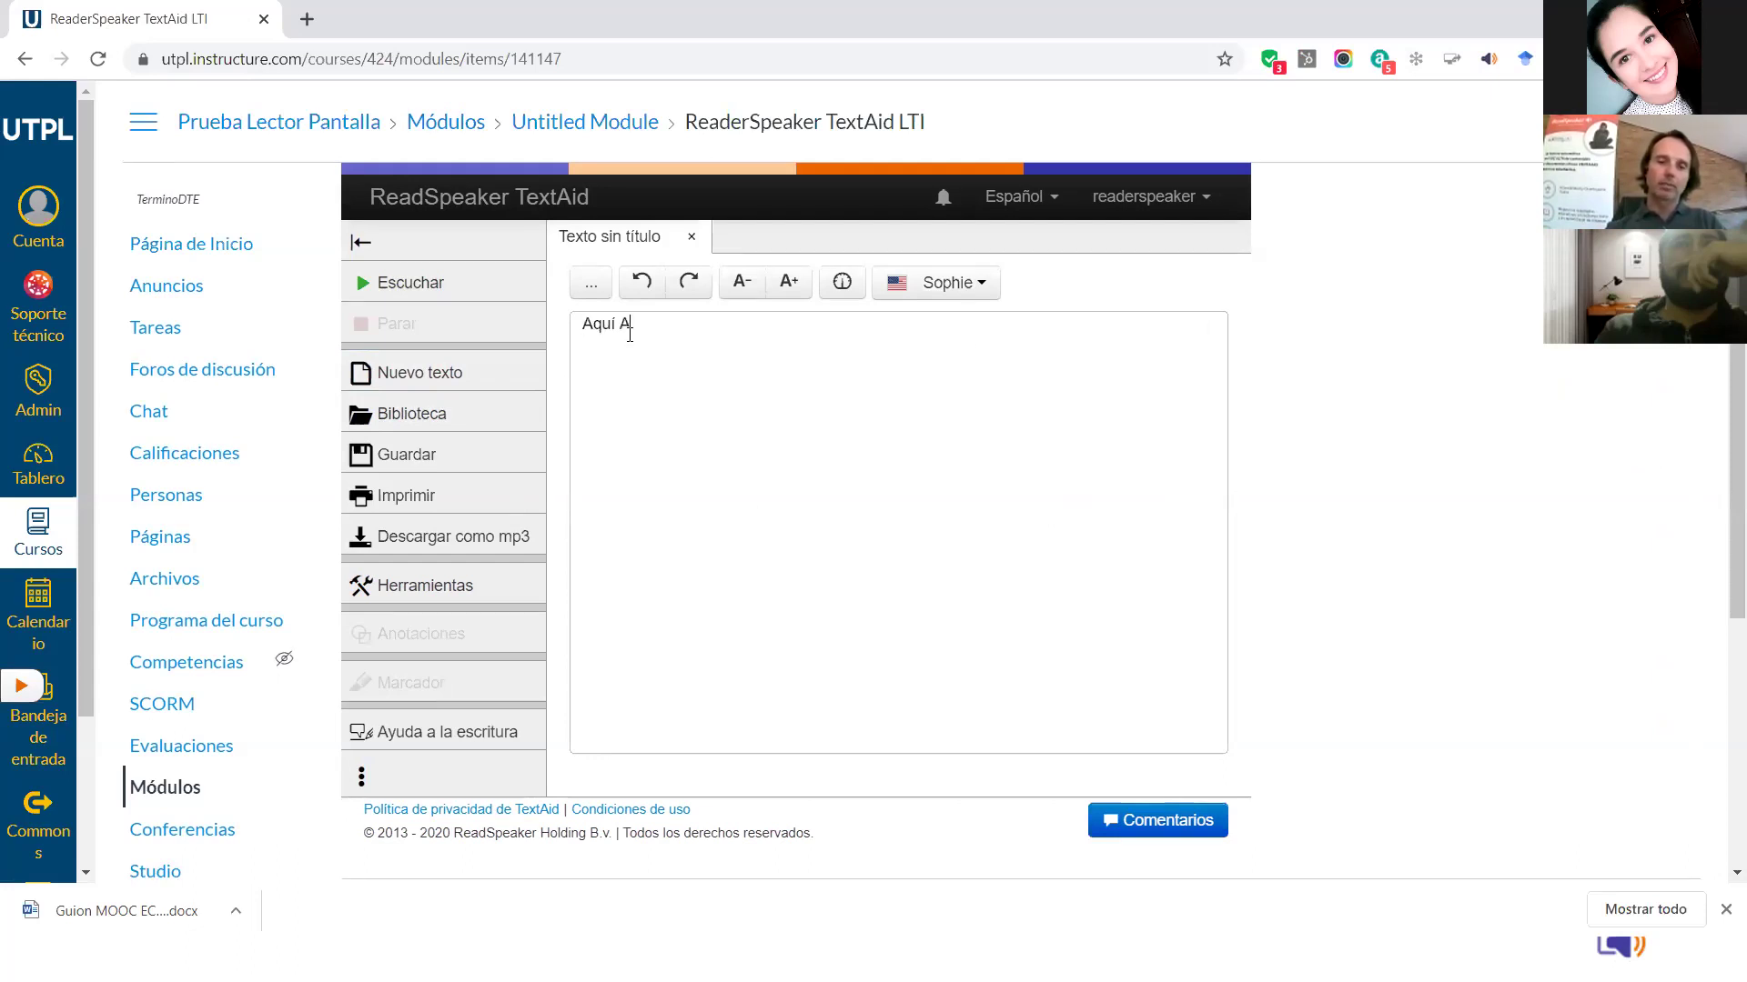
{"action": "key", "text": "BackSpace"}
{"action": "type", "text": "puedo escribir."}
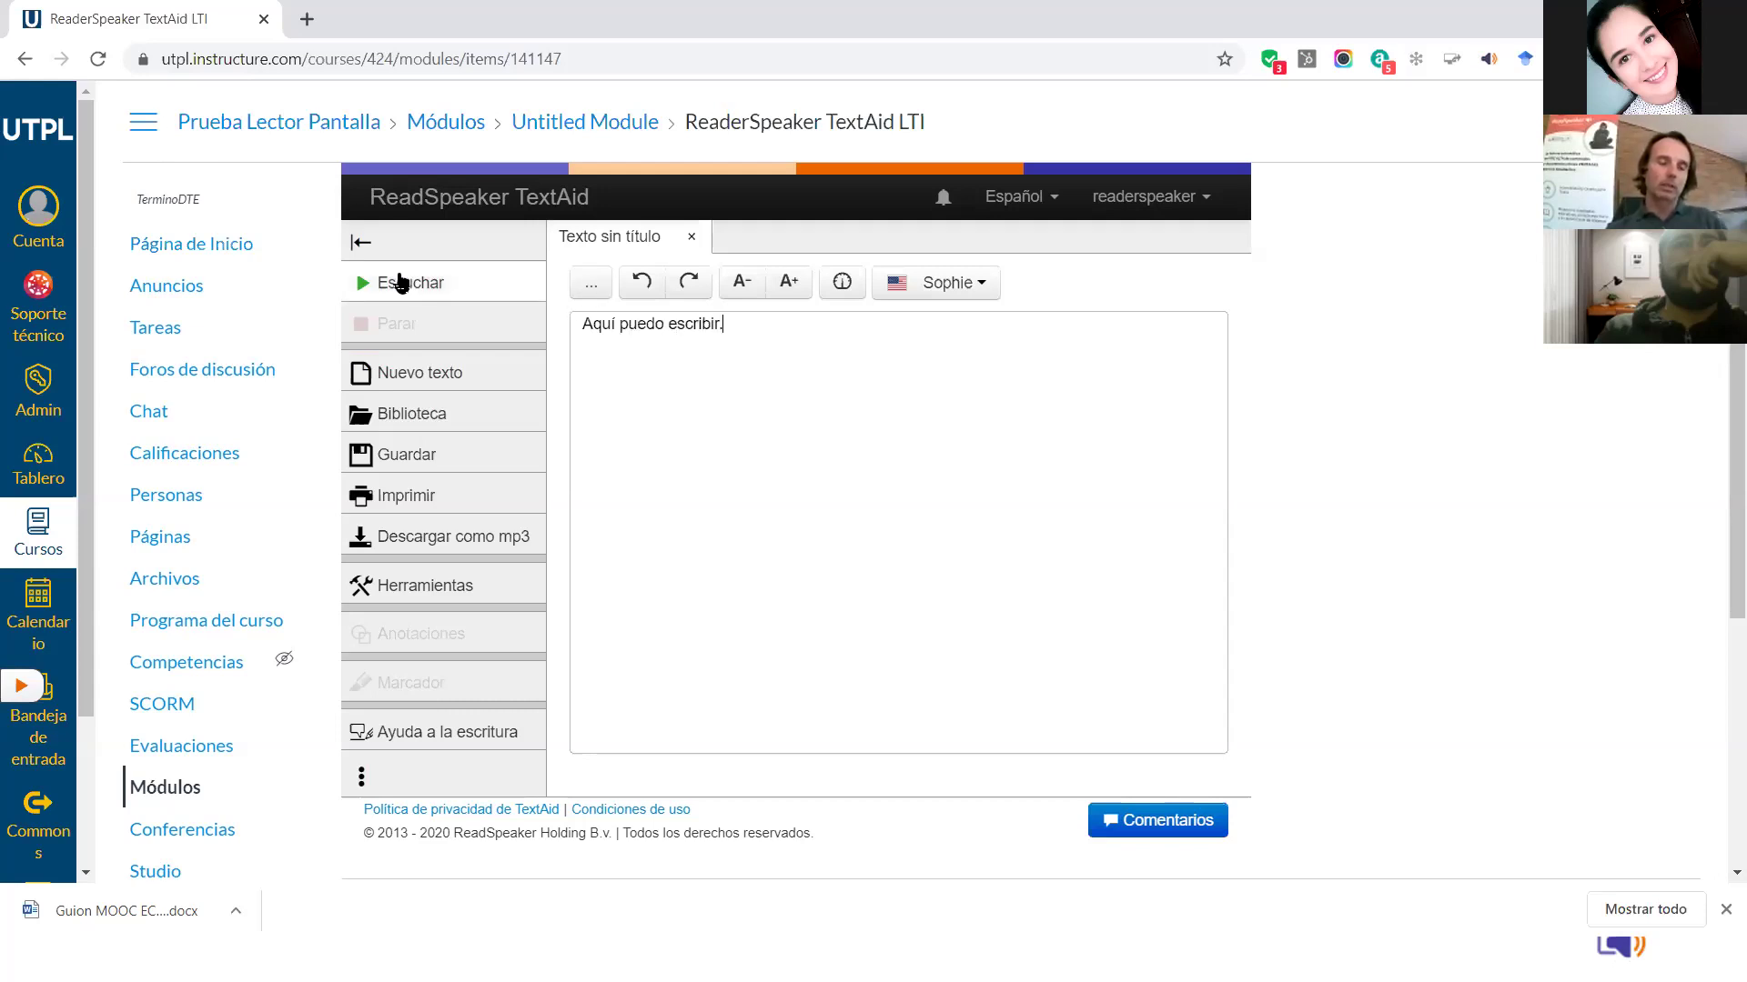
{"action": "left_click", "coordinate": [569, 281]}
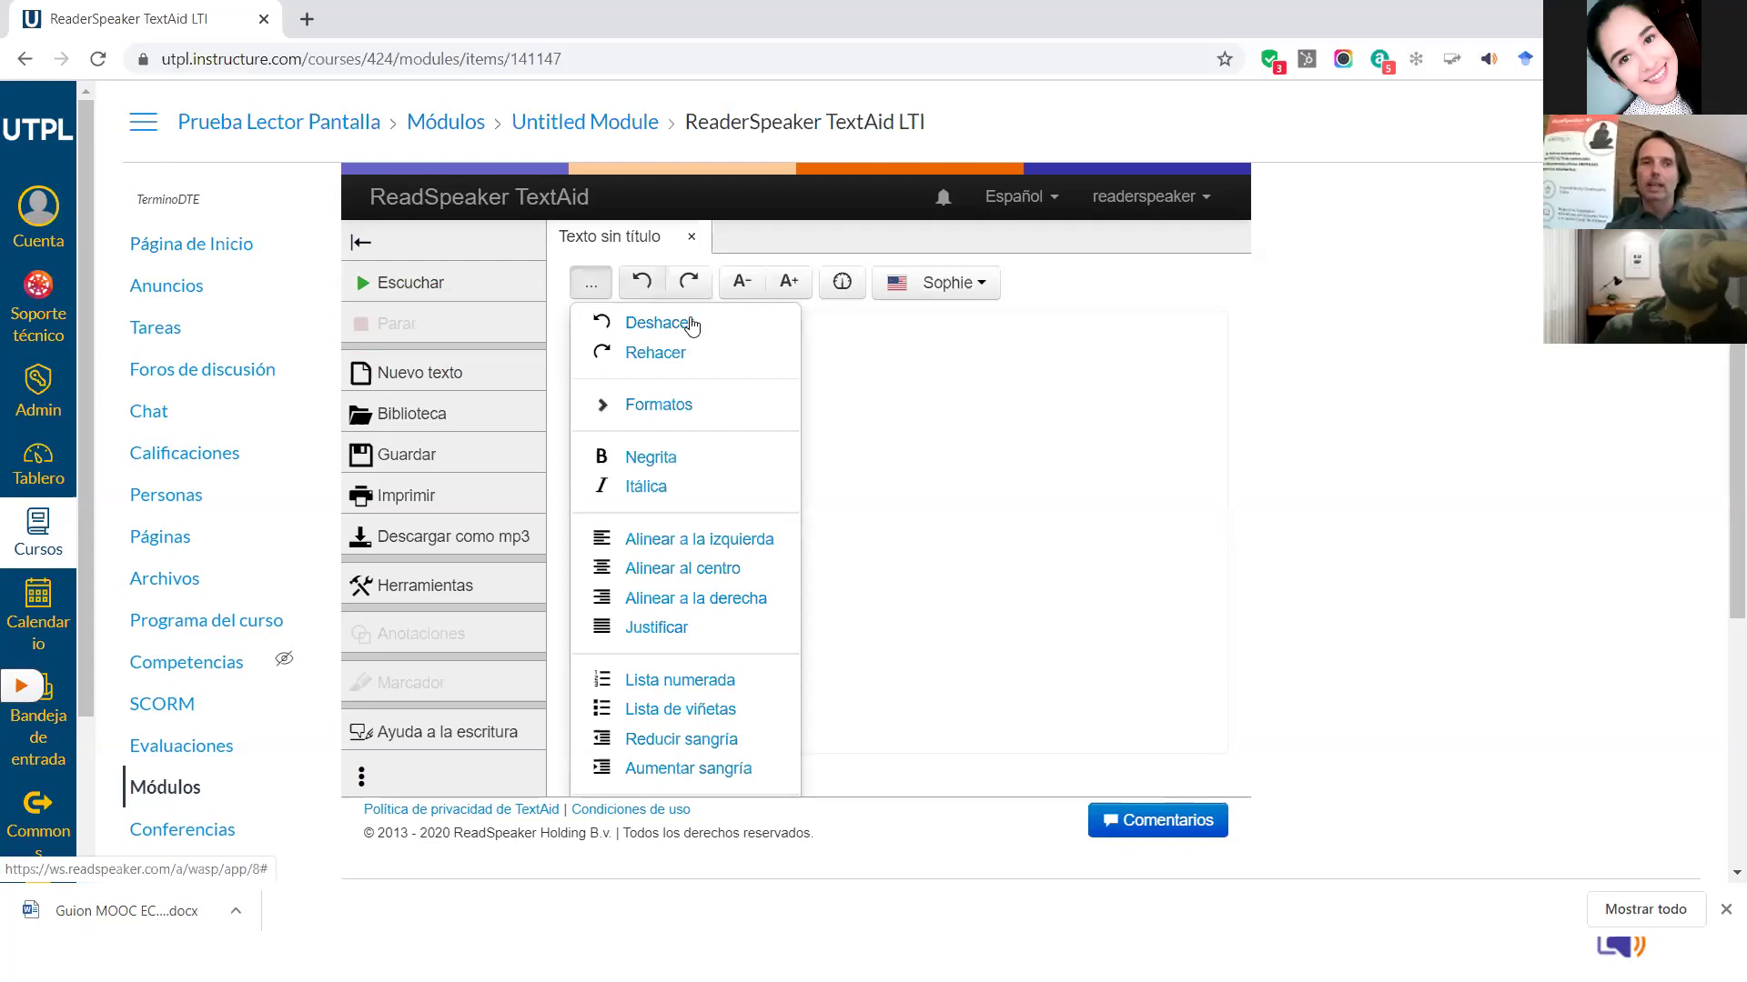
{"action": "left_click", "coordinate": [955, 540]}
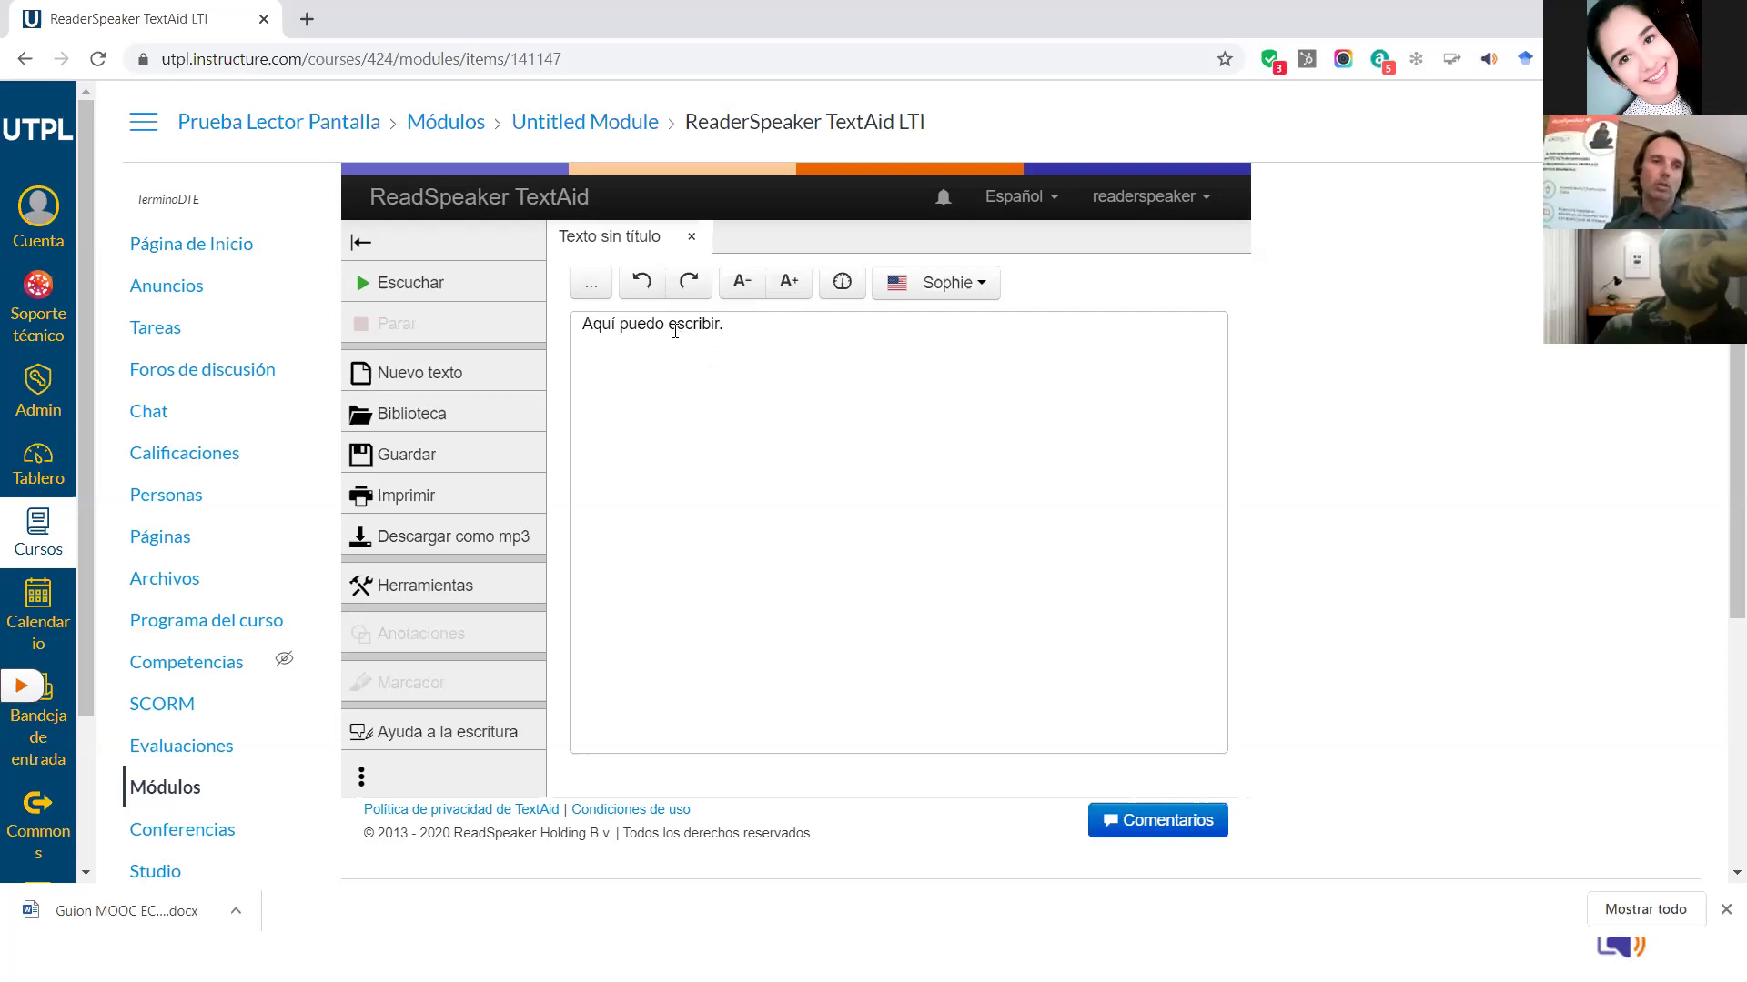
Start a document upload from the Biblioteca with the language "Español (América) (Hombre)" and the folder "Carpeta raíz".
{"action": "left_click", "coordinate": [403, 417]}
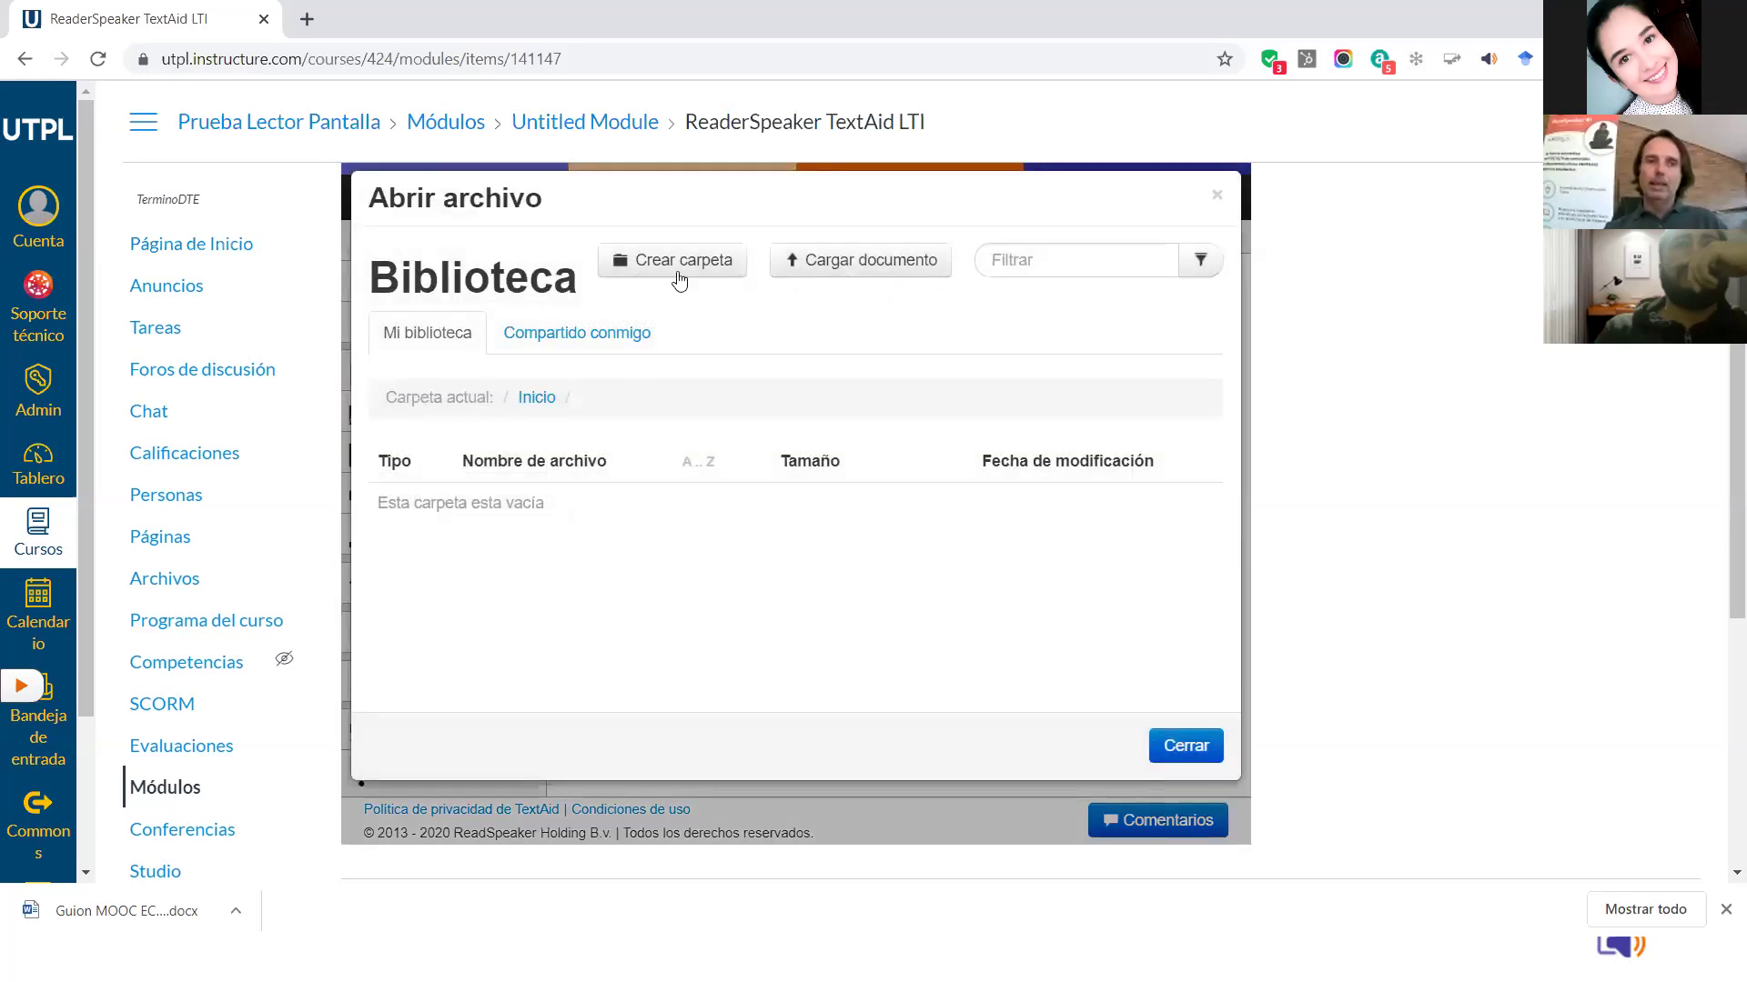
{"action": "left_click", "coordinate": [855, 269]}
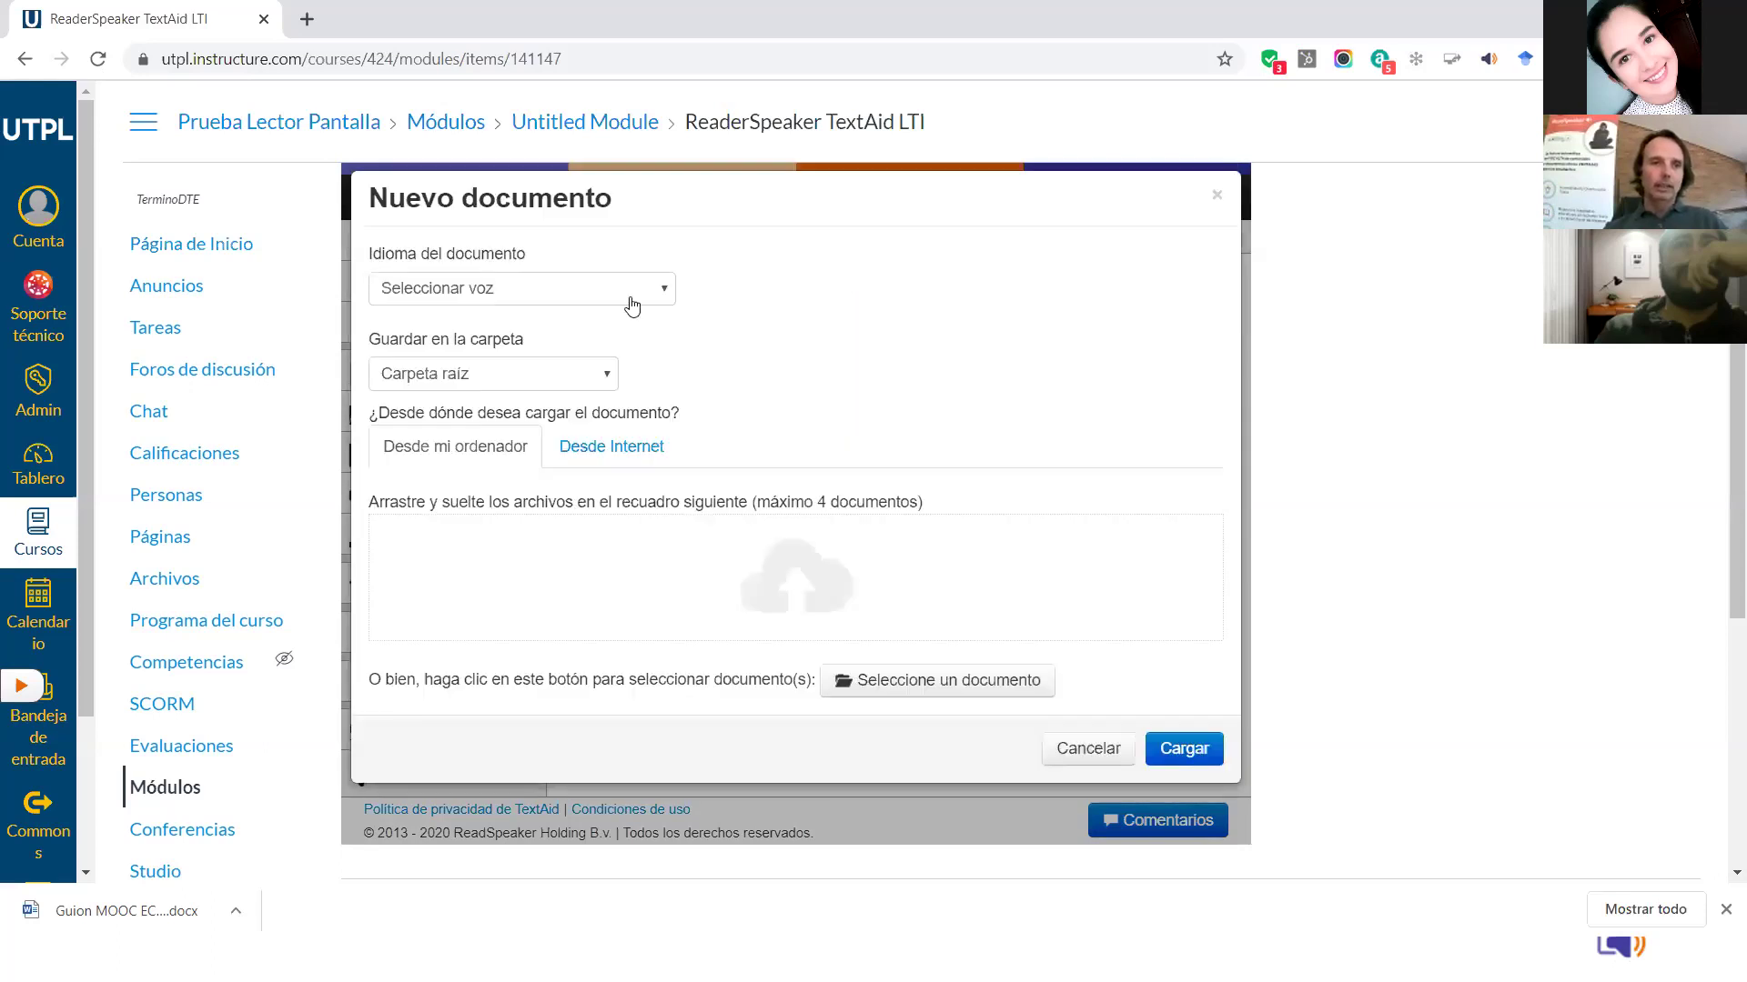
{"action": "left_click", "coordinate": [653, 304]}
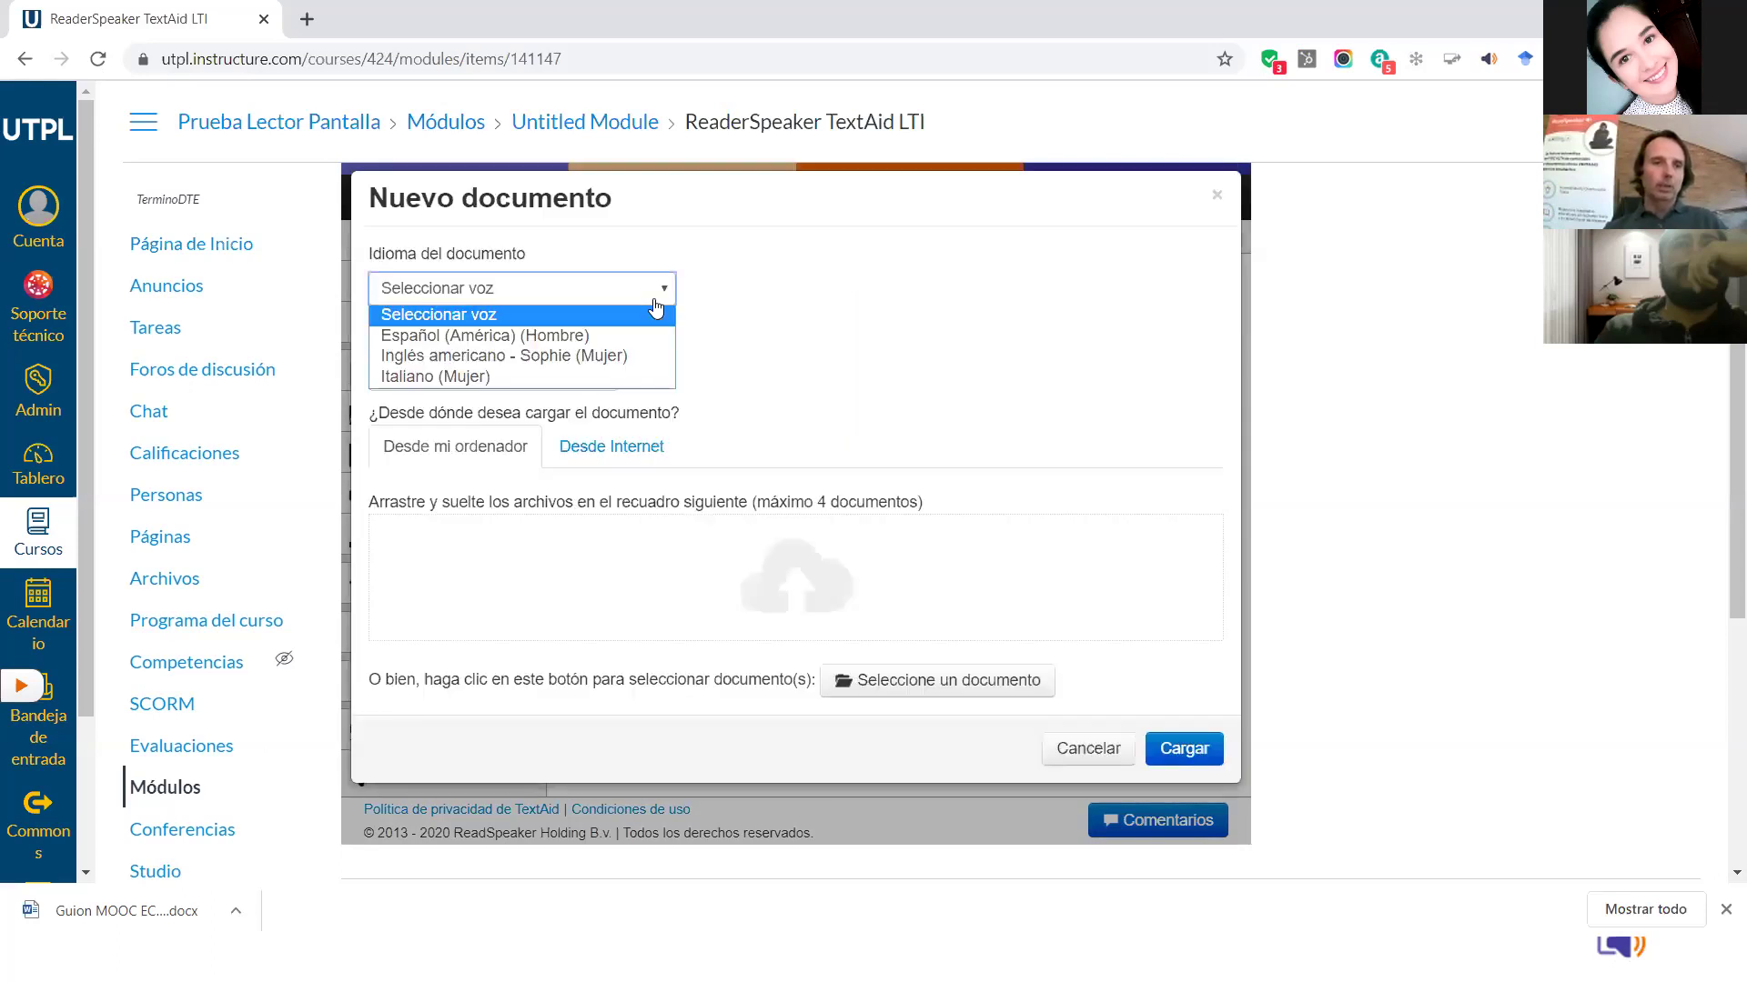
{"action": "left_click", "coordinate": [593, 334]}
{"action": "left_click", "coordinate": [533, 375]}
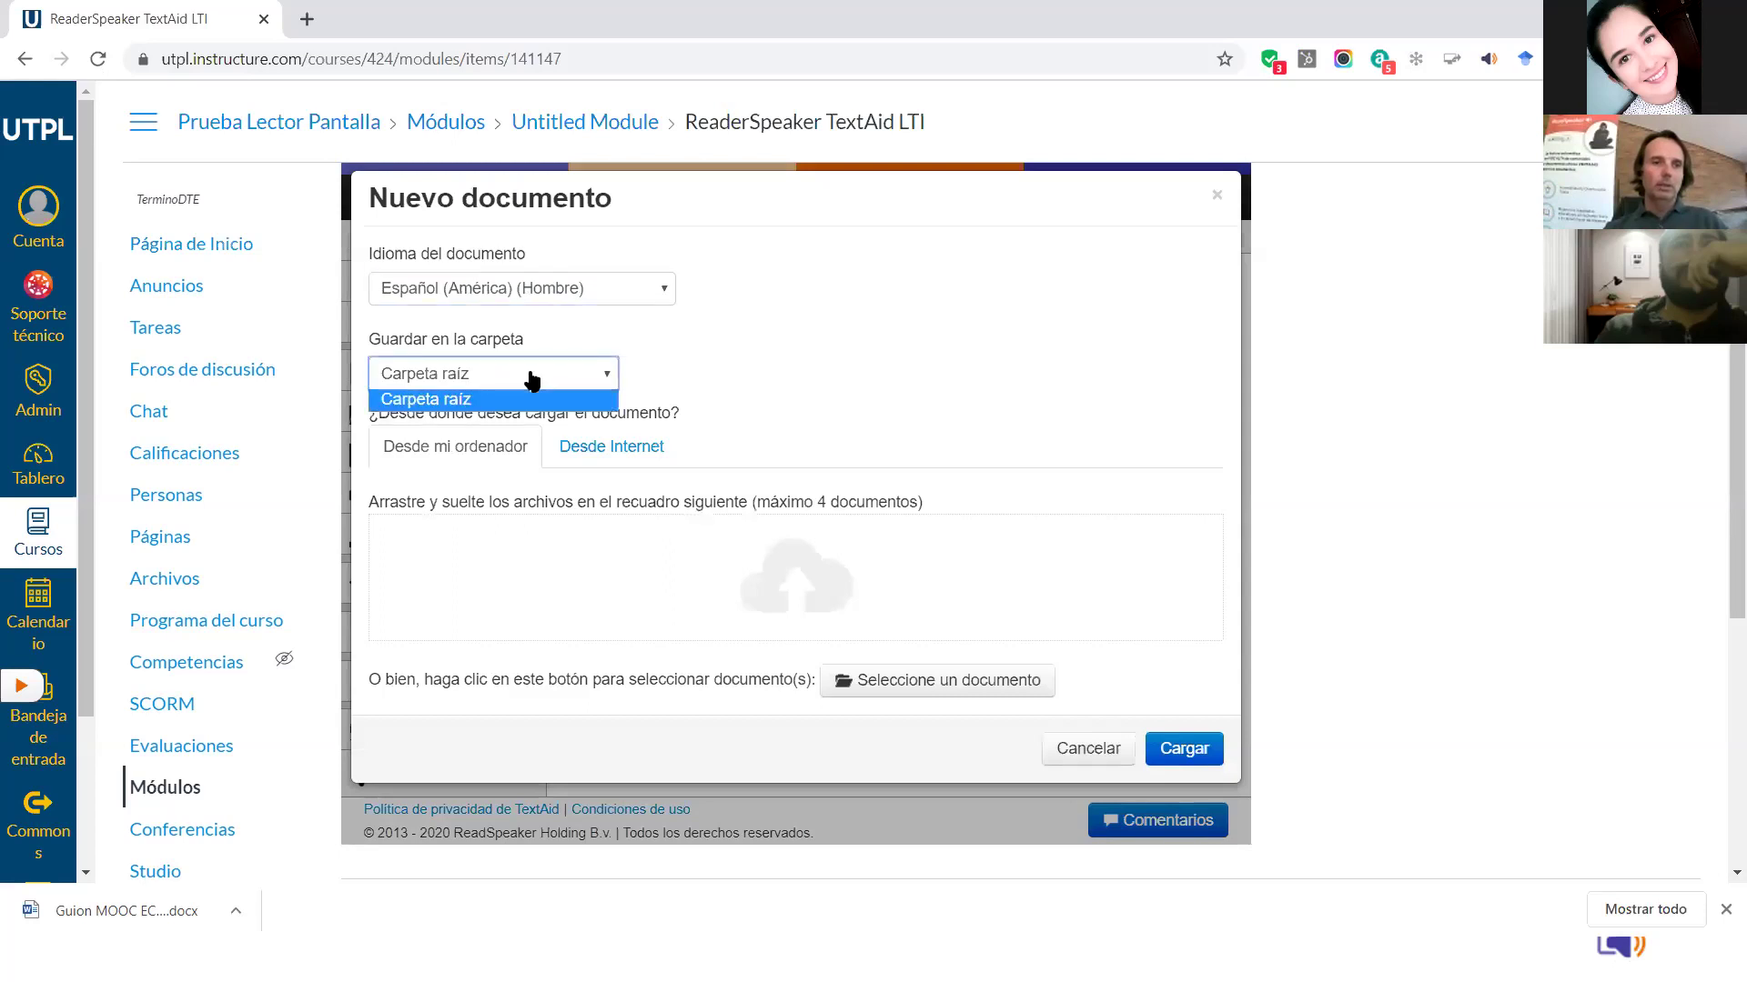
{"action": "left_click", "coordinate": [718, 366]}
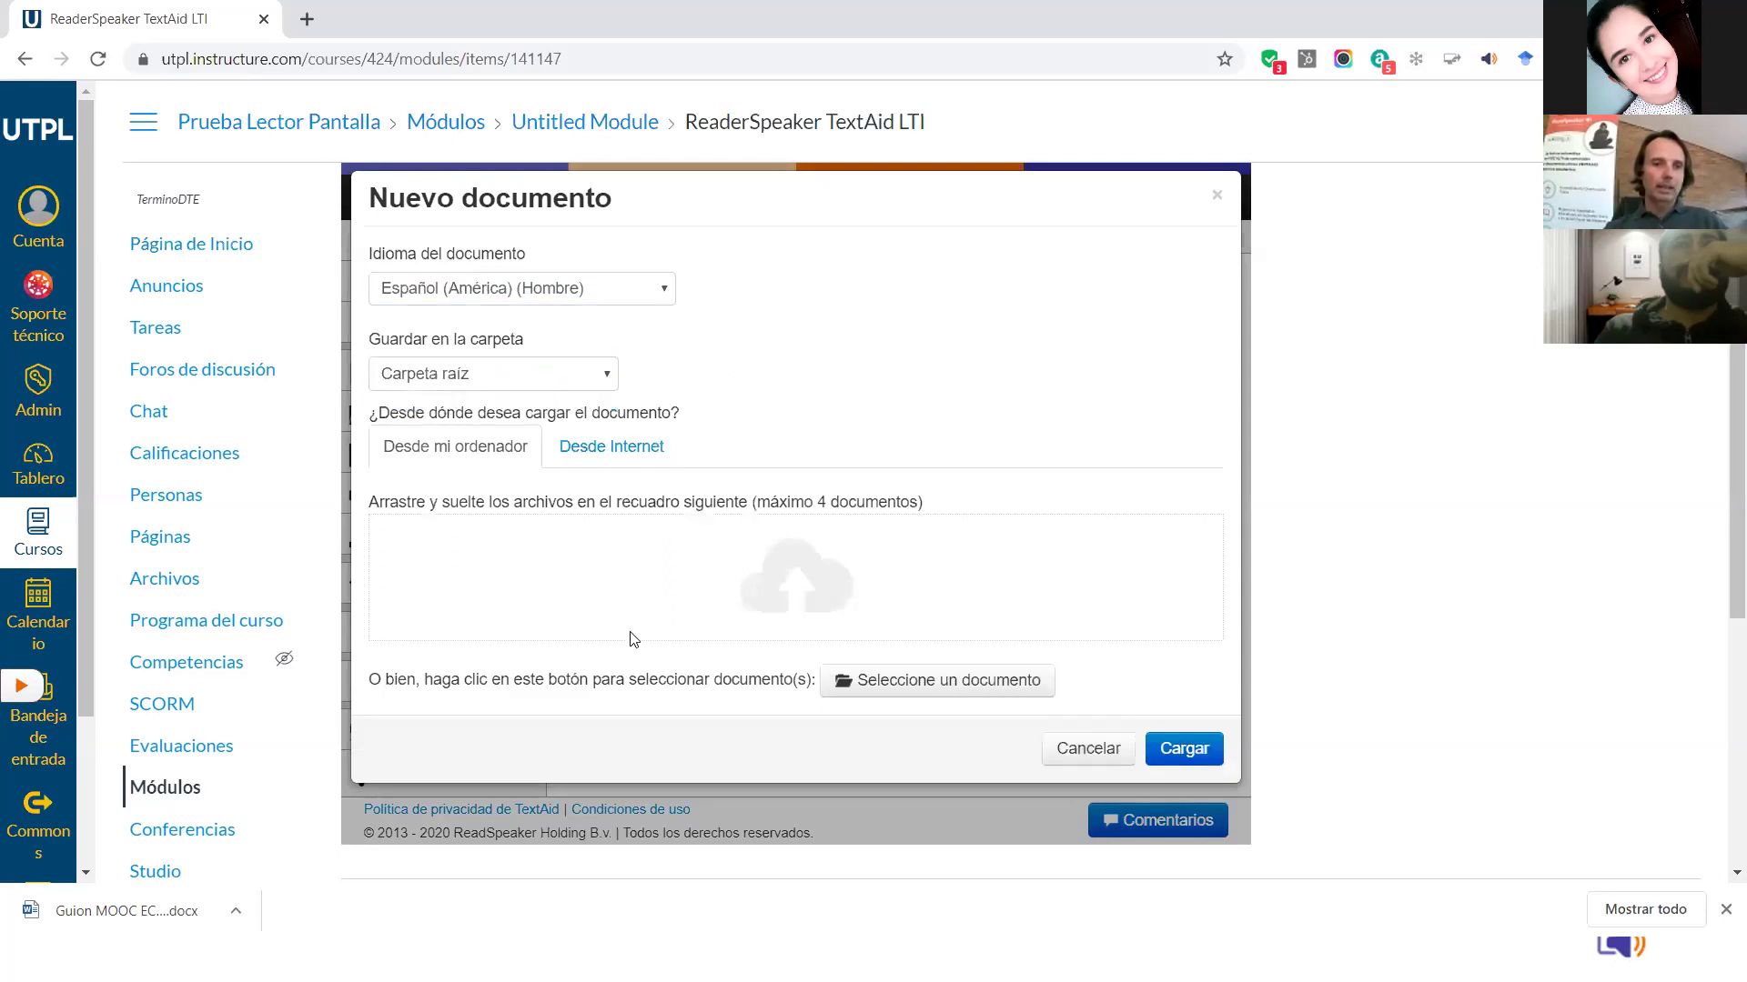
{"action": "left_click", "coordinate": [234, 916]}
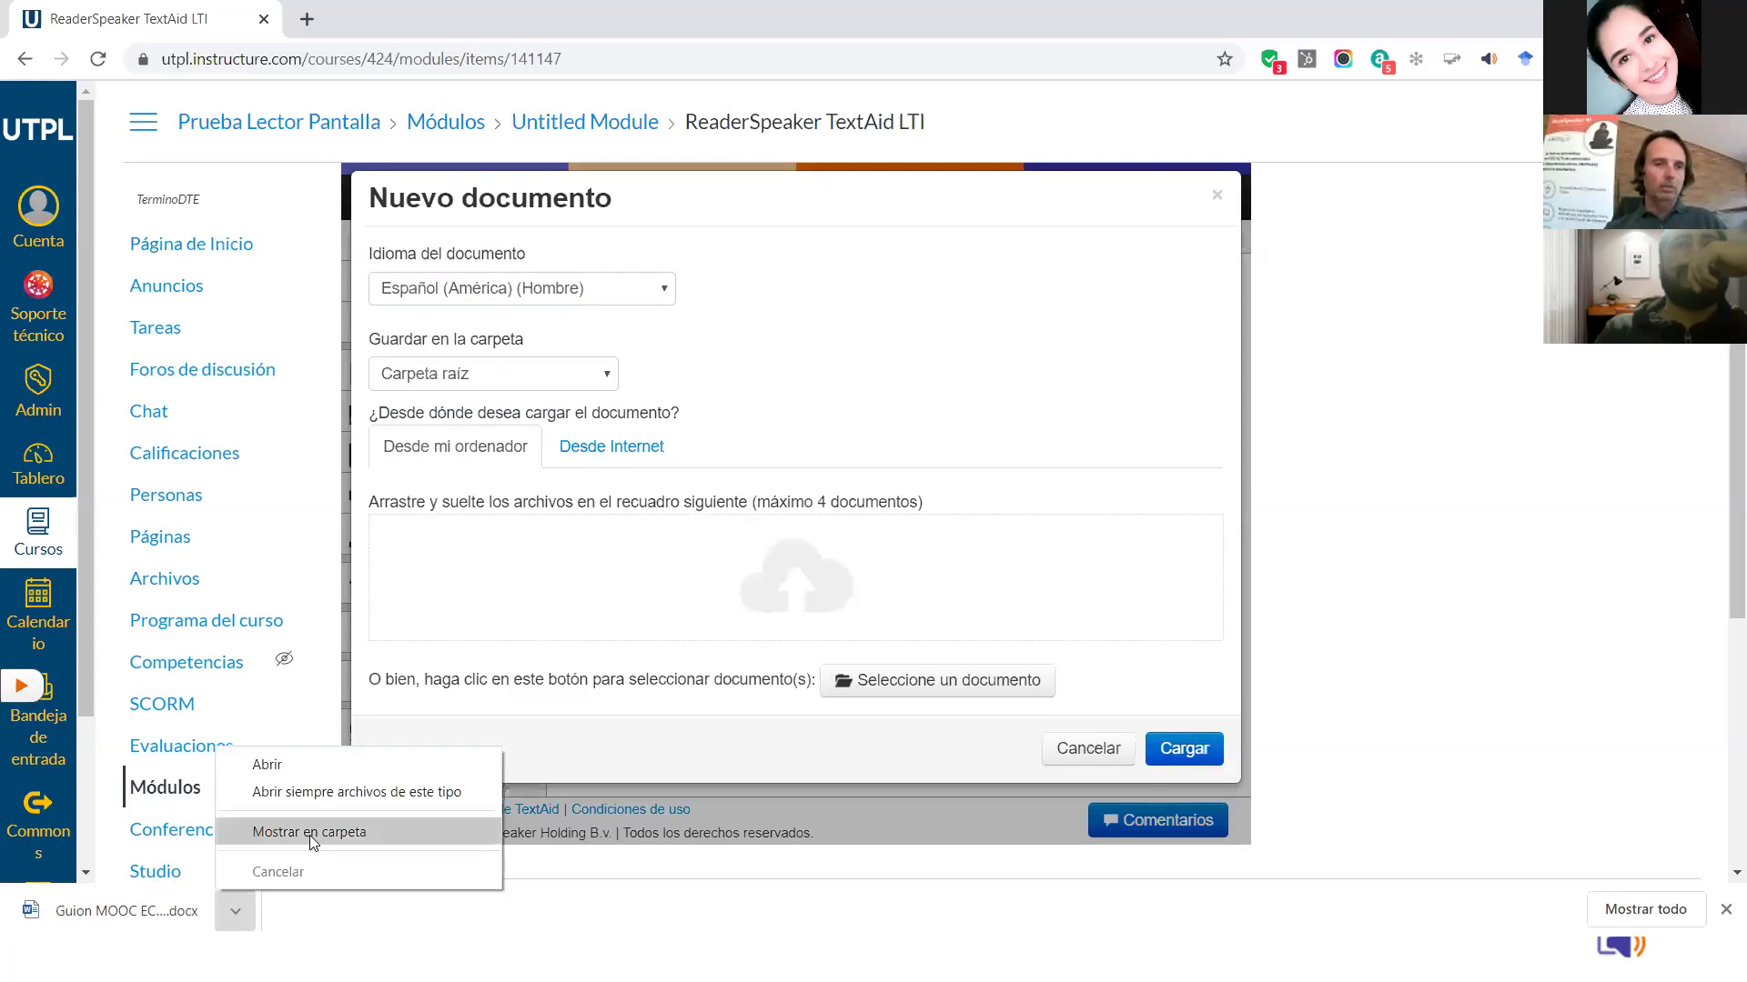
{"action": "left_click", "coordinate": [309, 835]}
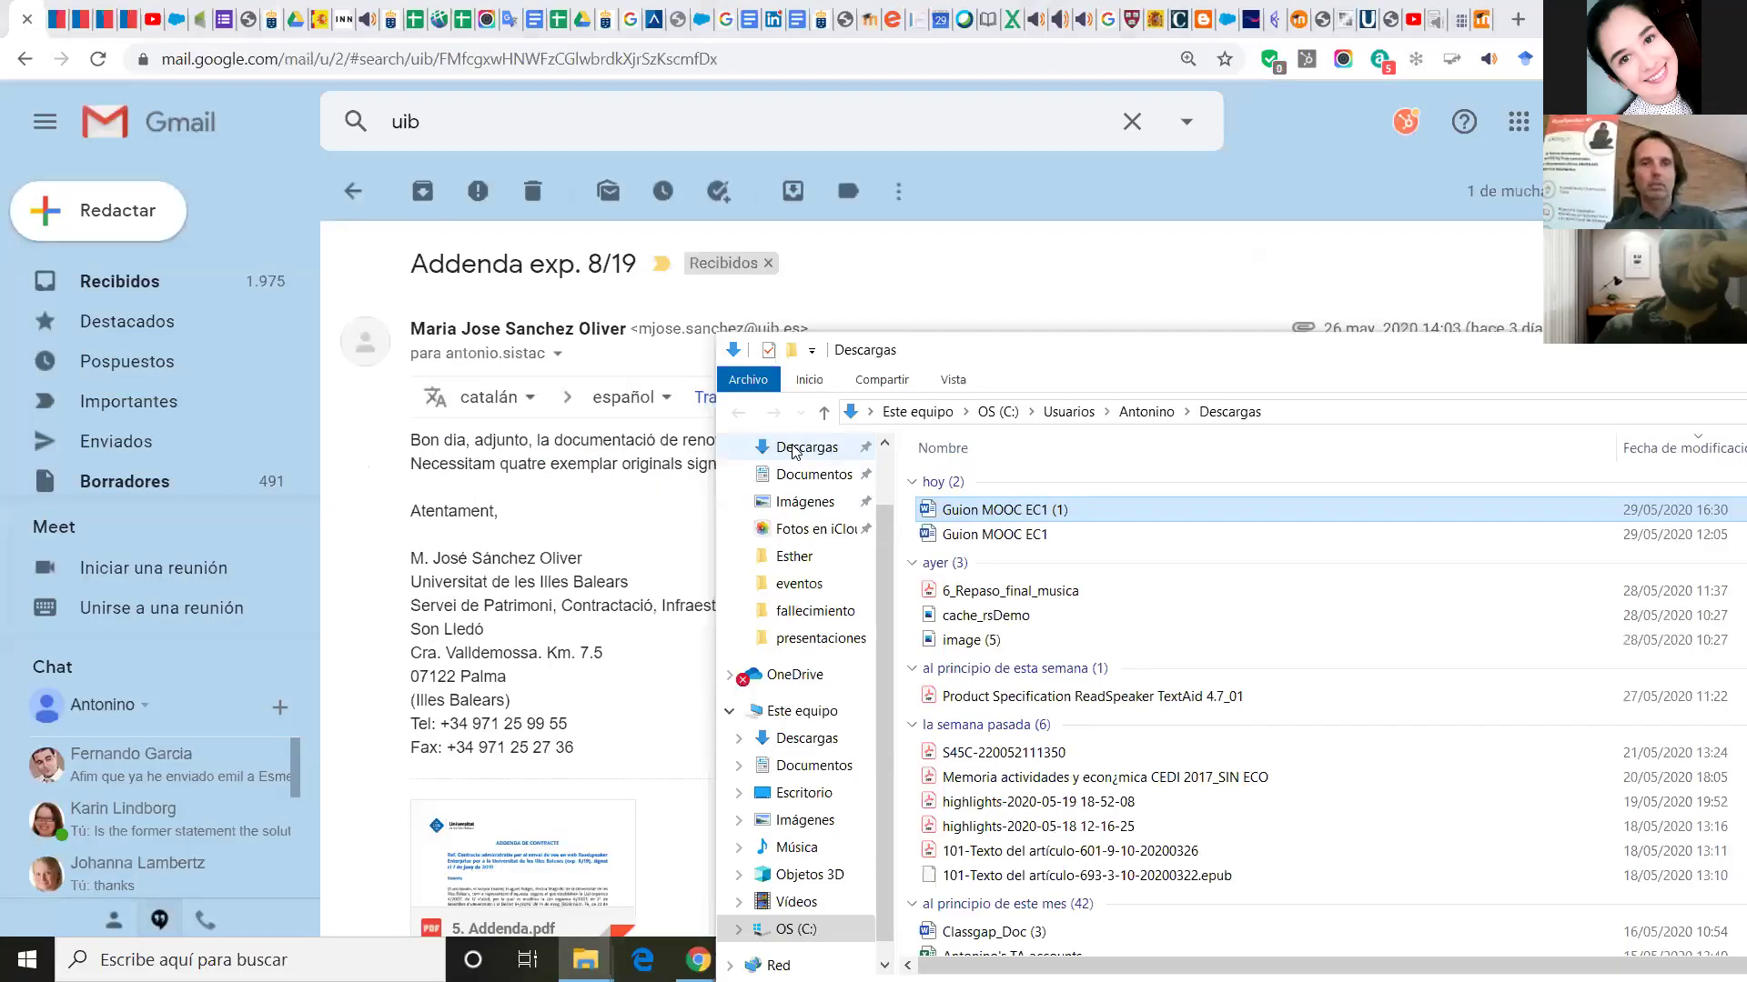
{"action": "key", "text": "super+Tab"}
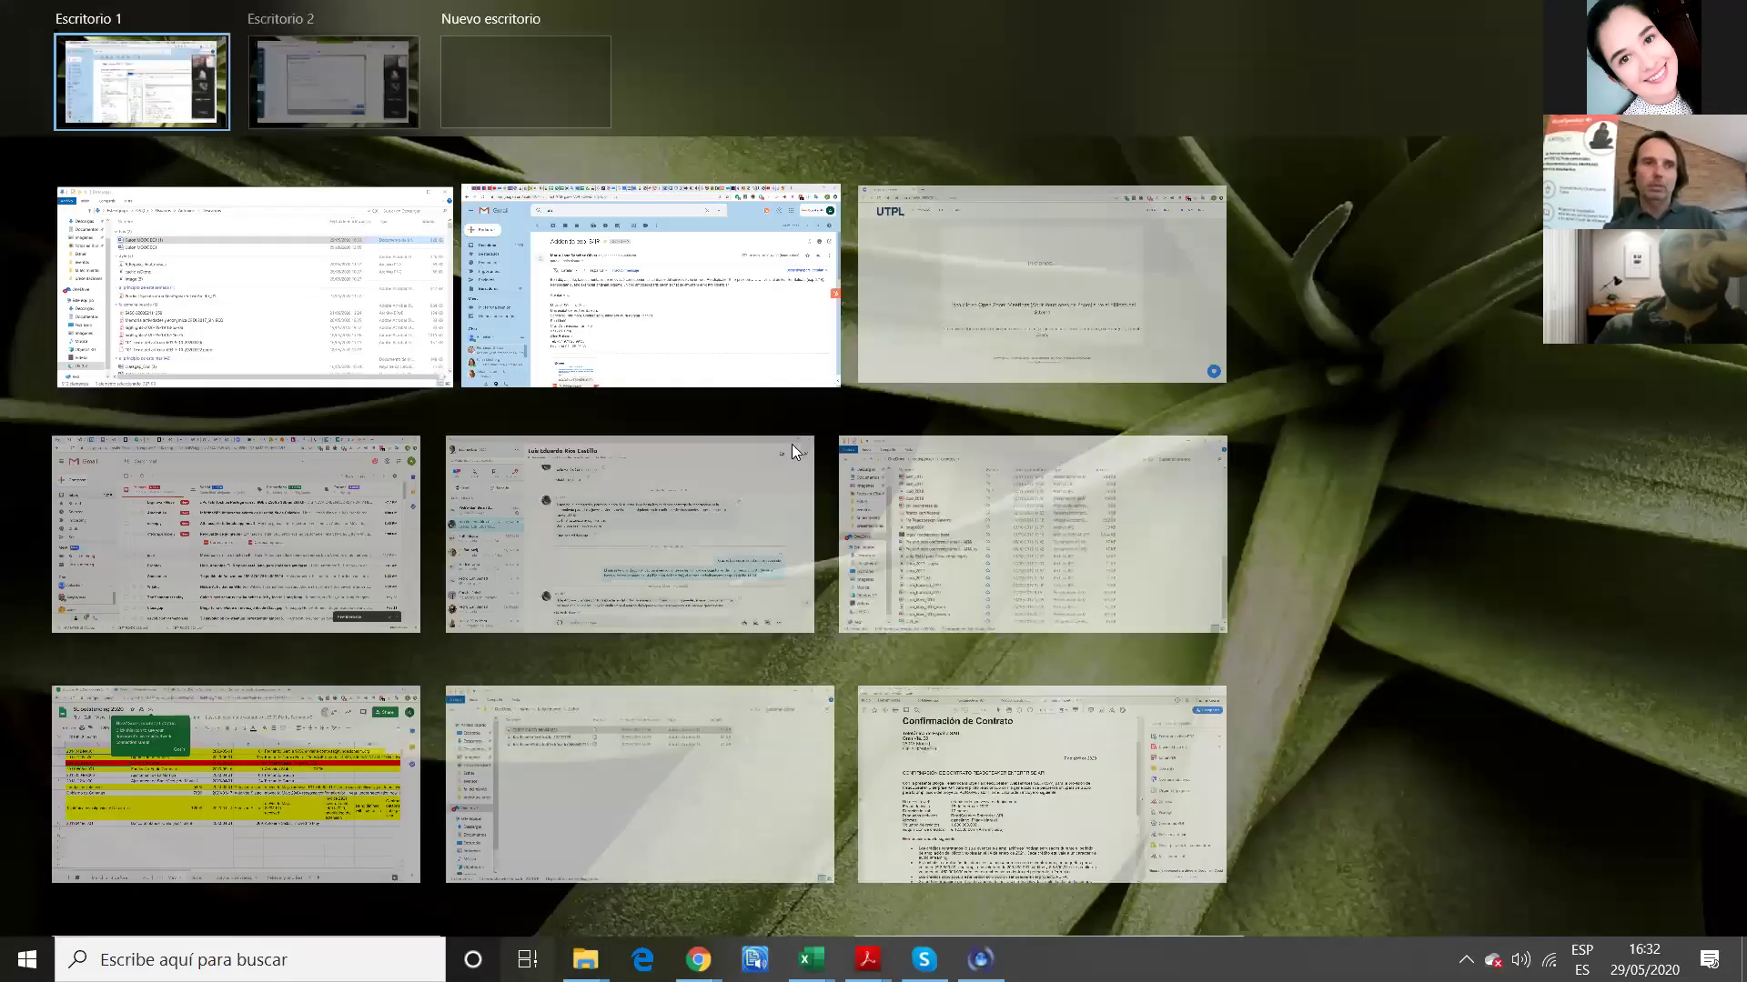
{"action": "left_click", "coordinate": [330, 91]}
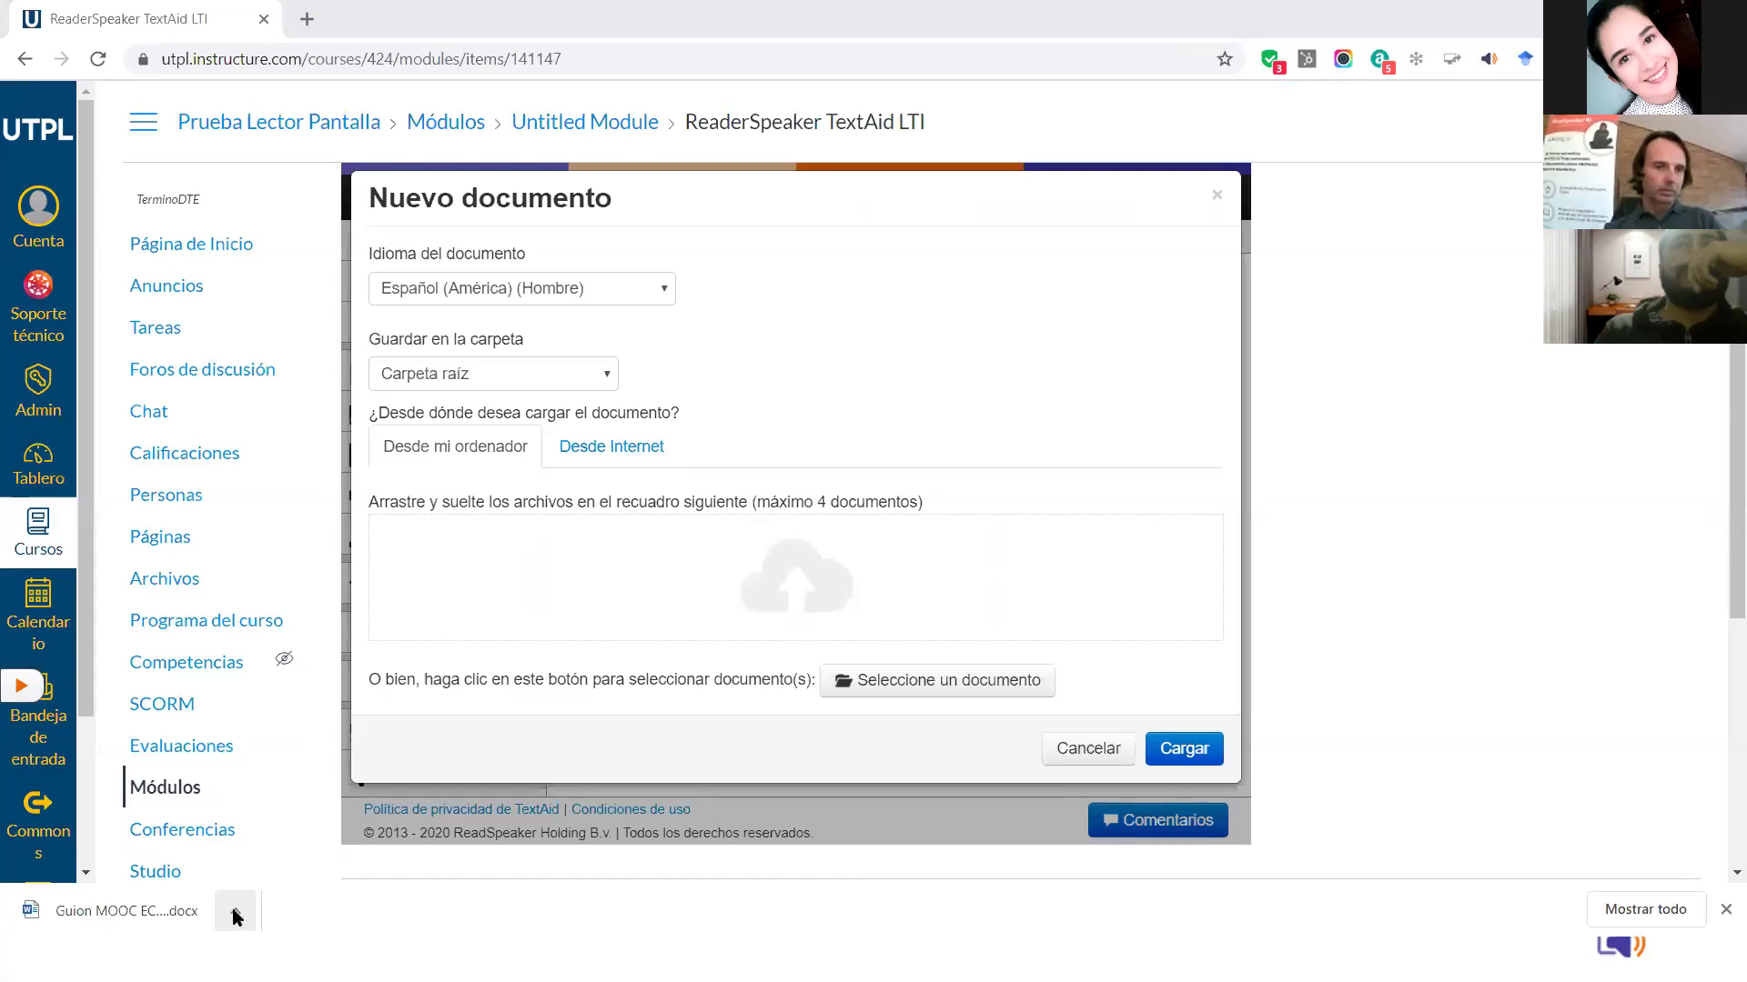
Show the Descargas folder in a File Explorer window and bring that window onto the desktop holding the TextAid page.
{"action": "left_click", "coordinate": [234, 911]}
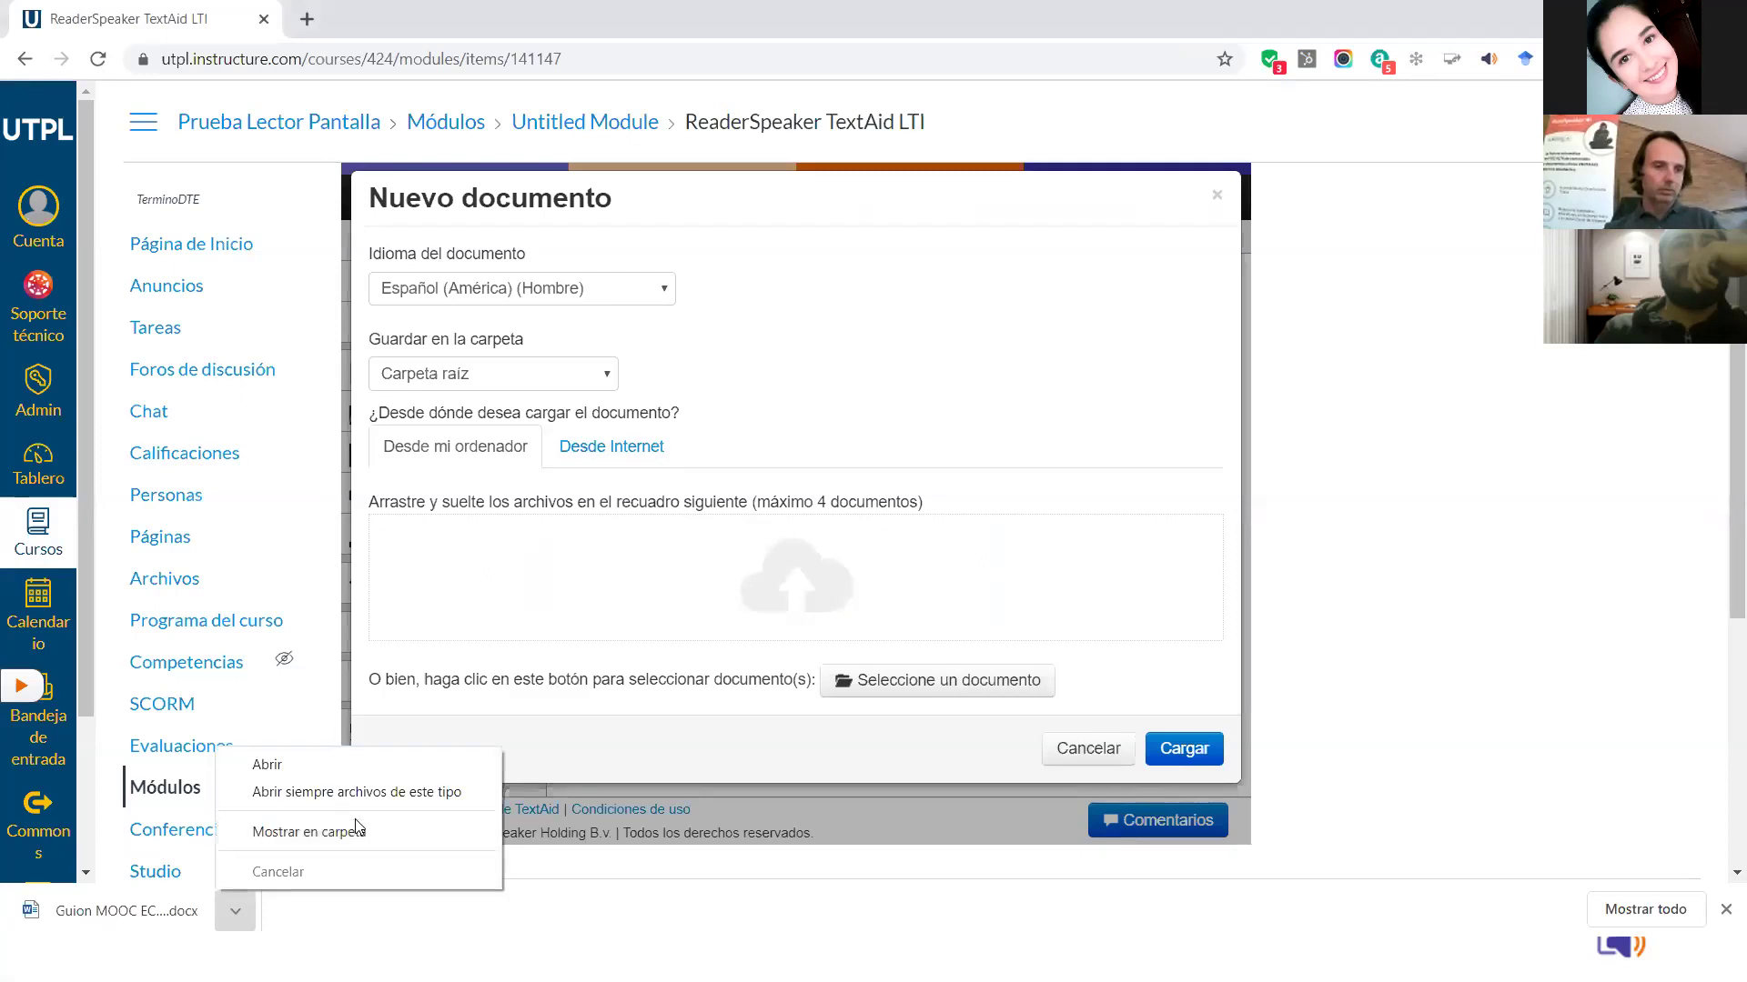
{"action": "left_click", "coordinate": [306, 832]}
{"action": "key", "text": "alt+Tab"}
{"action": "key", "text": "alt+Tab"}
{"action": "key", "text": "alt+Tab"}
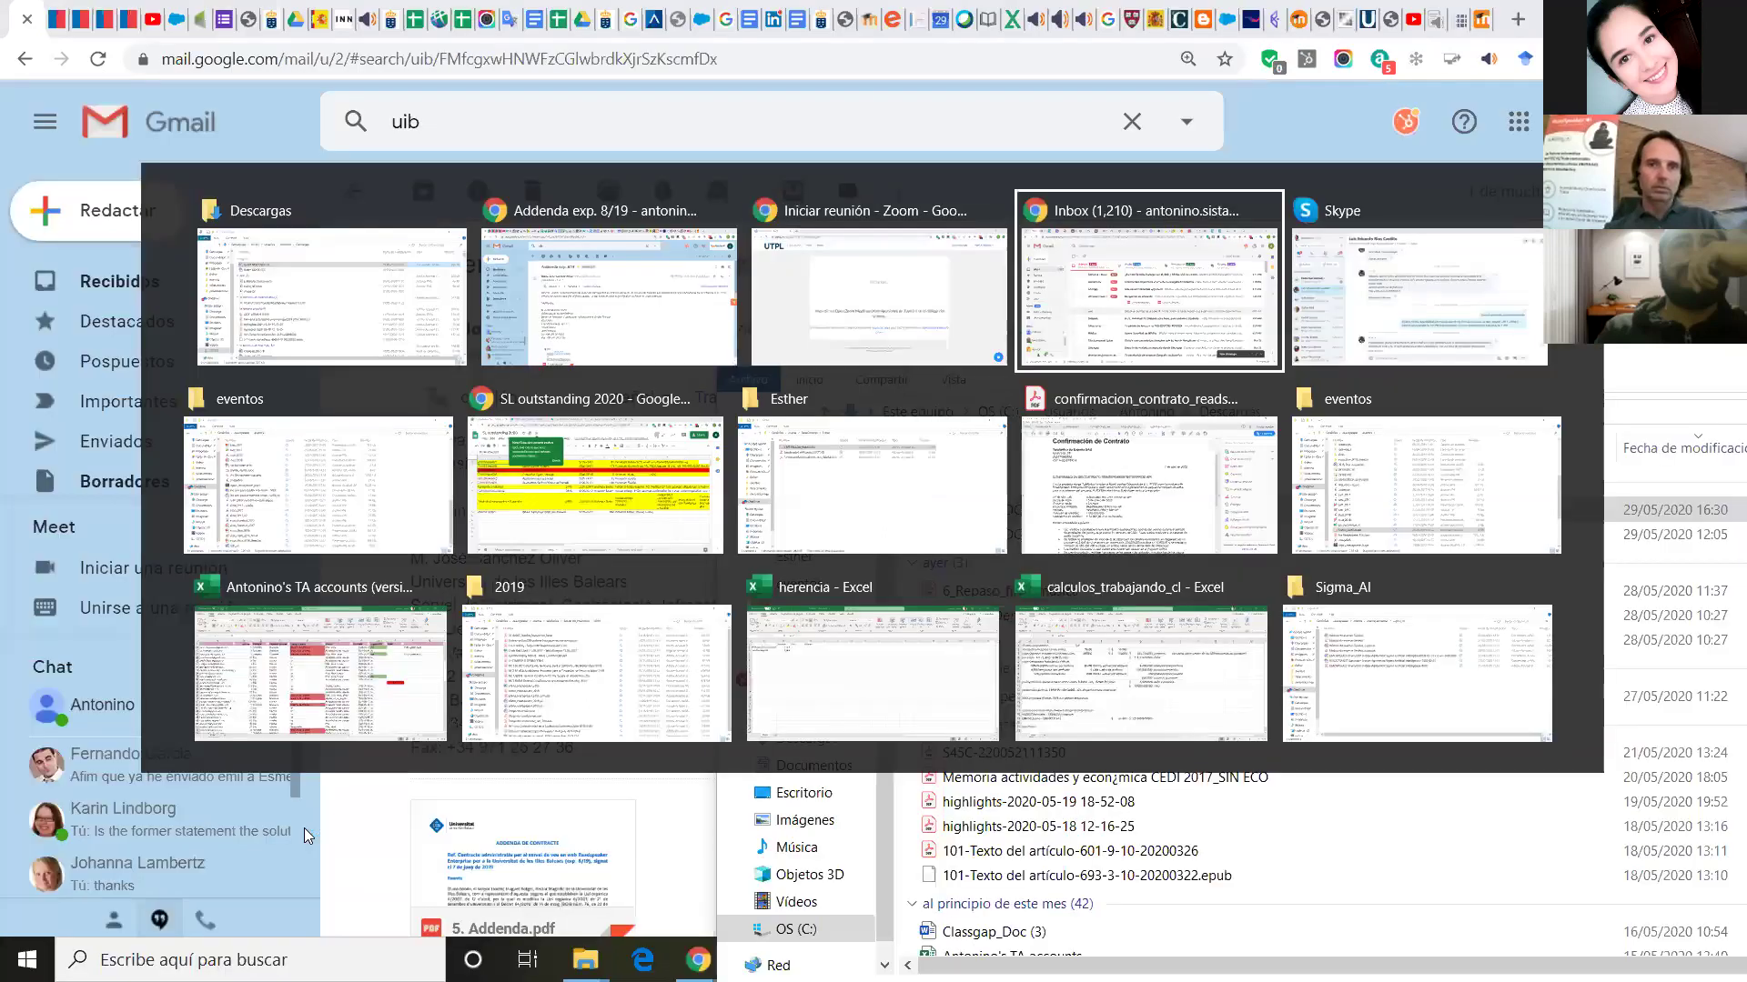
{"action": "key", "text": "alt+Tab"}
{"action": "key", "text": "alt+Tab"}
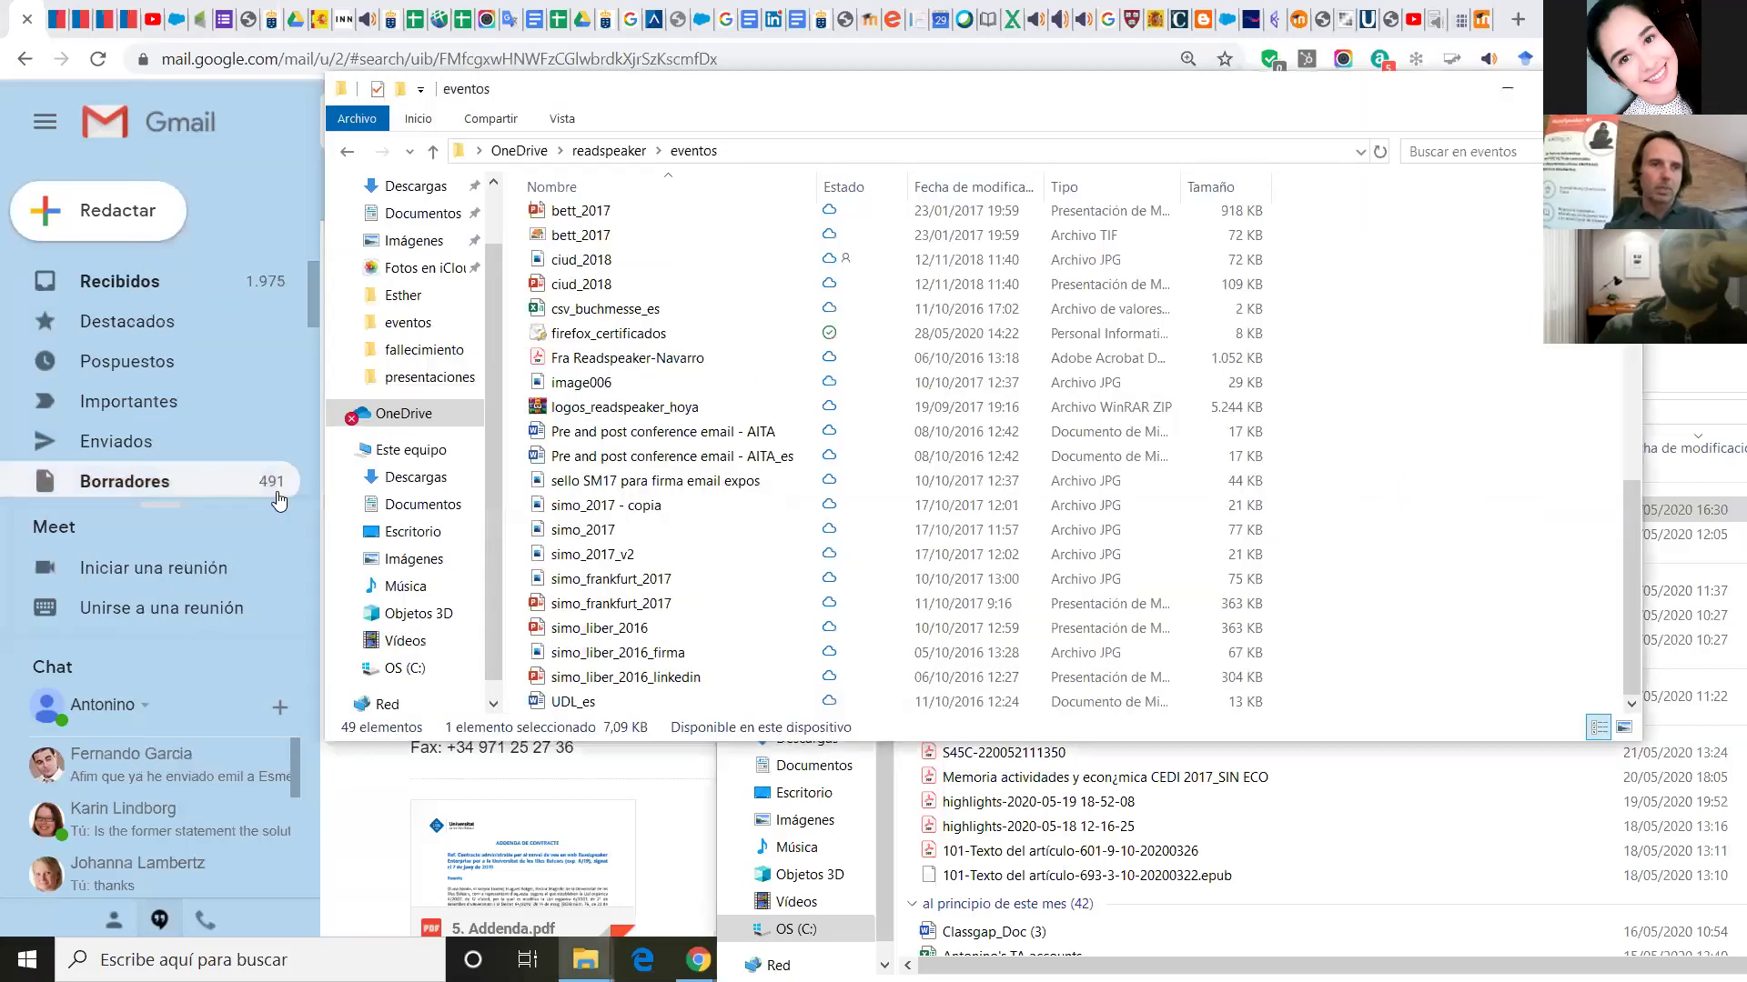
{"action": "left_click", "coordinate": [413, 488]}
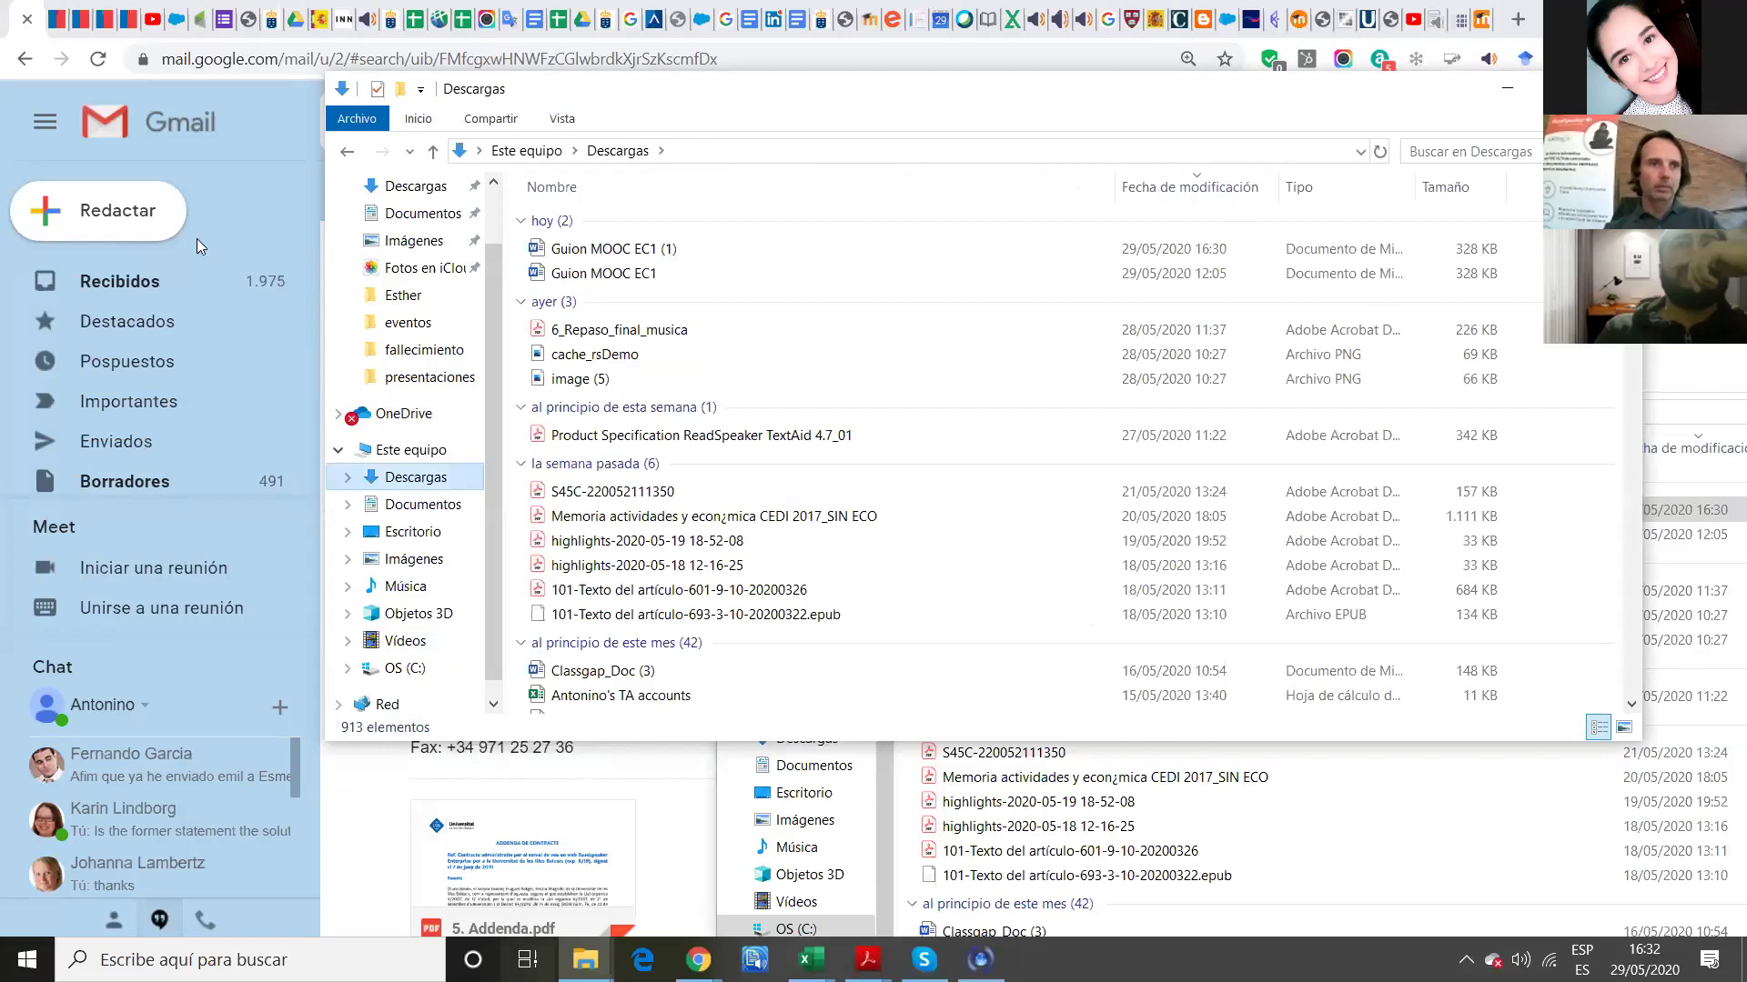
{"action": "key", "text": "super+Tab"}
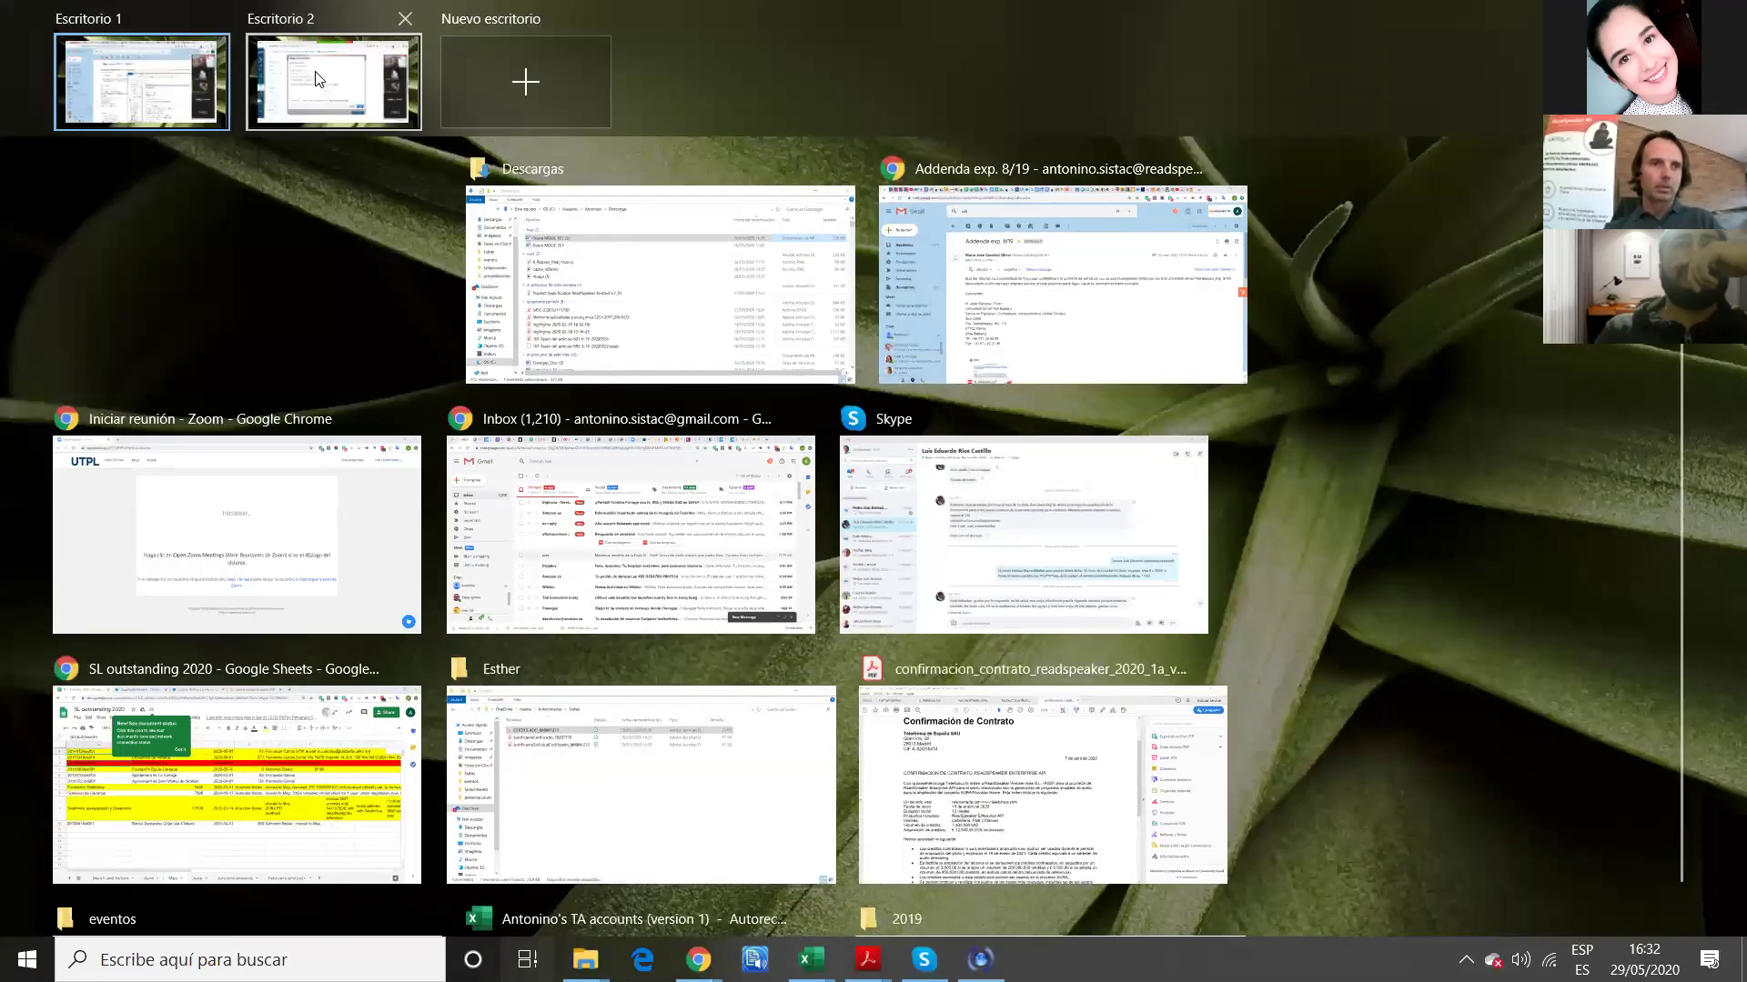
{"action": "left_click", "coordinate": [318, 80]}
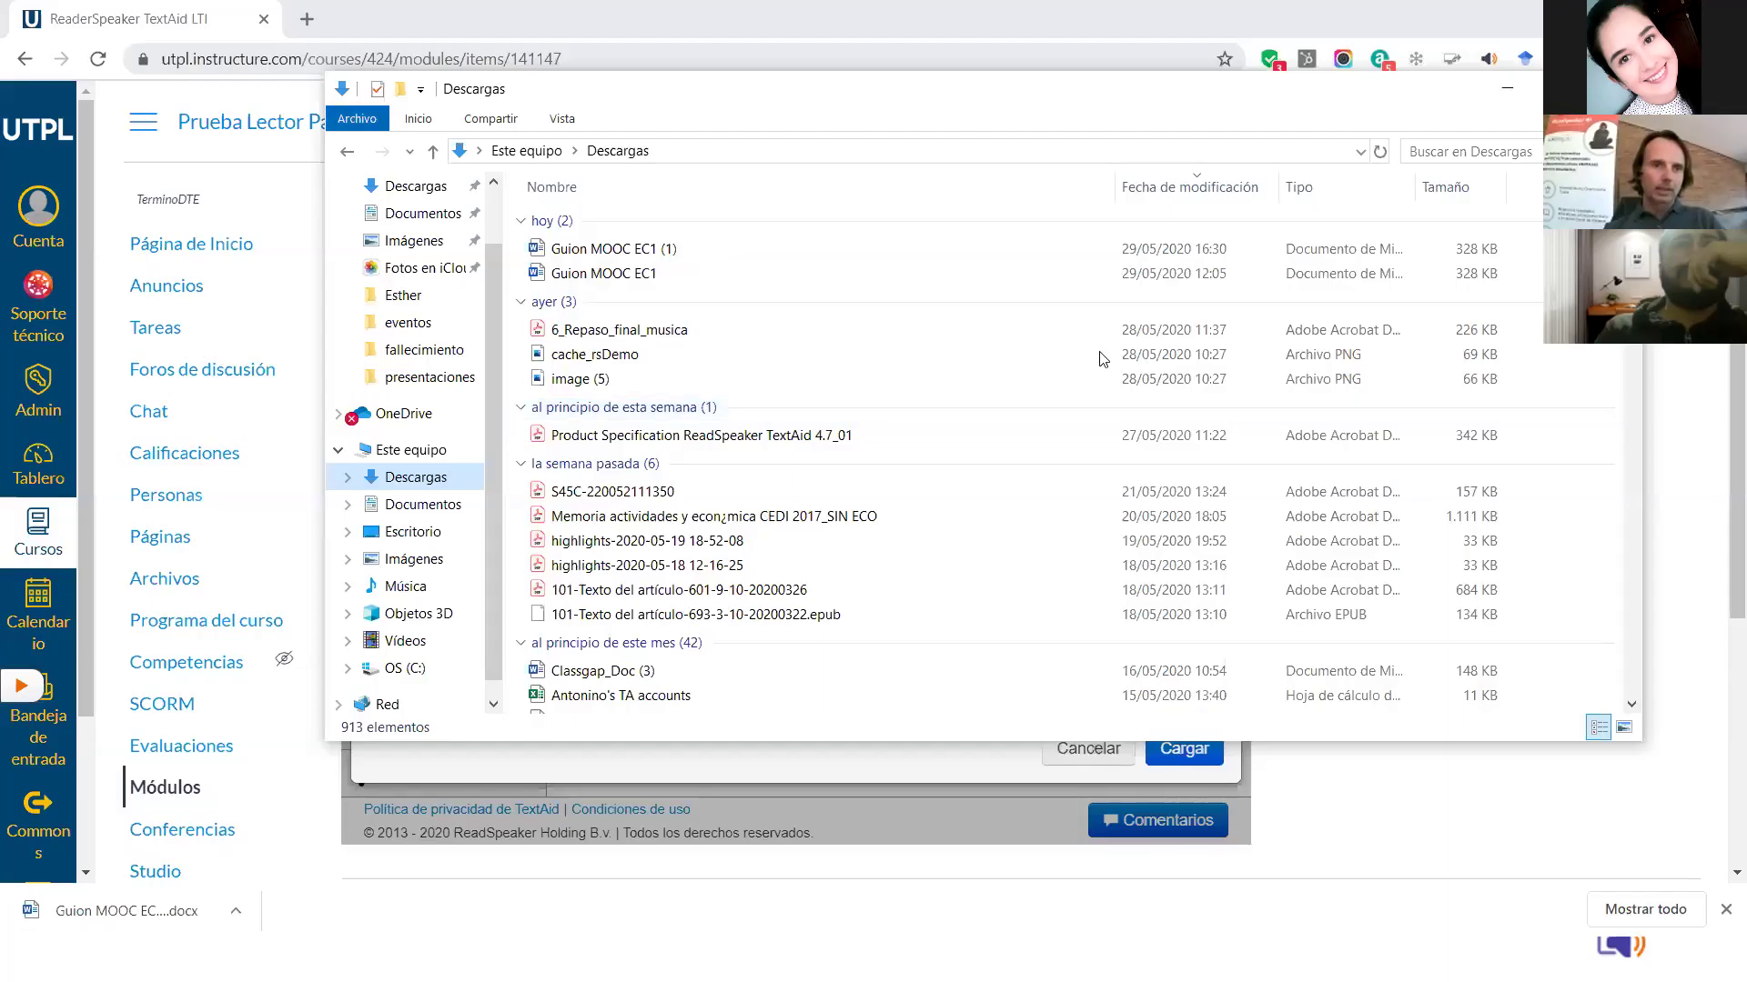
Add "Guion MOOC EC1" from the Descargas folder to the new document form, upload it and close the form.
{"action": "left_click_drag", "start_coordinate": [910, 88], "coordinate": [1215, 354]}
{"action": "left_click_drag", "start_coordinate": [924, 539], "coordinate": [546, 597]}
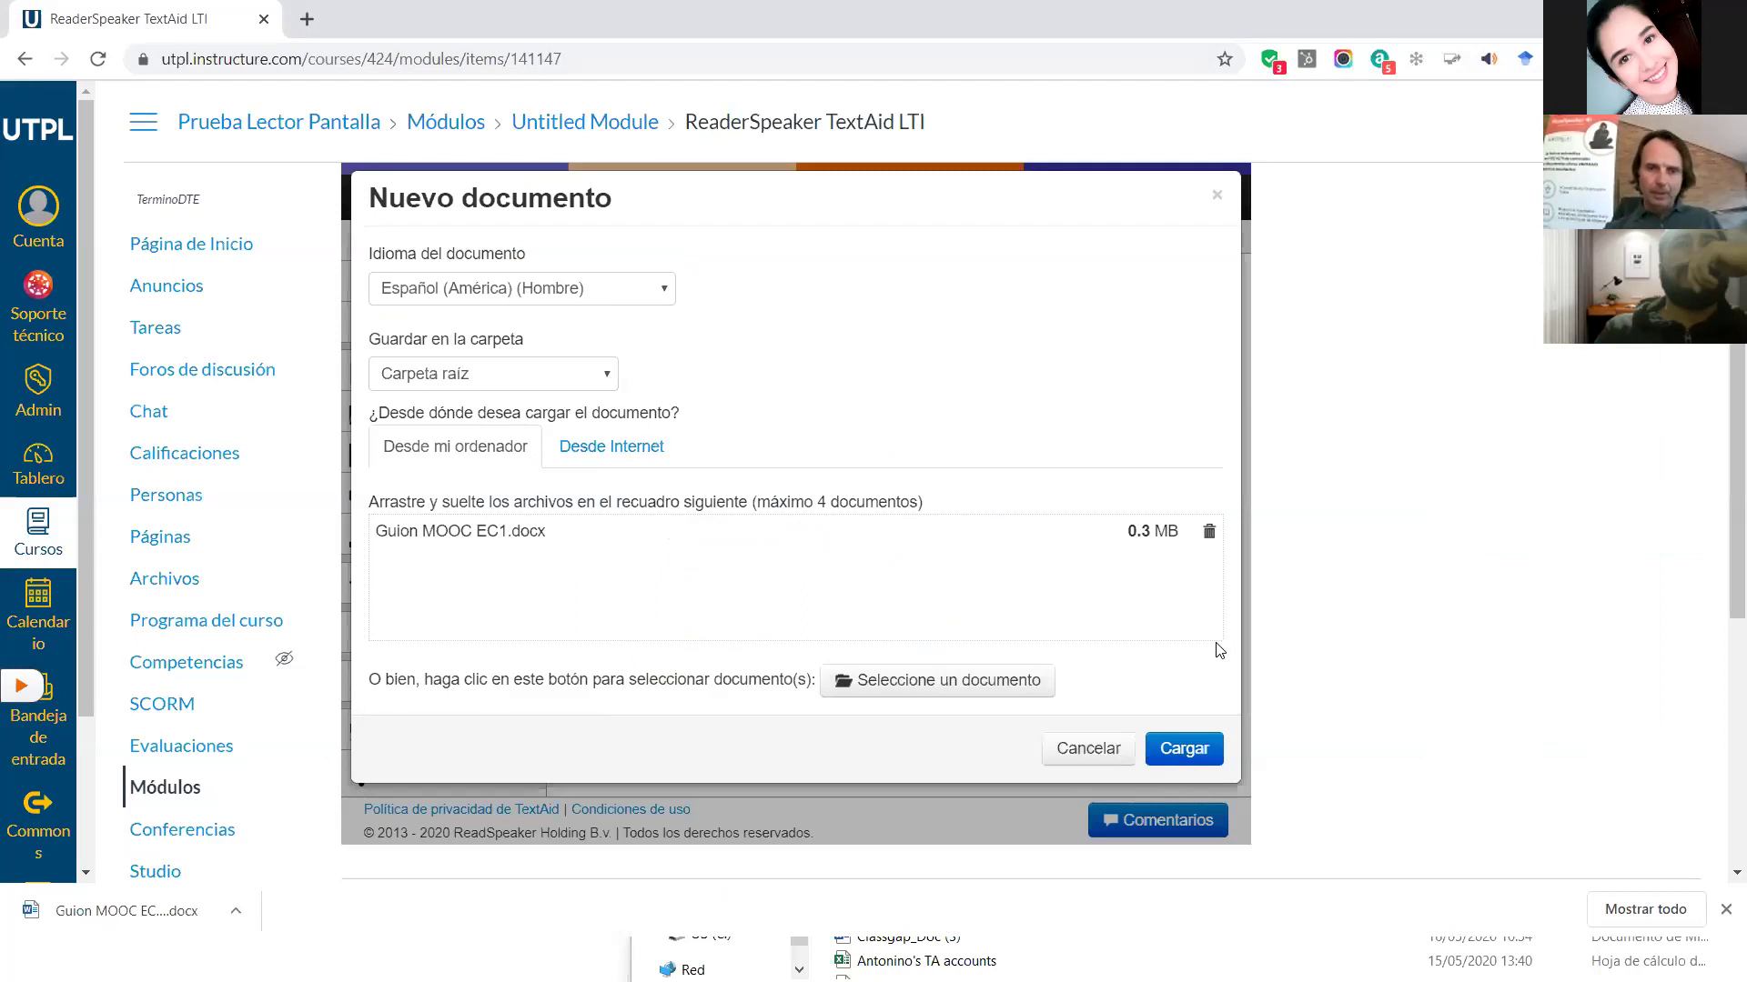
{"action": "left_click", "coordinate": [1177, 749]}
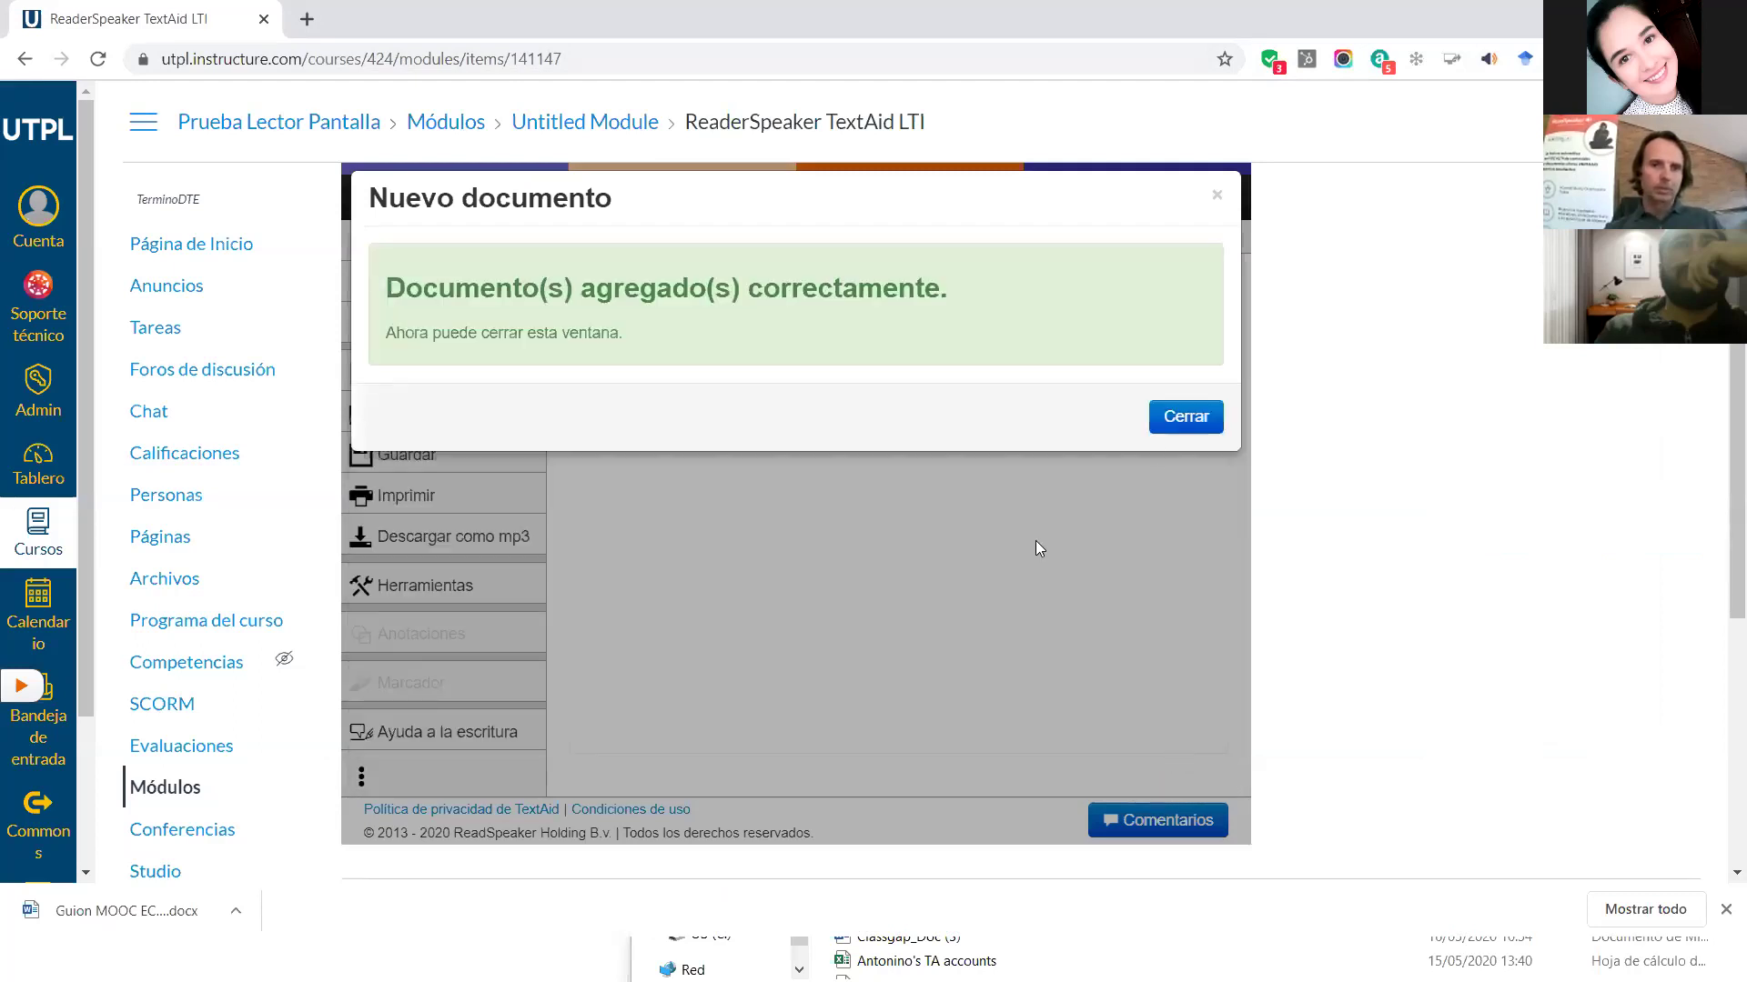
{"action": "left_click", "coordinate": [1187, 419]}
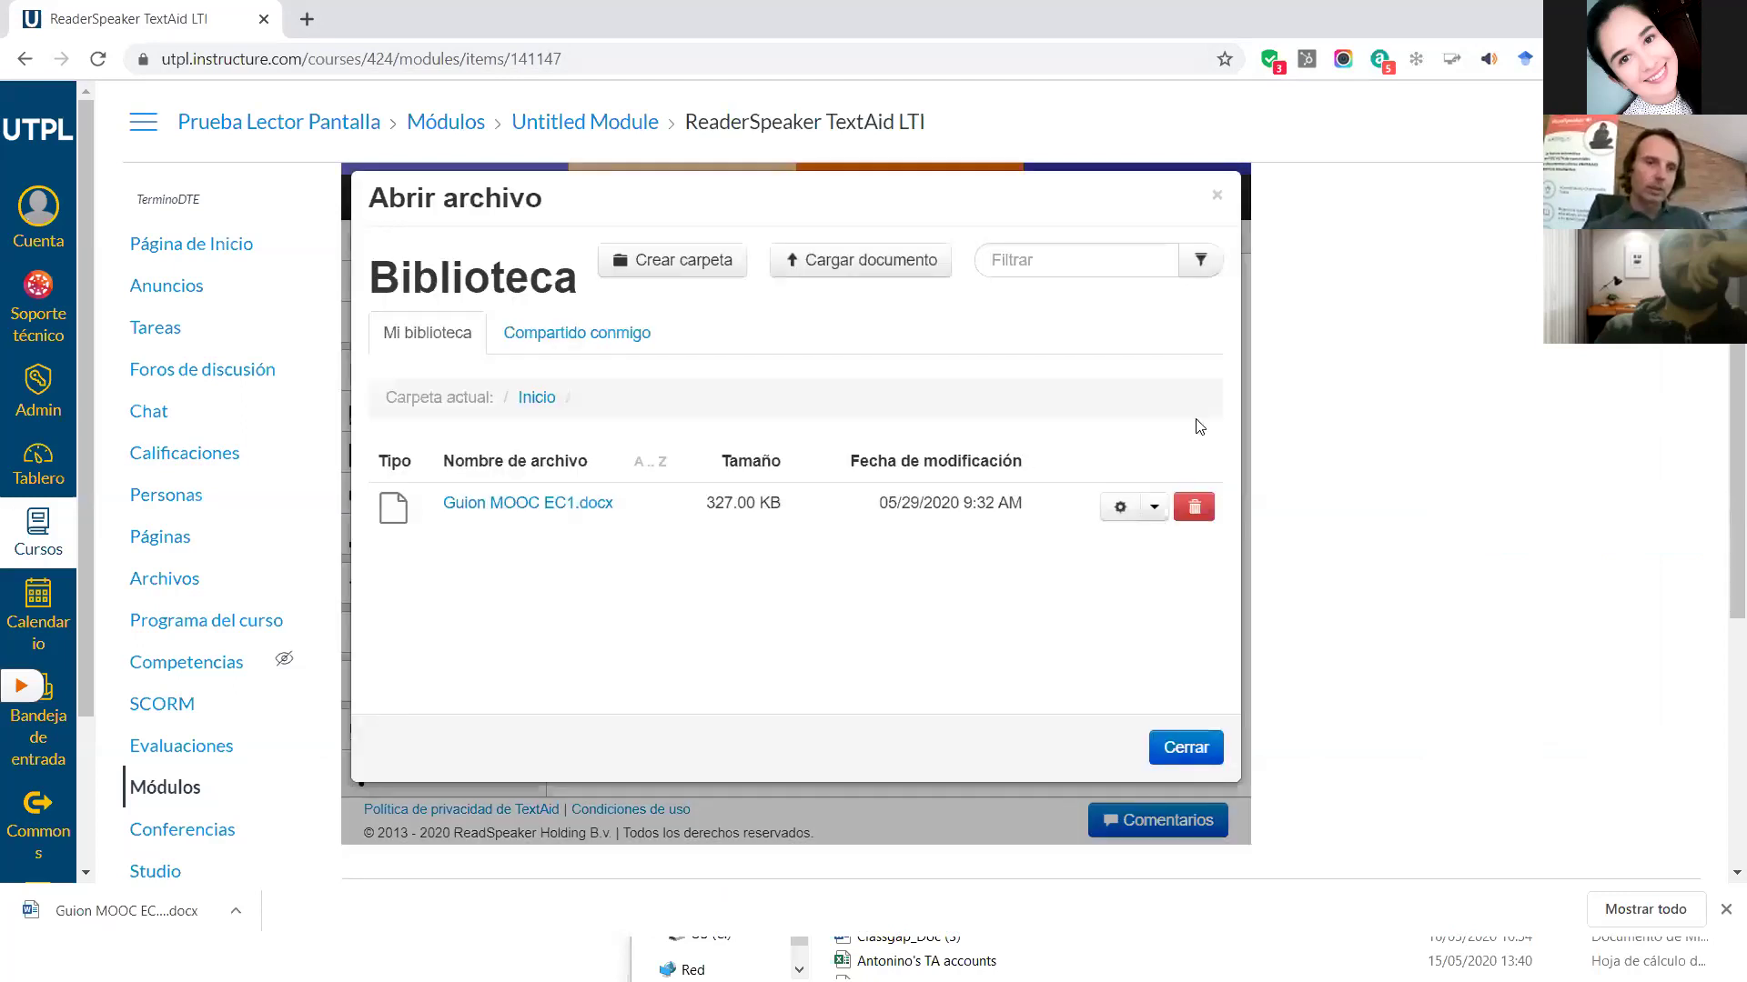
Open "Guion MOOC EC1.docx" from the Biblioteca, collapse the TextAid sidebar and enlarge the page.
{"action": "left_click", "coordinate": [501, 505]}
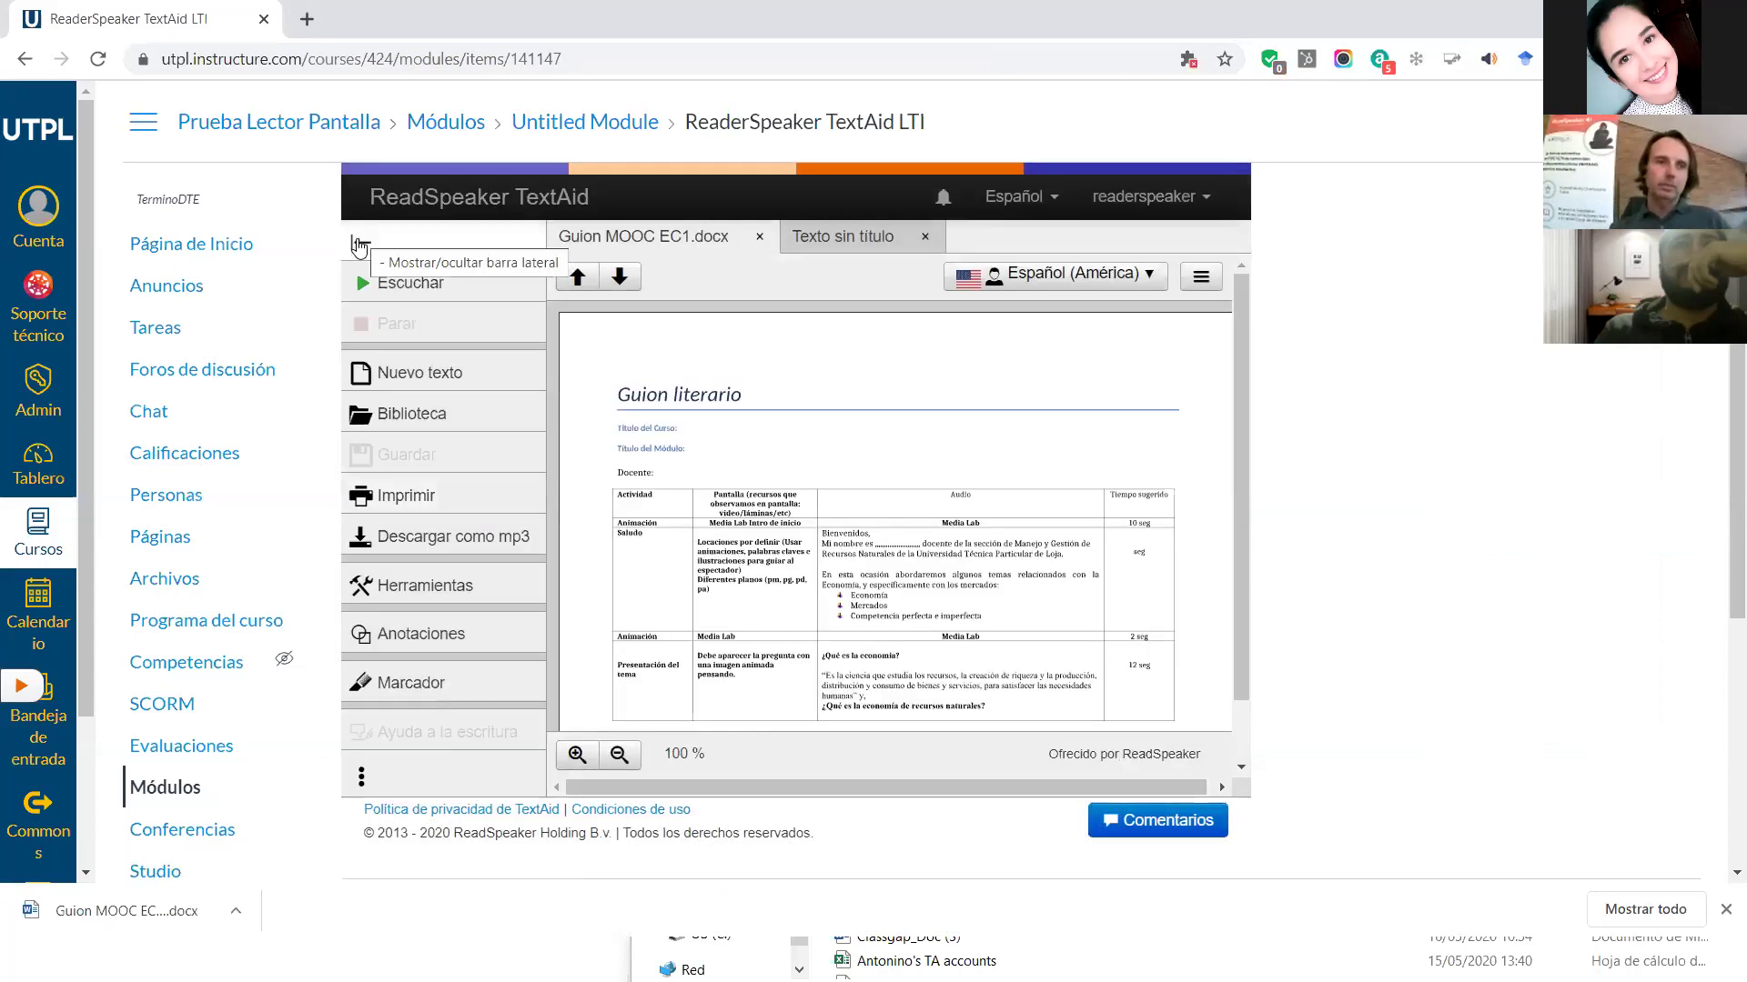
{"action": "left_click", "coordinate": [370, 240]}
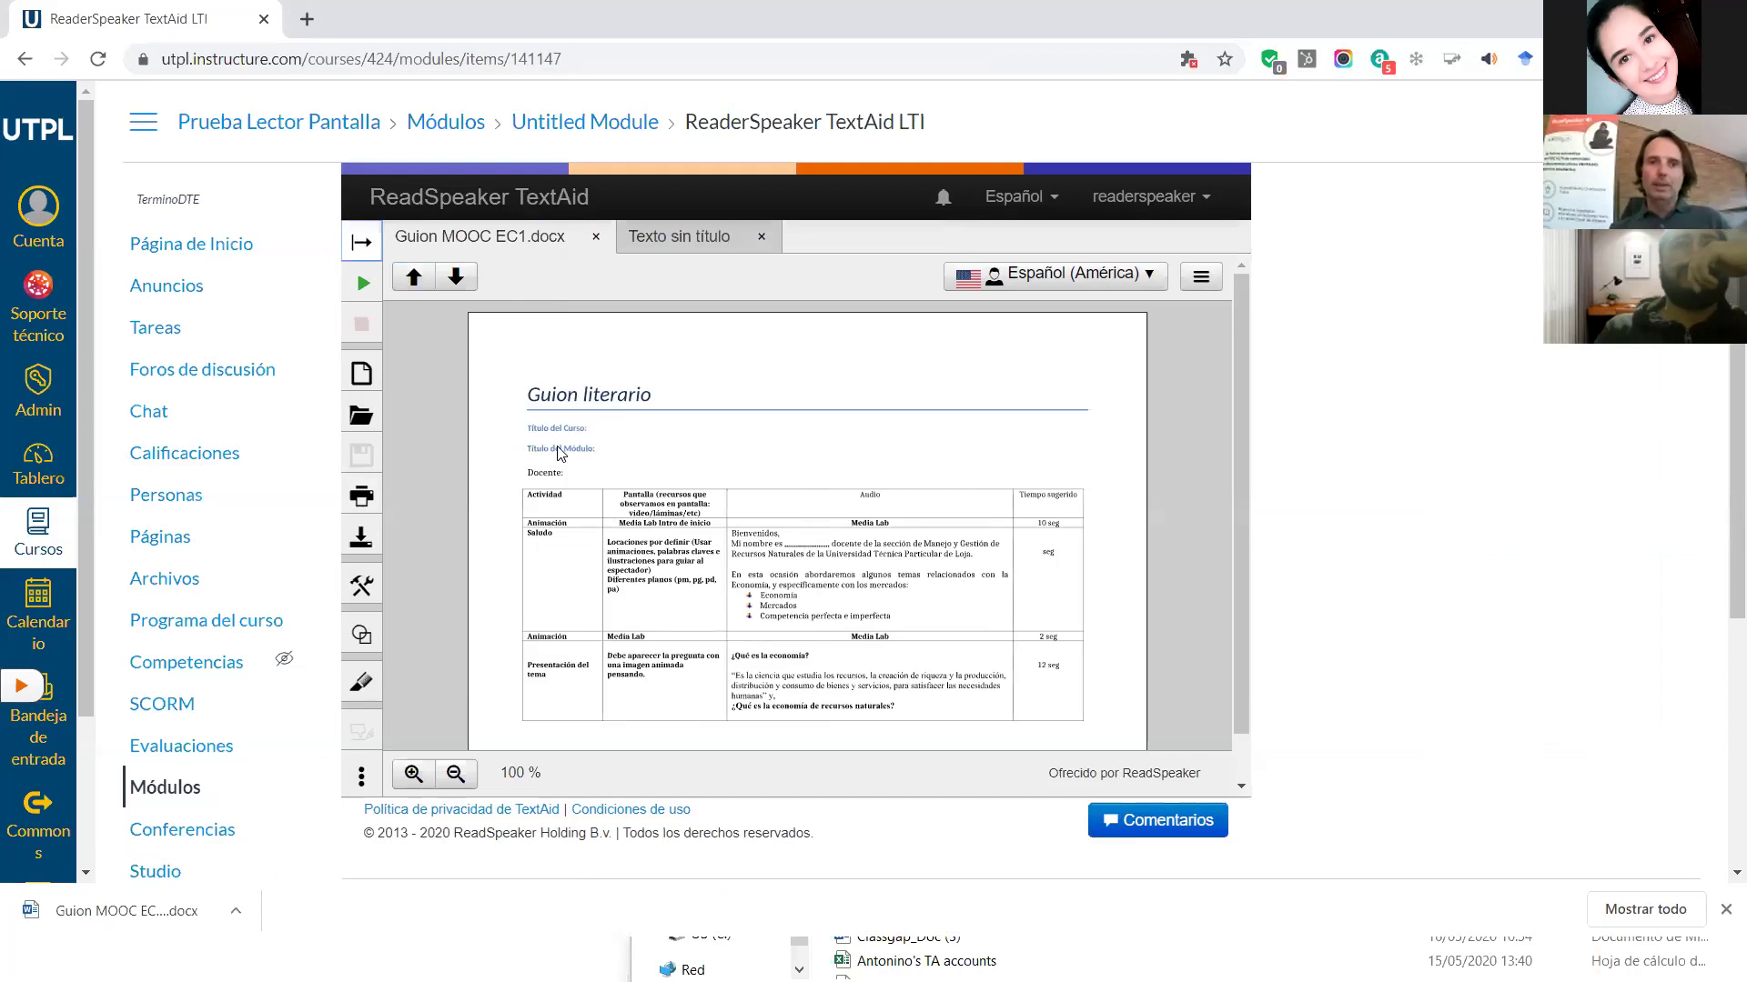
{"action": "key", "text": "ctrl+plus"}
{"action": "key", "text": "ctrl+plus"}
{"action": "key", "text": "ctrl+plus"}
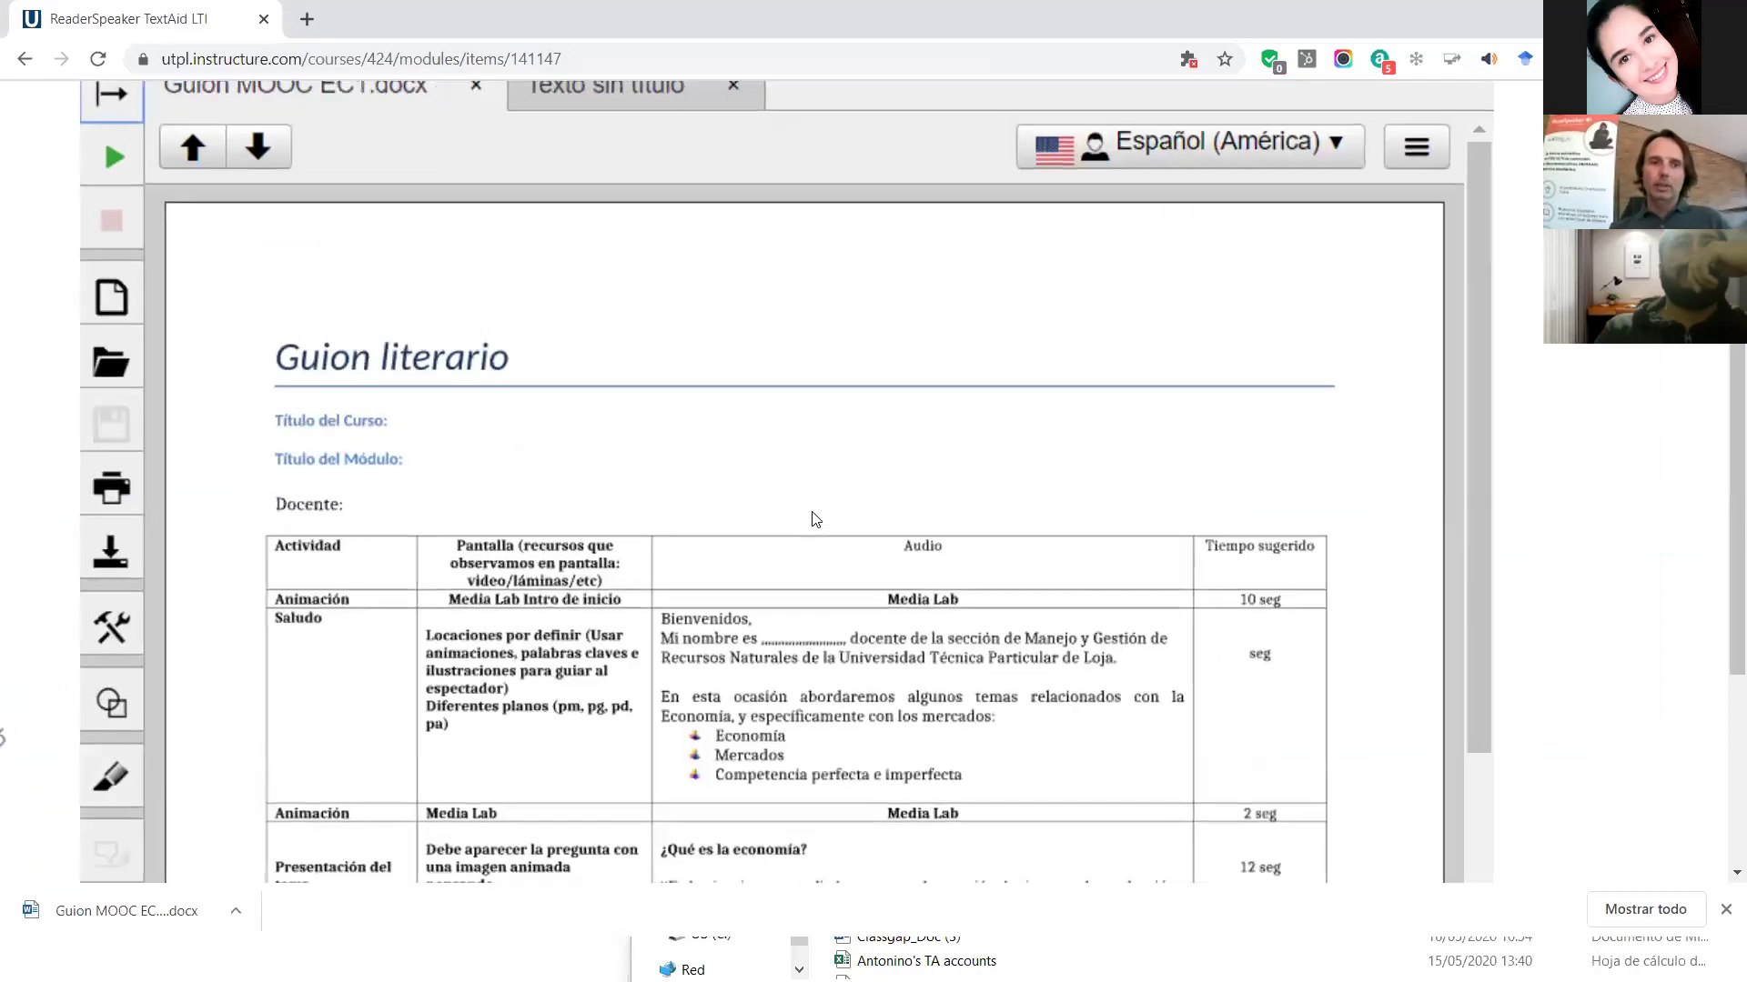
Have the "Guion literario" document read aloud from its beginning, and stop the reading.
{"action": "scroll", "coordinate": [764, 381], "scroll_direction": "up", "scroll_amount": 1}
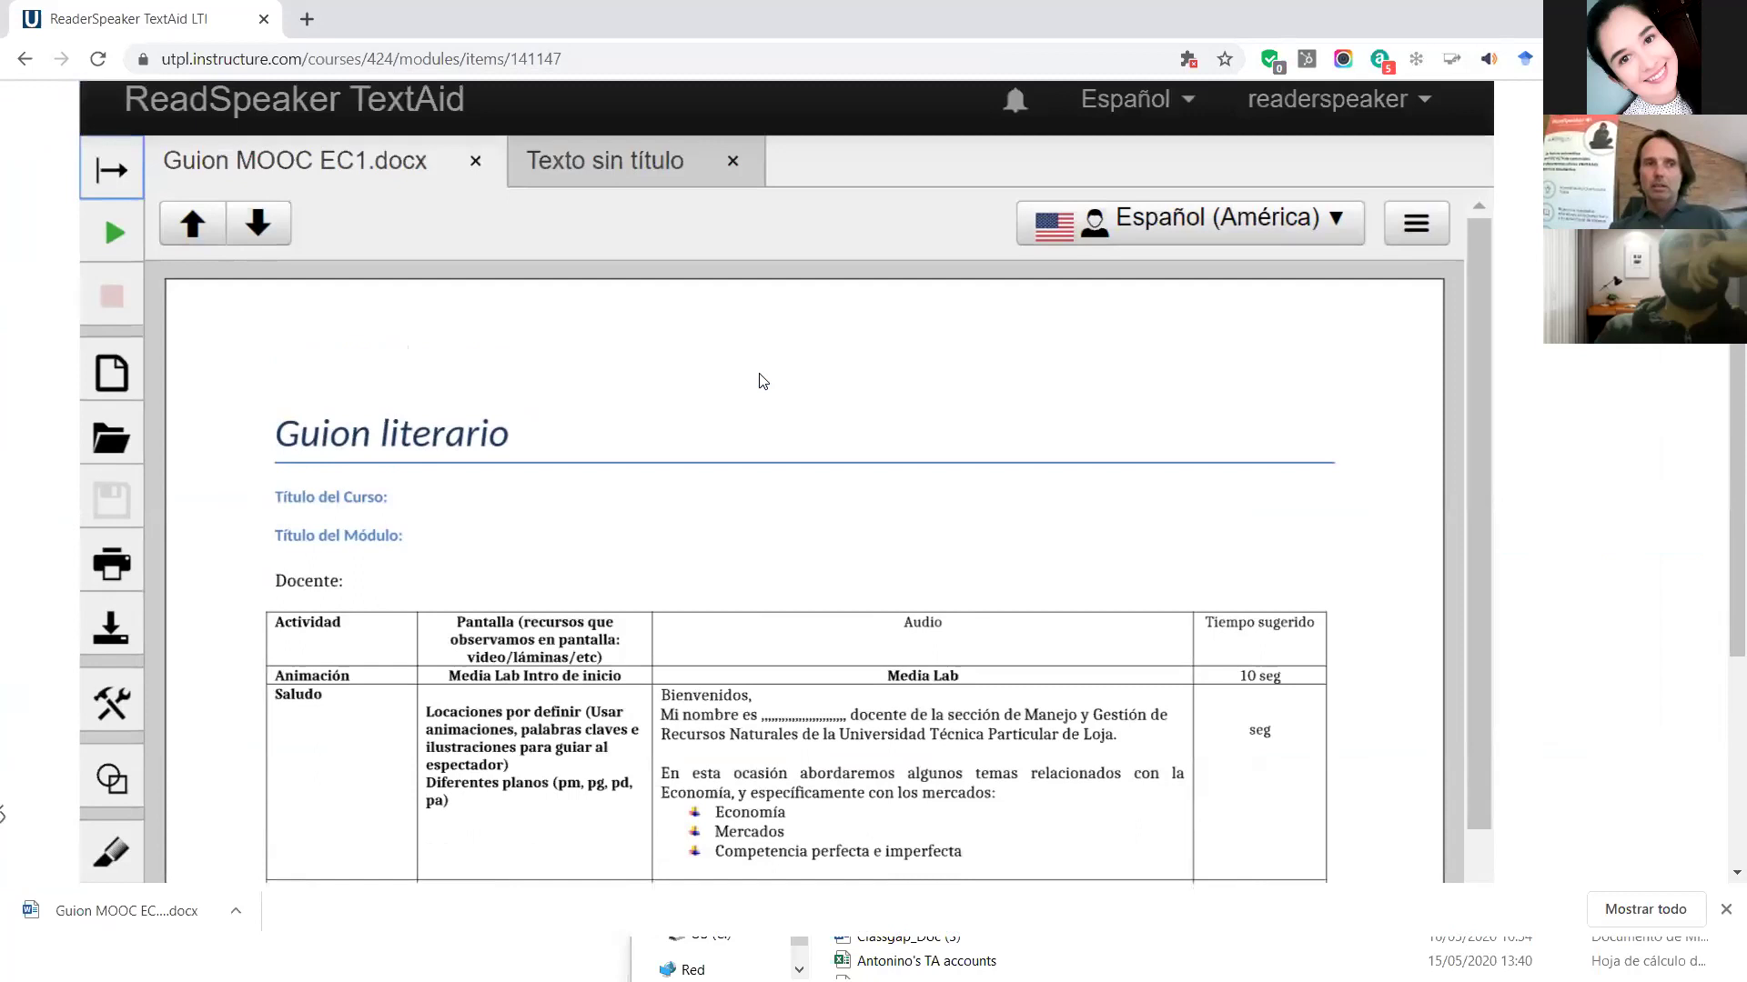
{"action": "scroll", "coordinate": [763, 381], "scroll_direction": "down", "scroll_amount": 1}
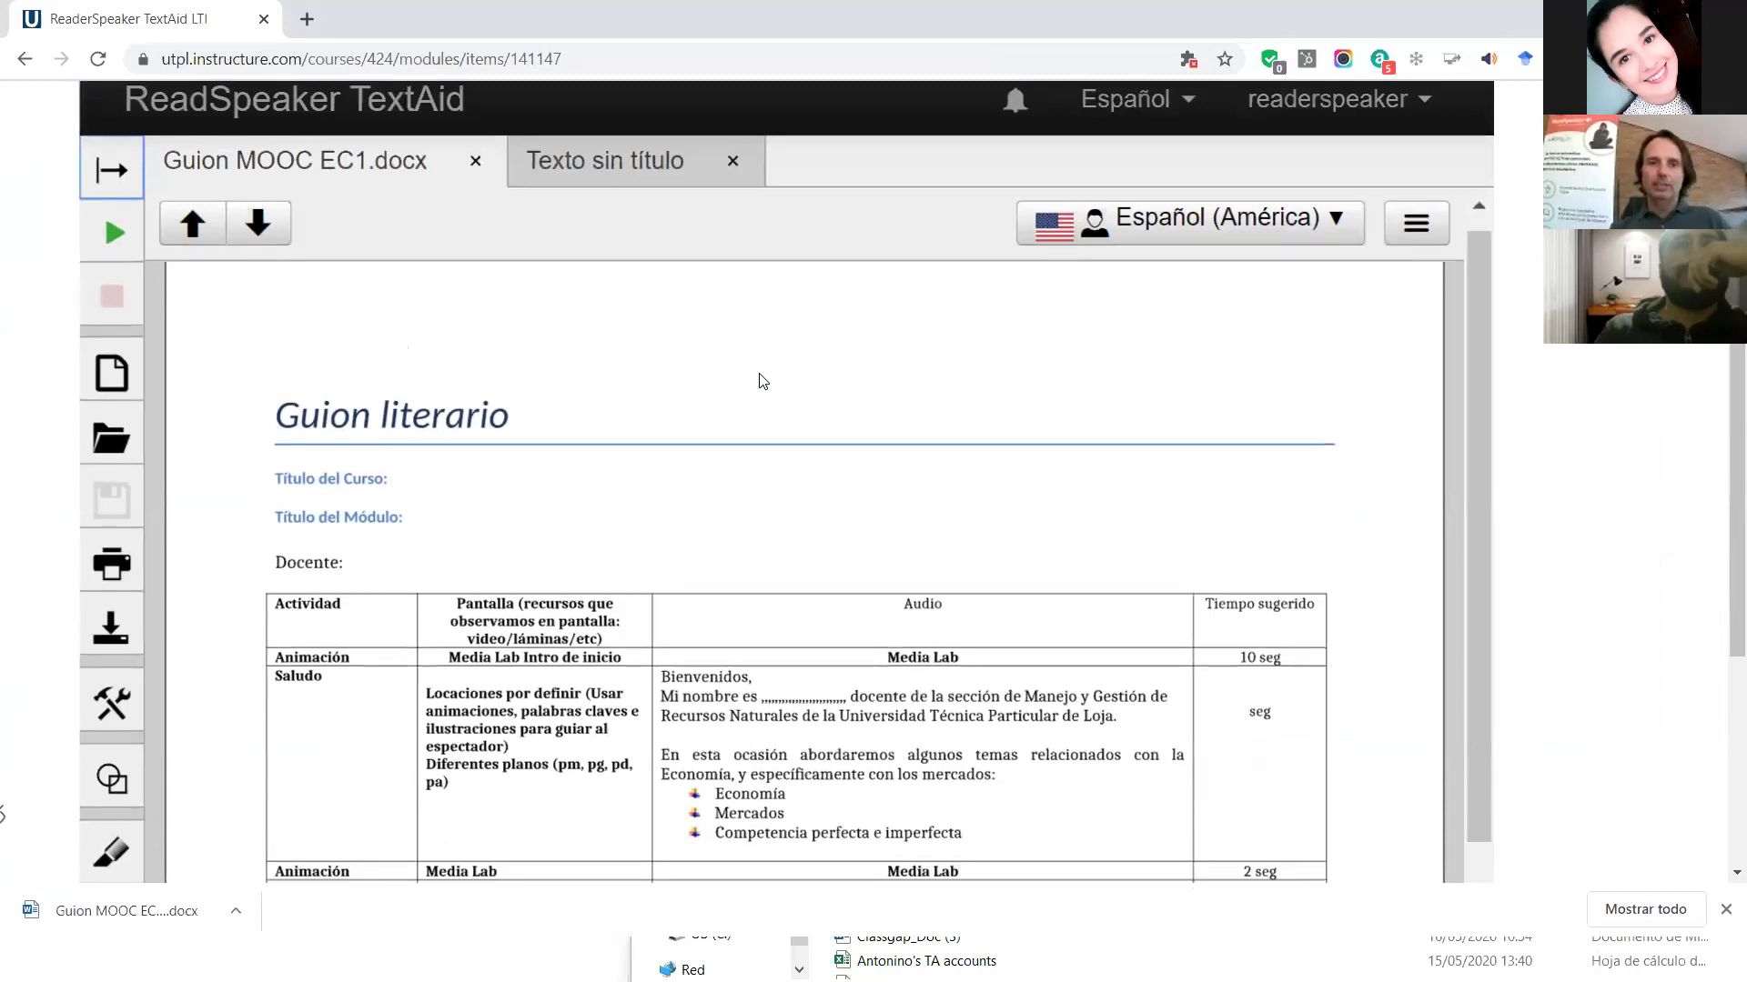
{"action": "scroll", "coordinate": [762, 379], "scroll_direction": "down", "scroll_amount": 3}
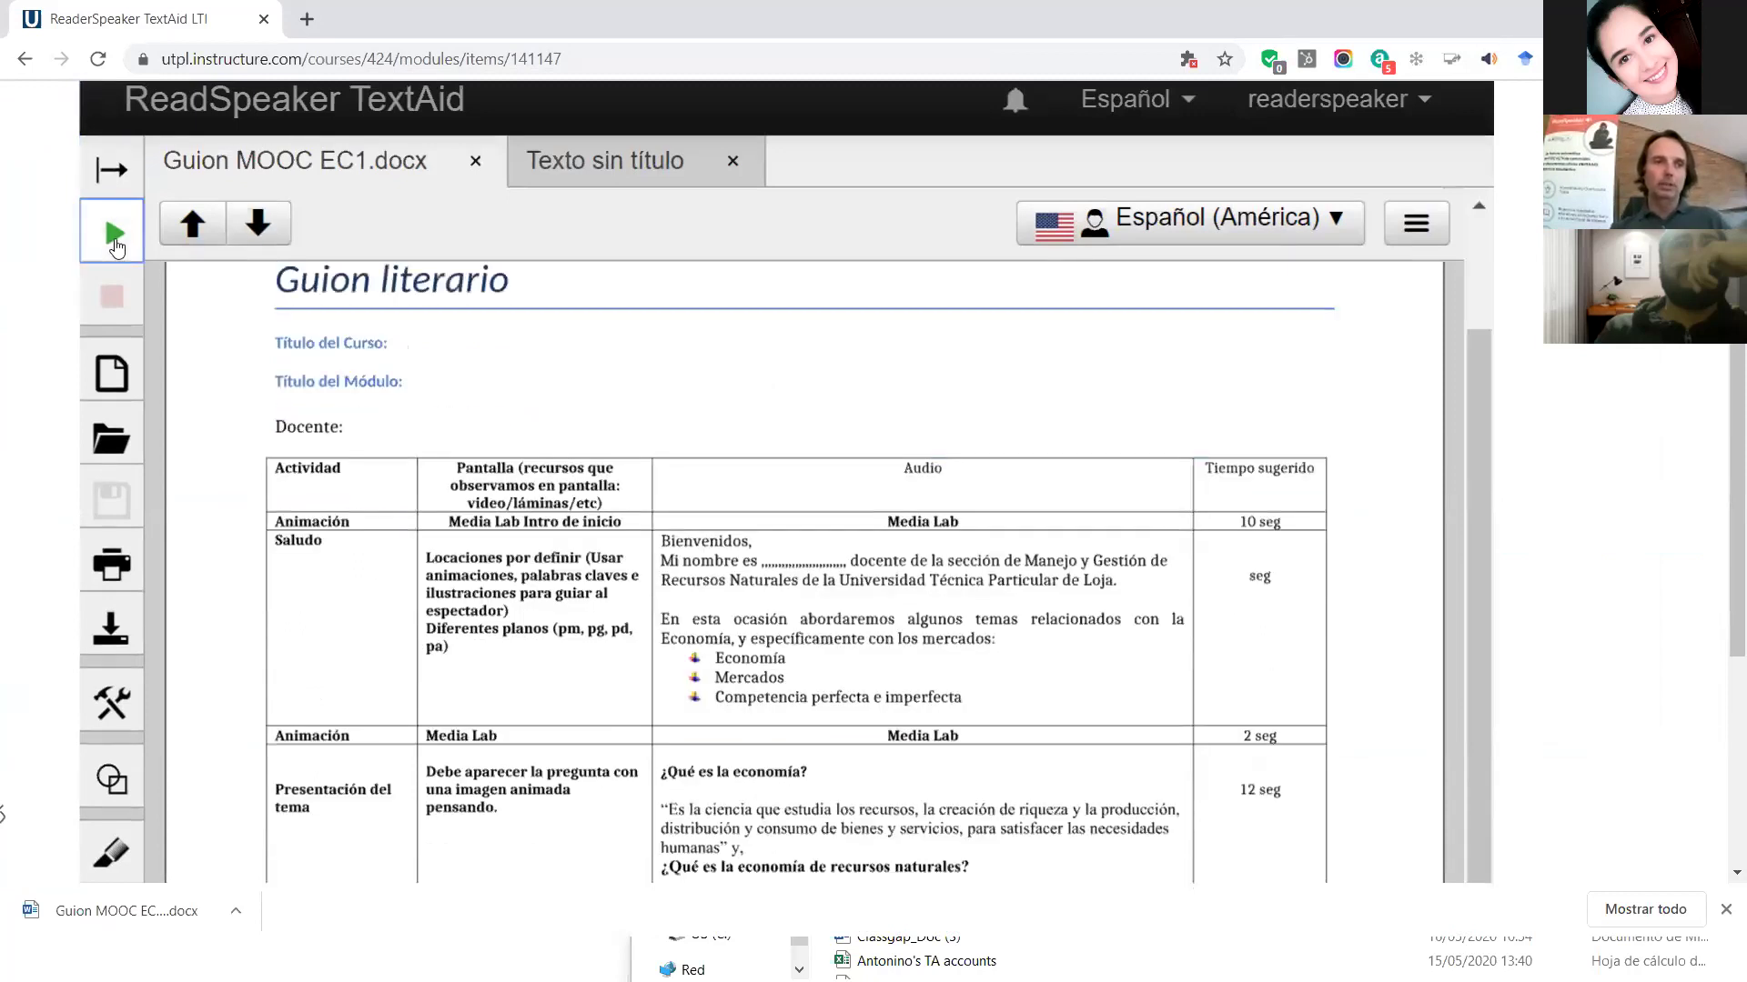
{"action": "left_click", "coordinate": [116, 244]}
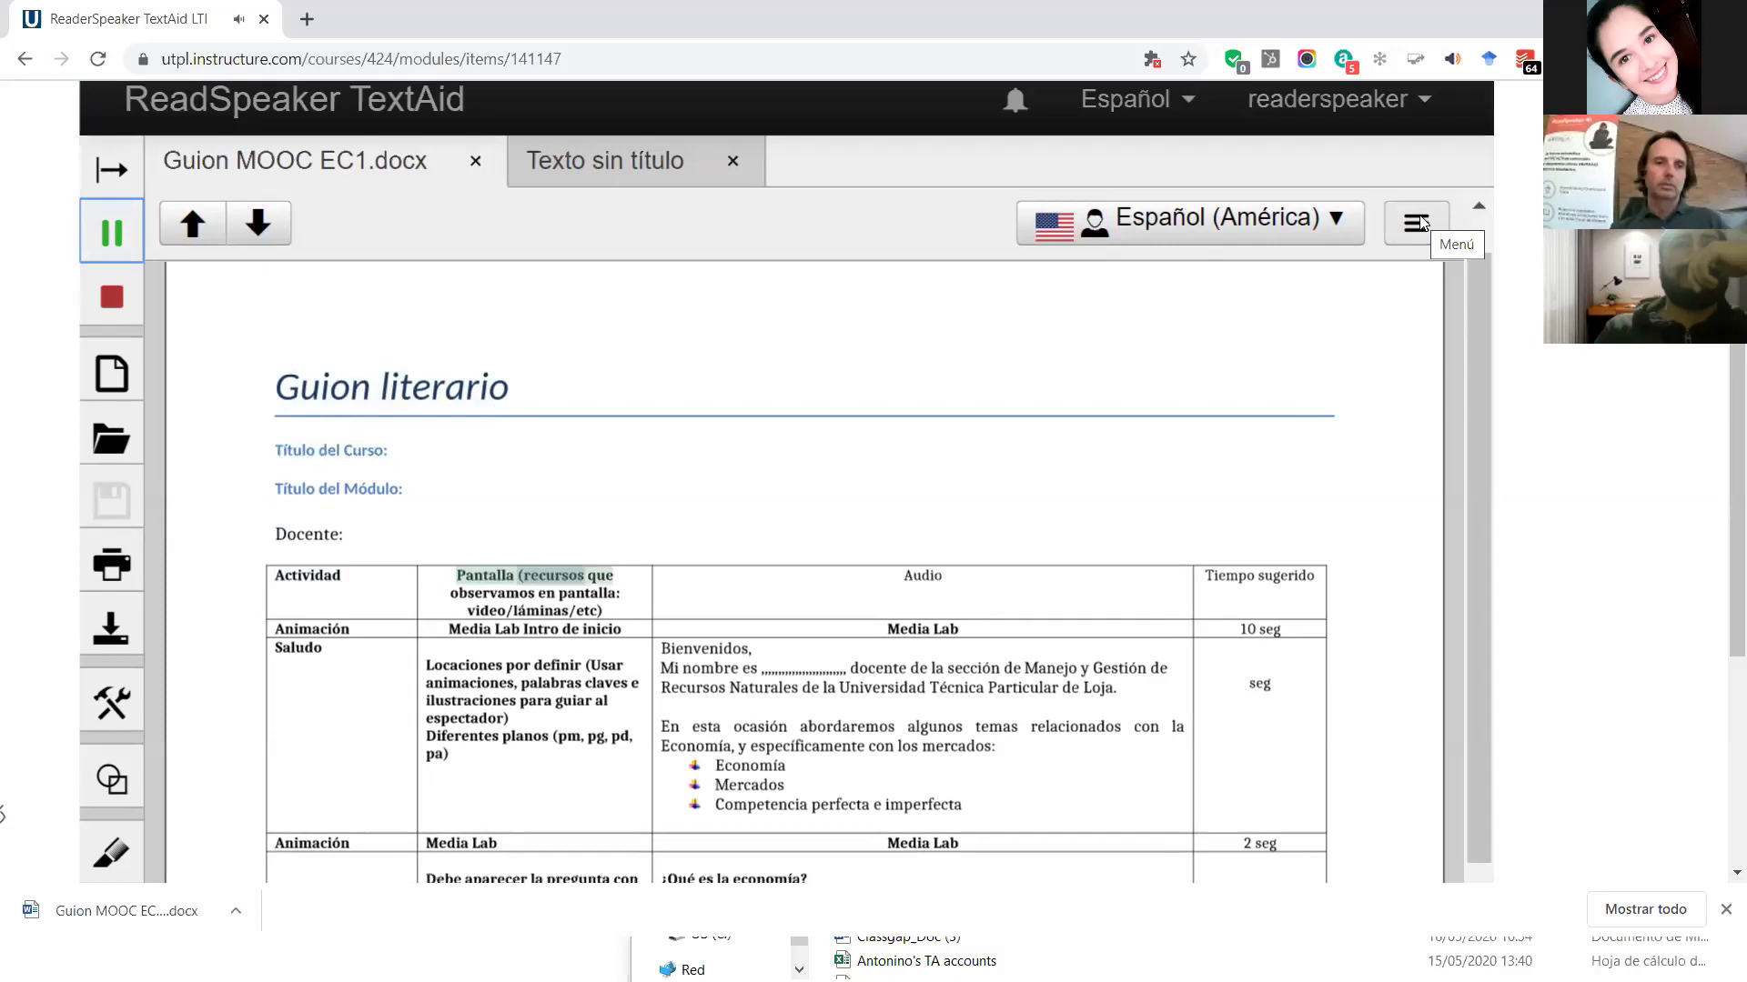
{"action": "left_click", "coordinate": [106, 300]}
Switch "Guion MOOC EC1.docx" to "Modo texto" and look through its text down to the economics section and back.
{"action": "left_click", "coordinate": [1416, 222]}
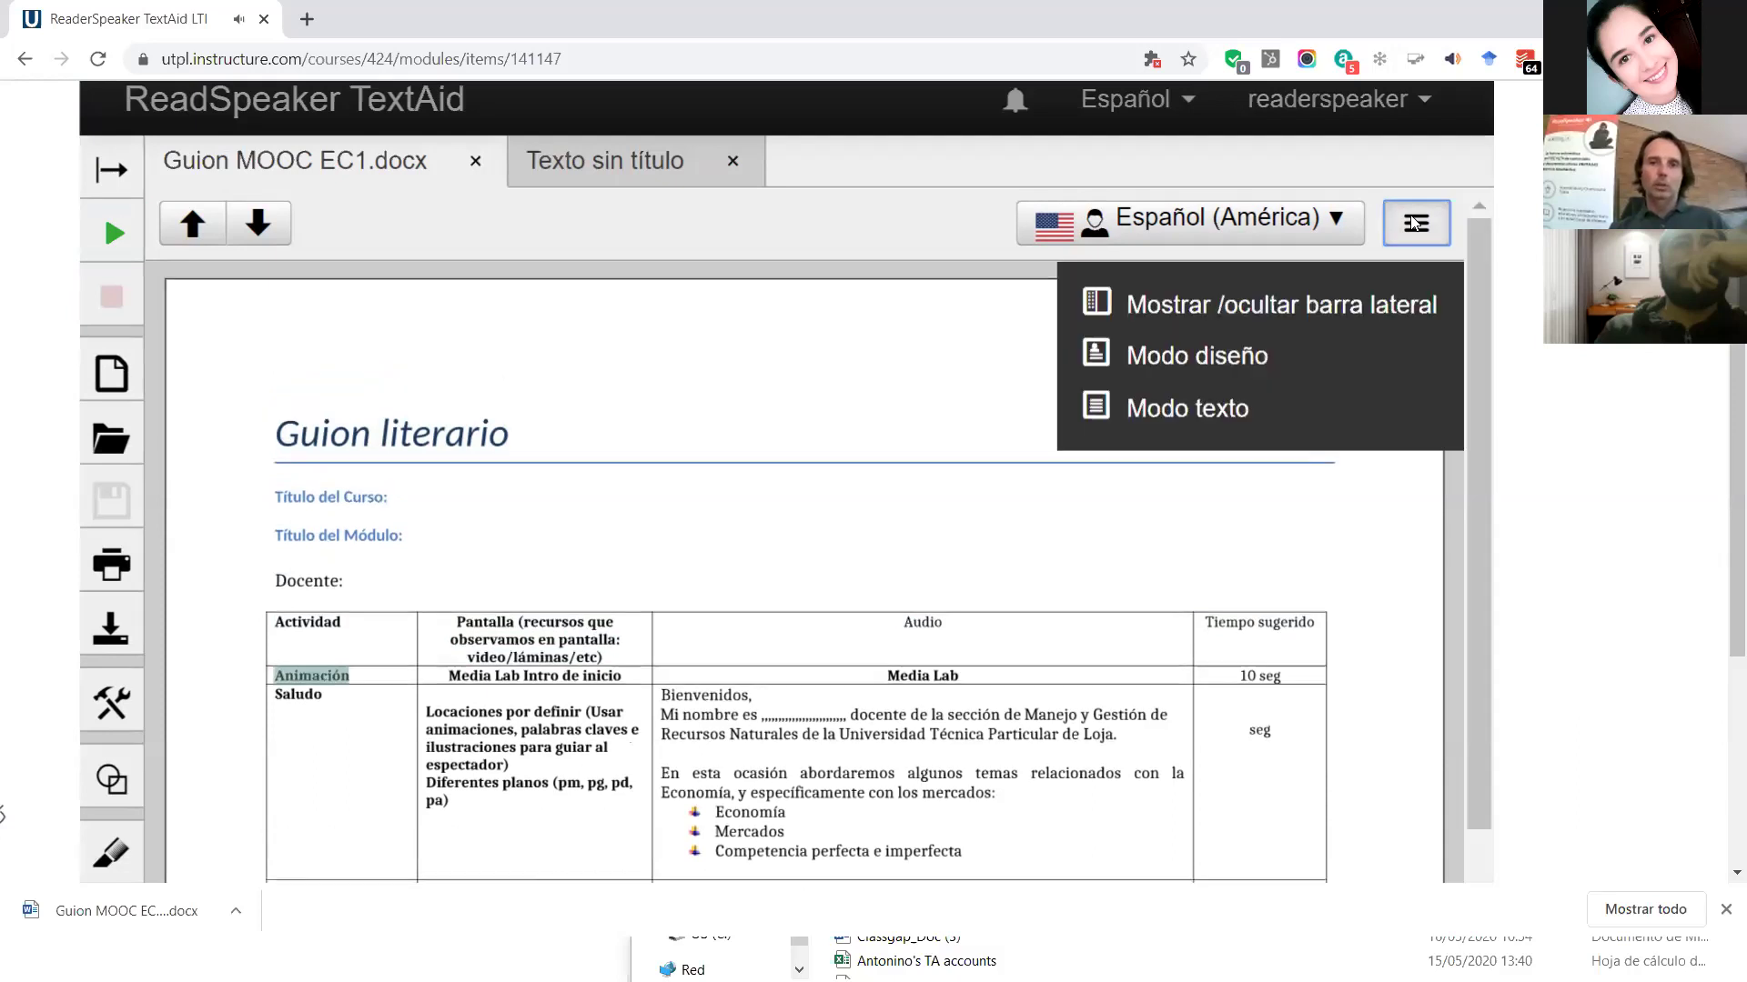
{"action": "left_click", "coordinate": [1153, 403]}
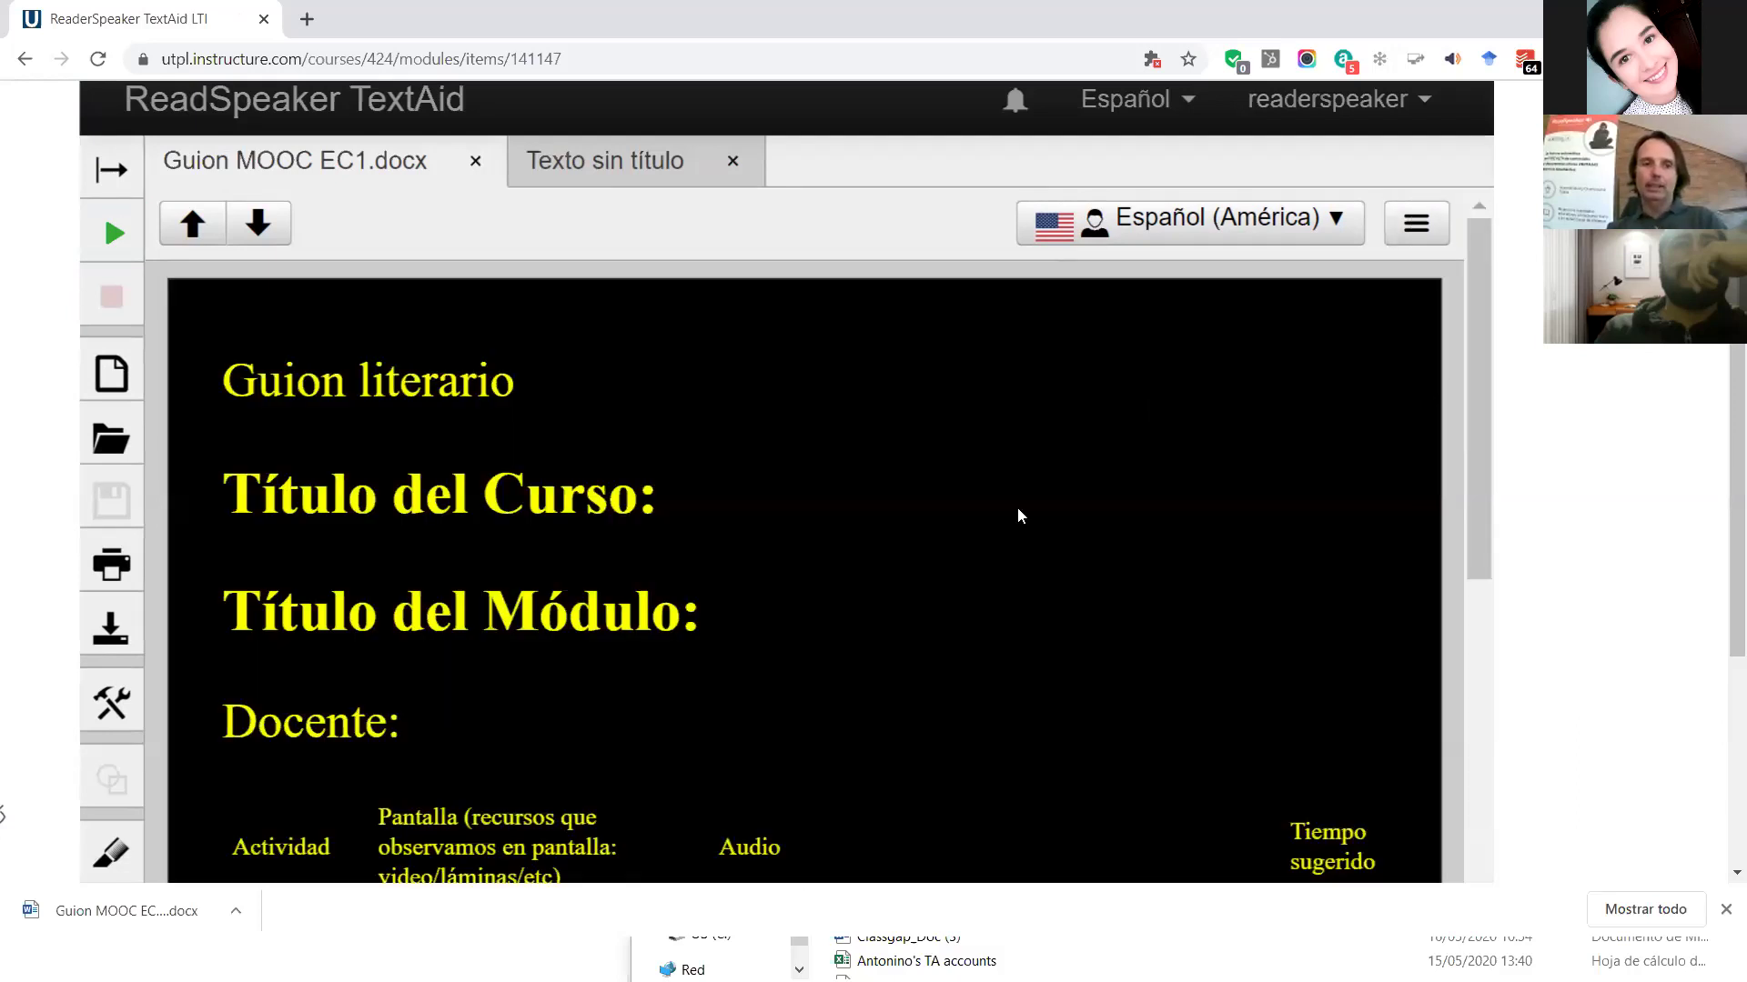
{"action": "scroll", "coordinate": [930, 605], "scroll_direction": "down", "scroll_amount": 5}
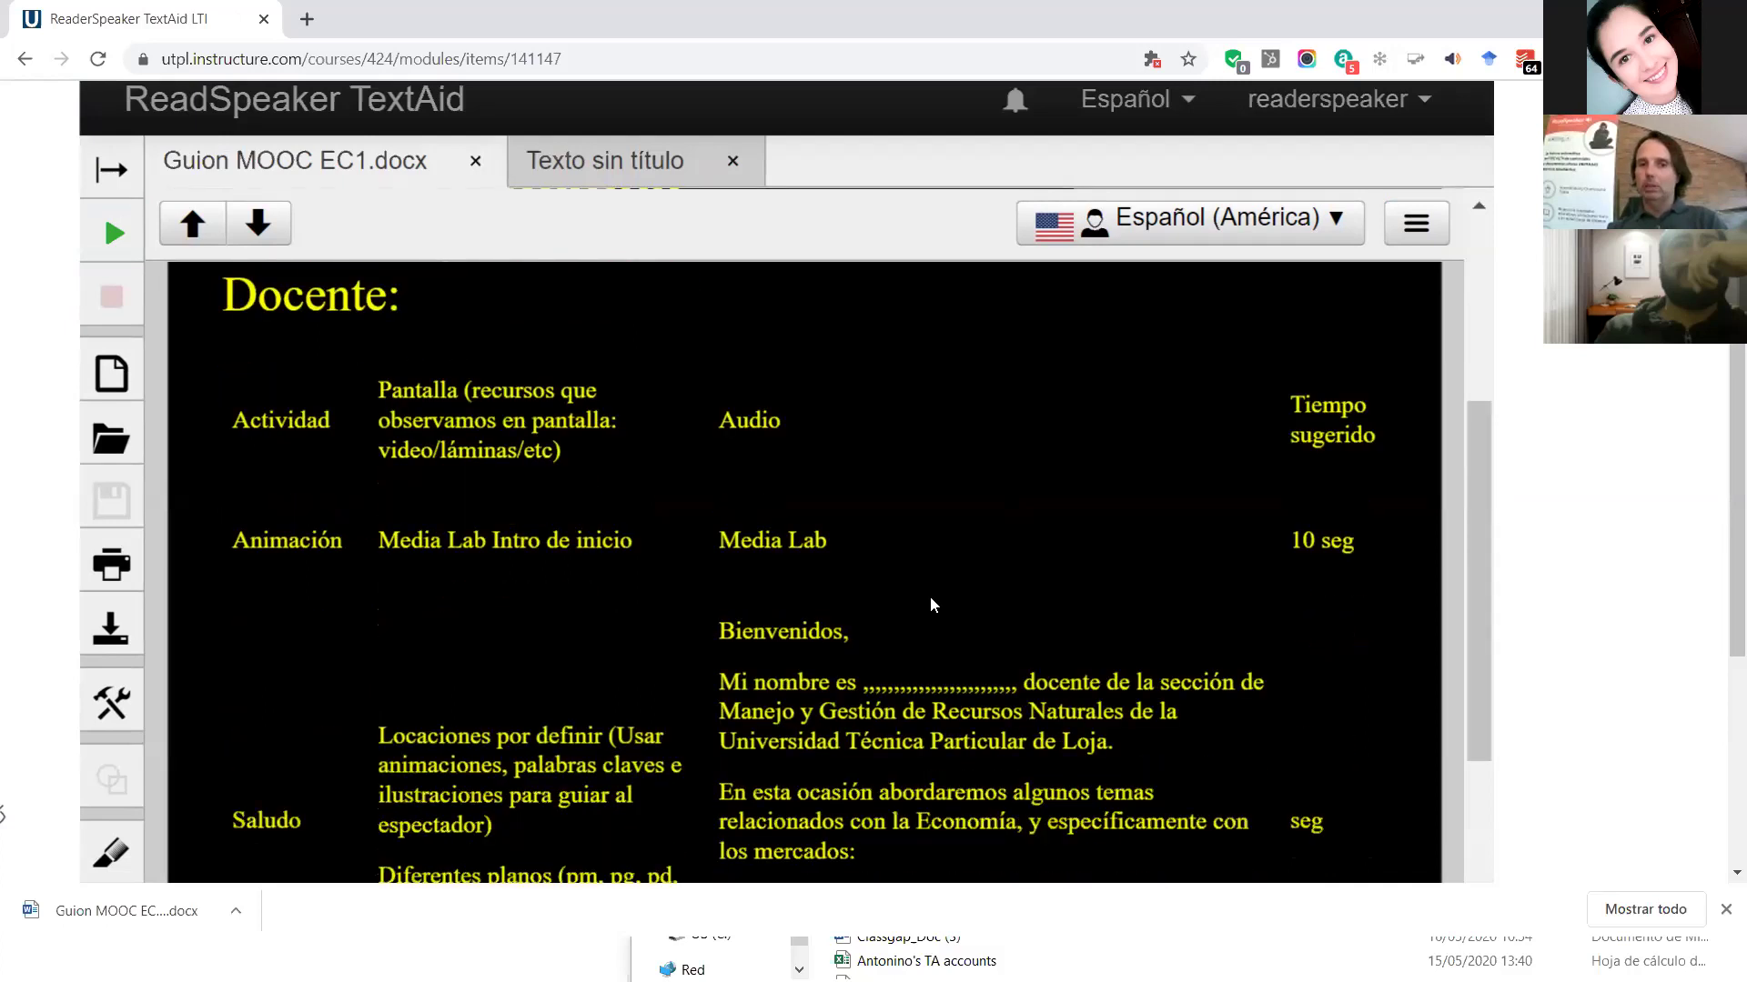
{"action": "scroll", "coordinate": [930, 605], "scroll_direction": "down", "scroll_amount": 1}
{"action": "scroll", "coordinate": [930, 598], "scroll_direction": "down", "scroll_amount": 8}
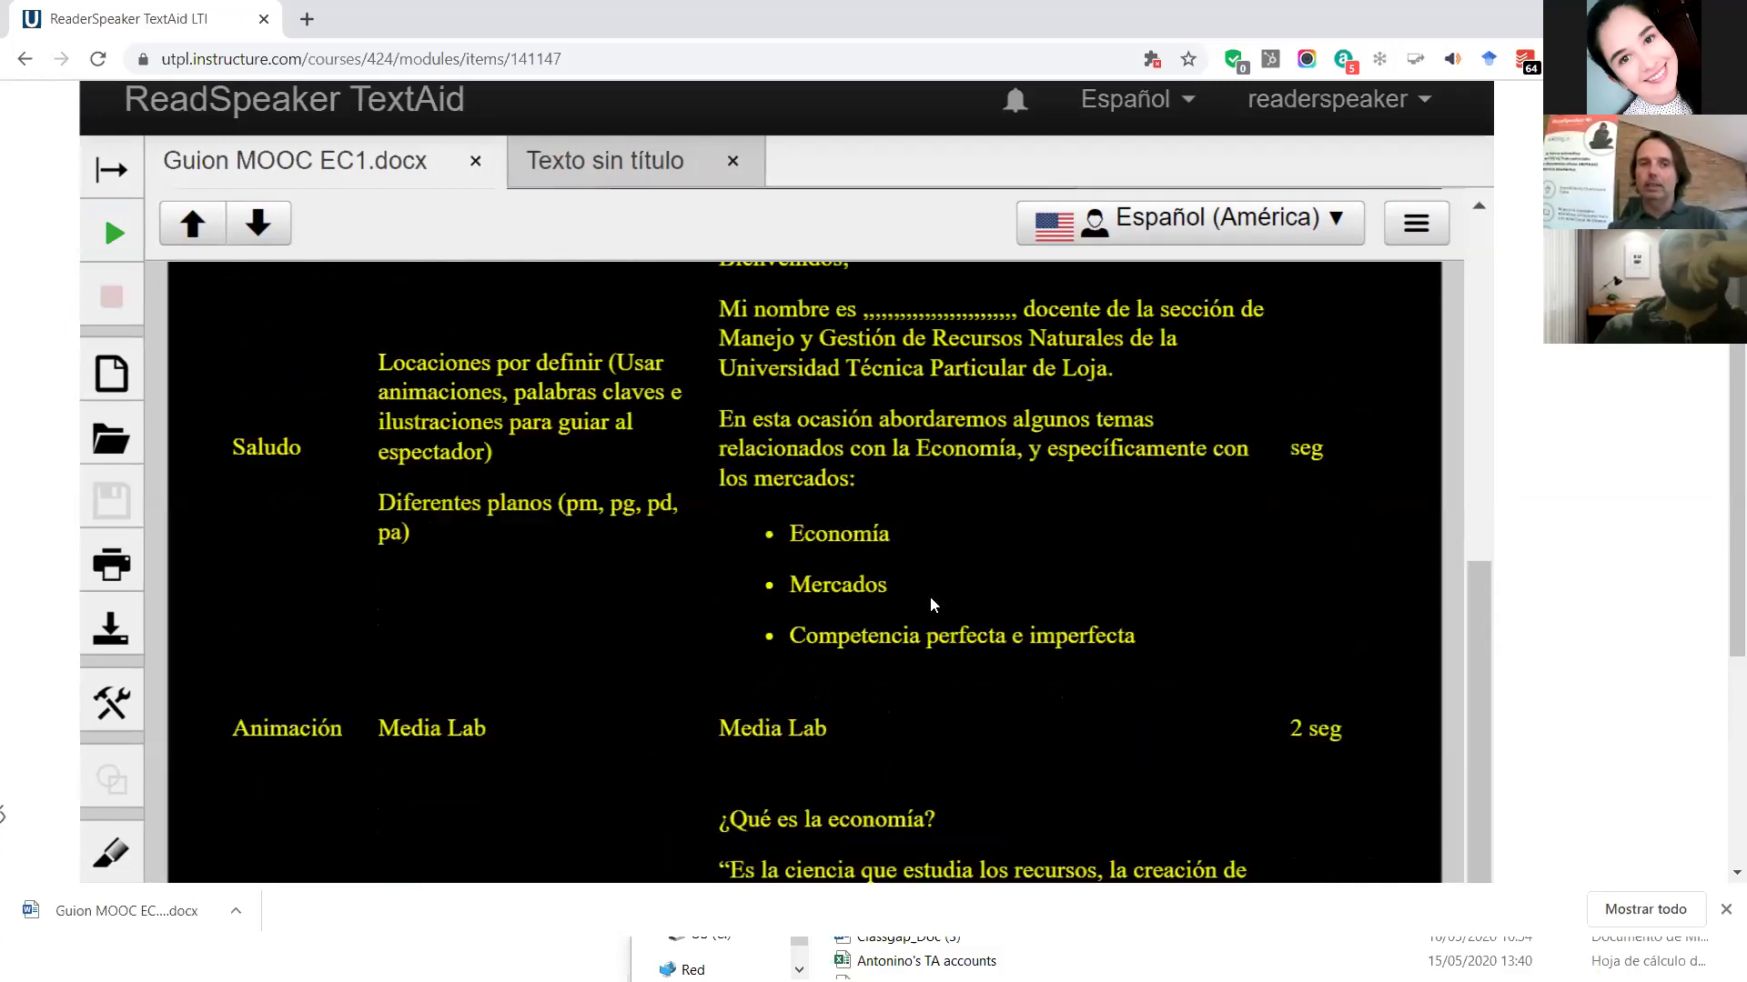
{"action": "scroll", "coordinate": [930, 605], "scroll_direction": "up", "scroll_amount": 7}
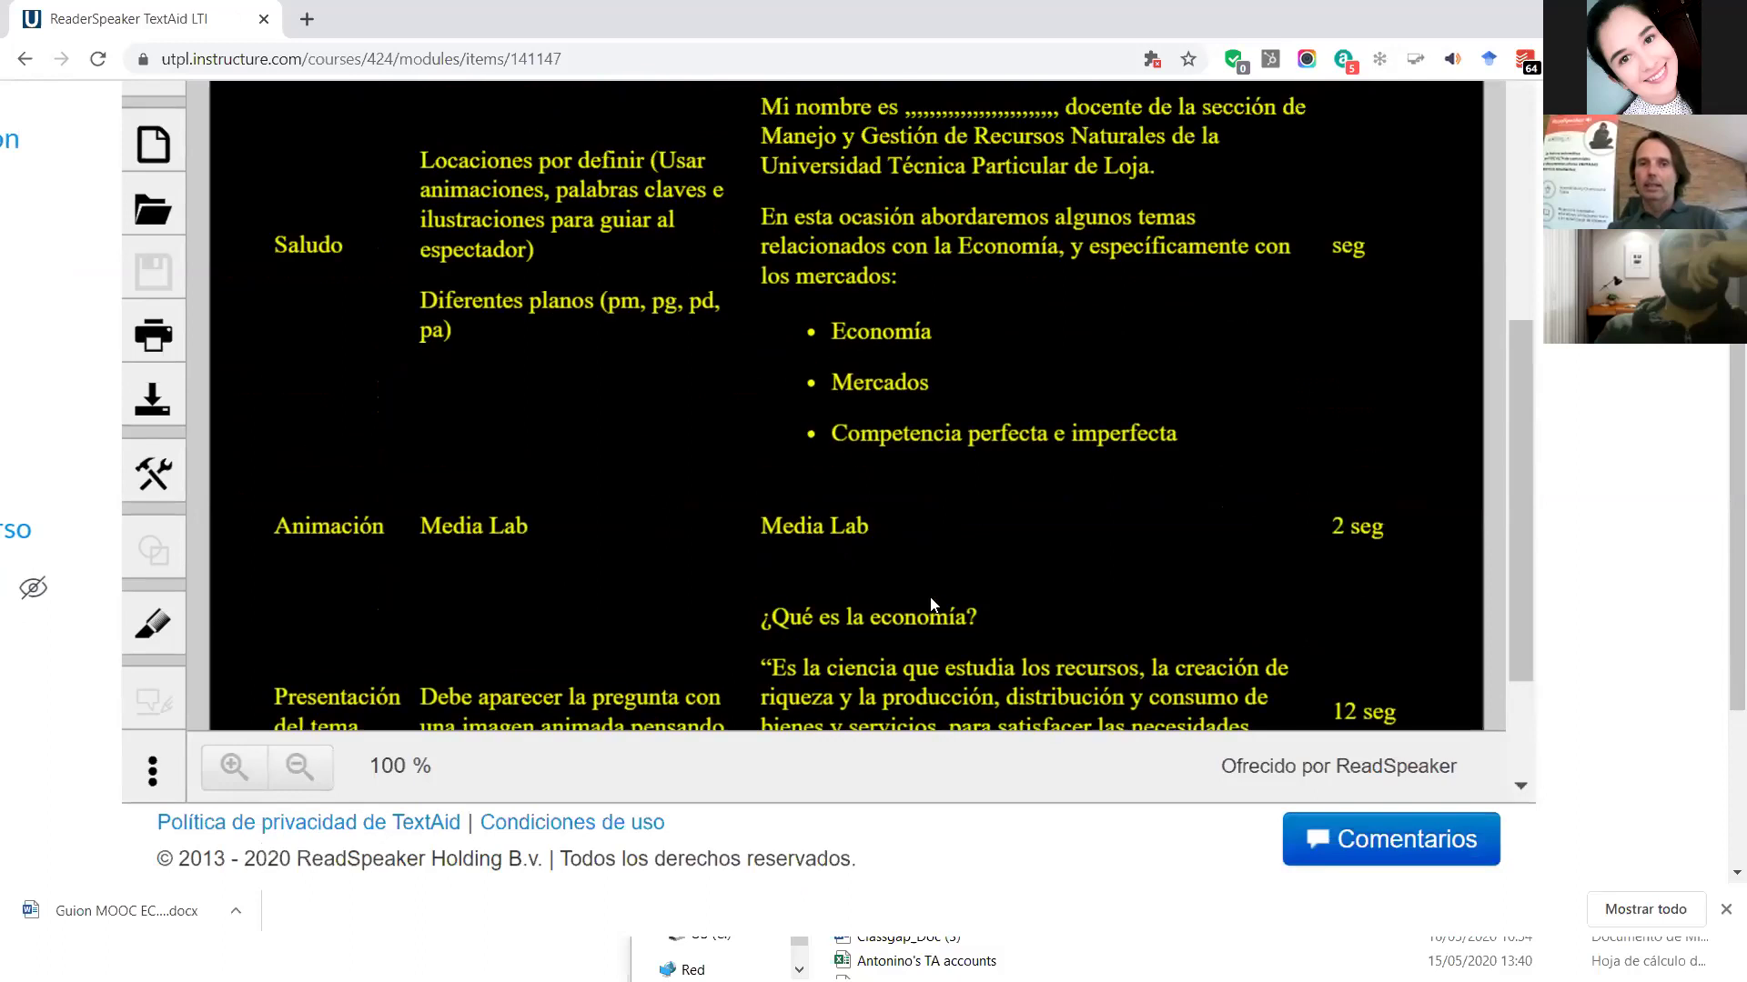
{"action": "scroll", "coordinate": [930, 601], "scroll_direction": "up", "scroll_amount": 5}
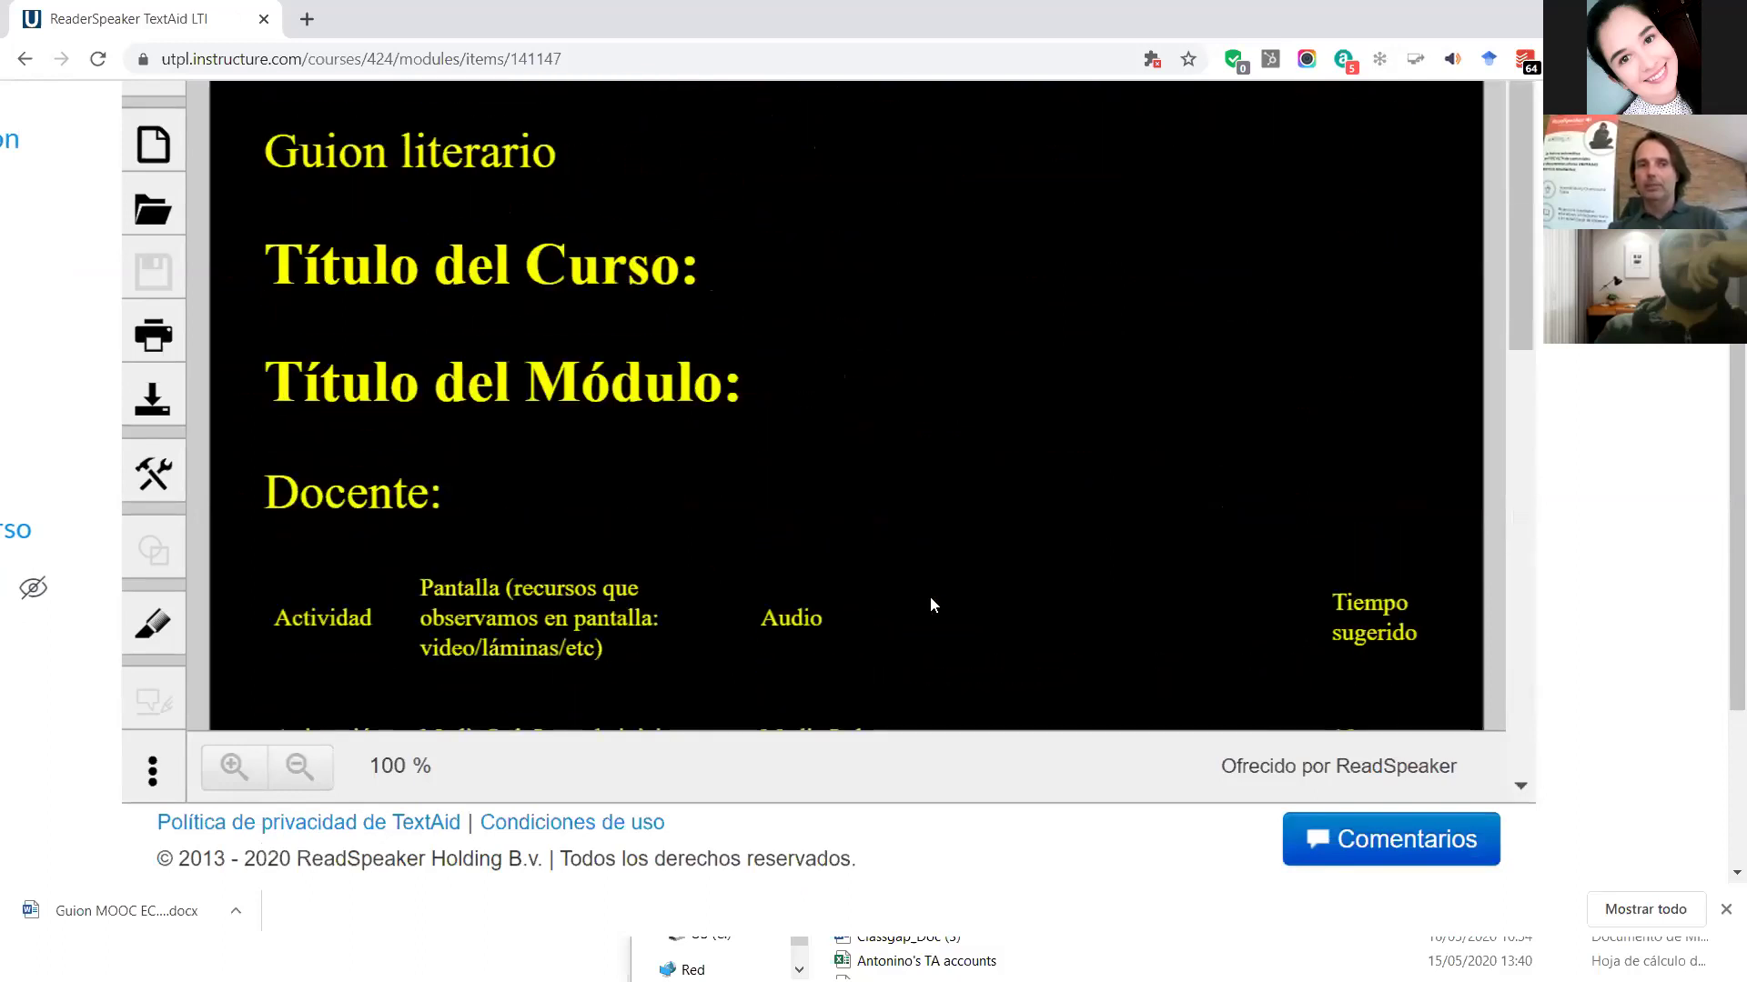
{"action": "scroll", "coordinate": [931, 604], "scroll_direction": "up", "scroll_amount": 1}
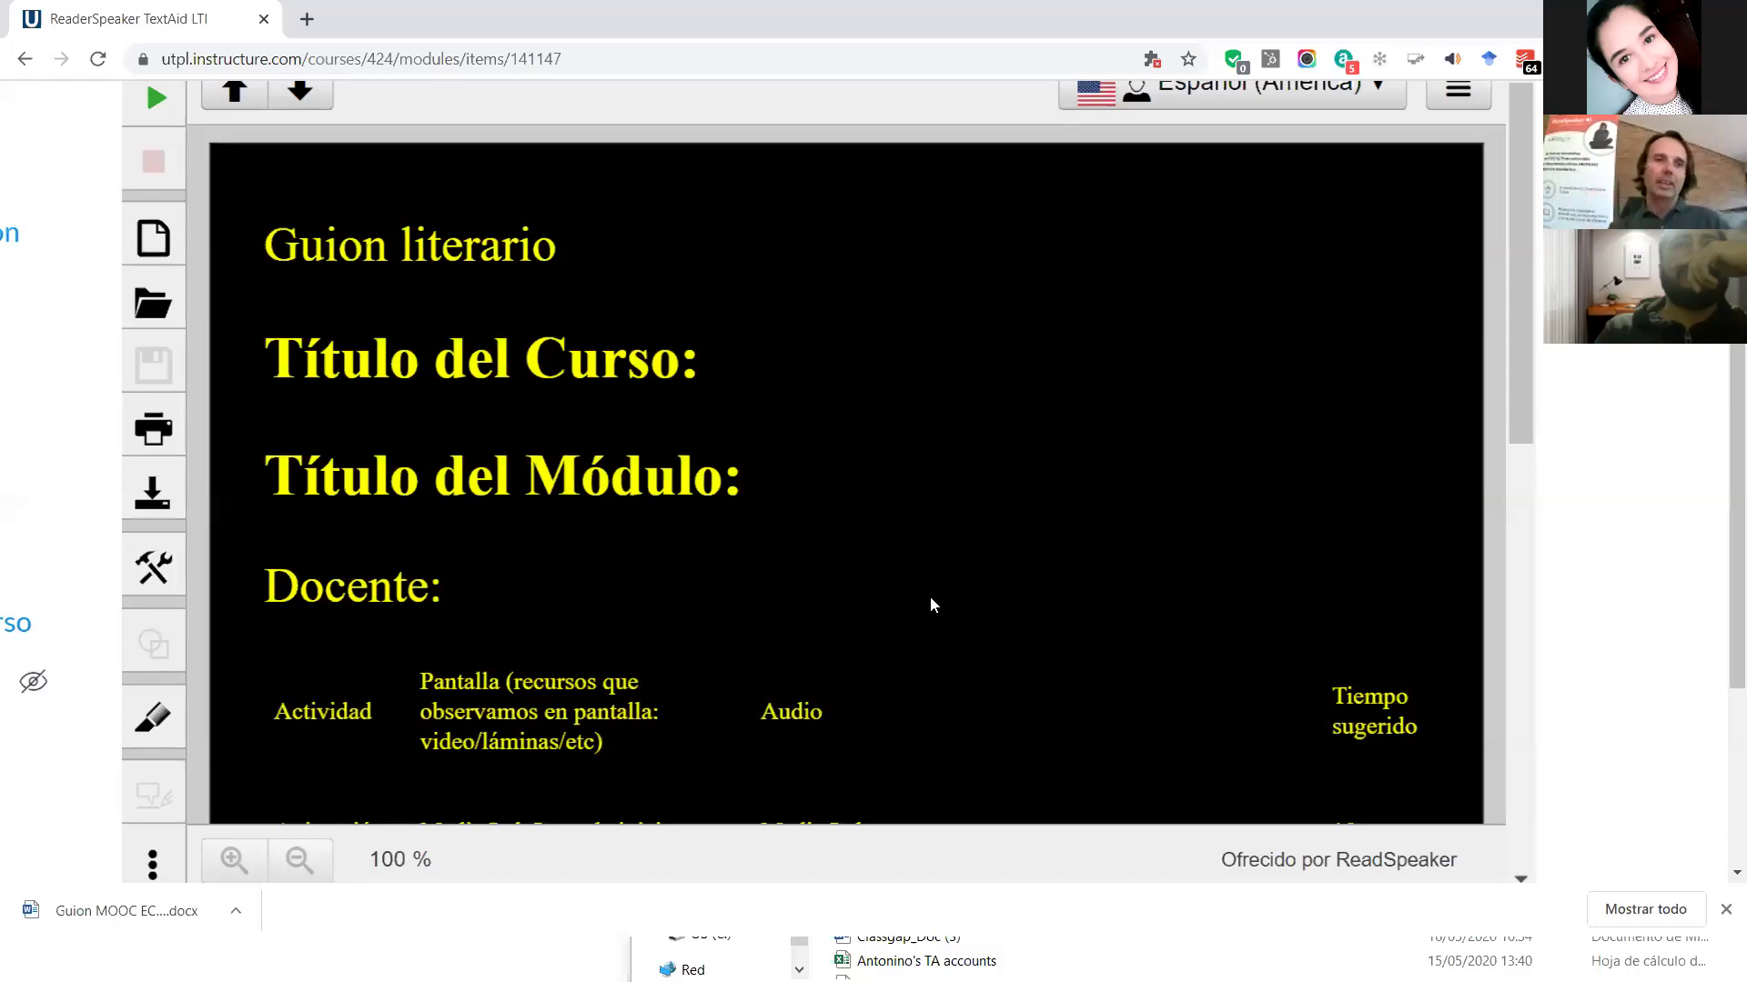
{"action": "scroll", "coordinate": [930, 599], "scroll_direction": "up", "scroll_amount": 1}
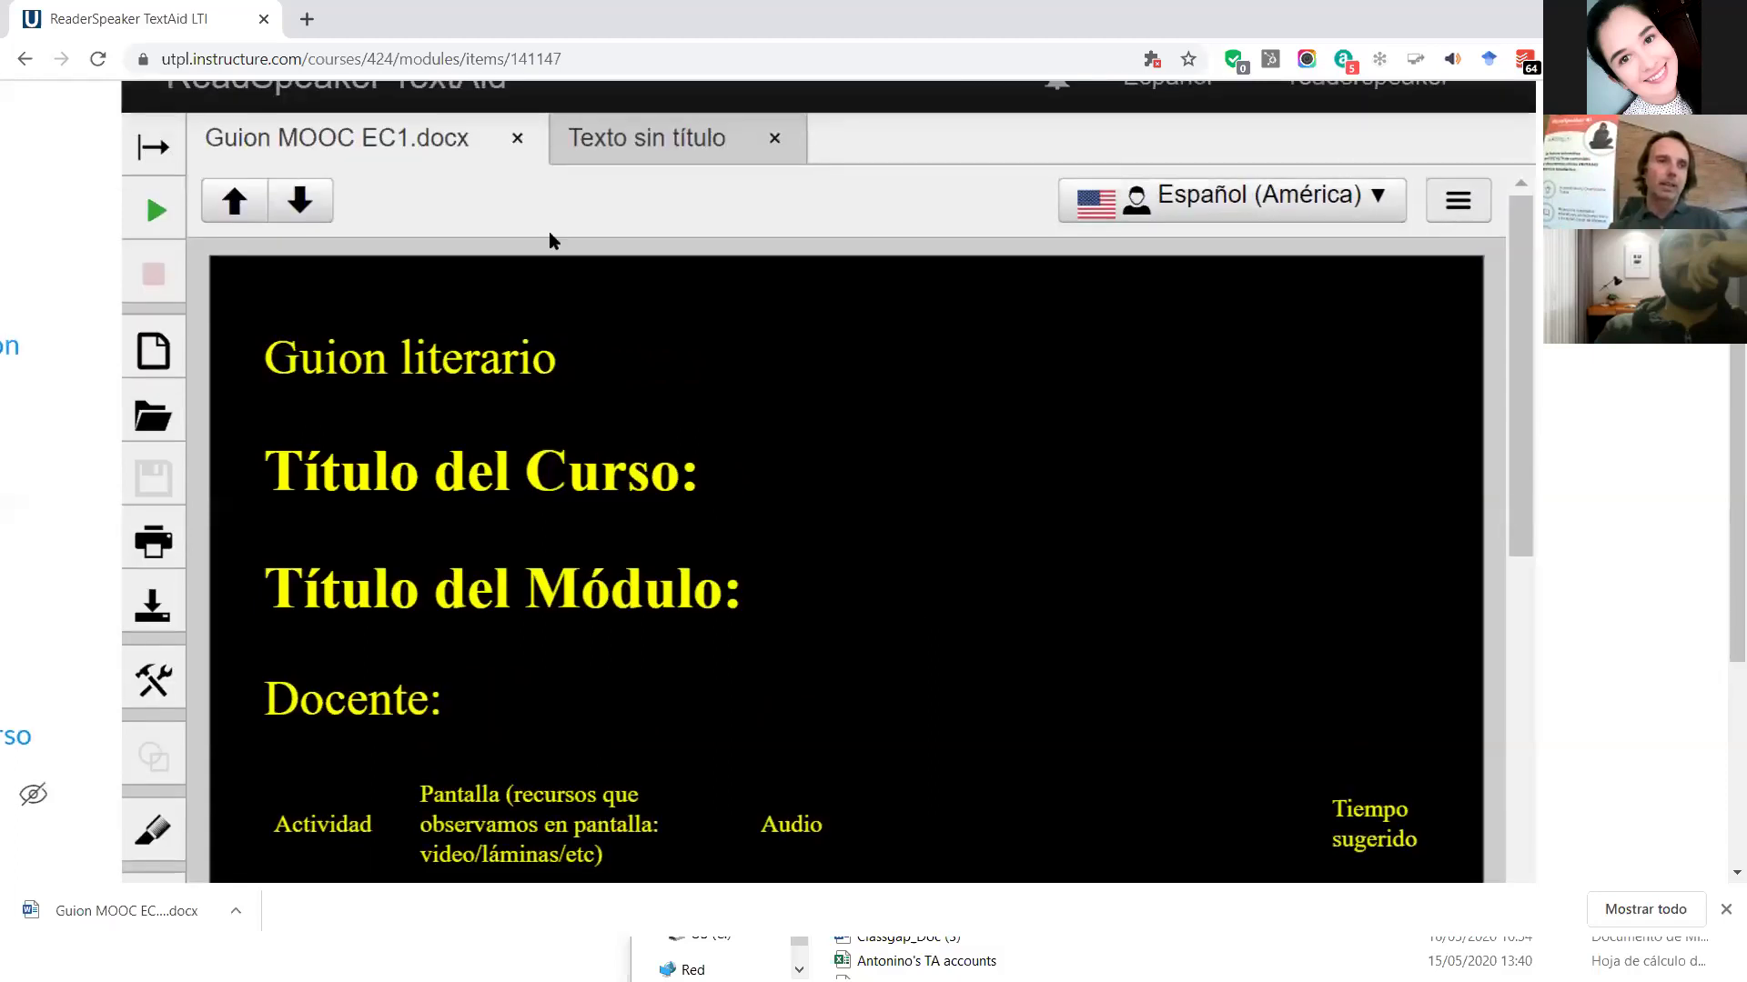
Switch "Guion MOOC EC1.docx" from text mode back to its page layout and expand the TextAid sidebar.
{"action": "left_click", "coordinate": [1452, 215]}
{"action": "left_click", "coordinate": [1279, 340]}
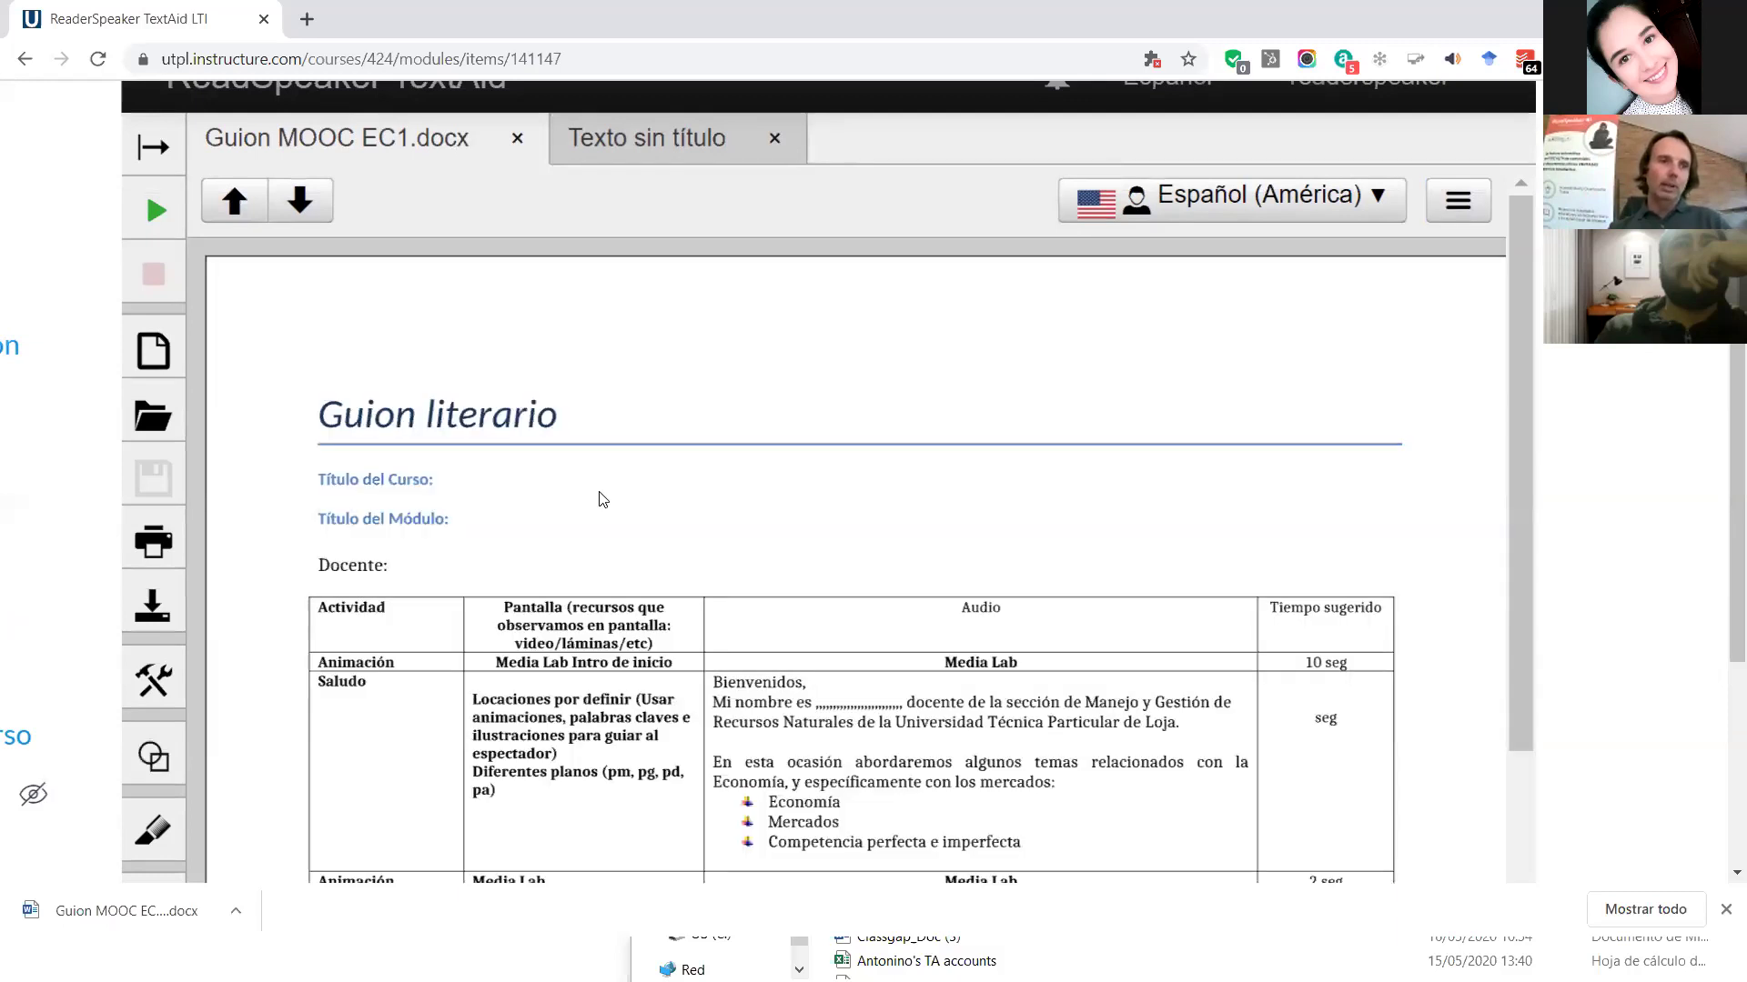
{"action": "left_click", "coordinate": [153, 148]}
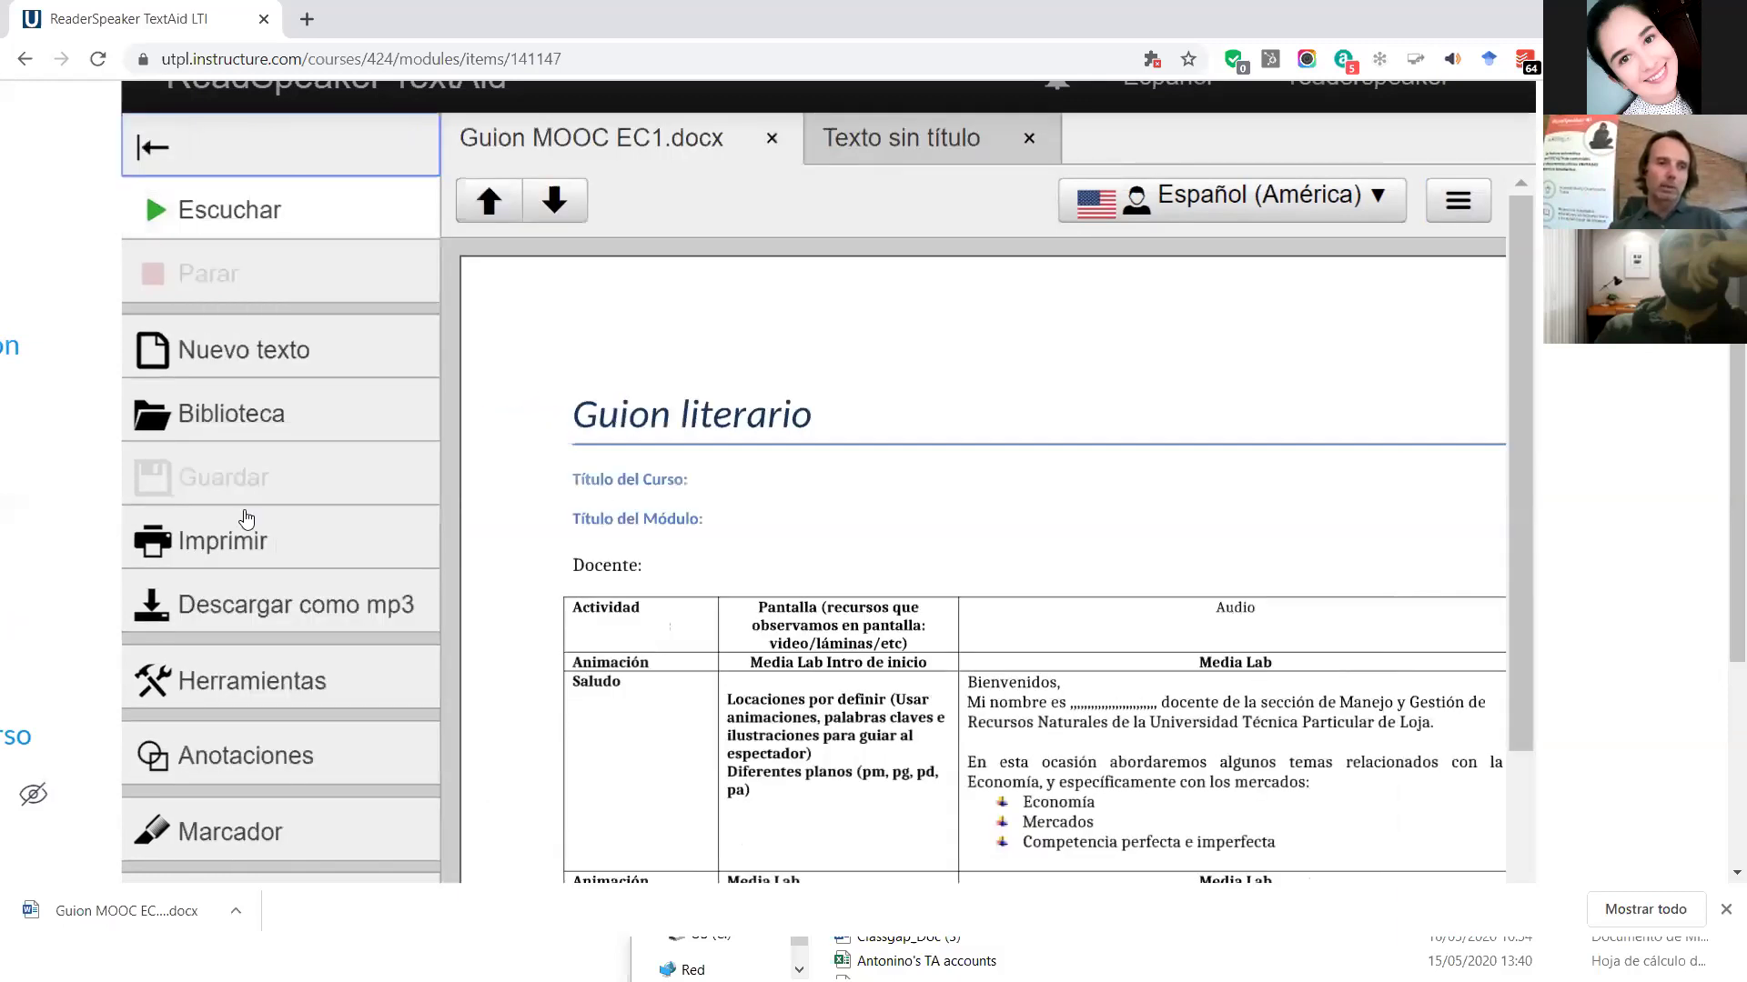
Highlight the table heading "Pantalla (recursos que observamos en pantalla: video/láminas/etc)" in yellow.
{"action": "scroll", "coordinate": [292, 600], "scroll_direction": "down", "scroll_amount": 1}
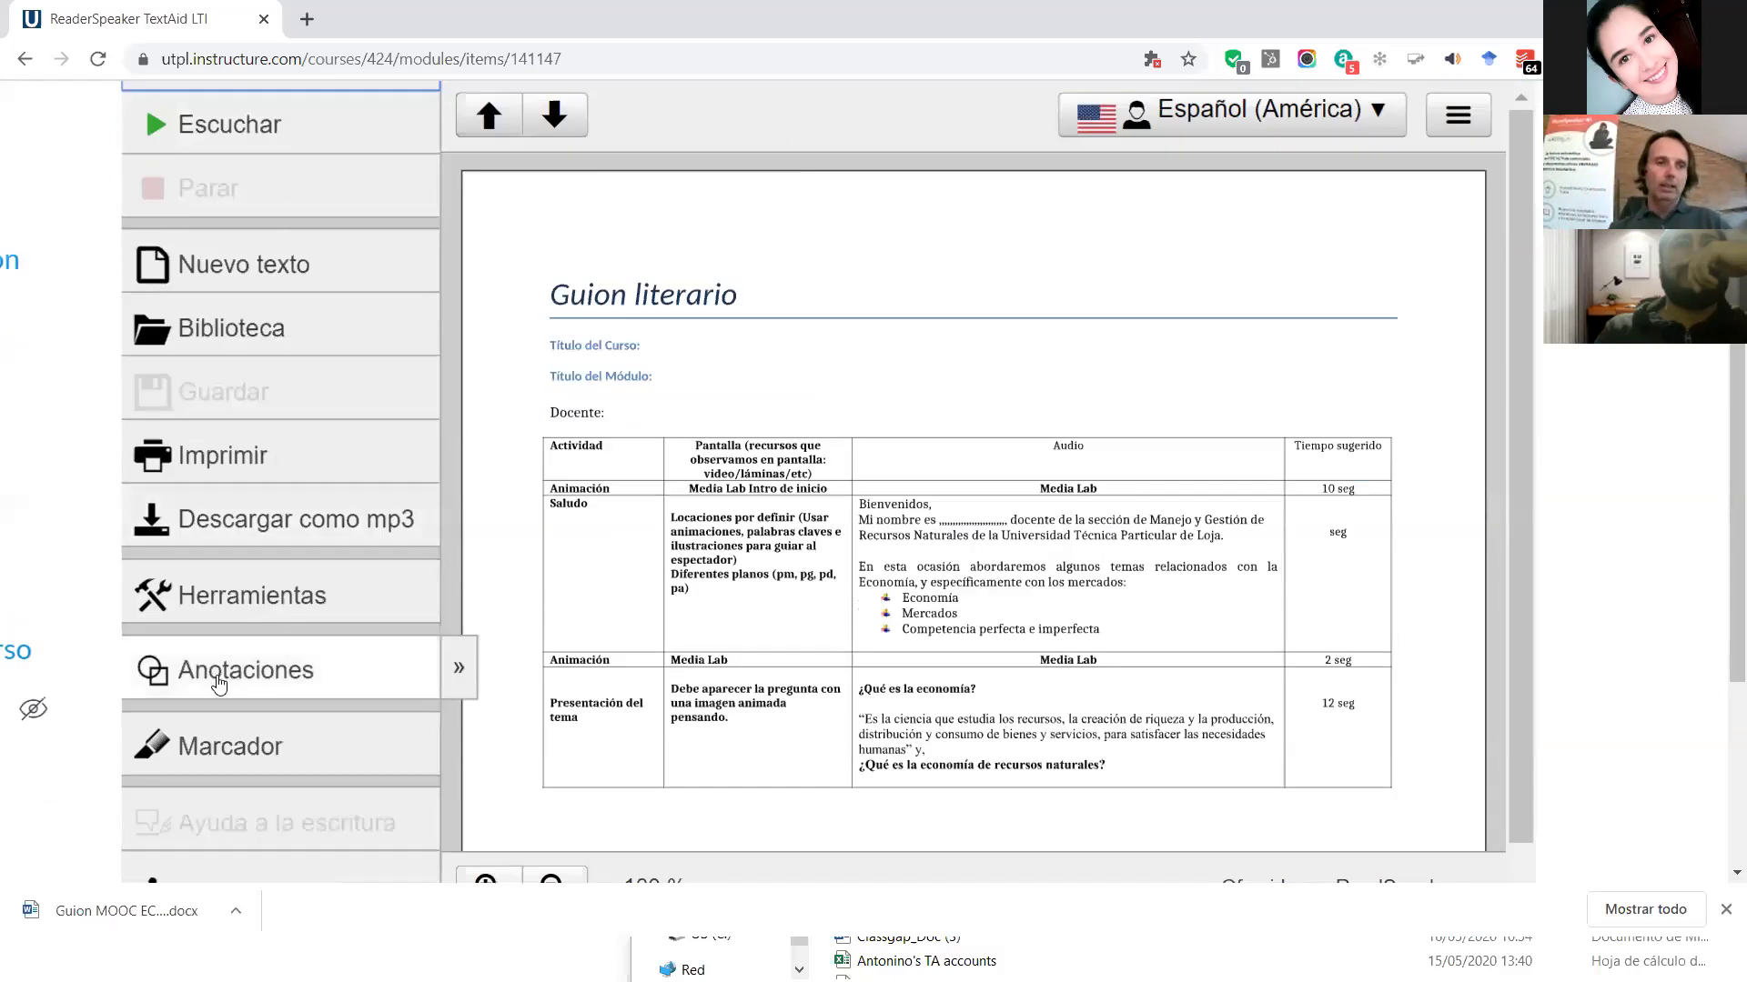
{"action": "left_click", "coordinate": [201, 741]}
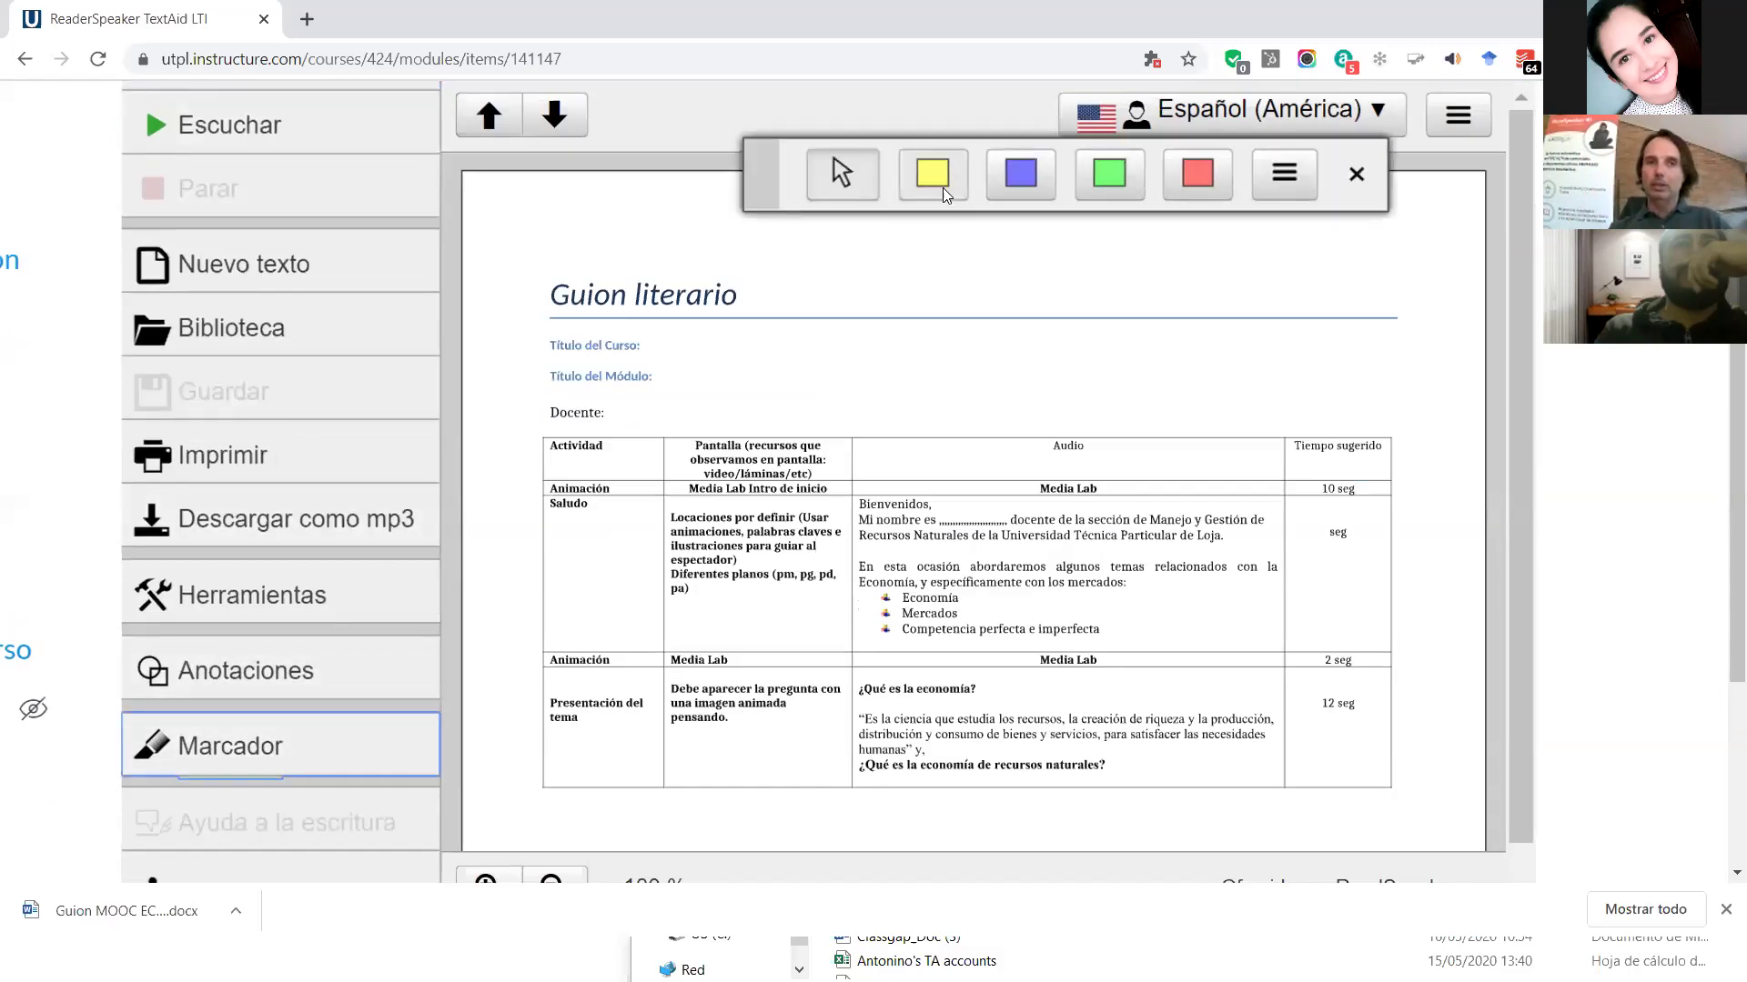
{"action": "left_click", "coordinate": [942, 187]}
{"action": "left_click_drag", "start_coordinate": [662, 449], "coordinate": [825, 482]}
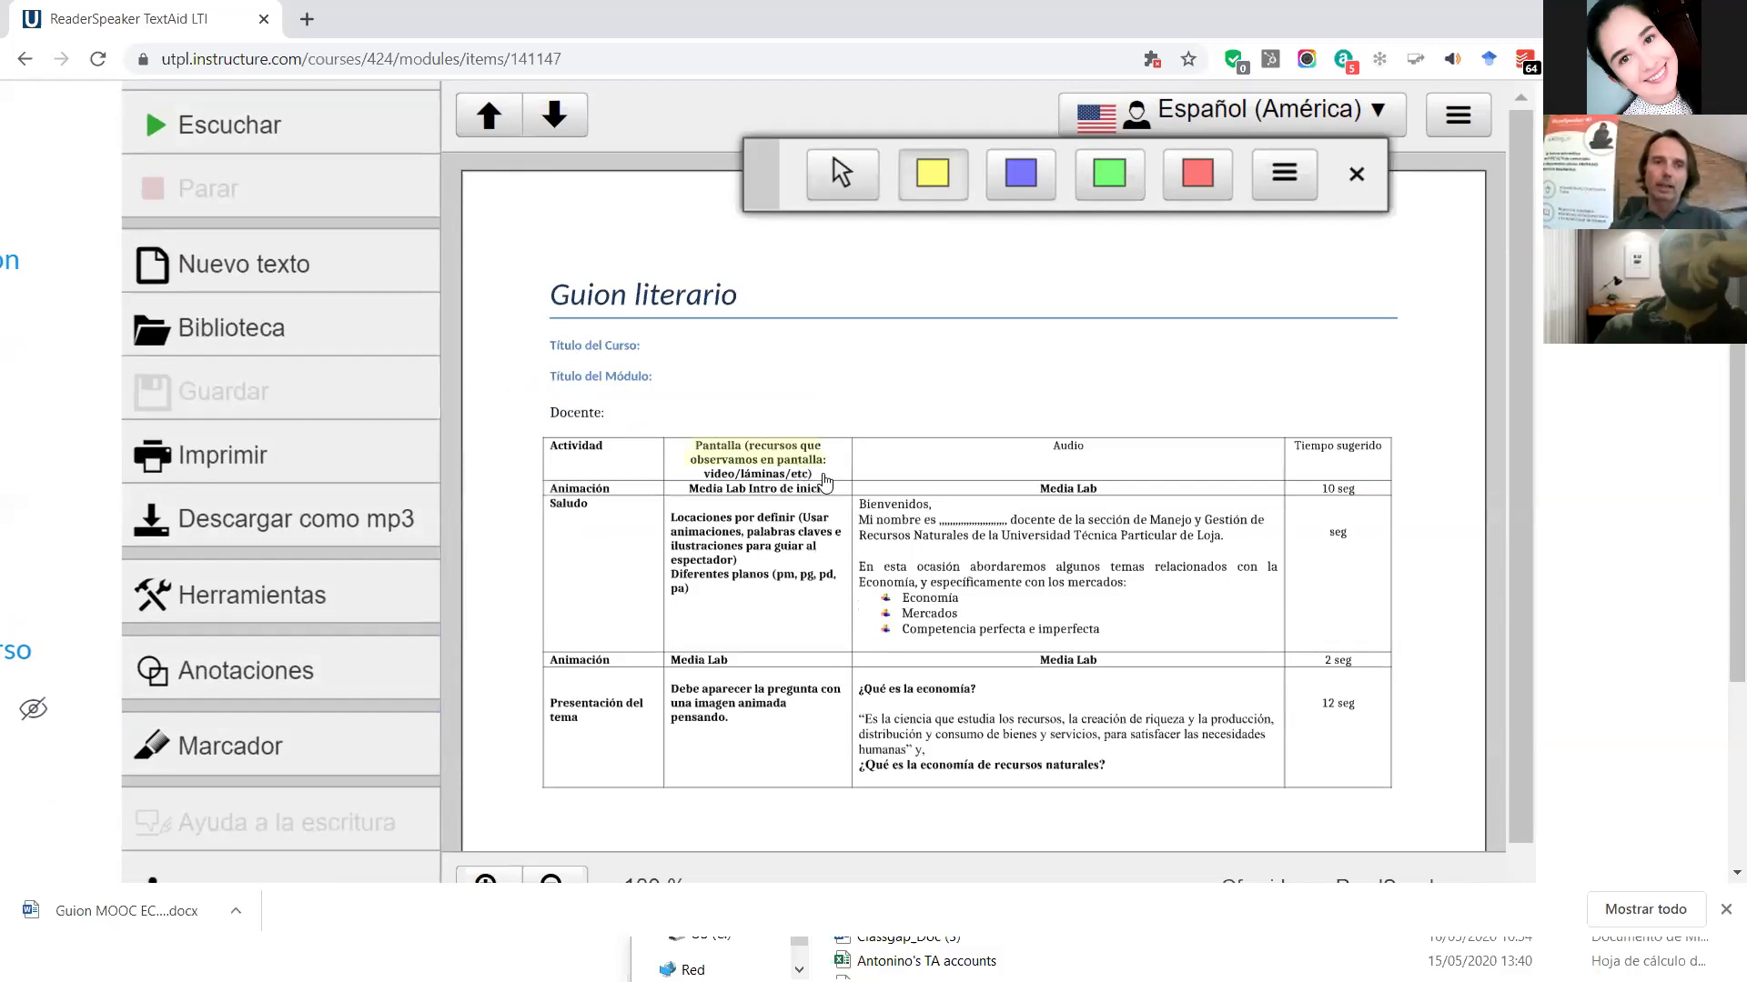
Highlight "Locaciones por definir" through "espectador)" and the words "Debe aparecer la pregunta" in blue.
{"action": "left_click", "coordinate": [1010, 188]}
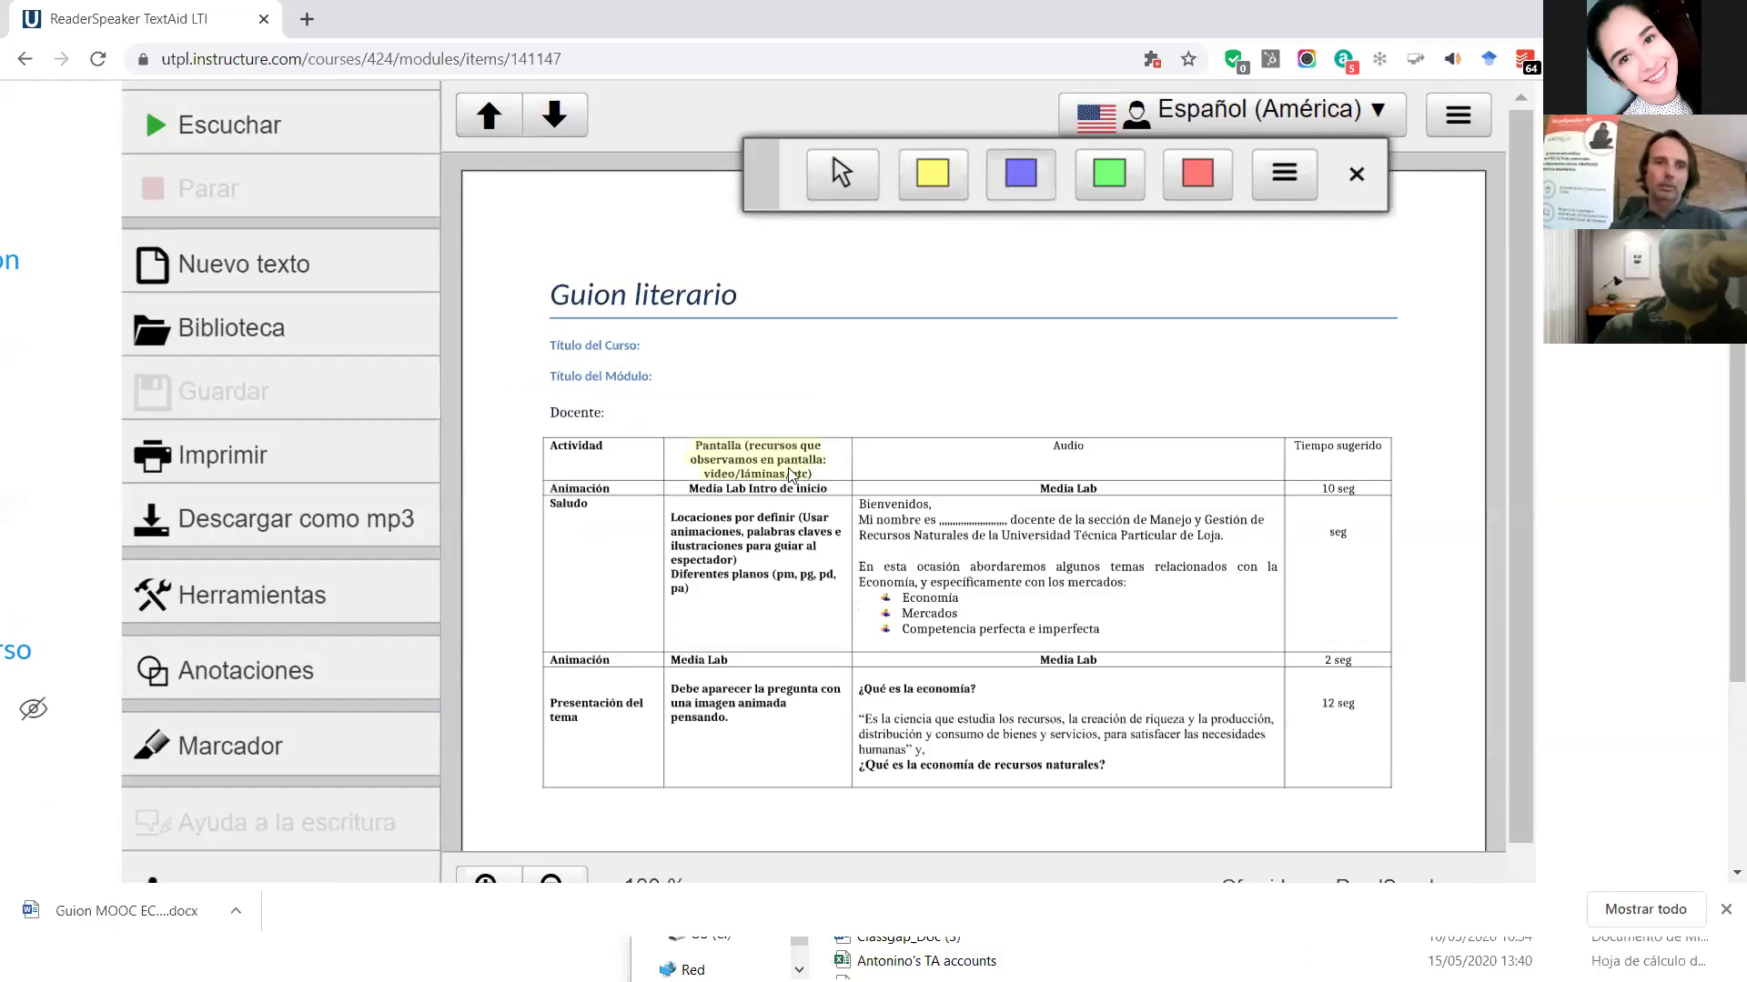
{"action": "mouse_move", "coordinate": [670, 518]}
{"action": "left_mouse_down"}
{"action": "mouse_move", "coordinate": [819, 552]}
{"action": "mouse_move", "coordinate": [759, 579]}
{"action": "left_mouse_up"}
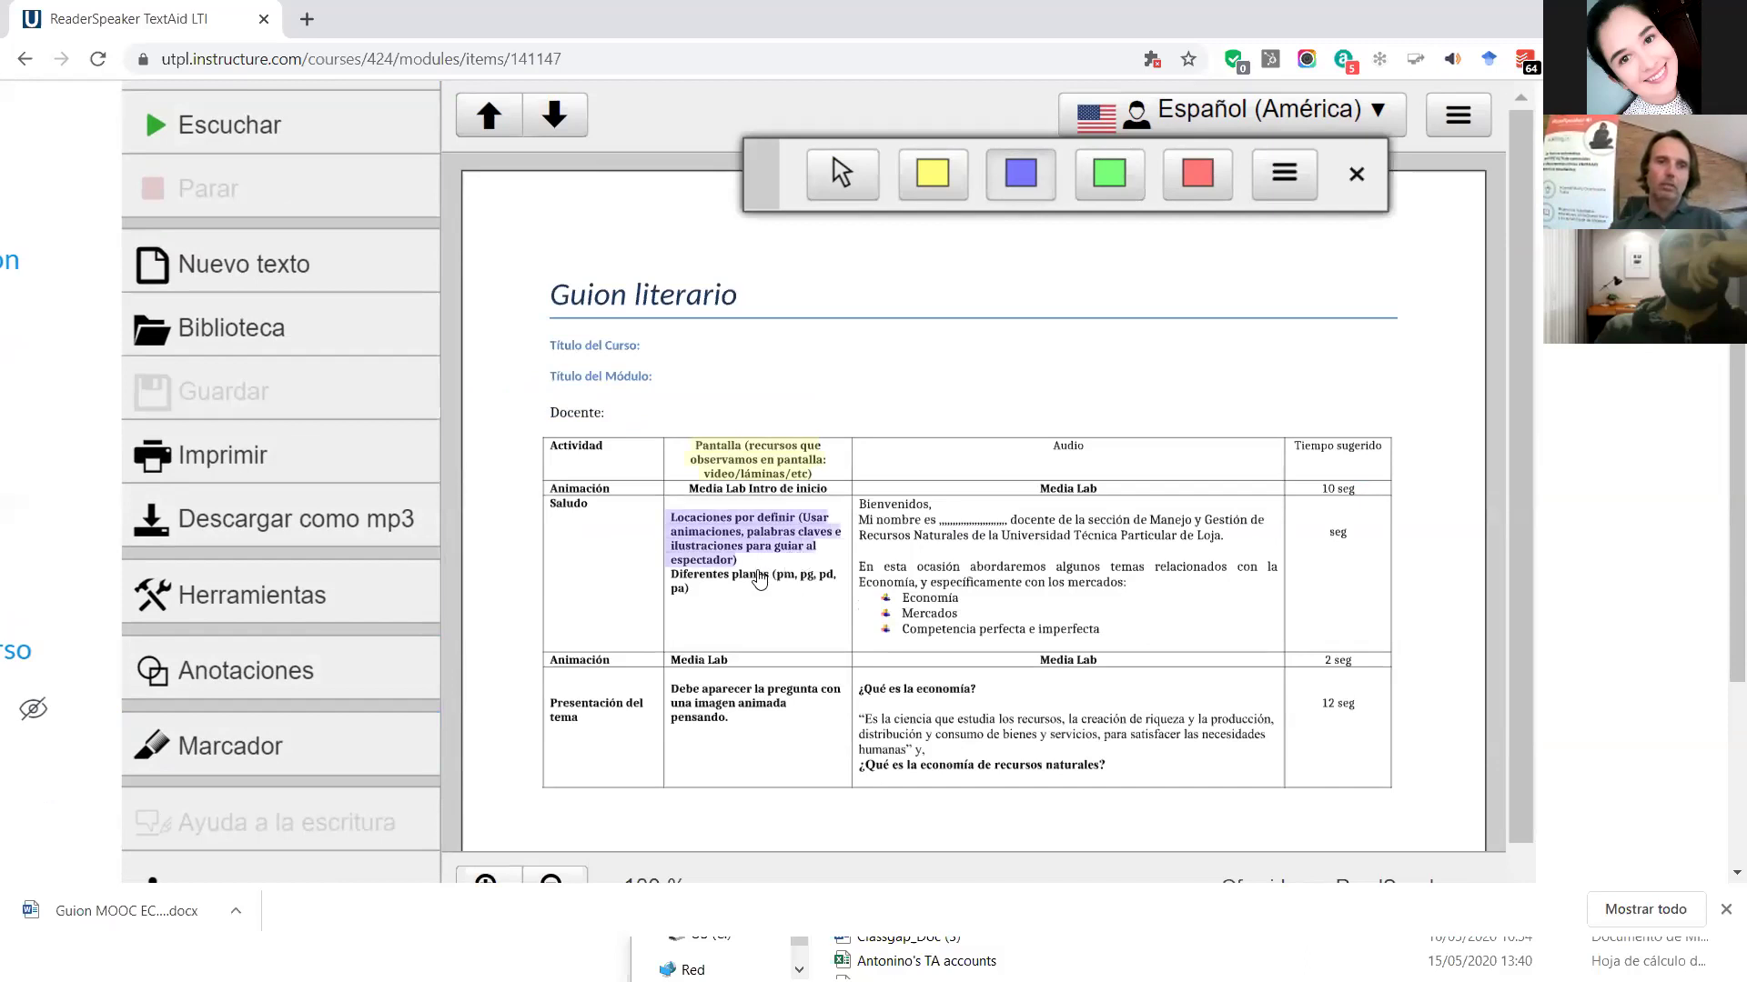
{"action": "scroll", "coordinate": [759, 578], "scroll_direction": "down", "scroll_amount": 1}
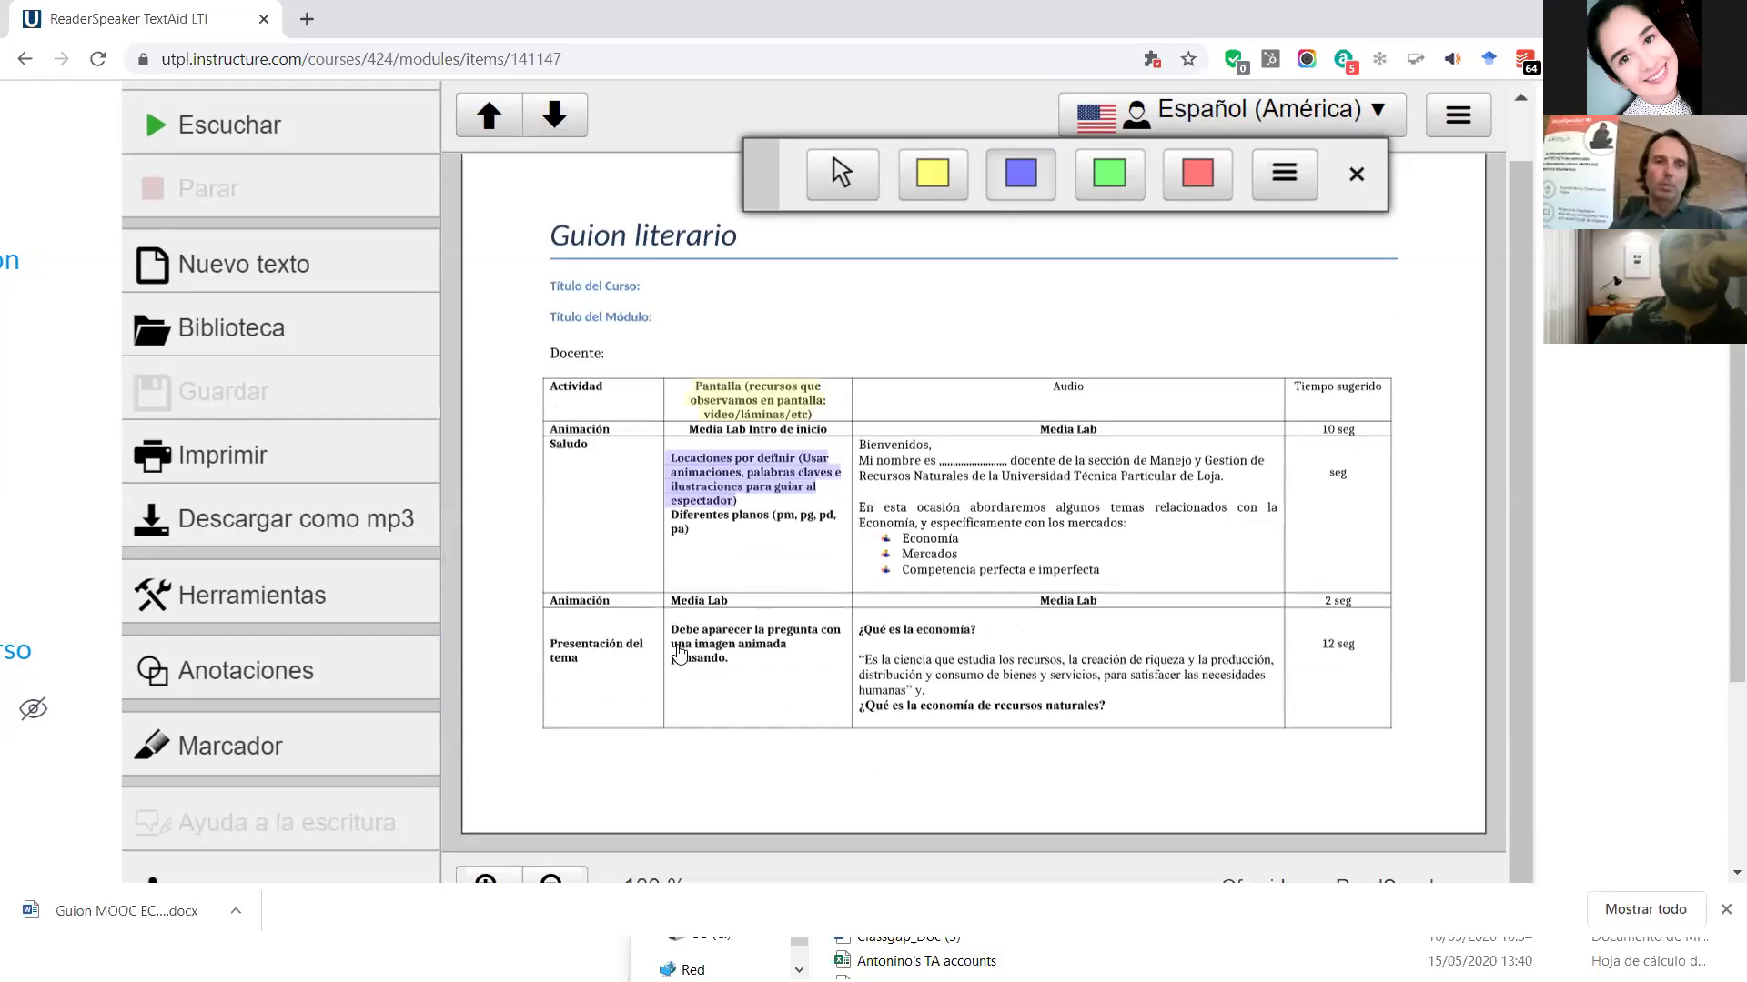
{"action": "left_click_drag", "start_coordinate": [672, 637], "coordinate": [787, 652]}
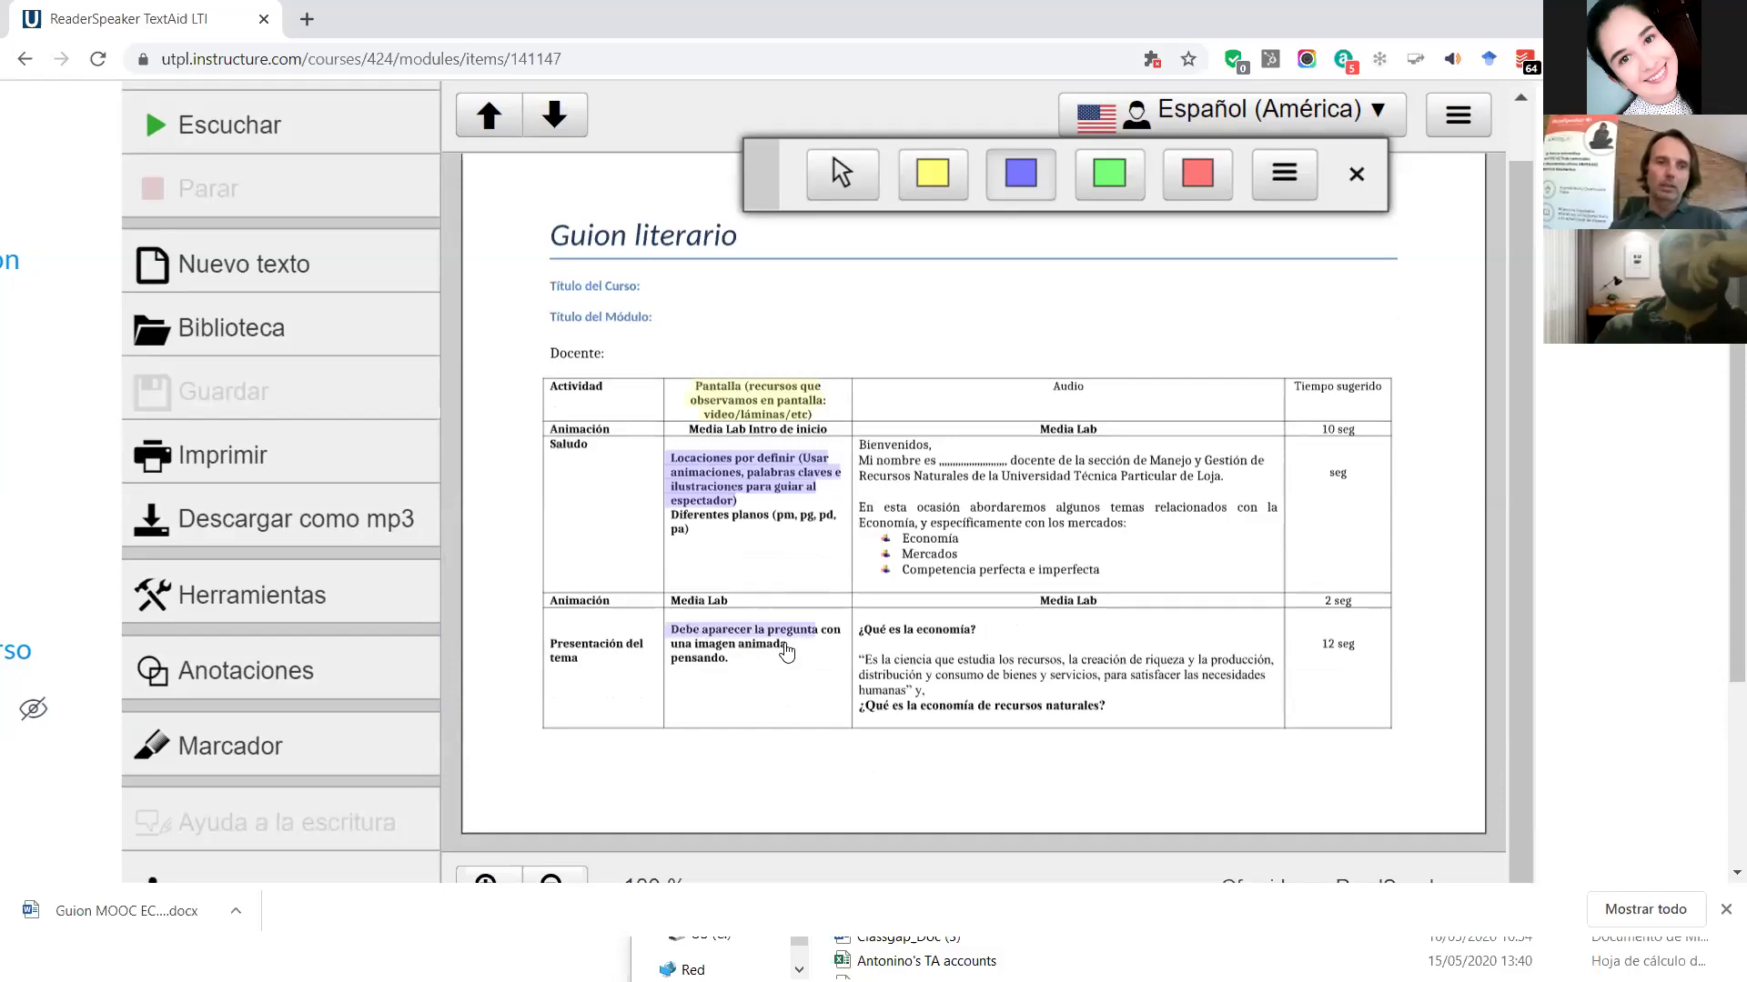
Highlight the first "Media Lab" under Audio in yellow and the bullets from "Economía" to "Competencia perfecta e imperfecta" in blue.
{"action": "left_click", "coordinate": [961, 198]}
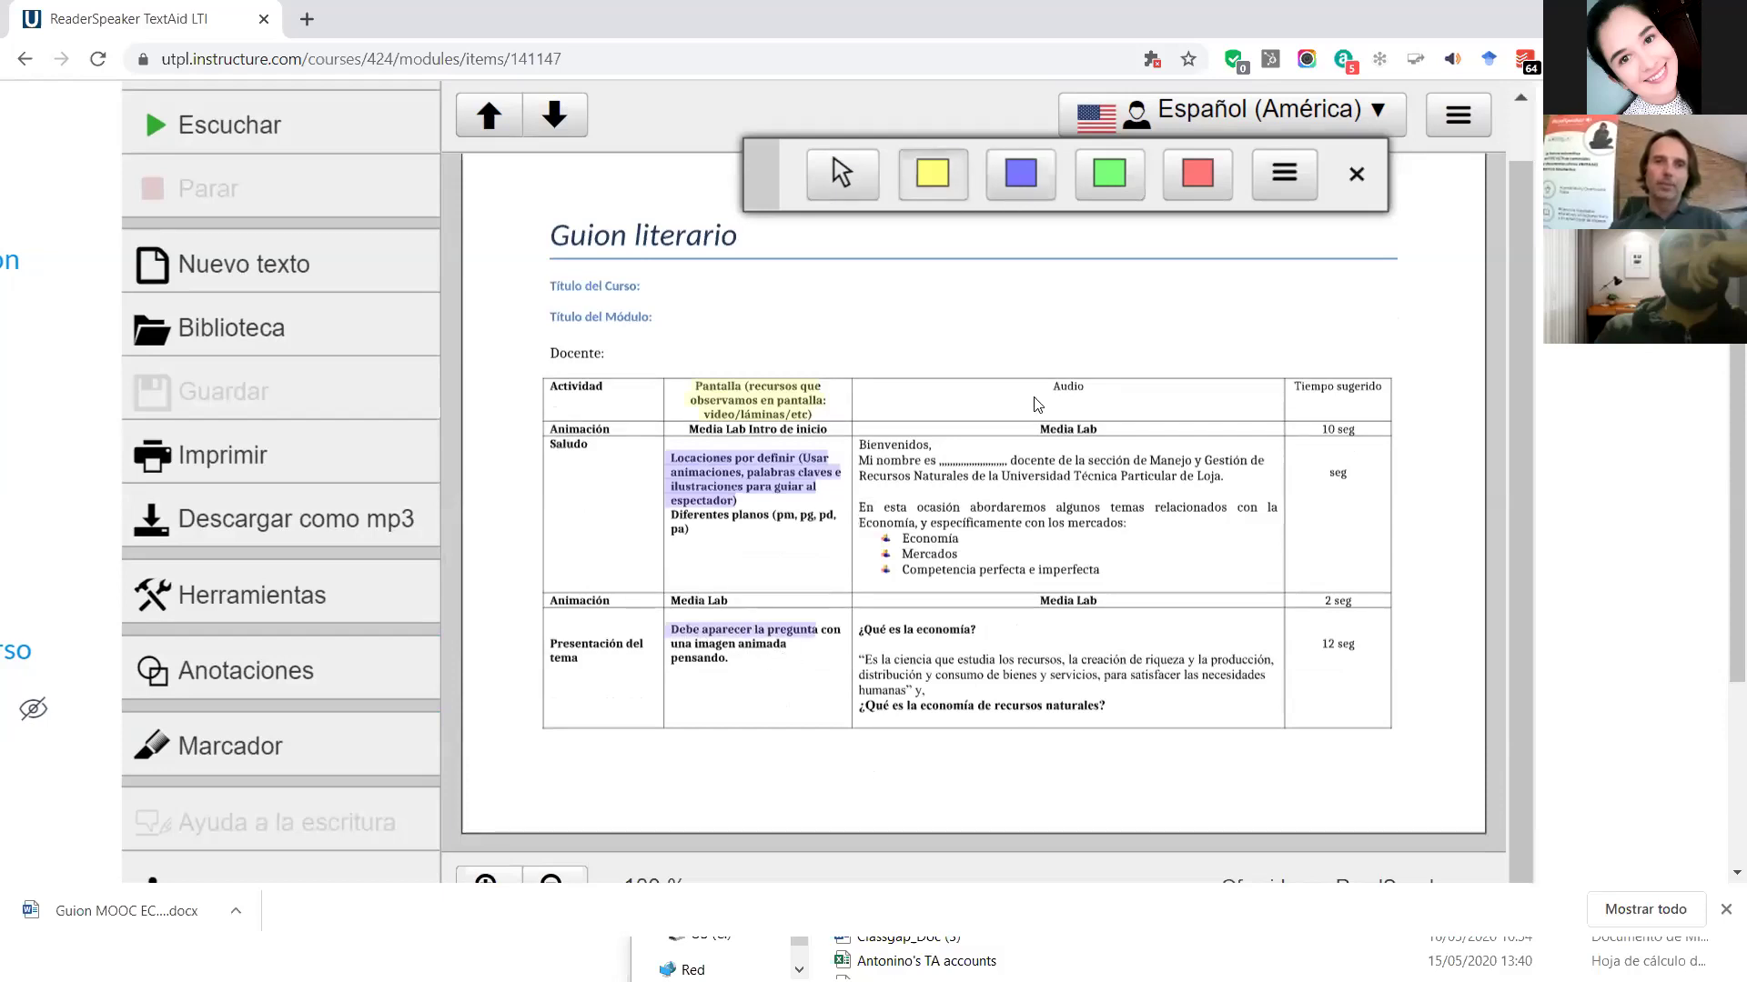
{"action": "left_click_drag", "start_coordinate": [1039, 431], "coordinate": [1095, 436]}
{"action": "left_click", "coordinate": [1030, 191]}
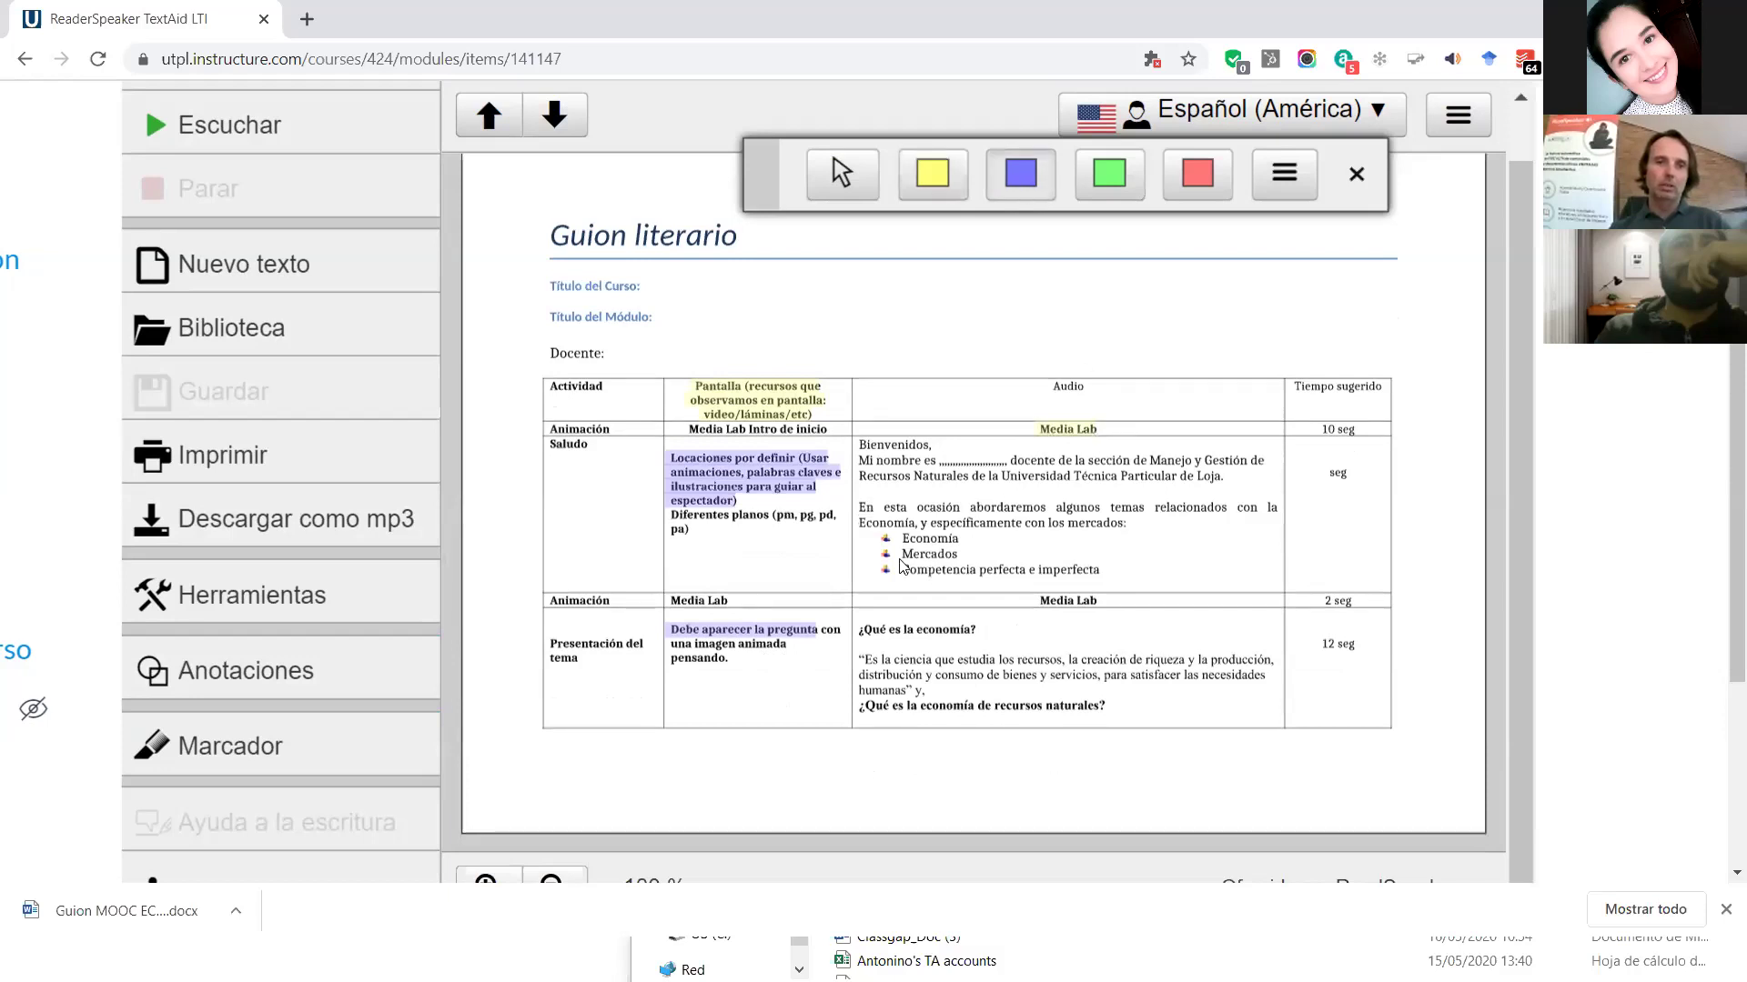
{"action": "left_click_drag", "start_coordinate": [905, 549], "coordinate": [1108, 583]}
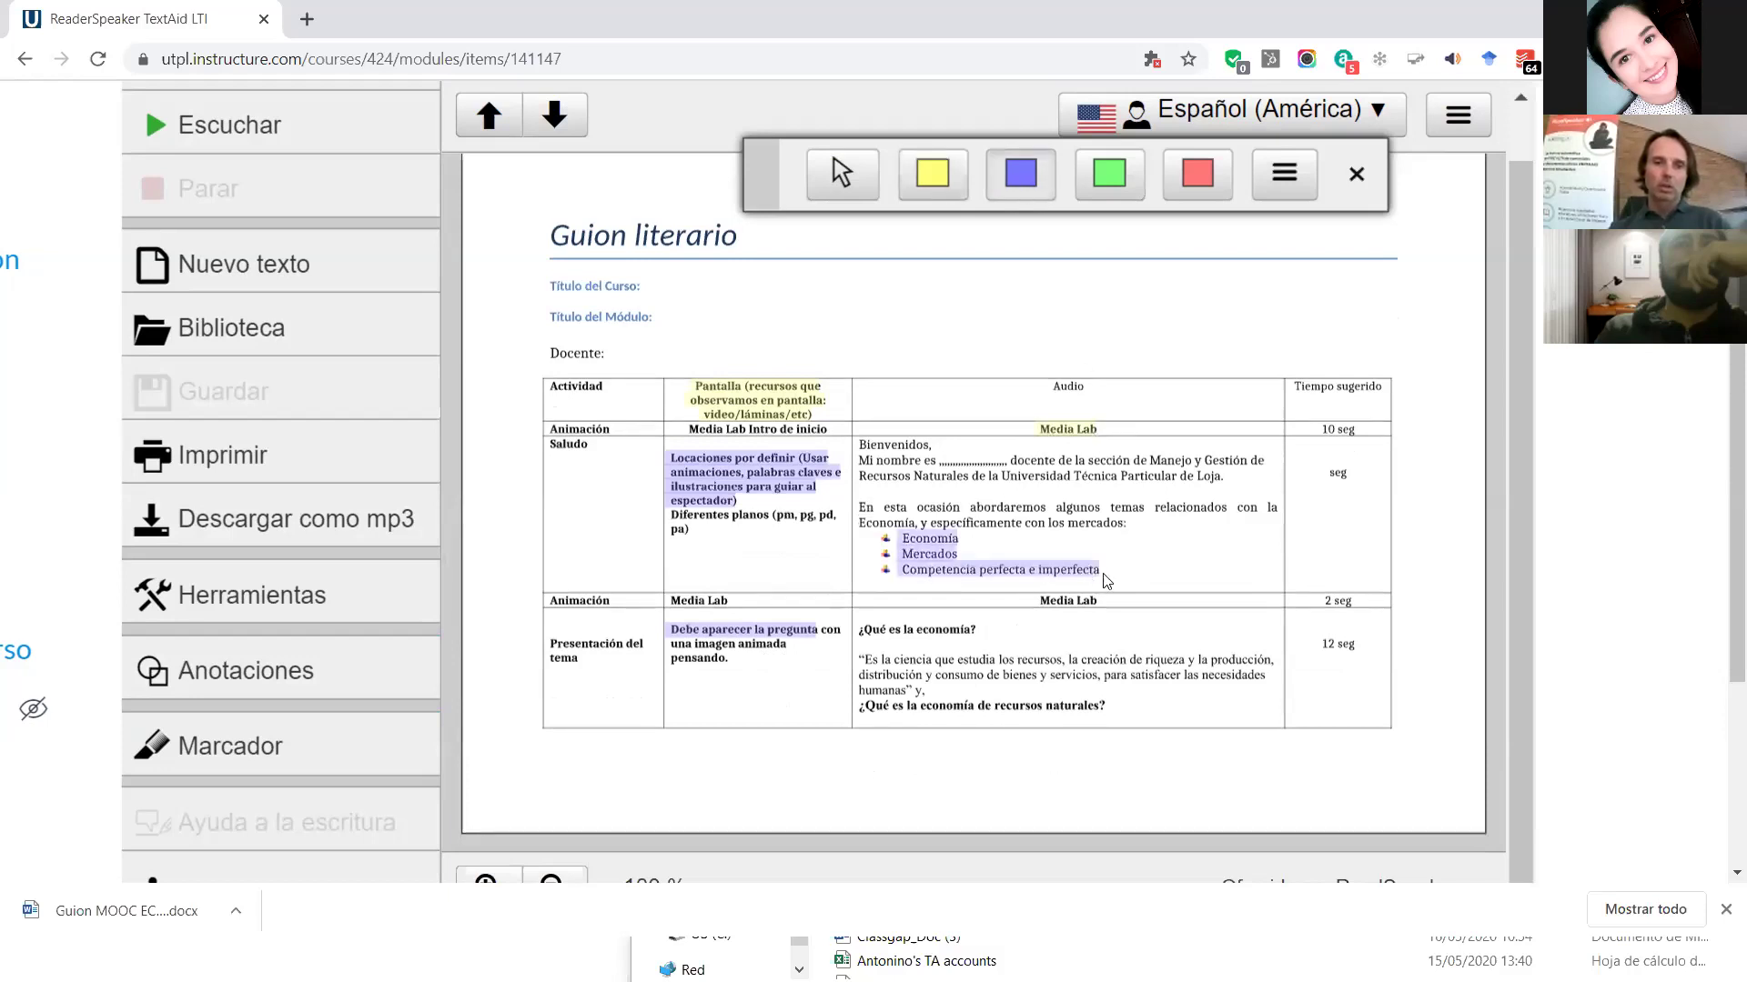
Retrieve the highlighted content of the complete document ordered "Por color", with colour indicators shown and all four colours included.
{"action": "left_click", "coordinate": [1286, 175]}
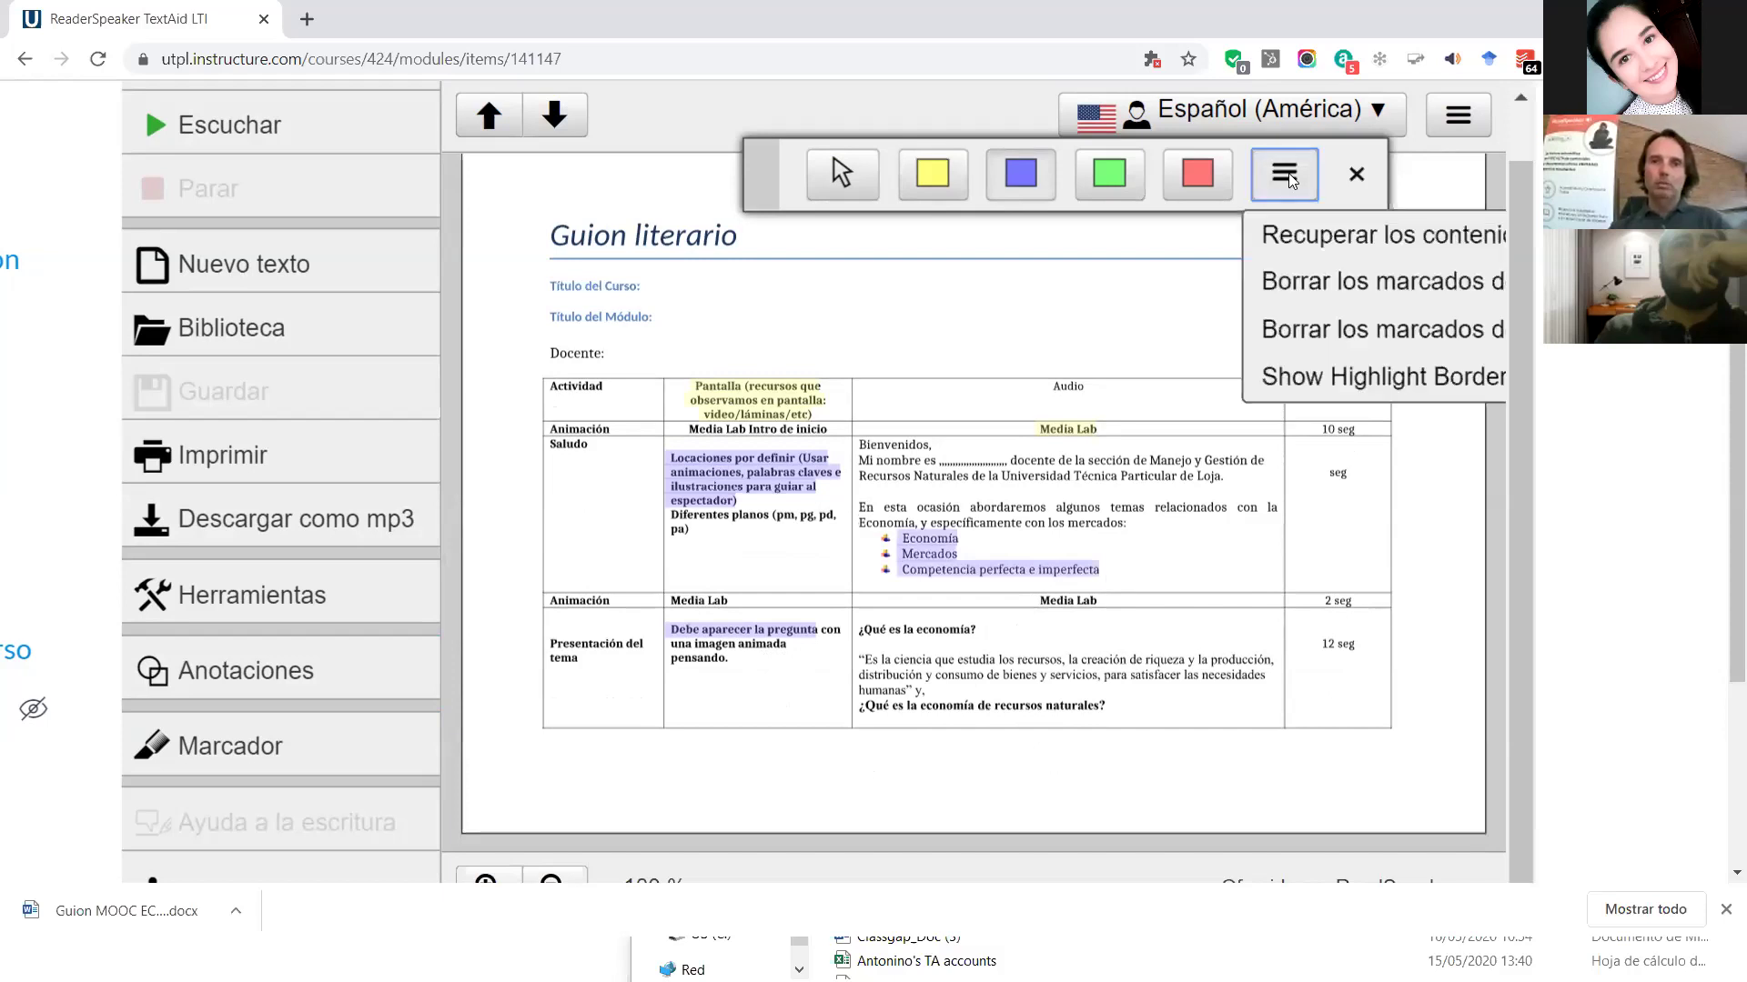
{"action": "left_click", "coordinate": [1293, 235]}
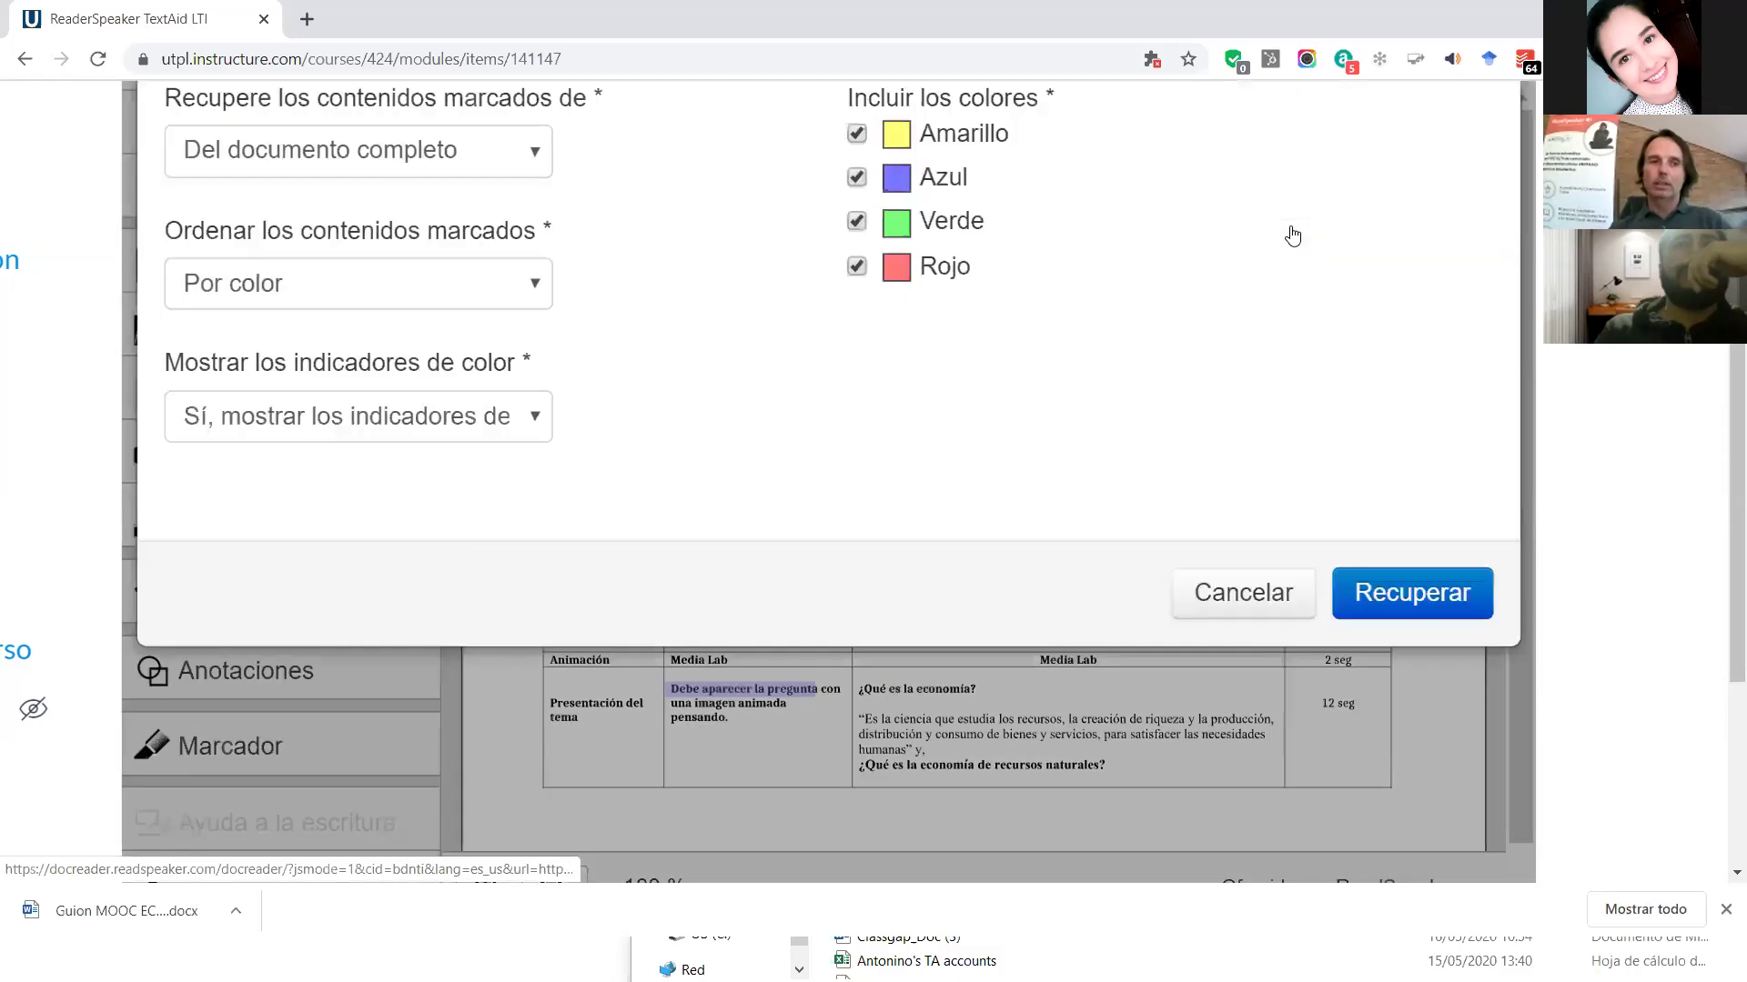
{"action": "key", "text": "ctrl+0"}
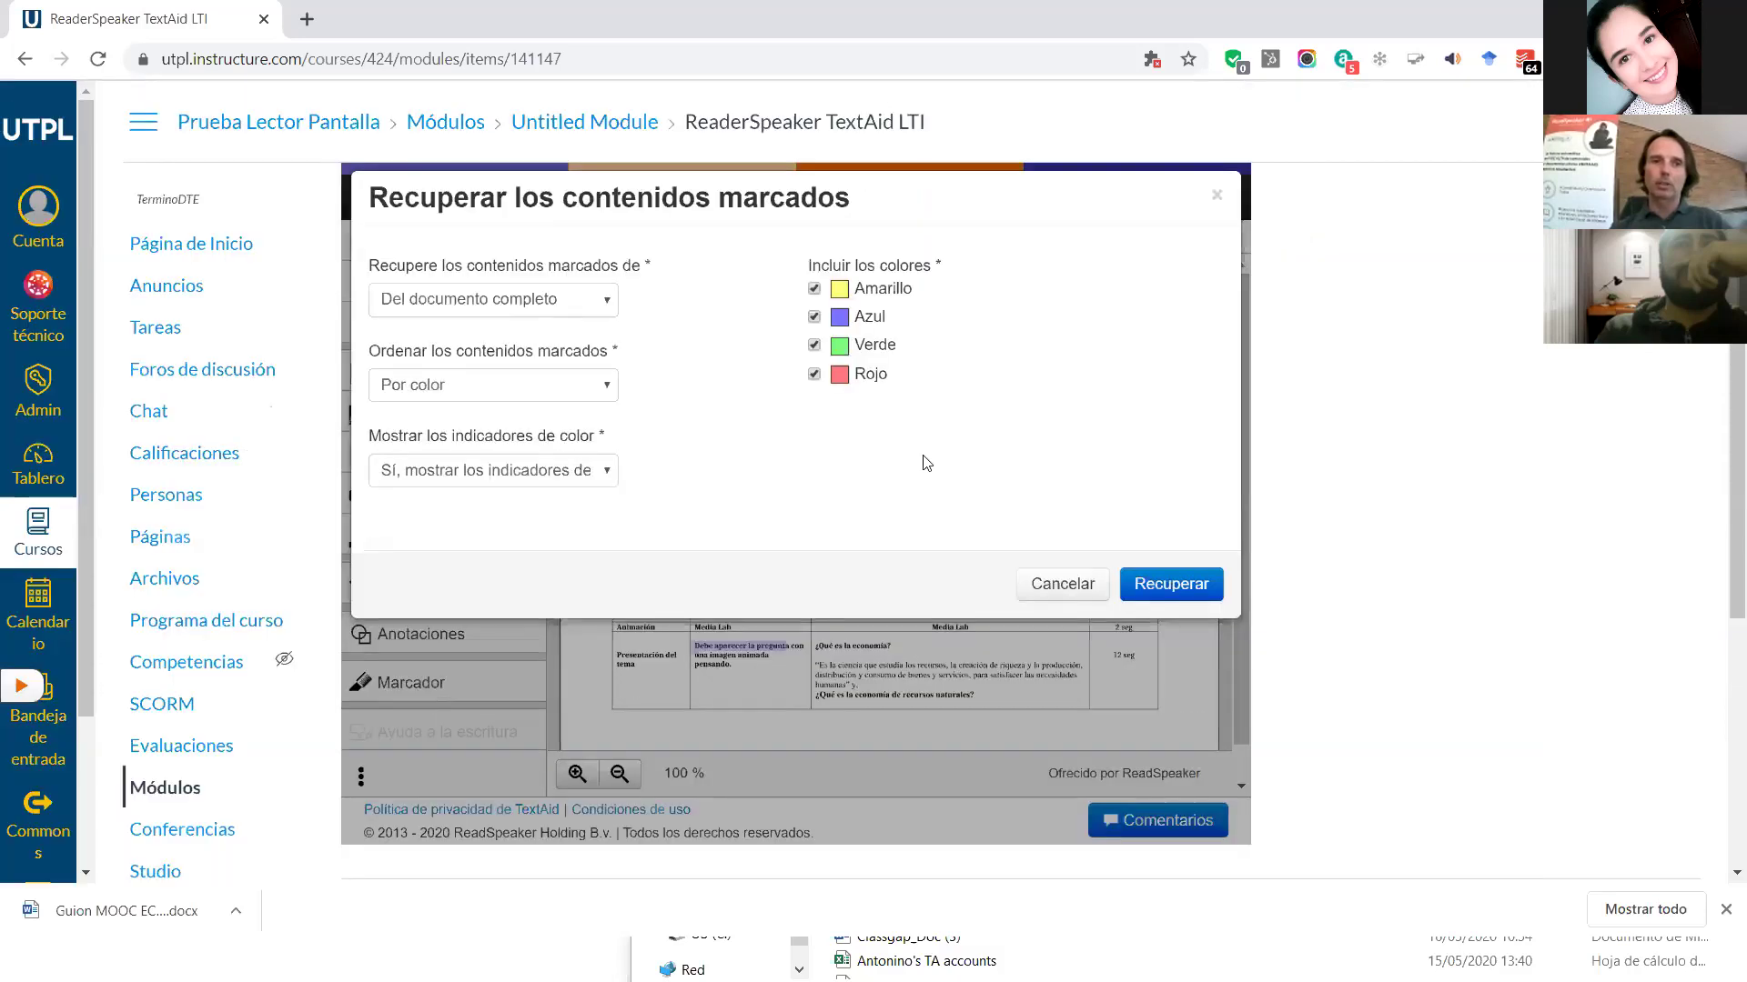
{"action": "left_click", "coordinate": [1163, 585]}
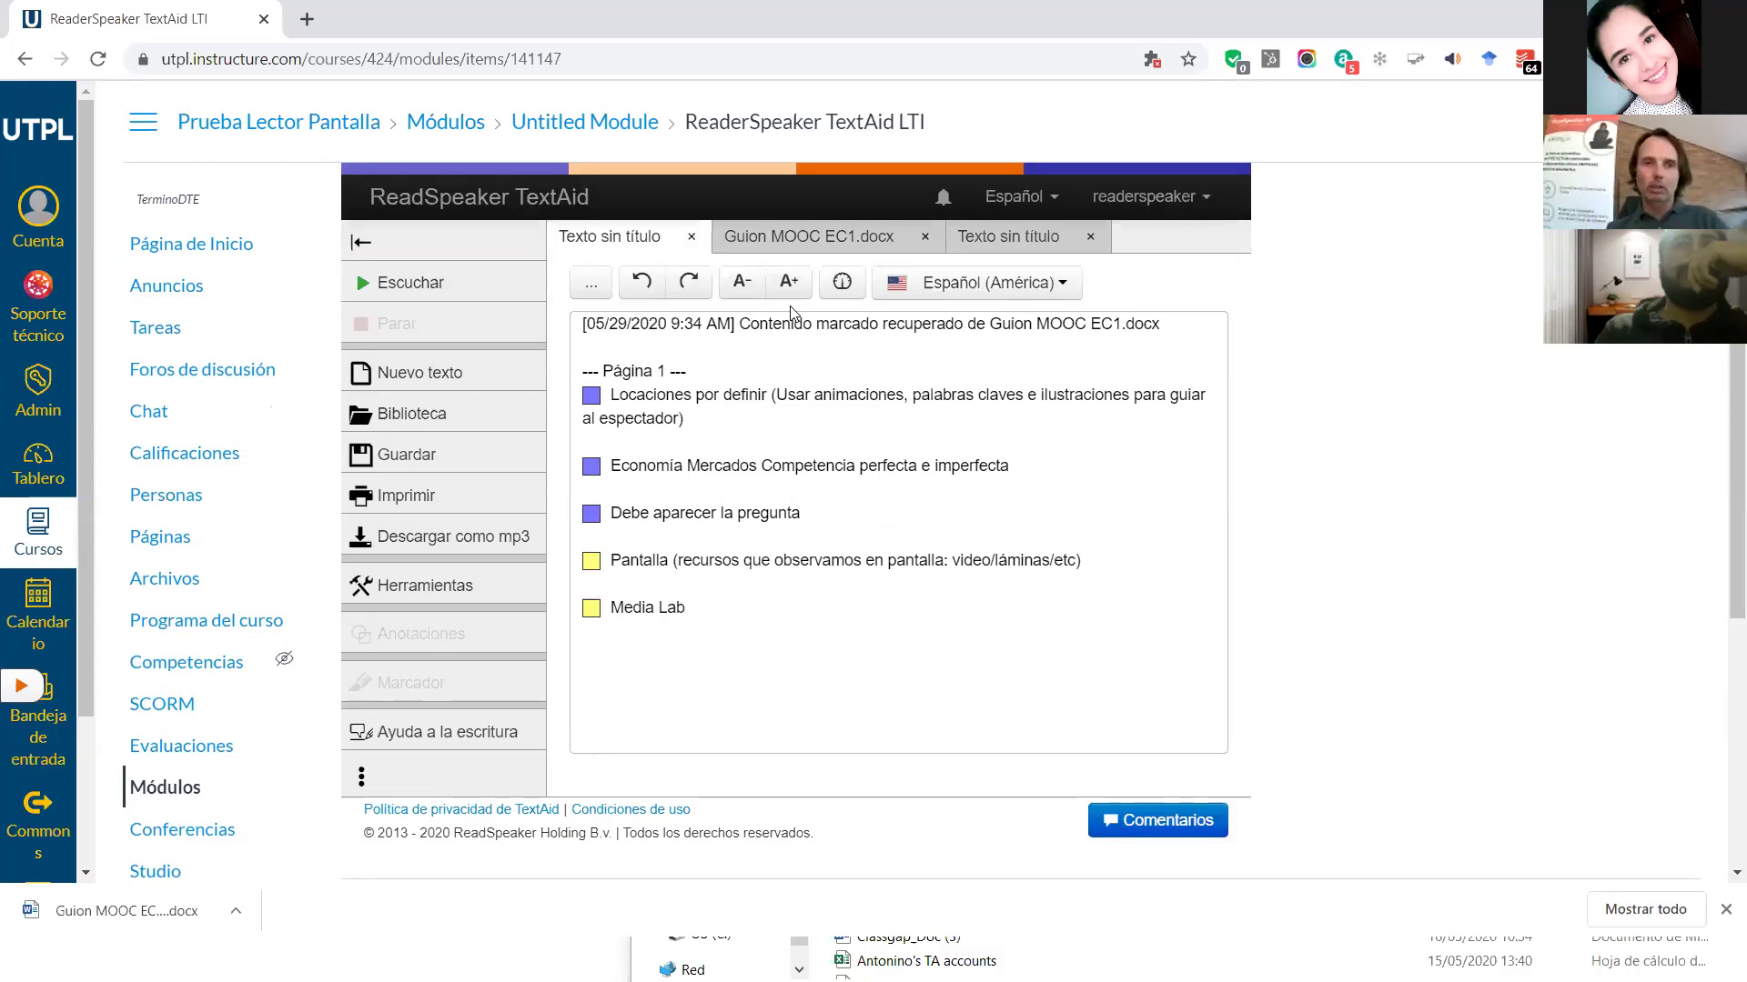
Retrieve the highlighted content of "Guion MOOC EC1.docx" again, ordered "Por posición en el texto".
{"action": "left_click", "coordinate": [778, 241]}
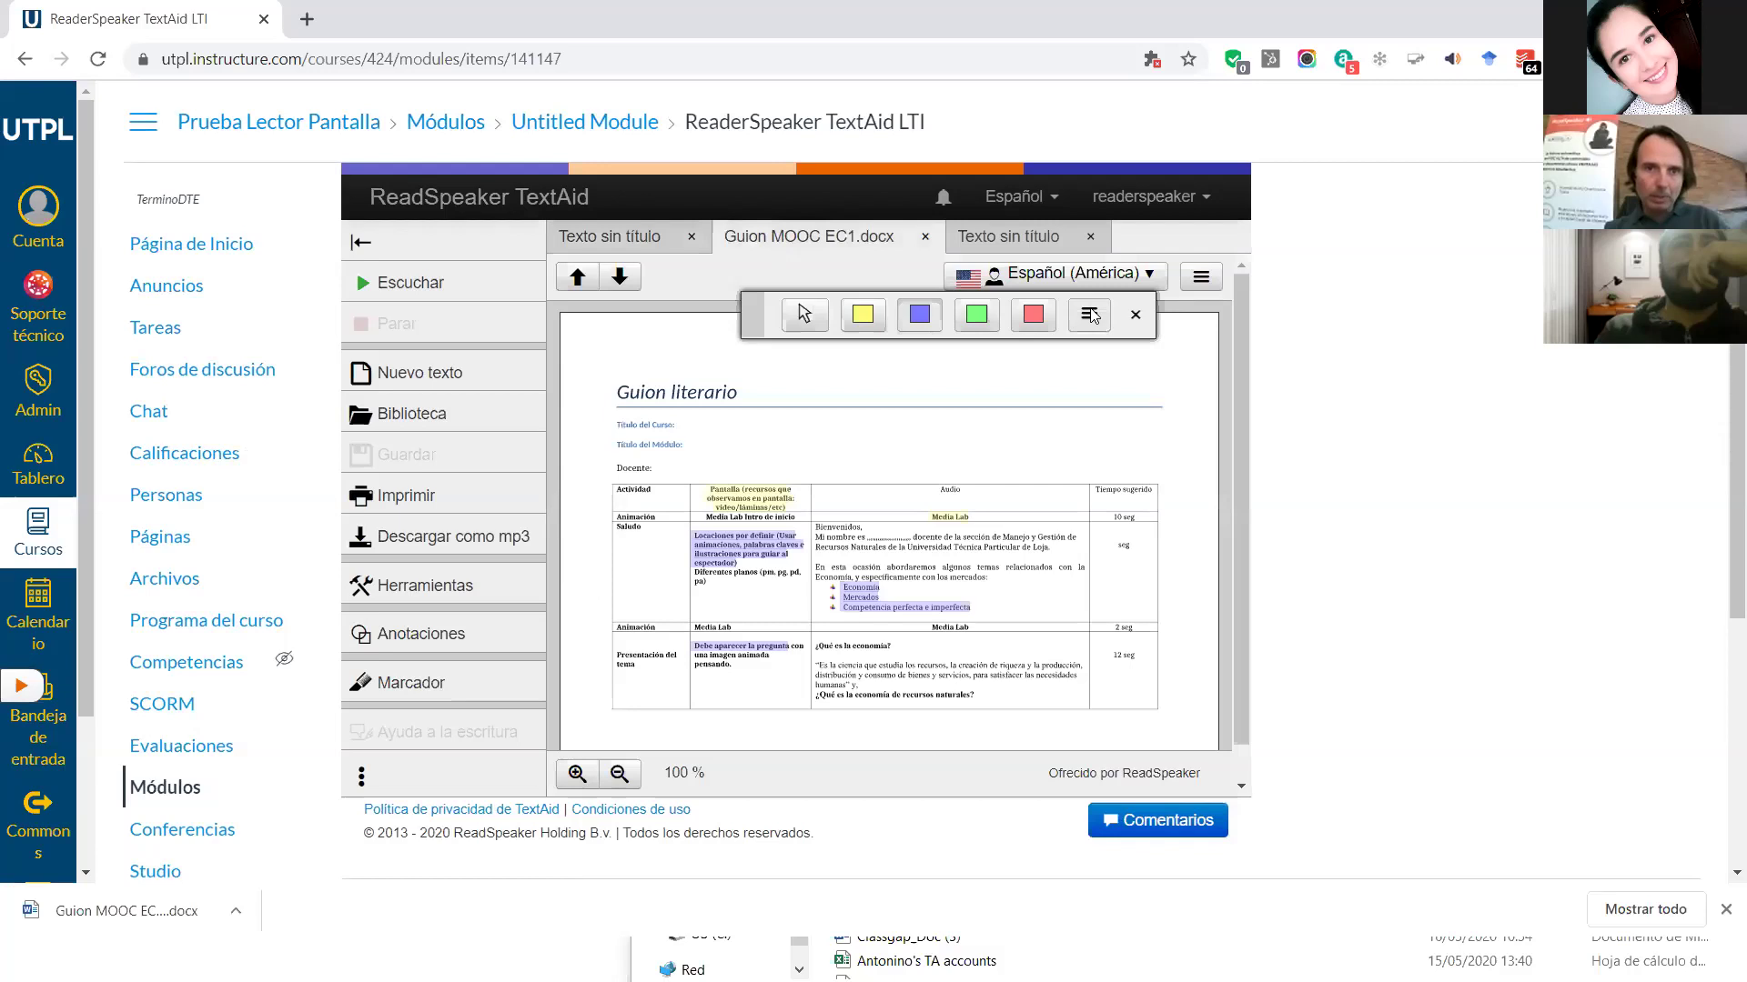
{"action": "left_click", "coordinate": [1089, 316]}
{"action": "left_click", "coordinate": [1092, 351]}
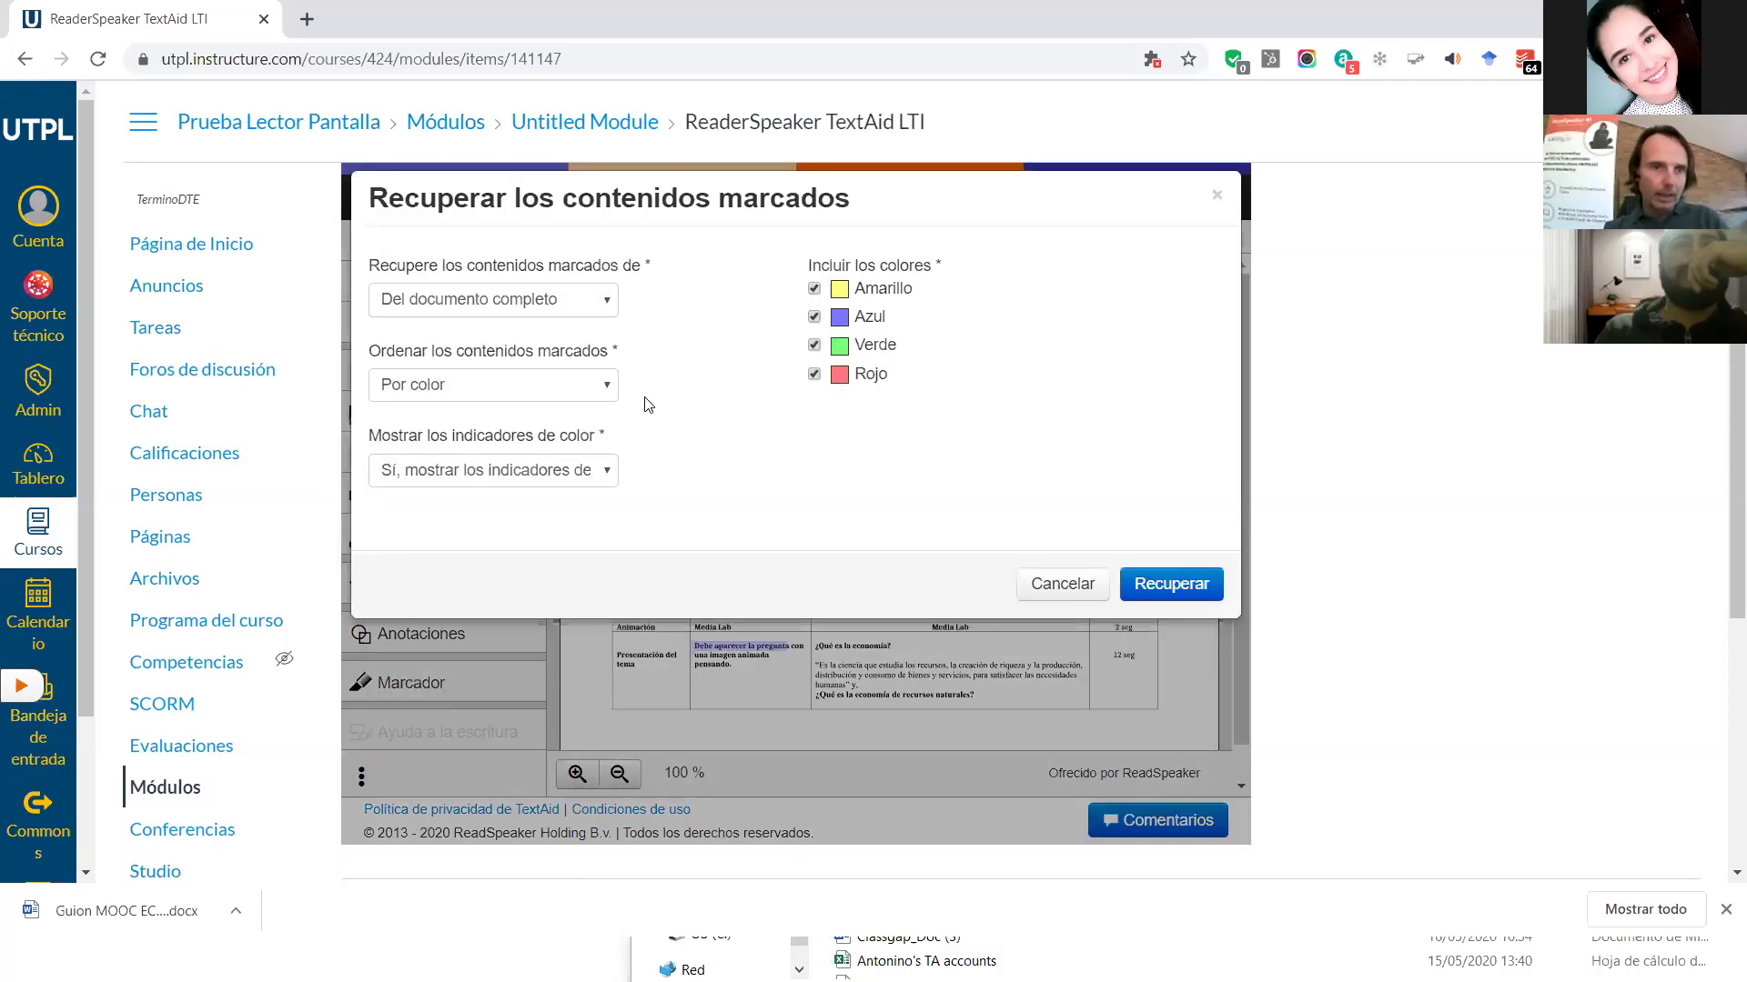
{"action": "left_click", "coordinate": [512, 384]}
{"action": "left_click", "coordinate": [476, 432]}
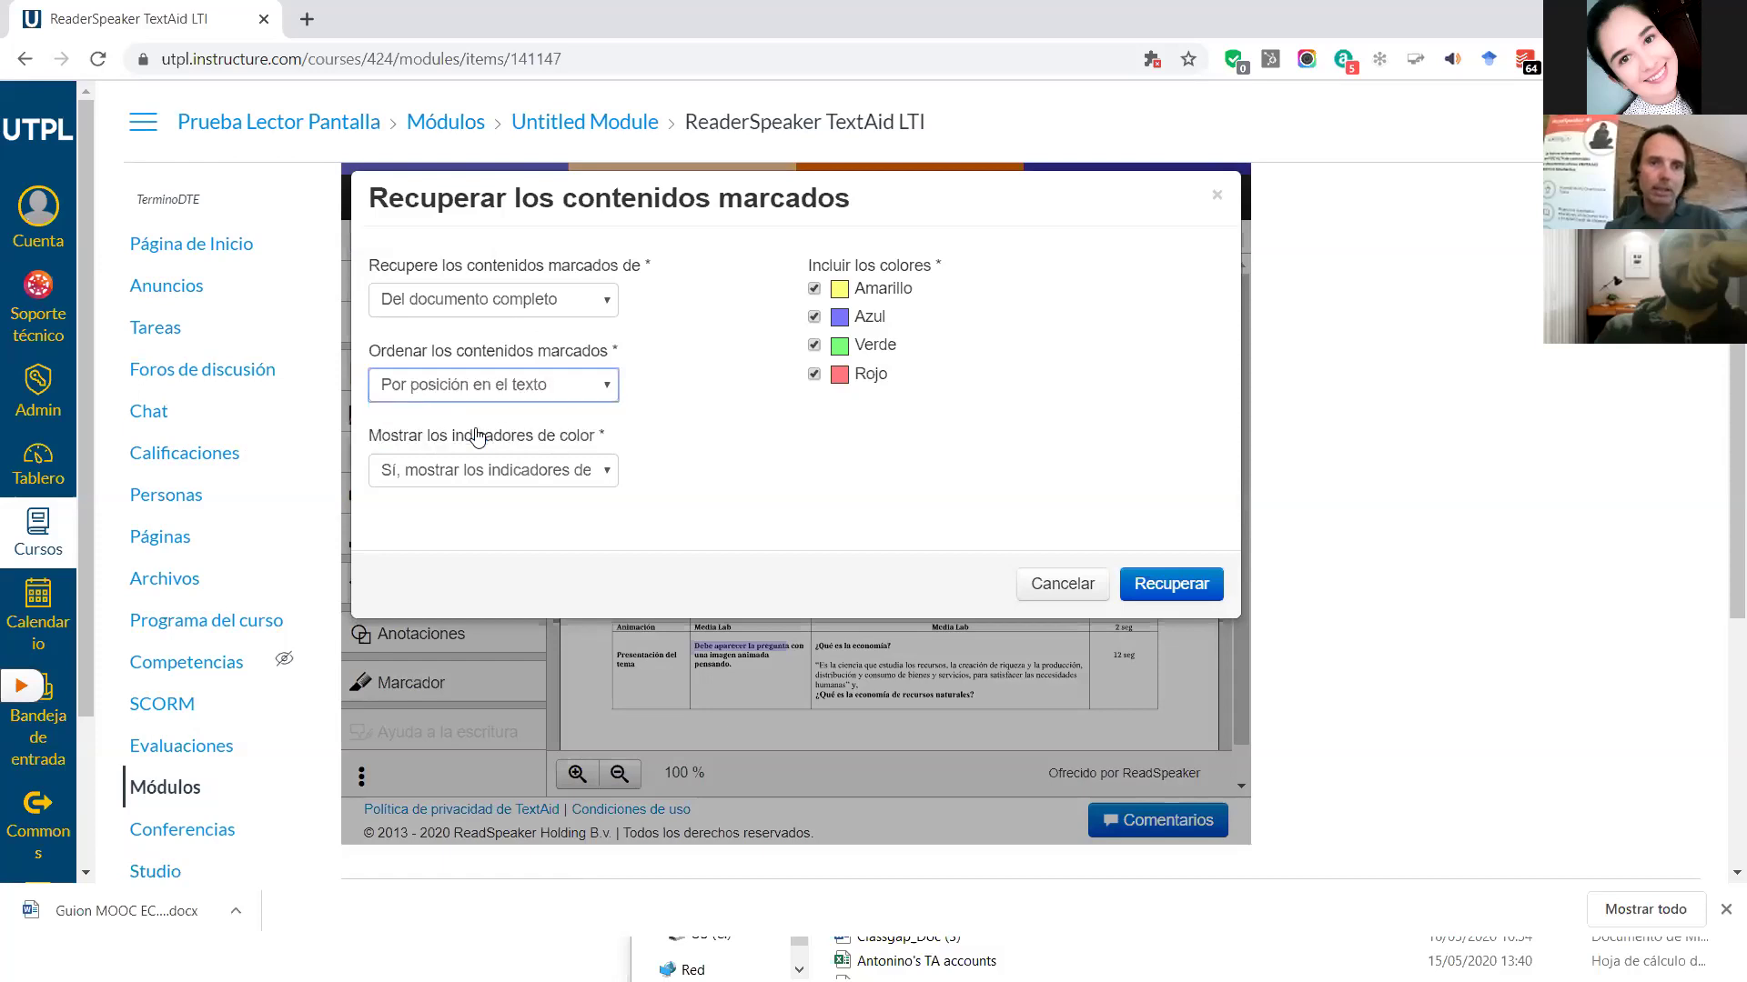
{"action": "left_click", "coordinate": [1172, 591]}
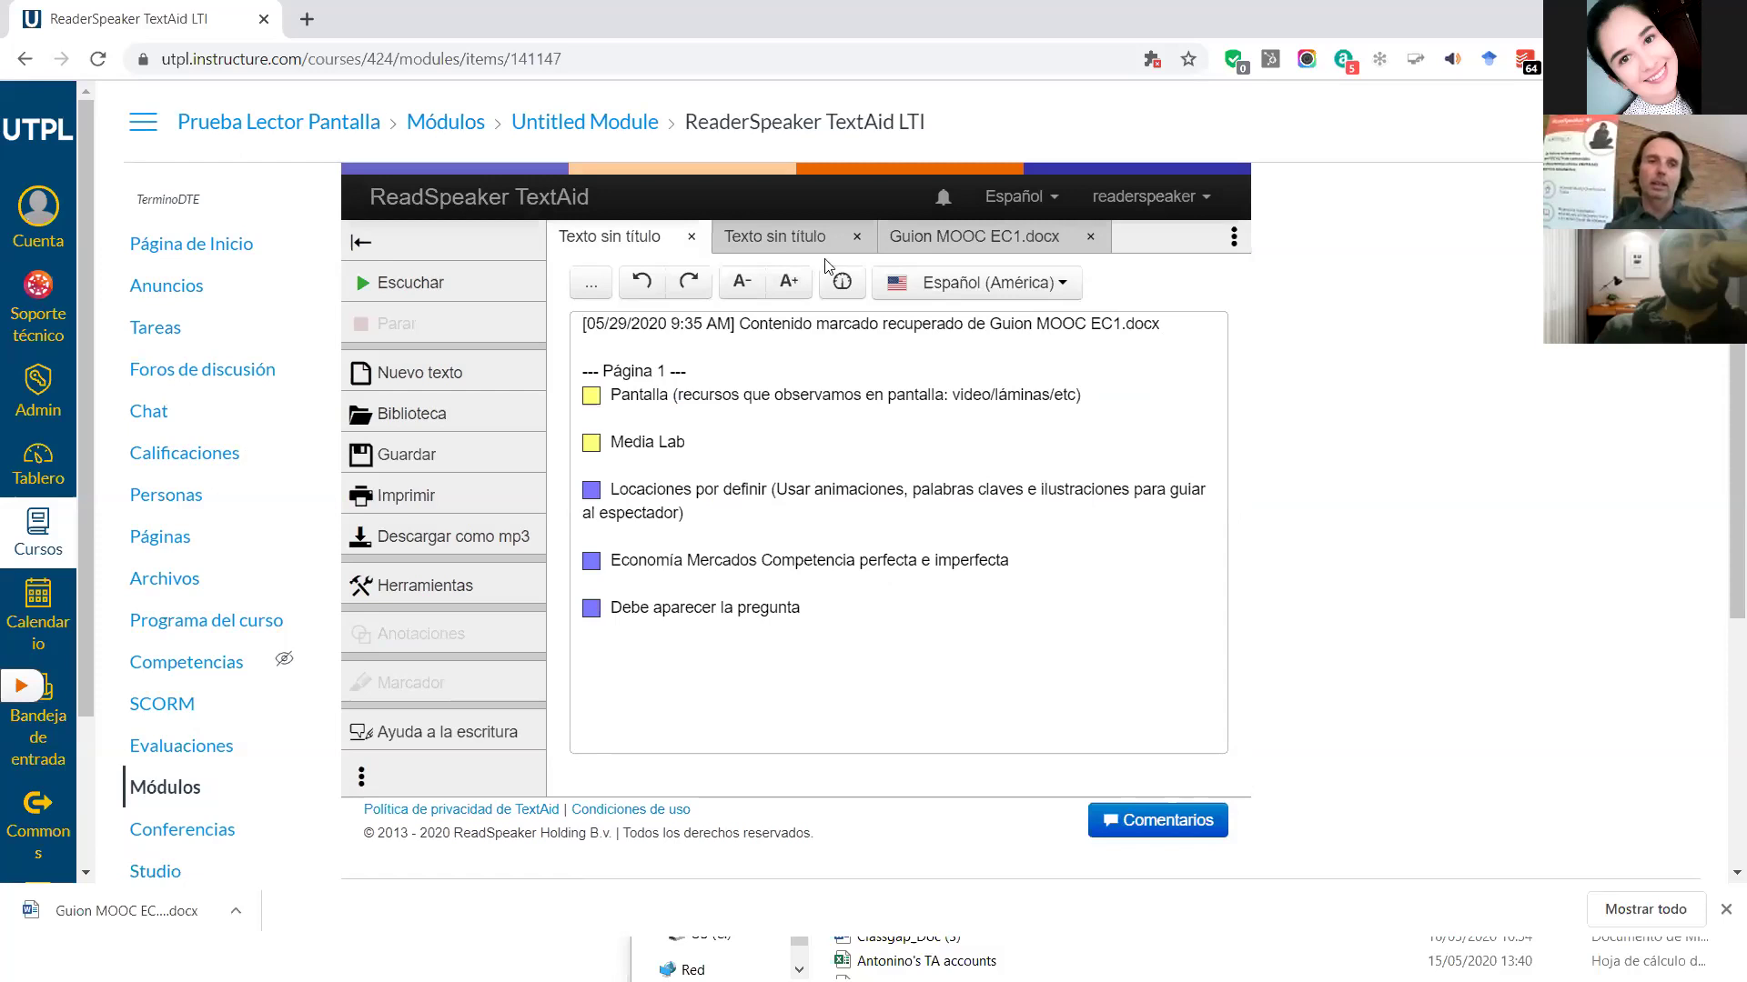
Review the extract ordered by colour, and return to "Guion MOOC EC1.docx" with the highlighter tools closed.
{"action": "left_click", "coordinate": [771, 239]}
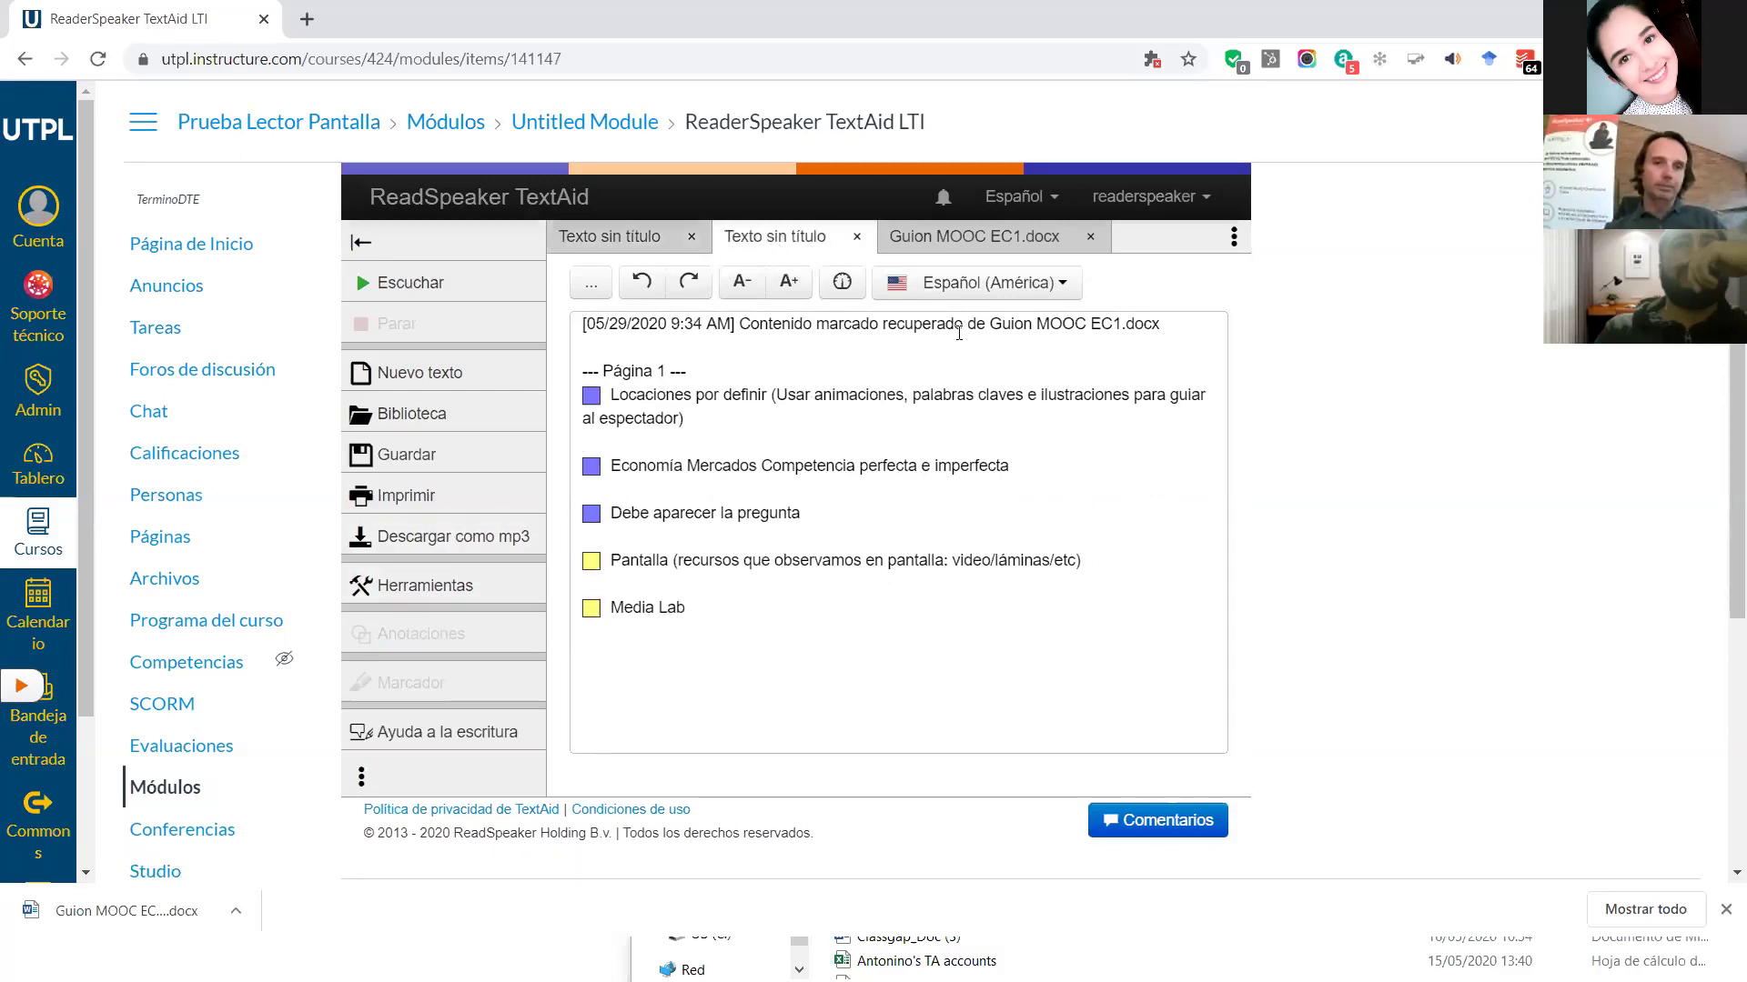
{"action": "left_click", "coordinate": [972, 238]}
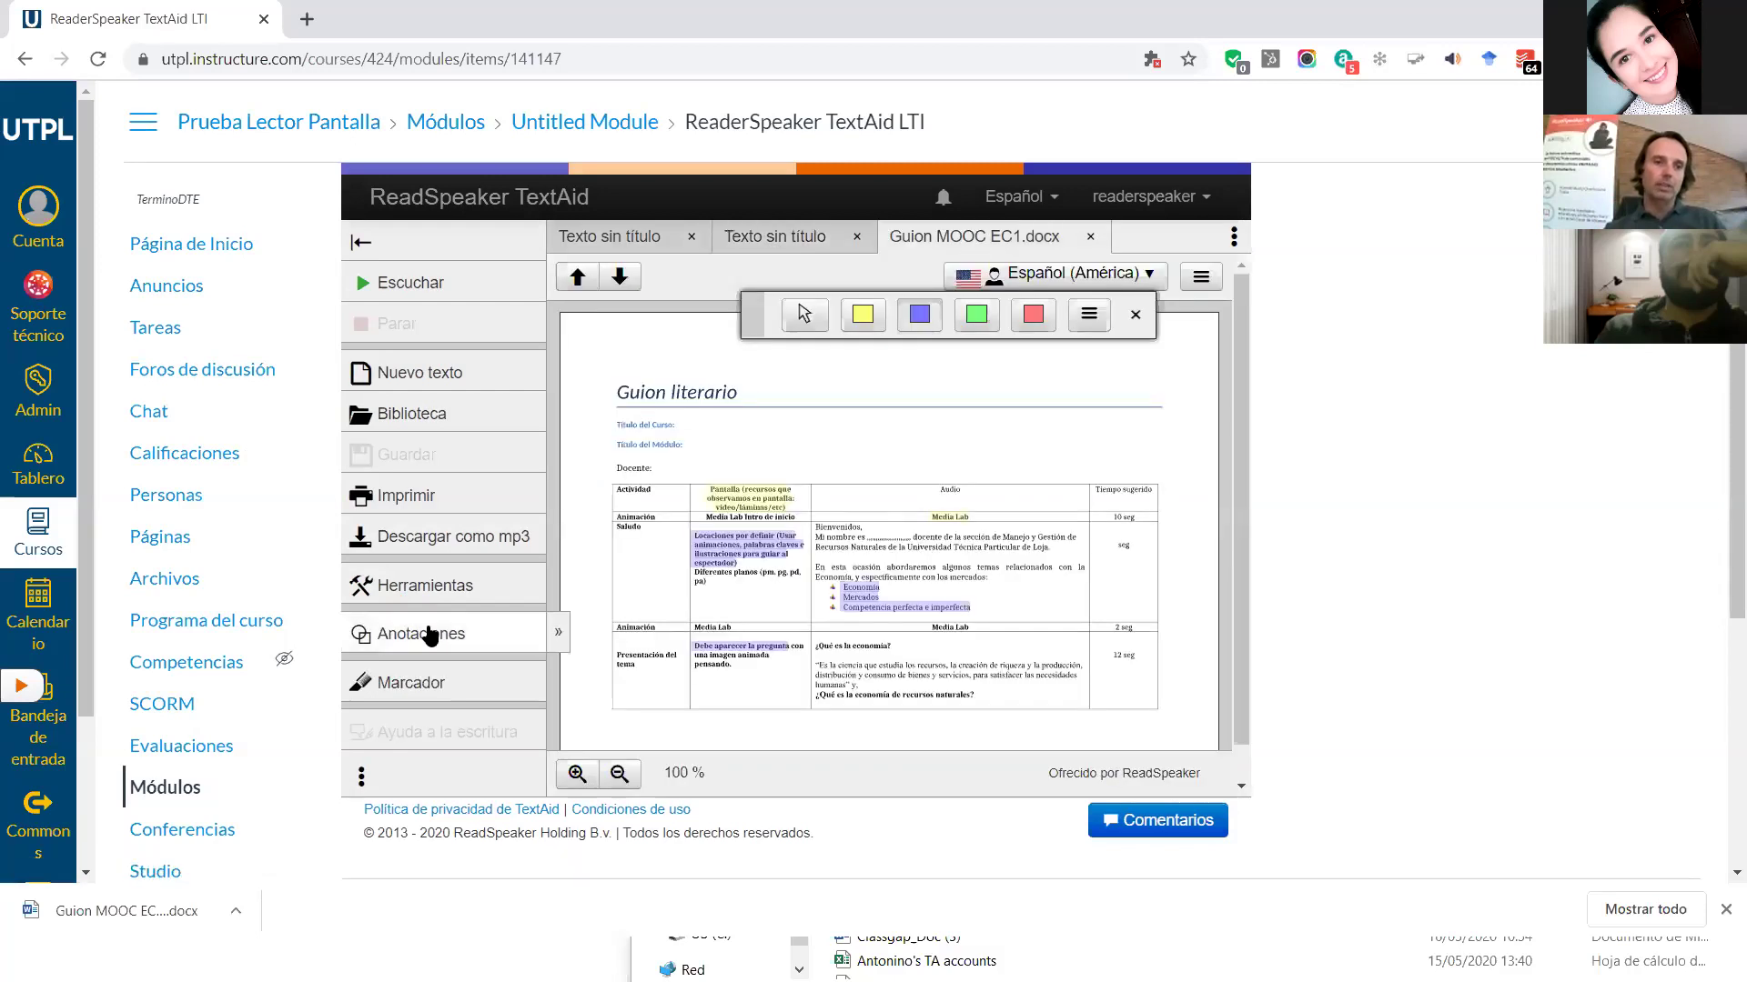
{"action": "left_click", "coordinate": [1136, 314]}
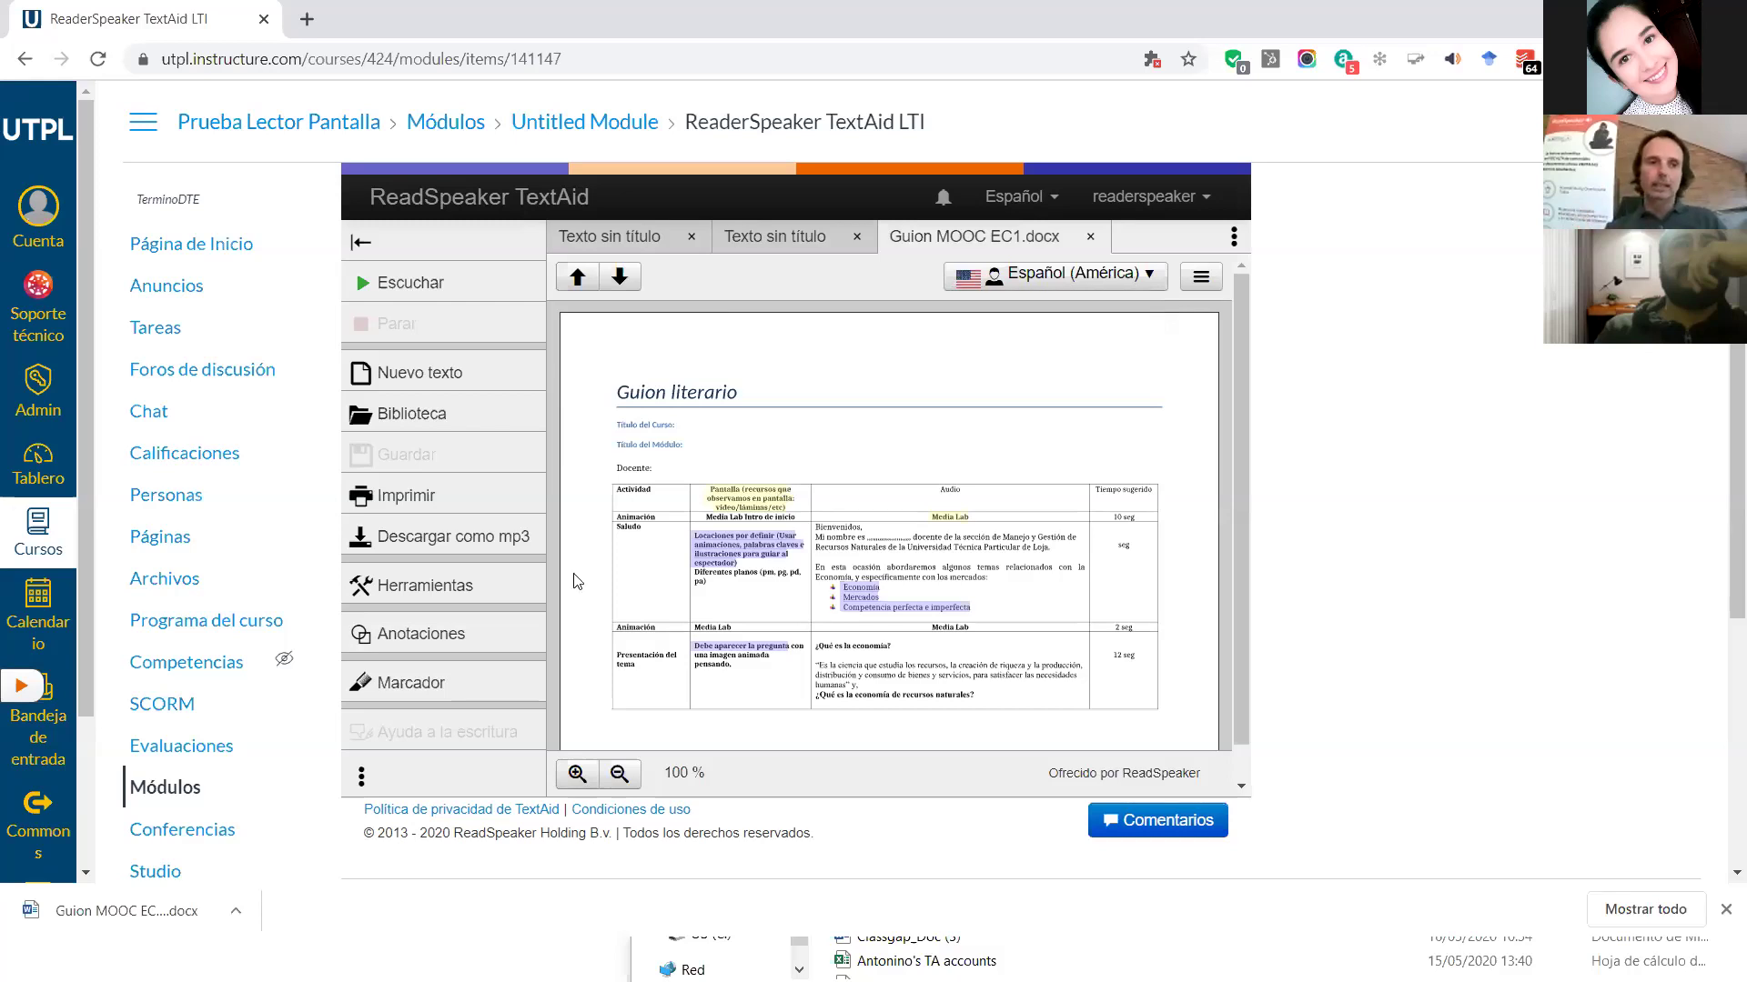
Draw a rectangle annotation around the "Bienvenidos" greeting paragraph in the Audio column.
{"action": "left_click", "coordinate": [421, 637]}
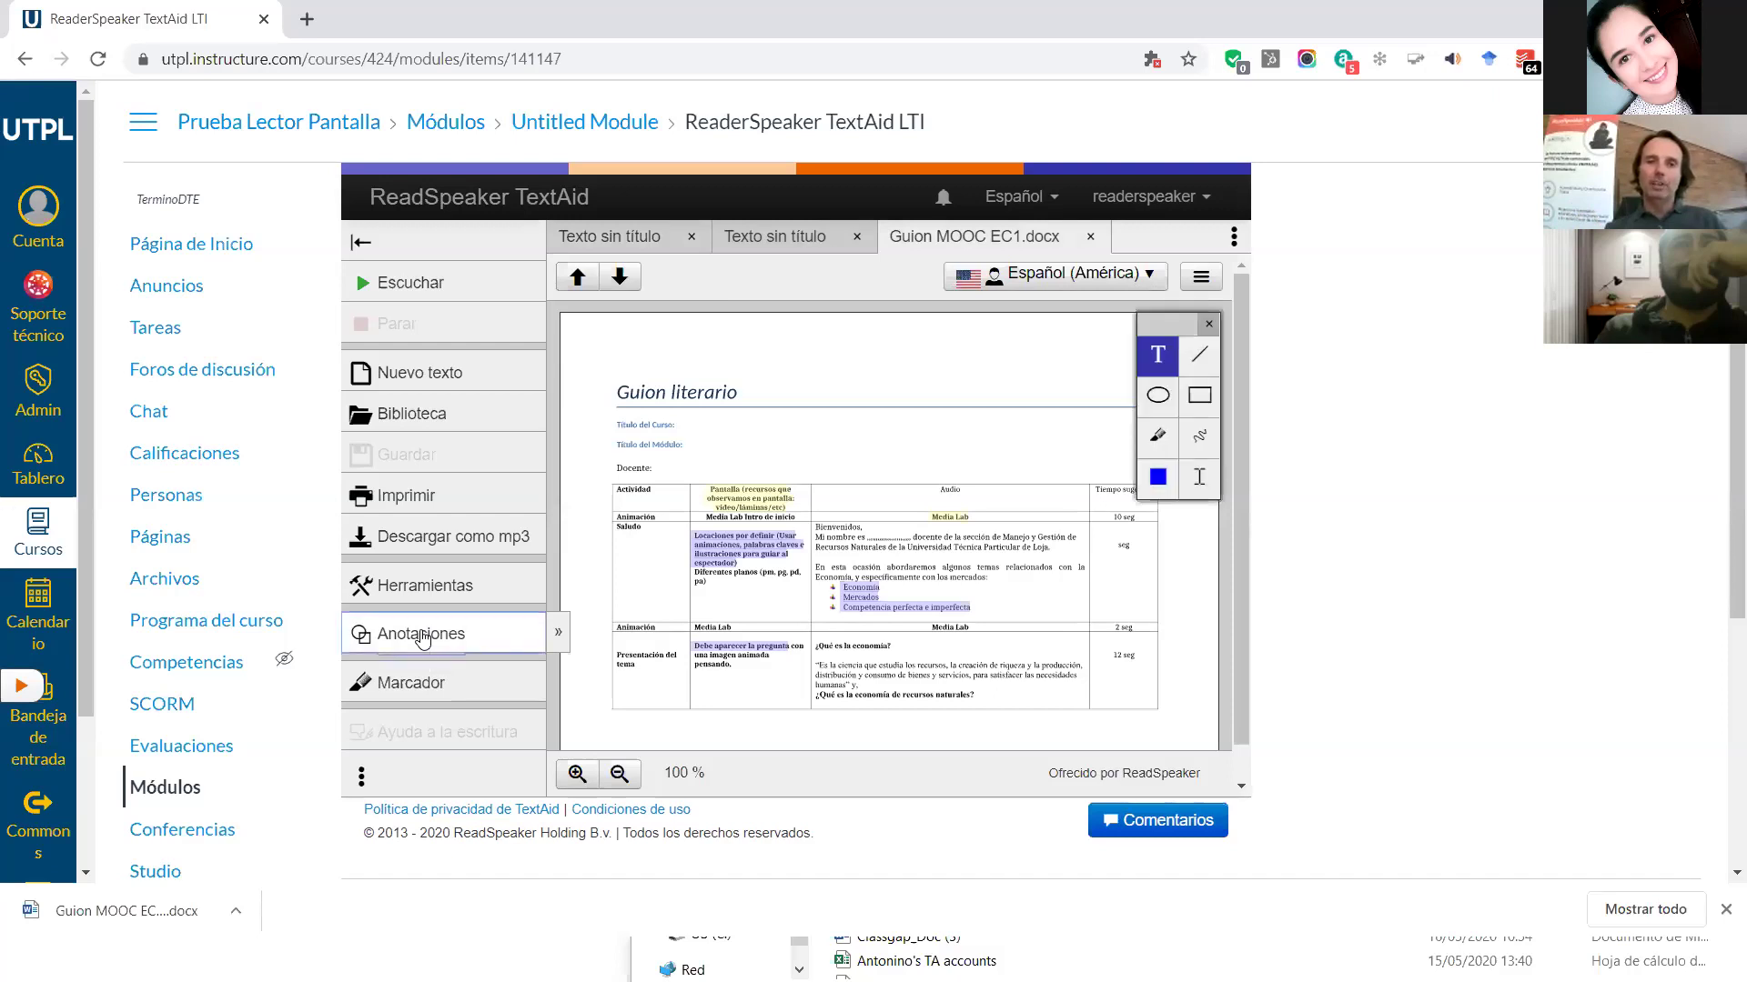
{"action": "left_click", "coordinate": [1199, 395]}
{"action": "mouse_move", "coordinate": [816, 526]}
{"action": "left_mouse_down"}
{"action": "mouse_move", "coordinate": [897, 561]}
{"action": "mouse_move", "coordinate": [1084, 559]}
{"action": "left_mouse_up"}
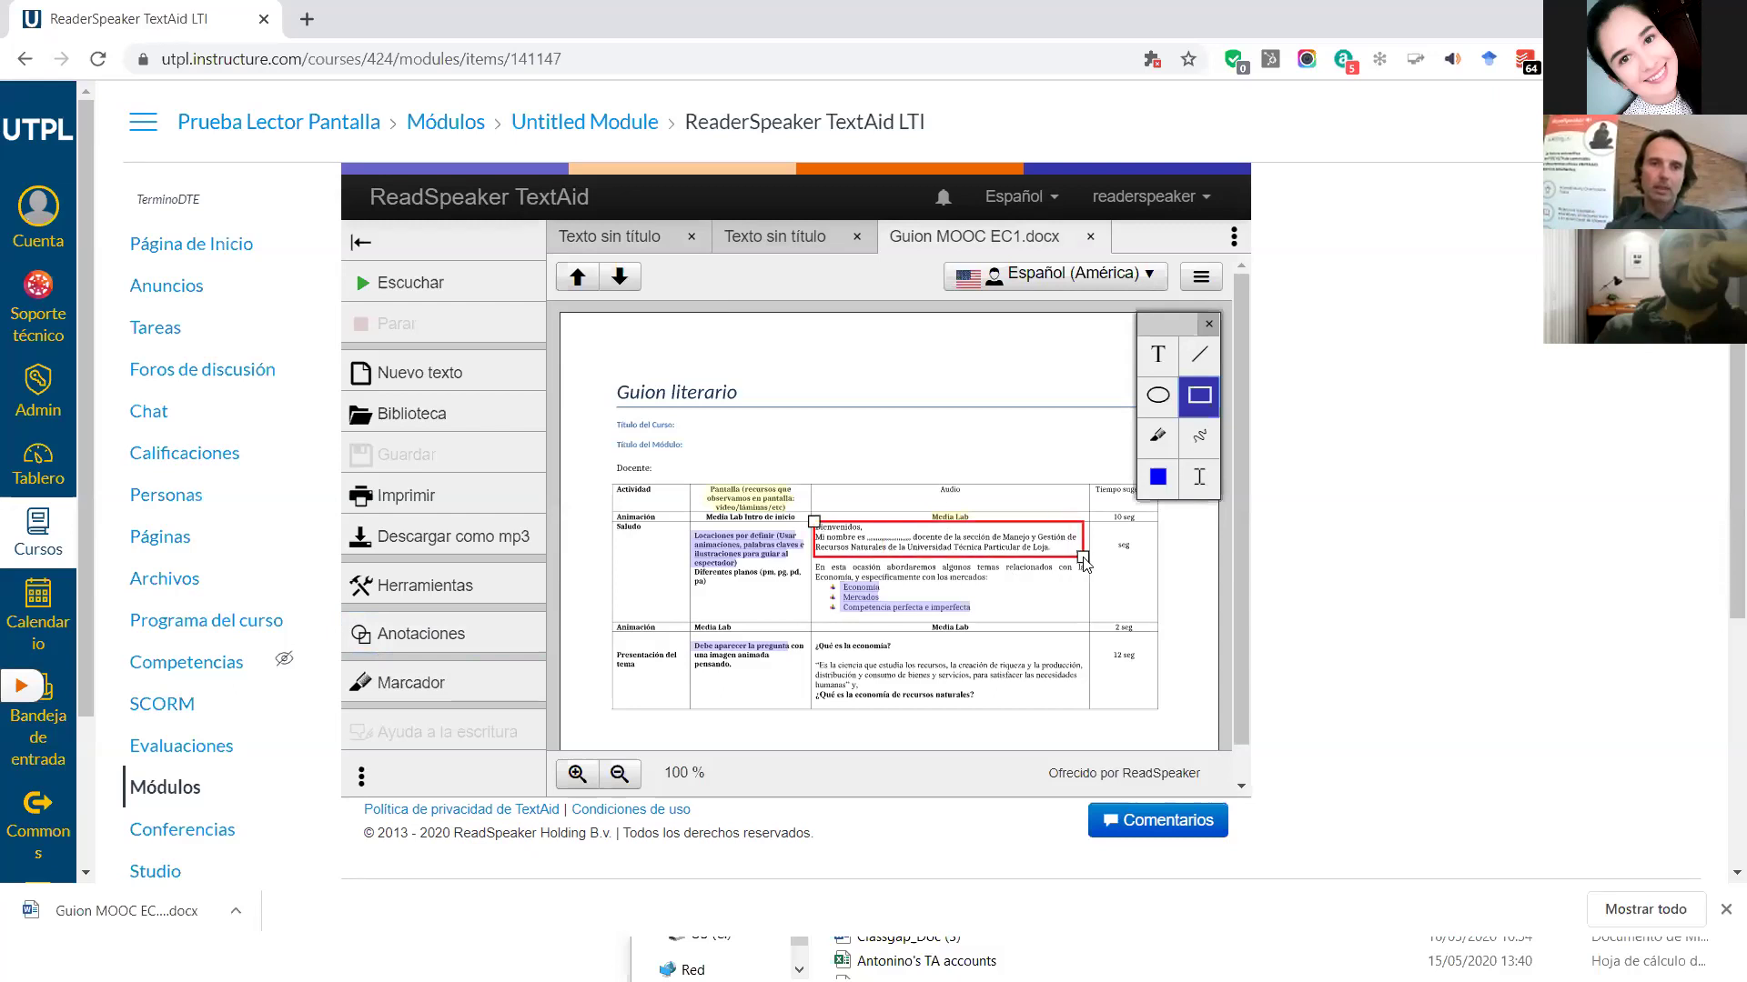
Add the text annotation "entra para el examen" below the "Guion literario" title, have it read aloud and accept it.
{"action": "left_click", "coordinate": [1158, 356]}
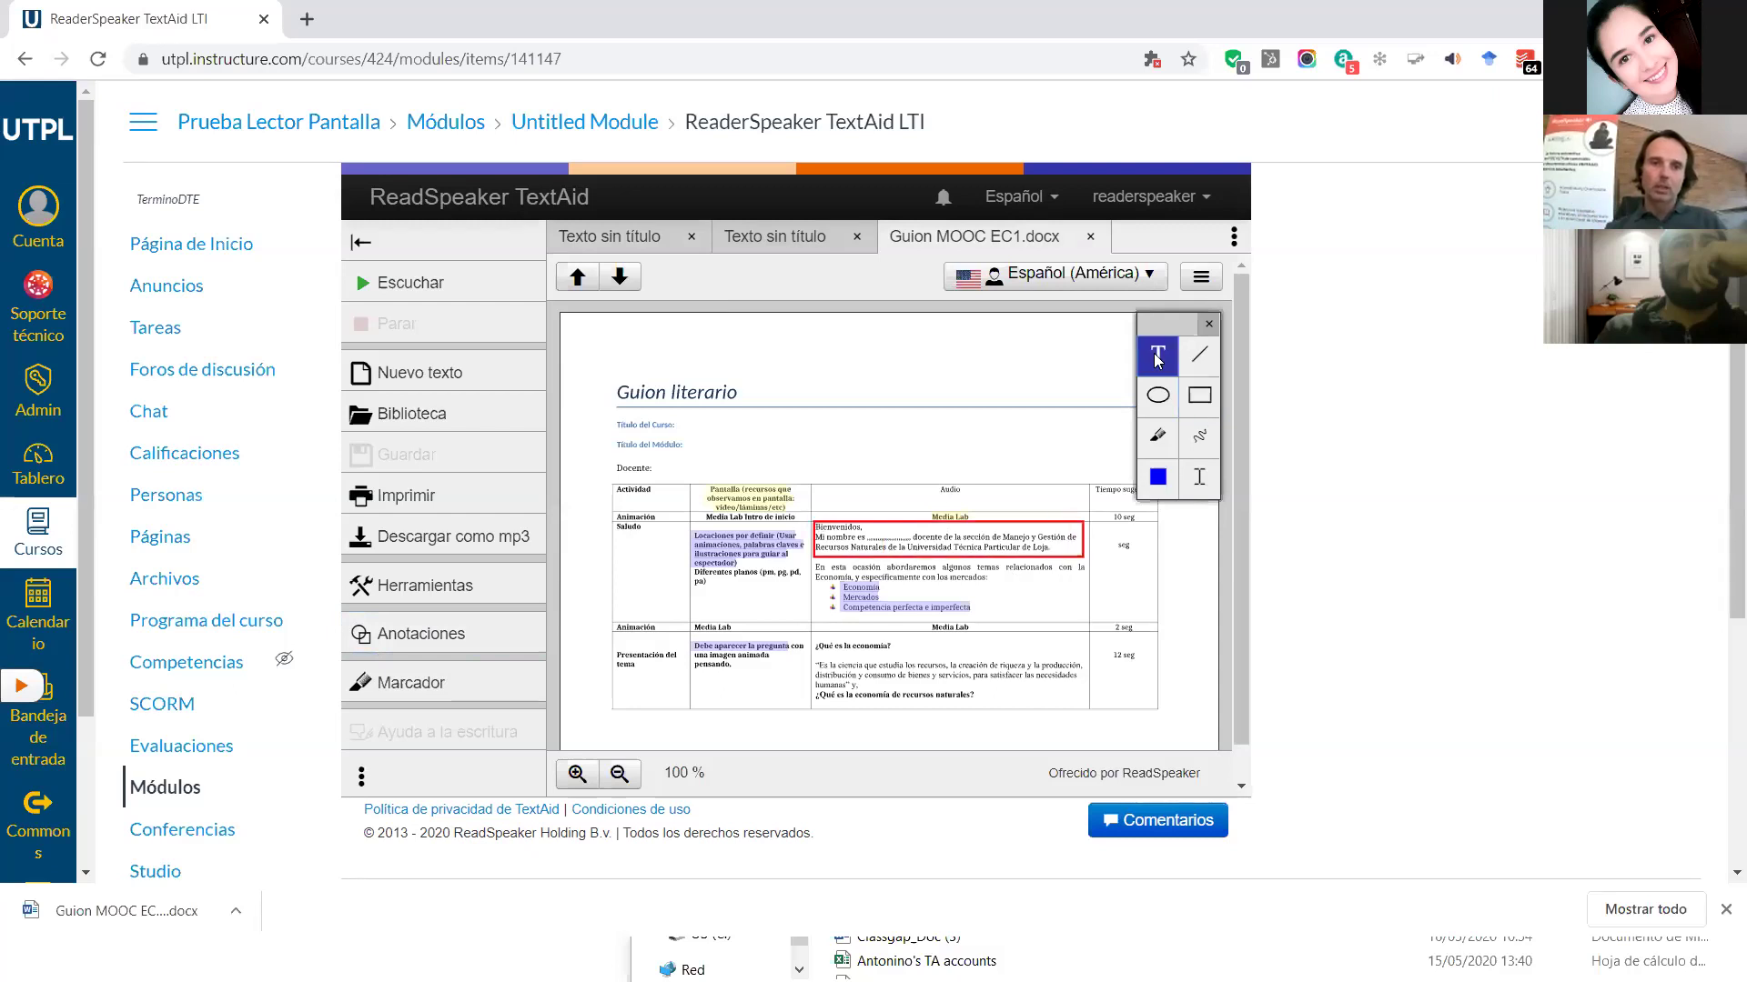
{"action": "left_click", "coordinate": [719, 438]}
{"action": "type", "text": "Entra para e"}
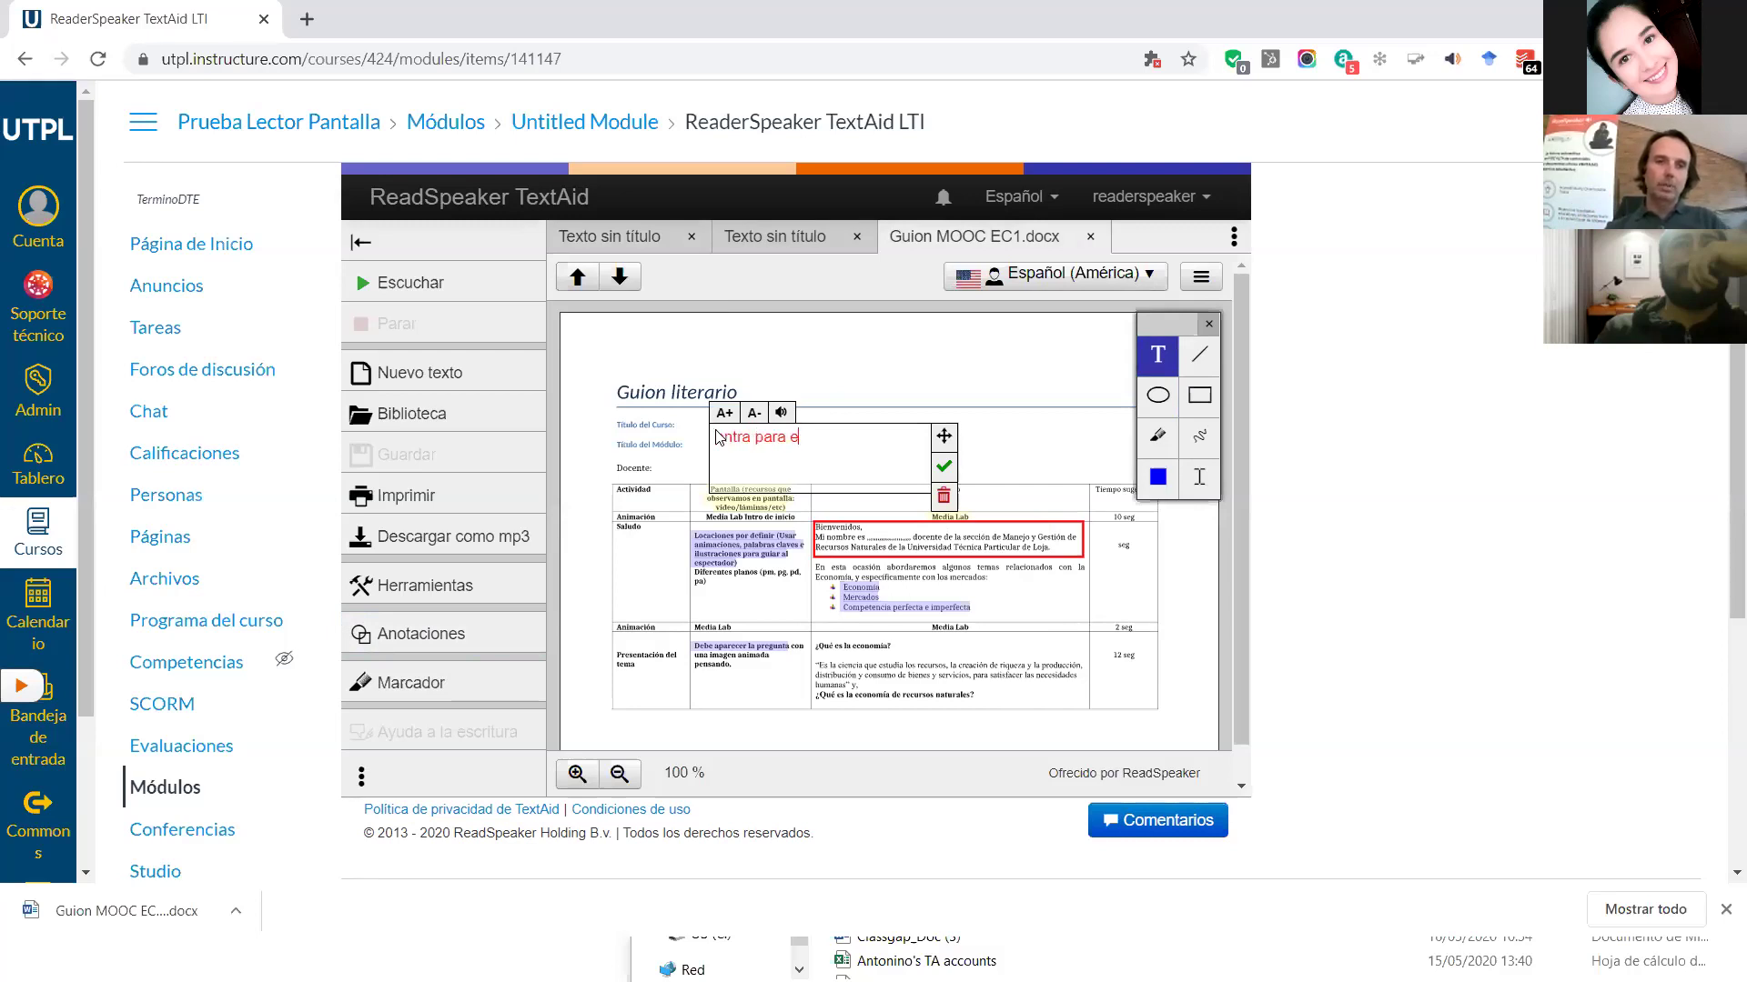
{"action": "type", "text": "l examen"}
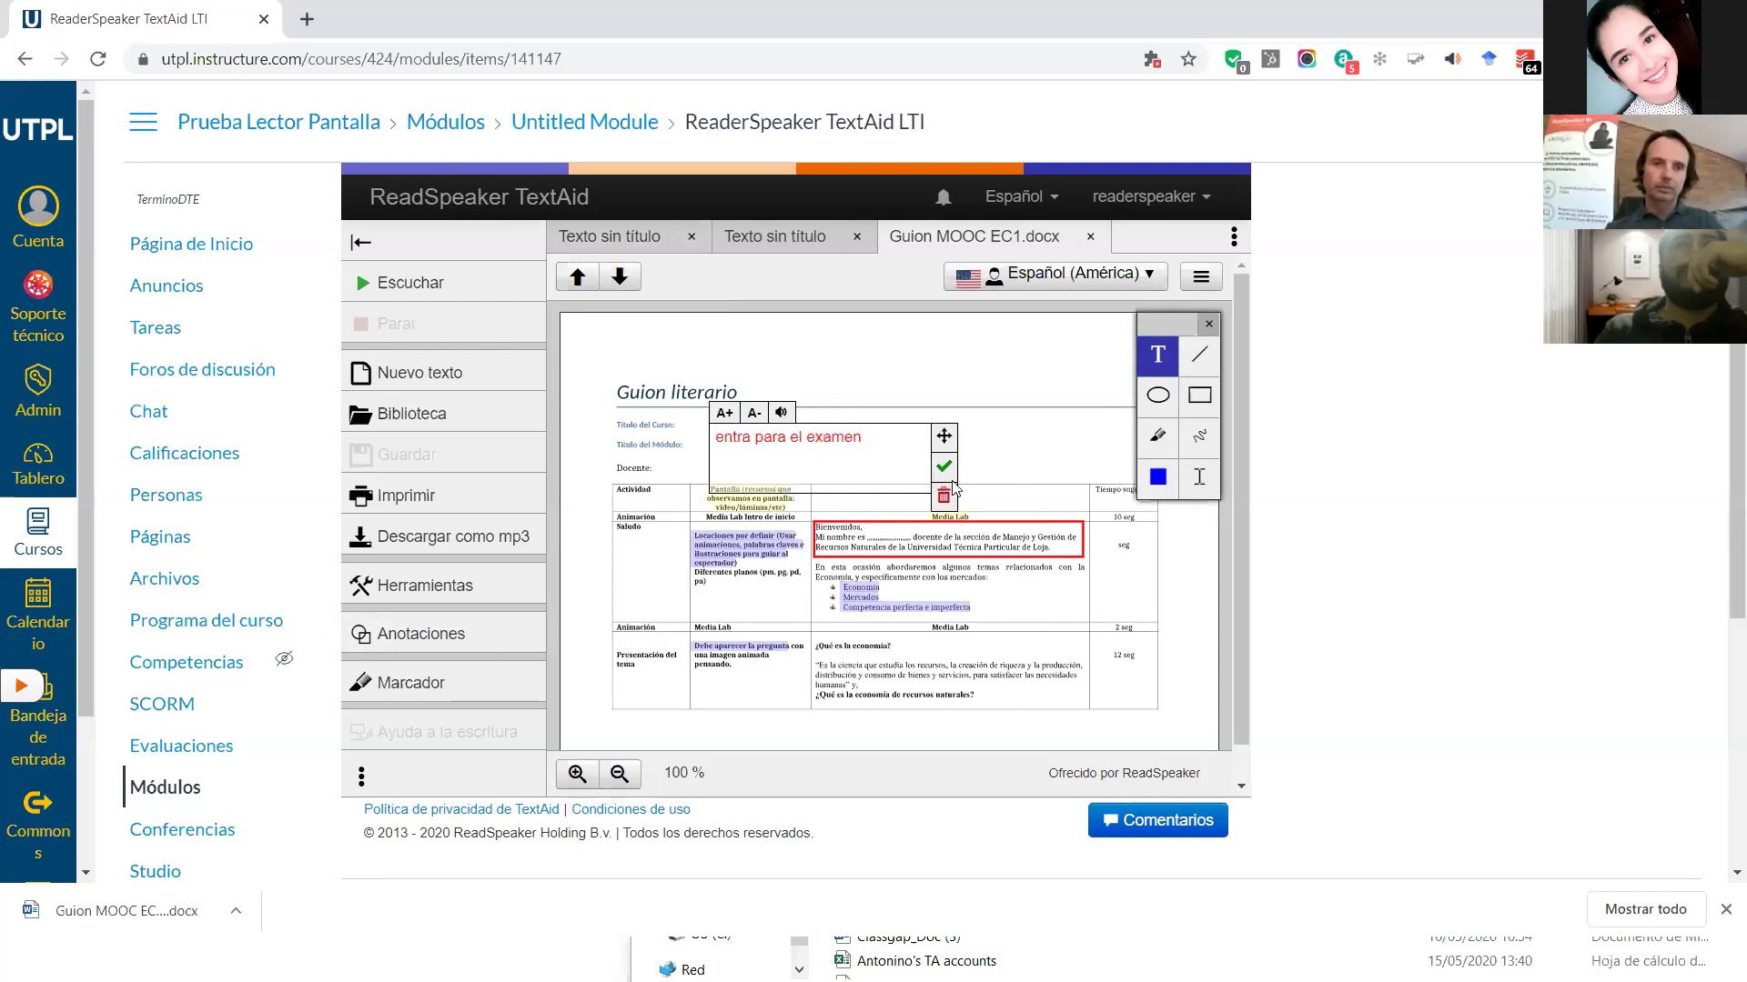
{"action": "left_click", "coordinate": [782, 414]}
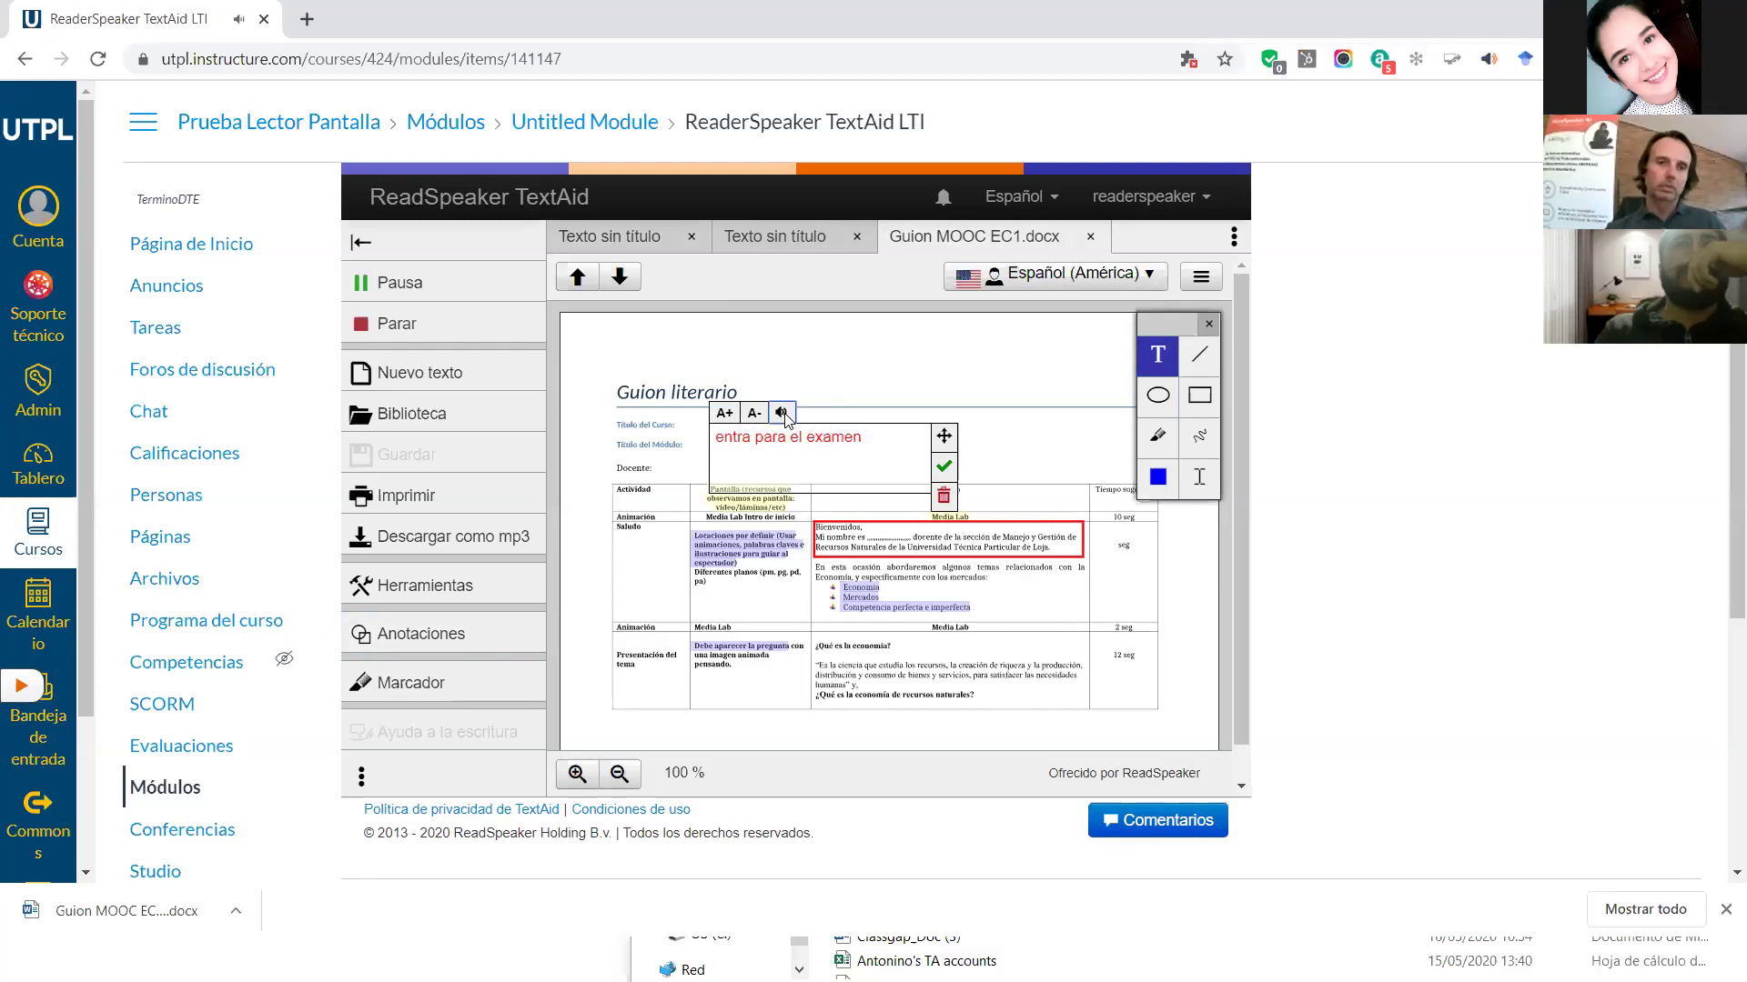
{"action": "left_click", "coordinate": [945, 468]}
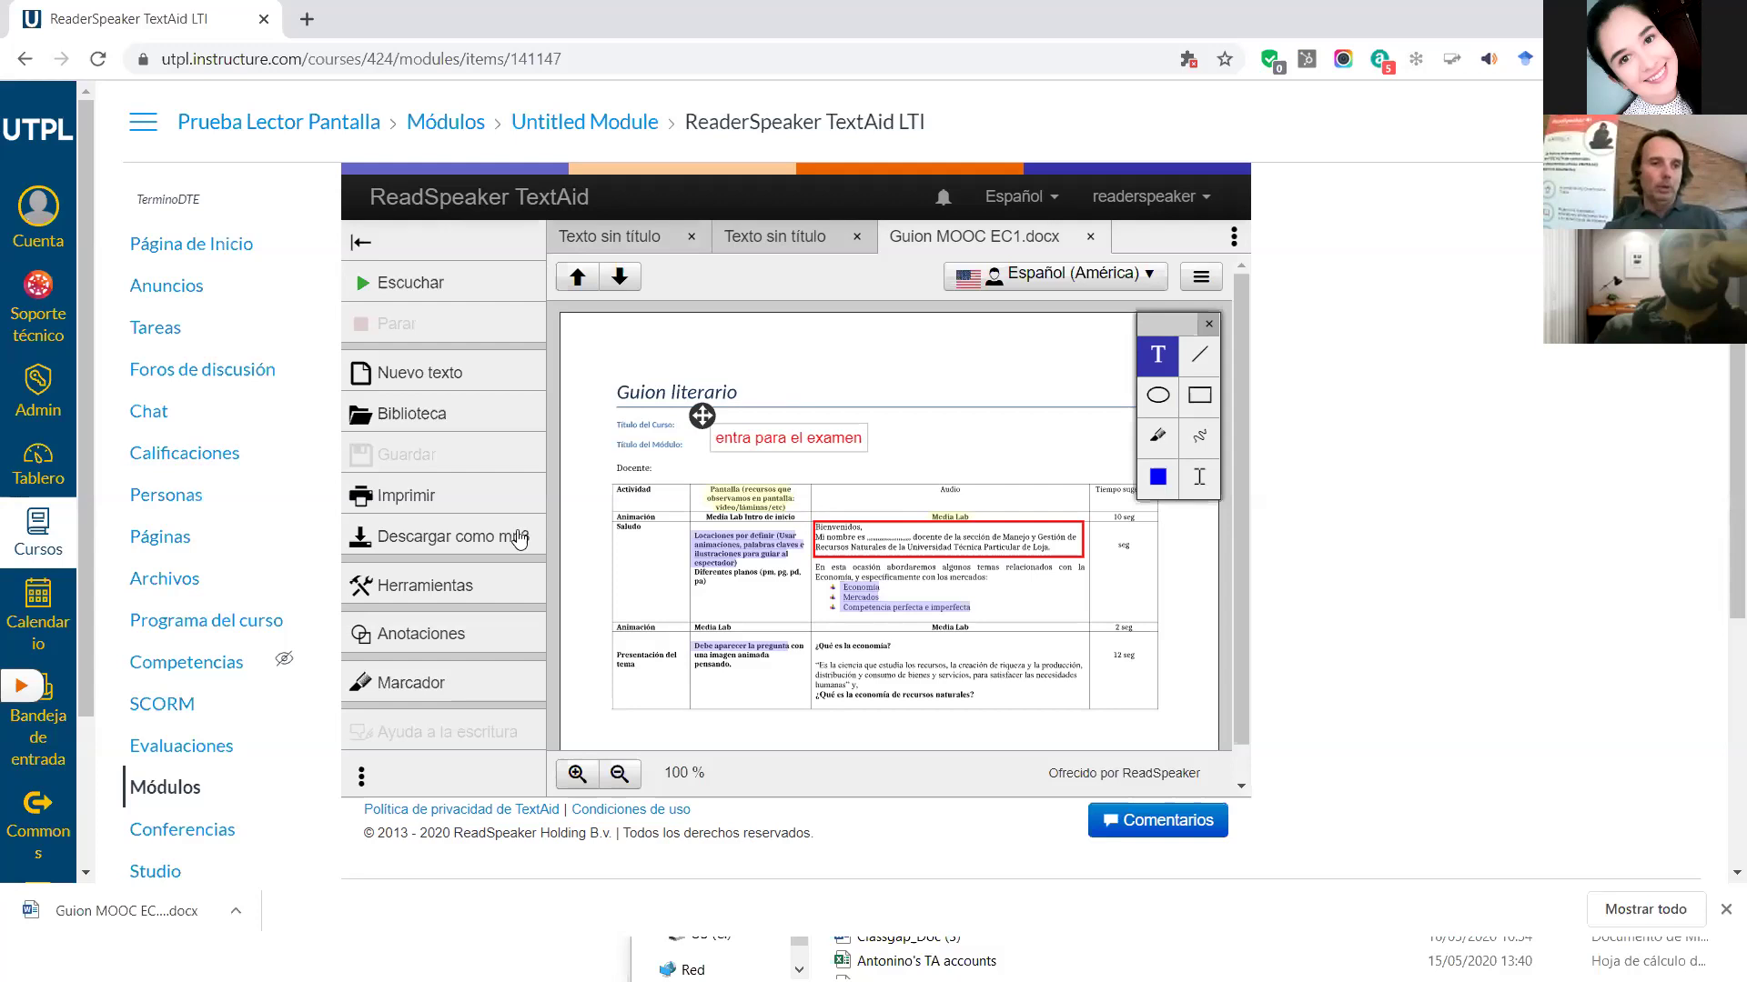
Start an image-to-text conversion and choose the file 2013S from the Desktop folder as the image to upload.
{"action": "scroll", "coordinate": [470, 655], "scroll_direction": "down", "scroll_amount": 1}
{"action": "scroll", "coordinate": [470, 656], "scroll_direction": "down", "scroll_amount": 1}
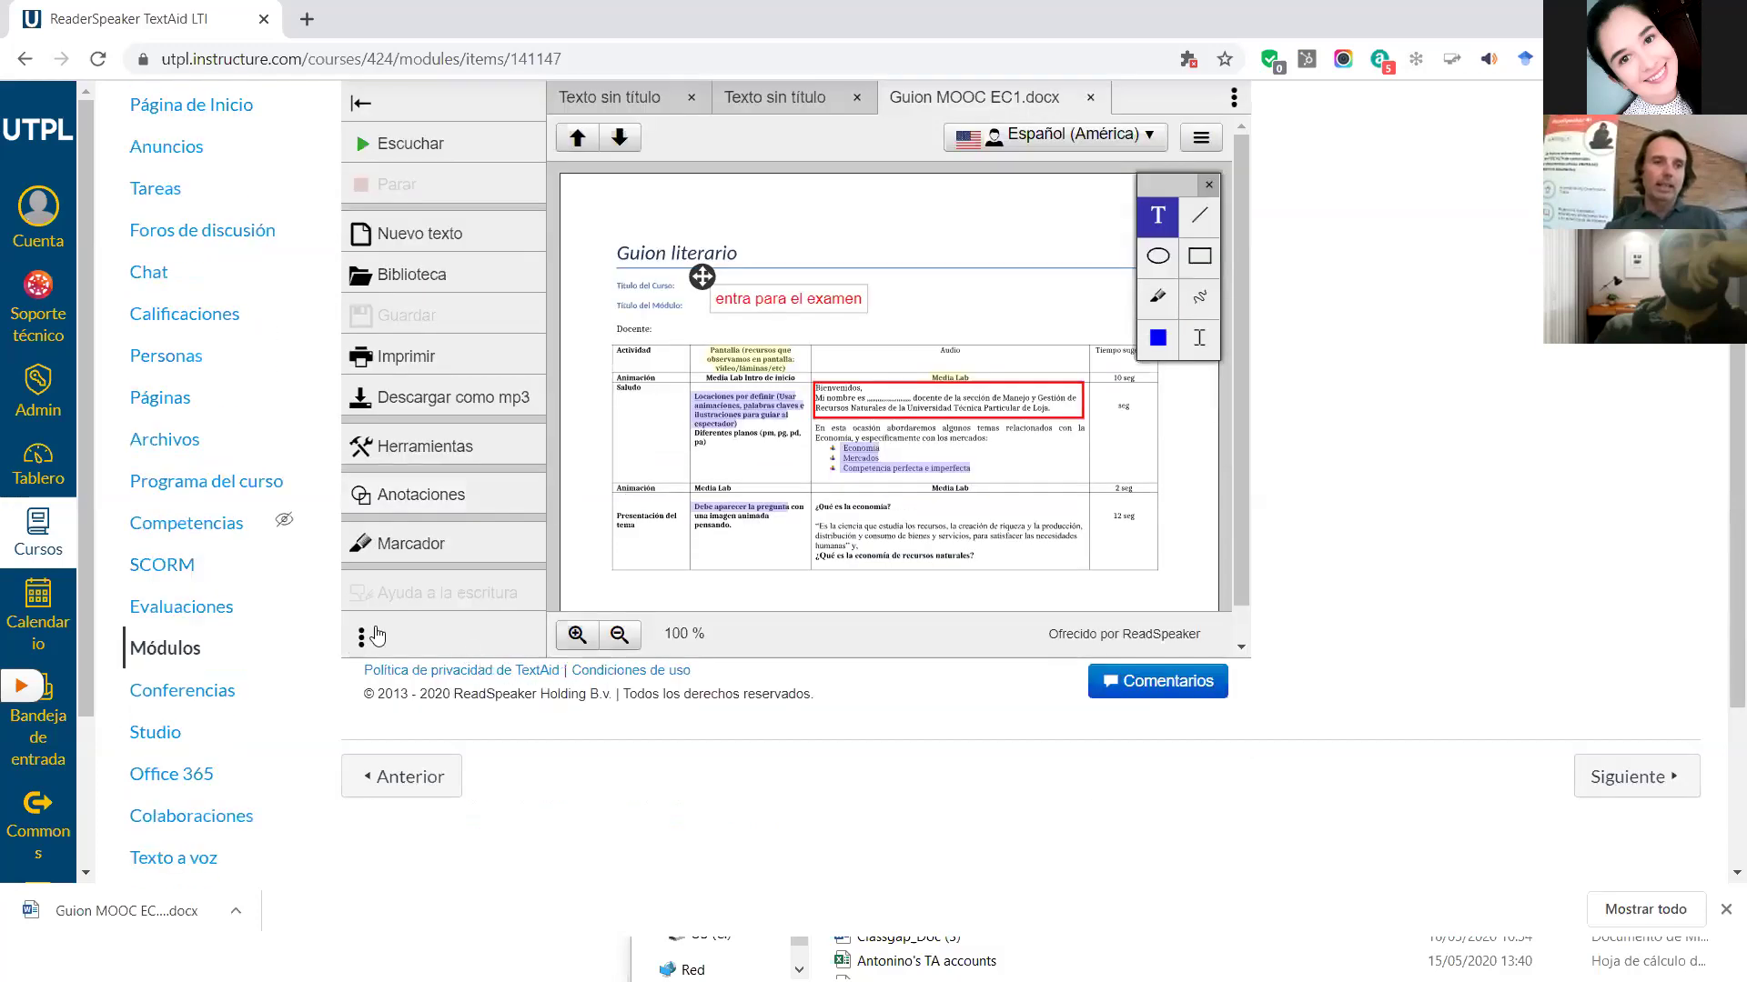
{"action": "left_click", "coordinate": [374, 634]}
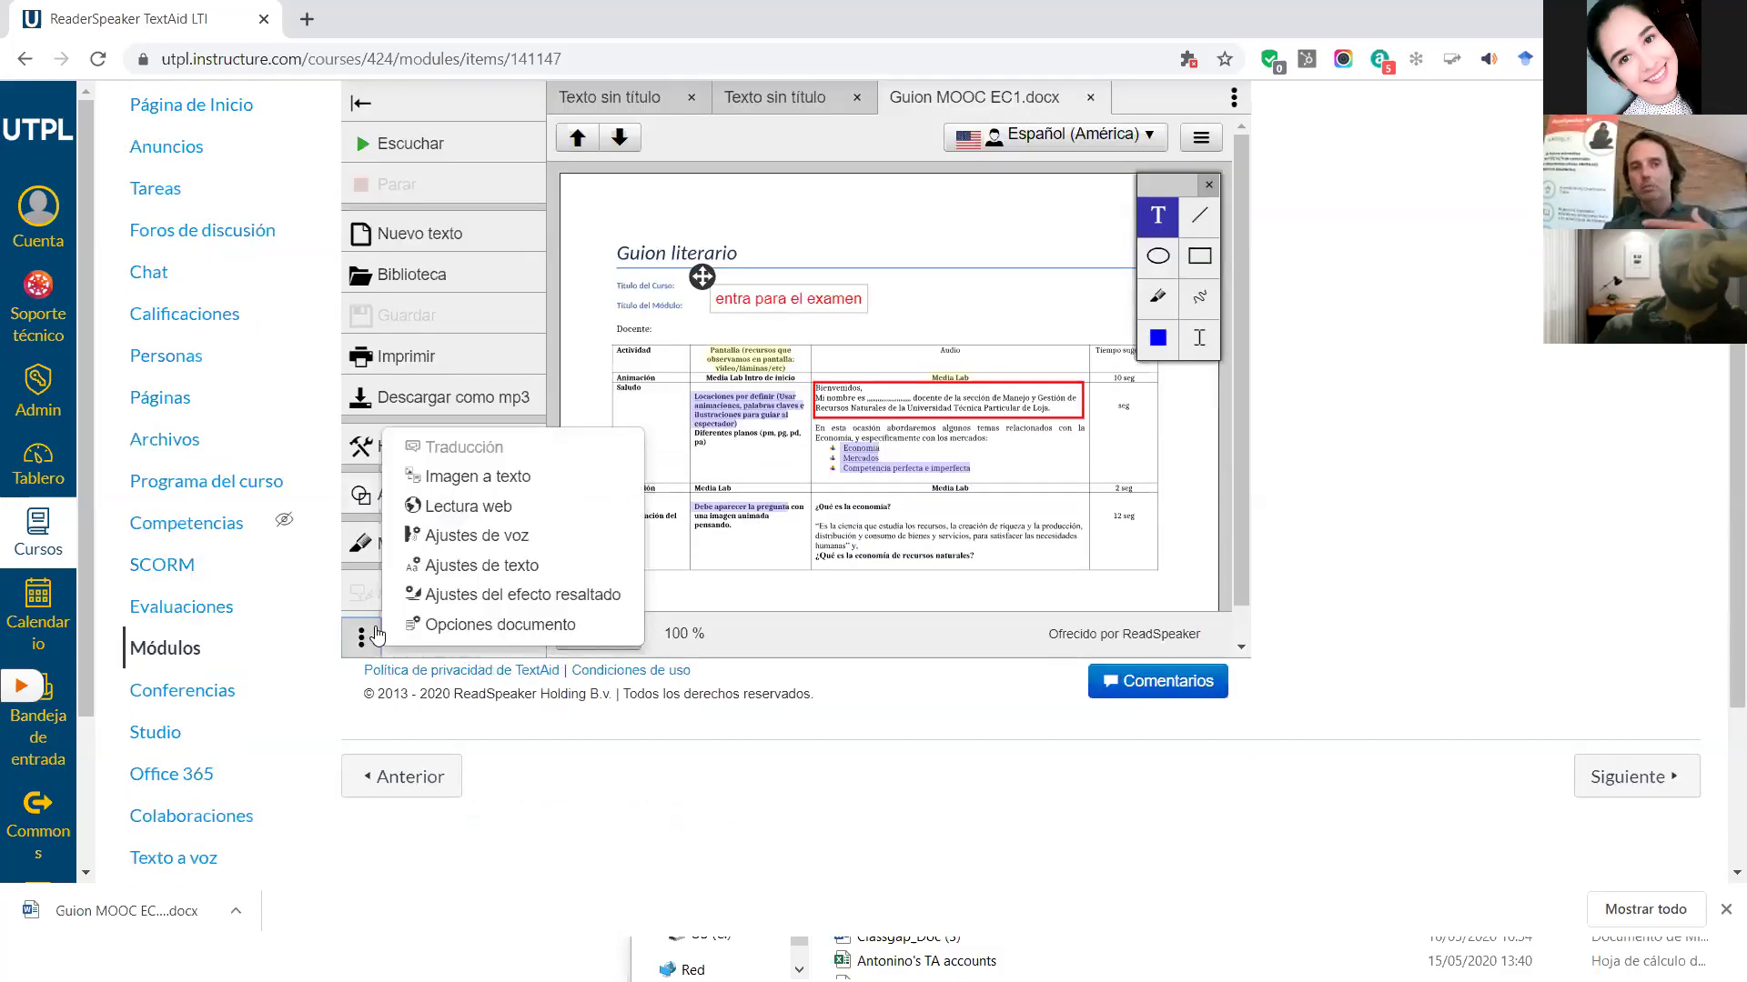
{"action": "left_click", "coordinate": [470, 477]}
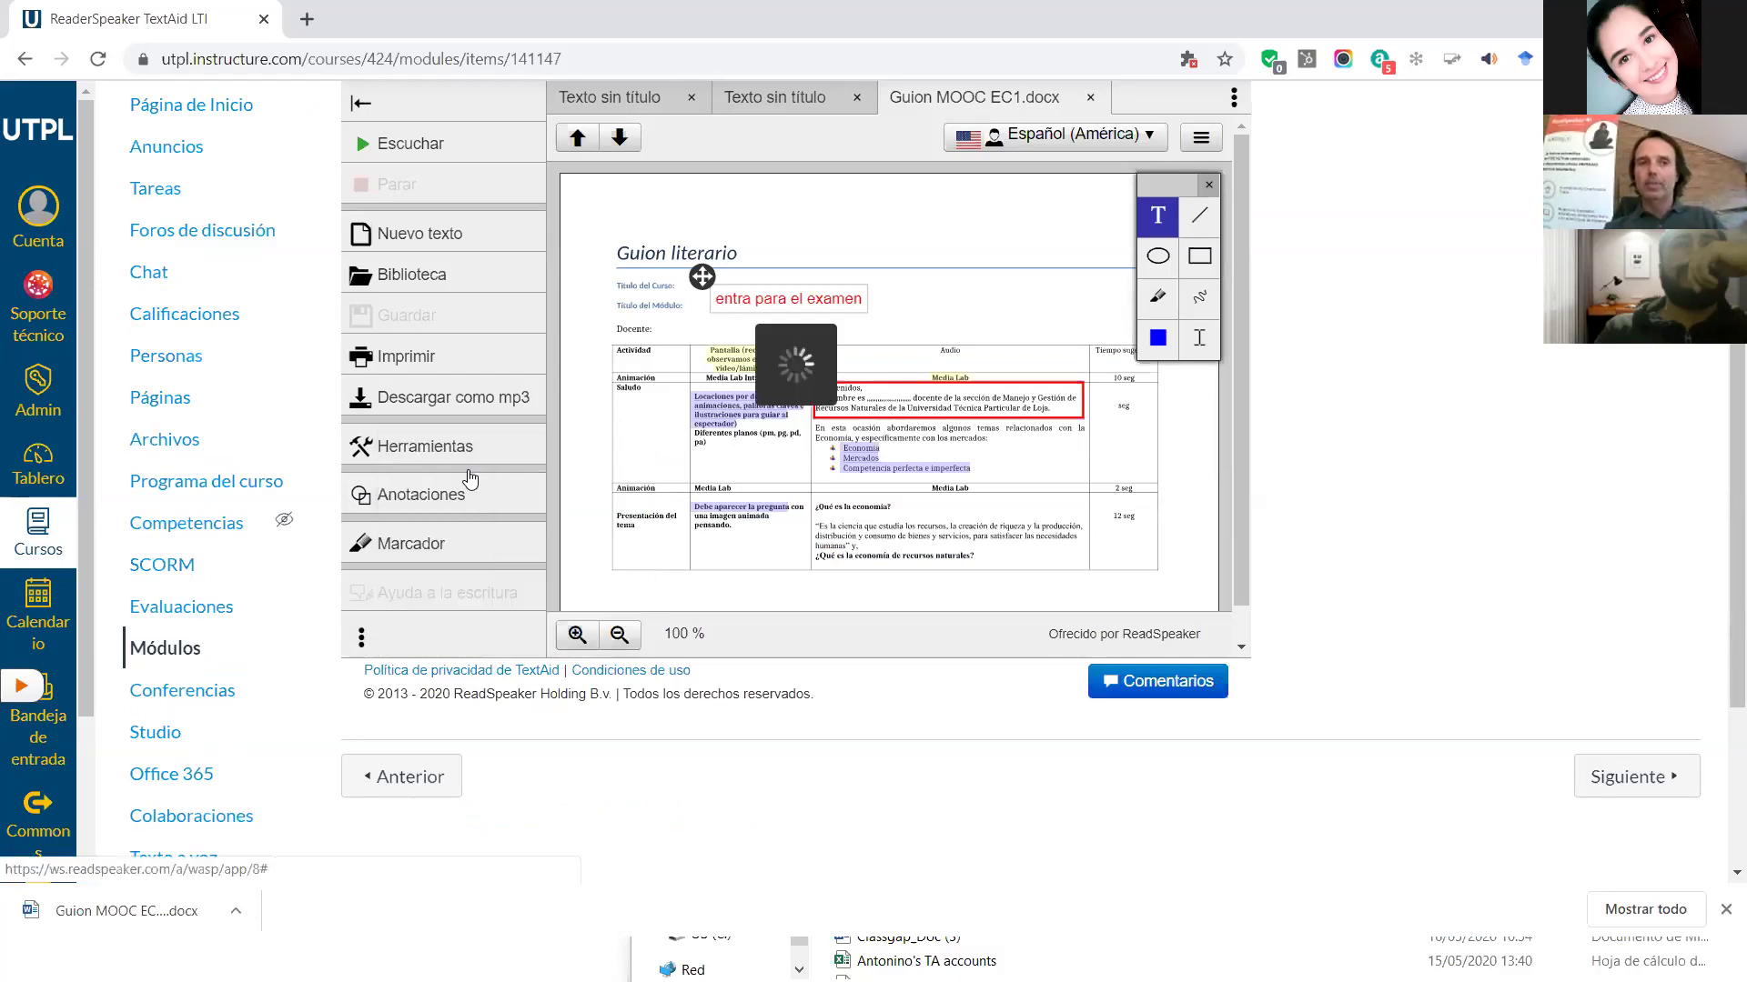
{"action": "scroll", "coordinate": [749, 358], "scroll_direction": "down", "scroll_amount": 1}
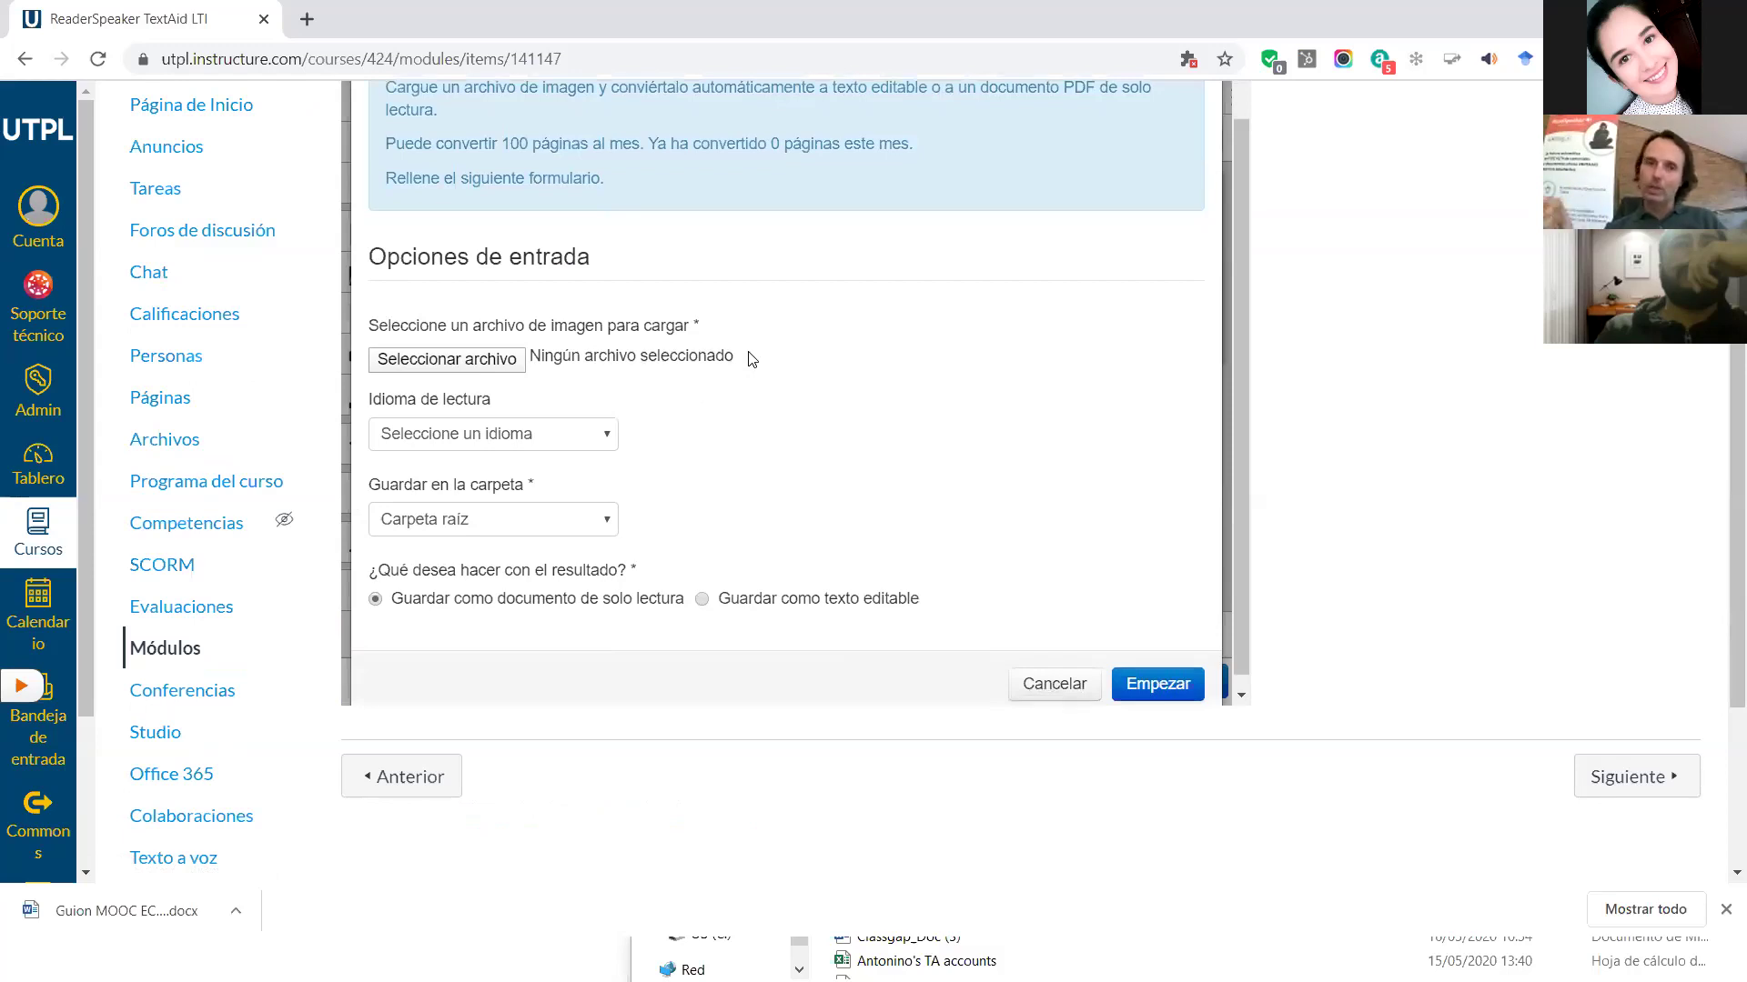
{"action": "left_click", "coordinate": [457, 361]}
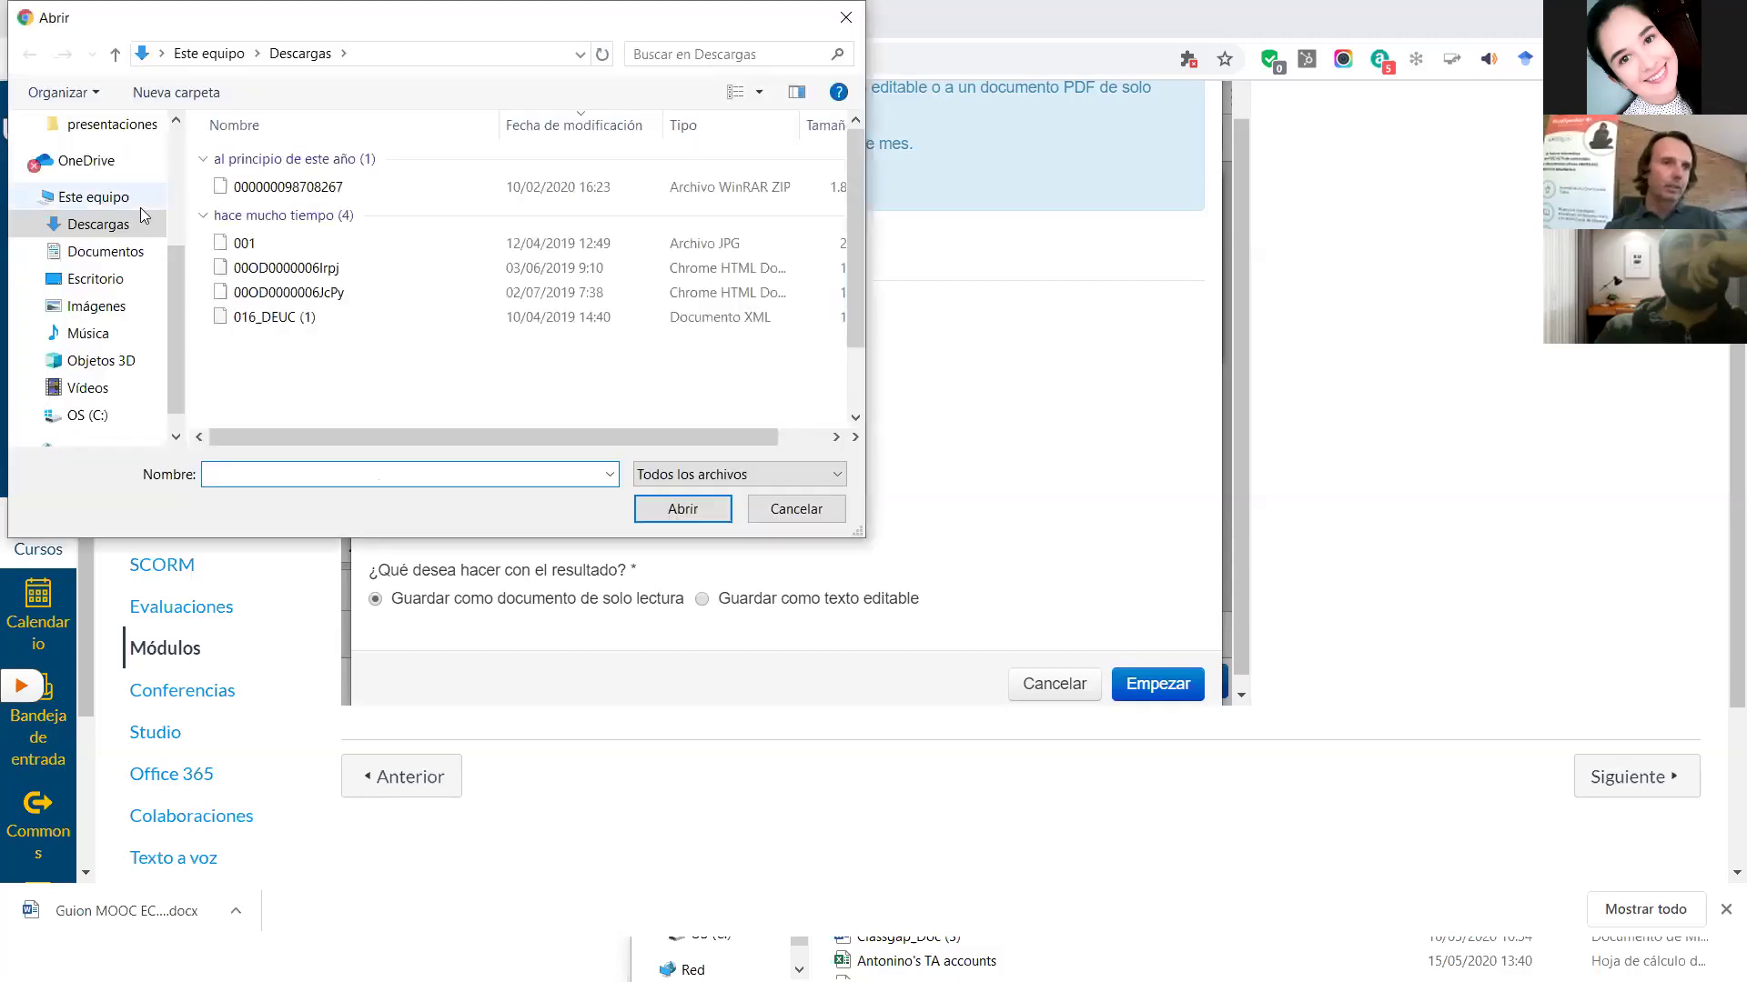
{"action": "scroll", "coordinate": [91, 178], "scroll_direction": "up", "scroll_amount": 3}
{"action": "left_click", "coordinate": [91, 173]}
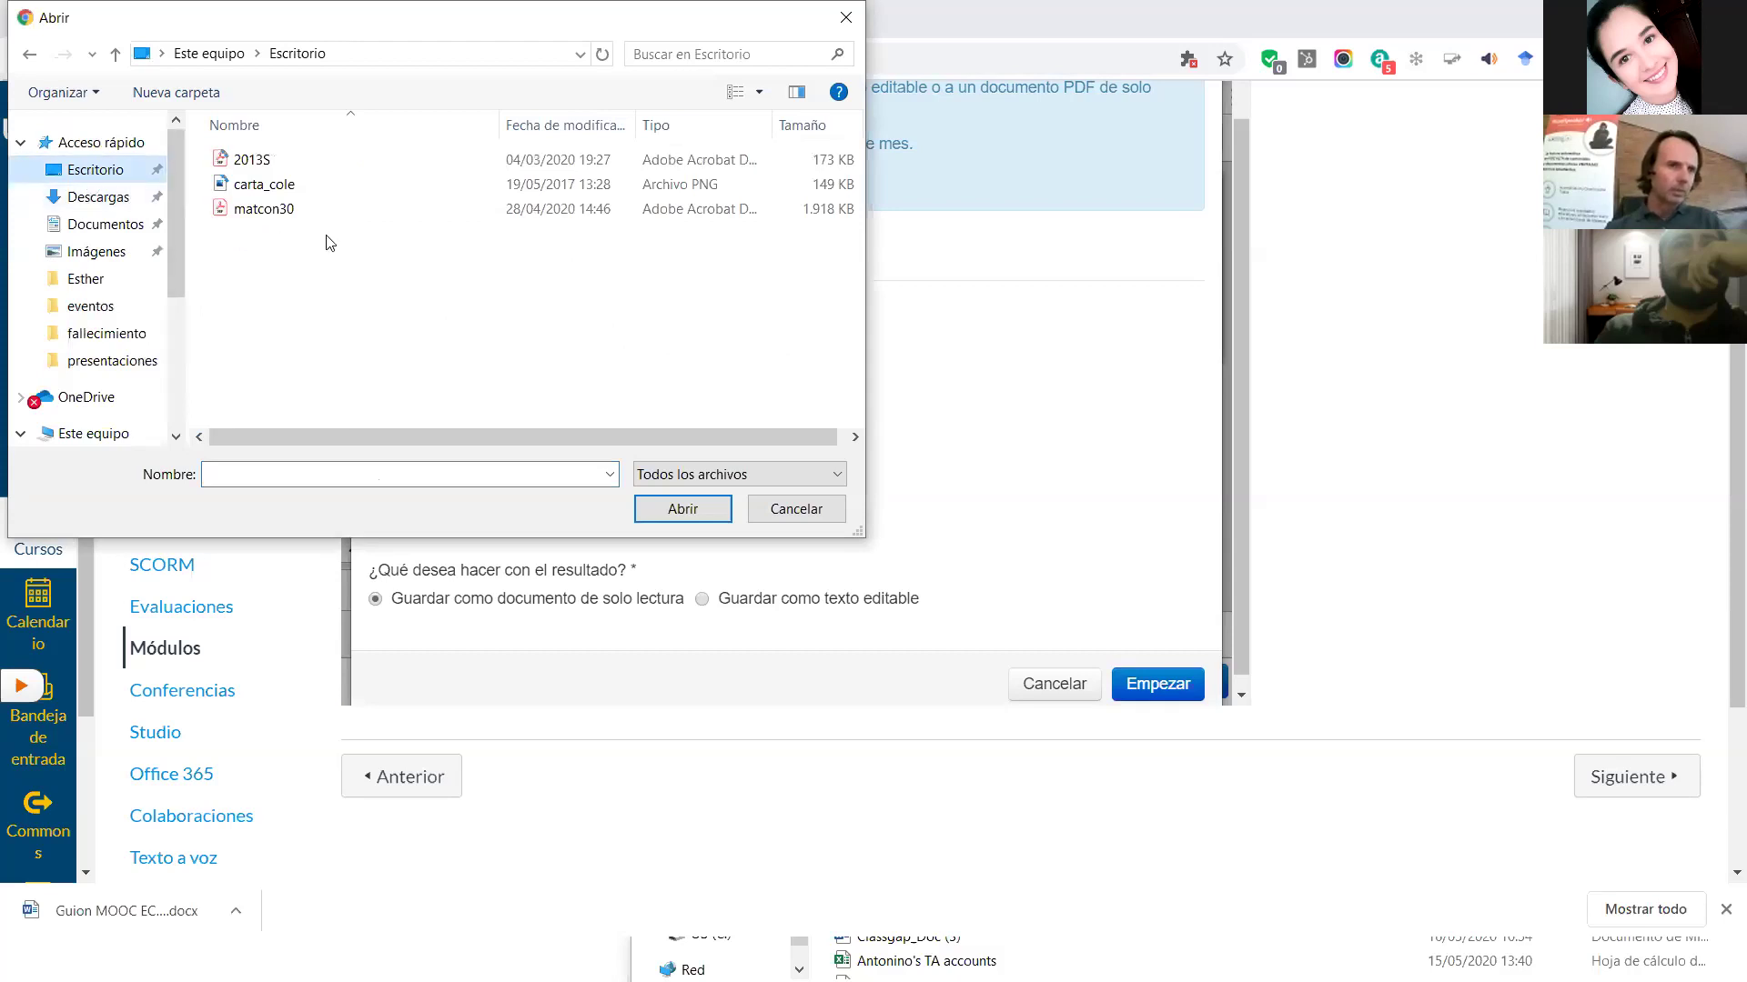
{"action": "left_click", "coordinate": [247, 164]}
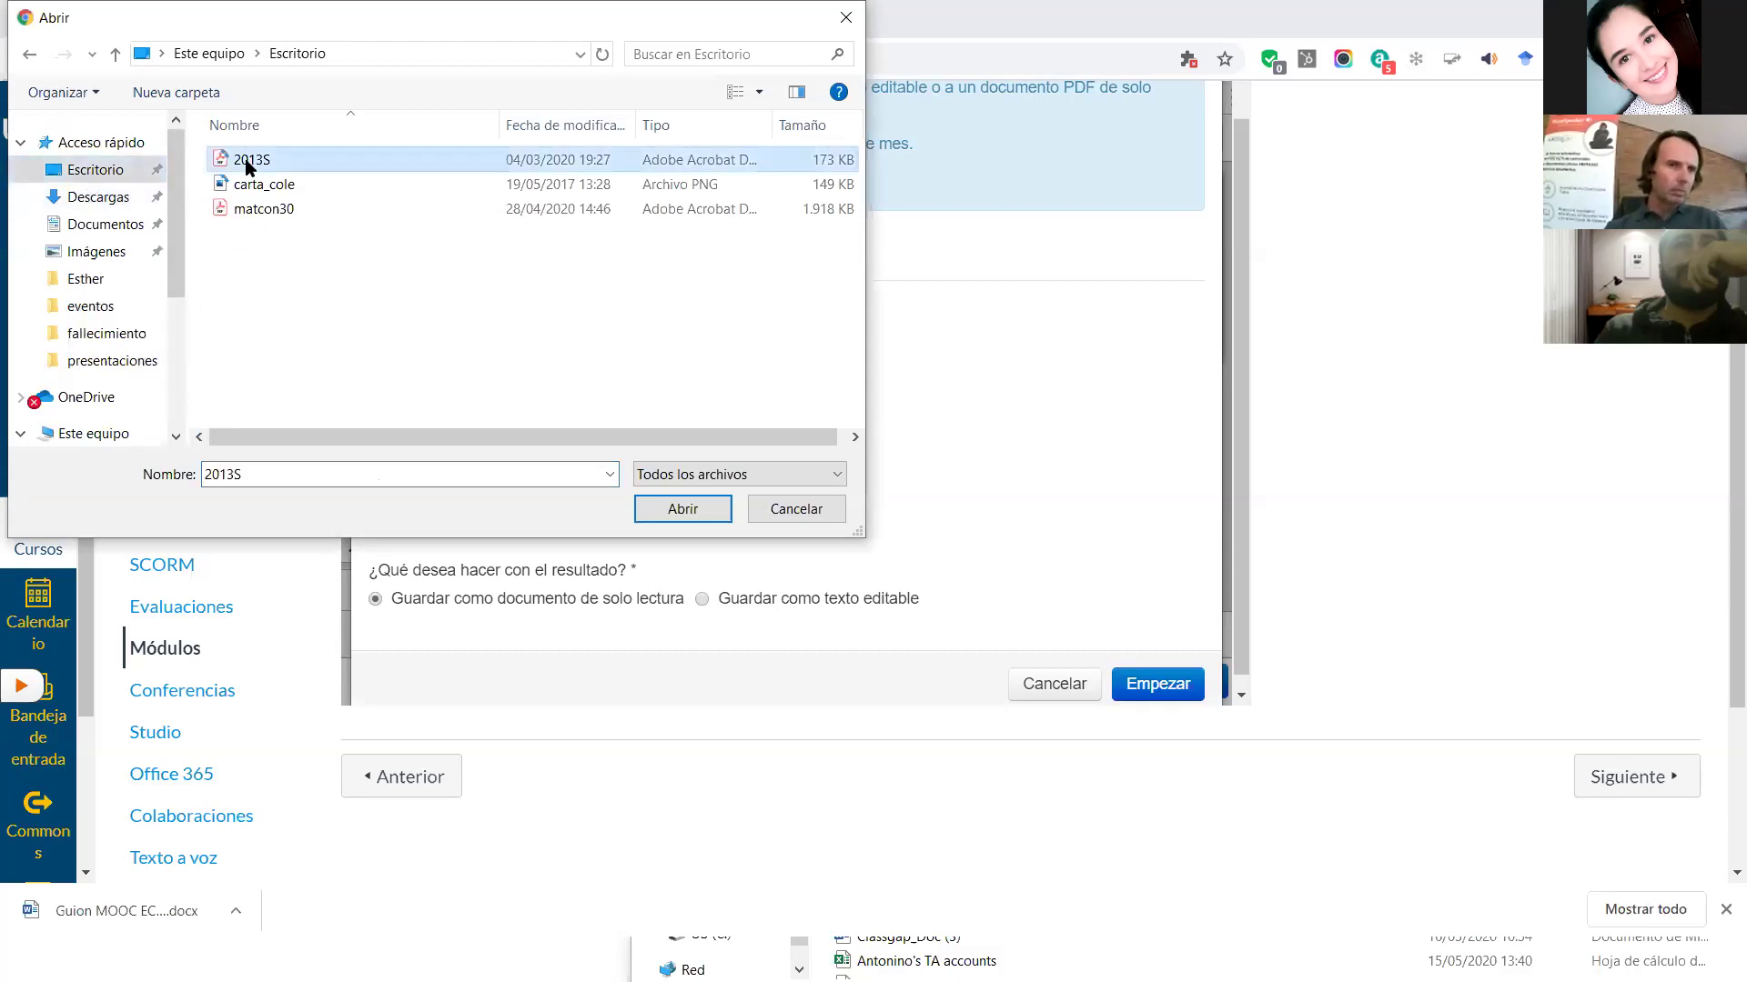
{"action": "left_click", "coordinate": [682, 510]}
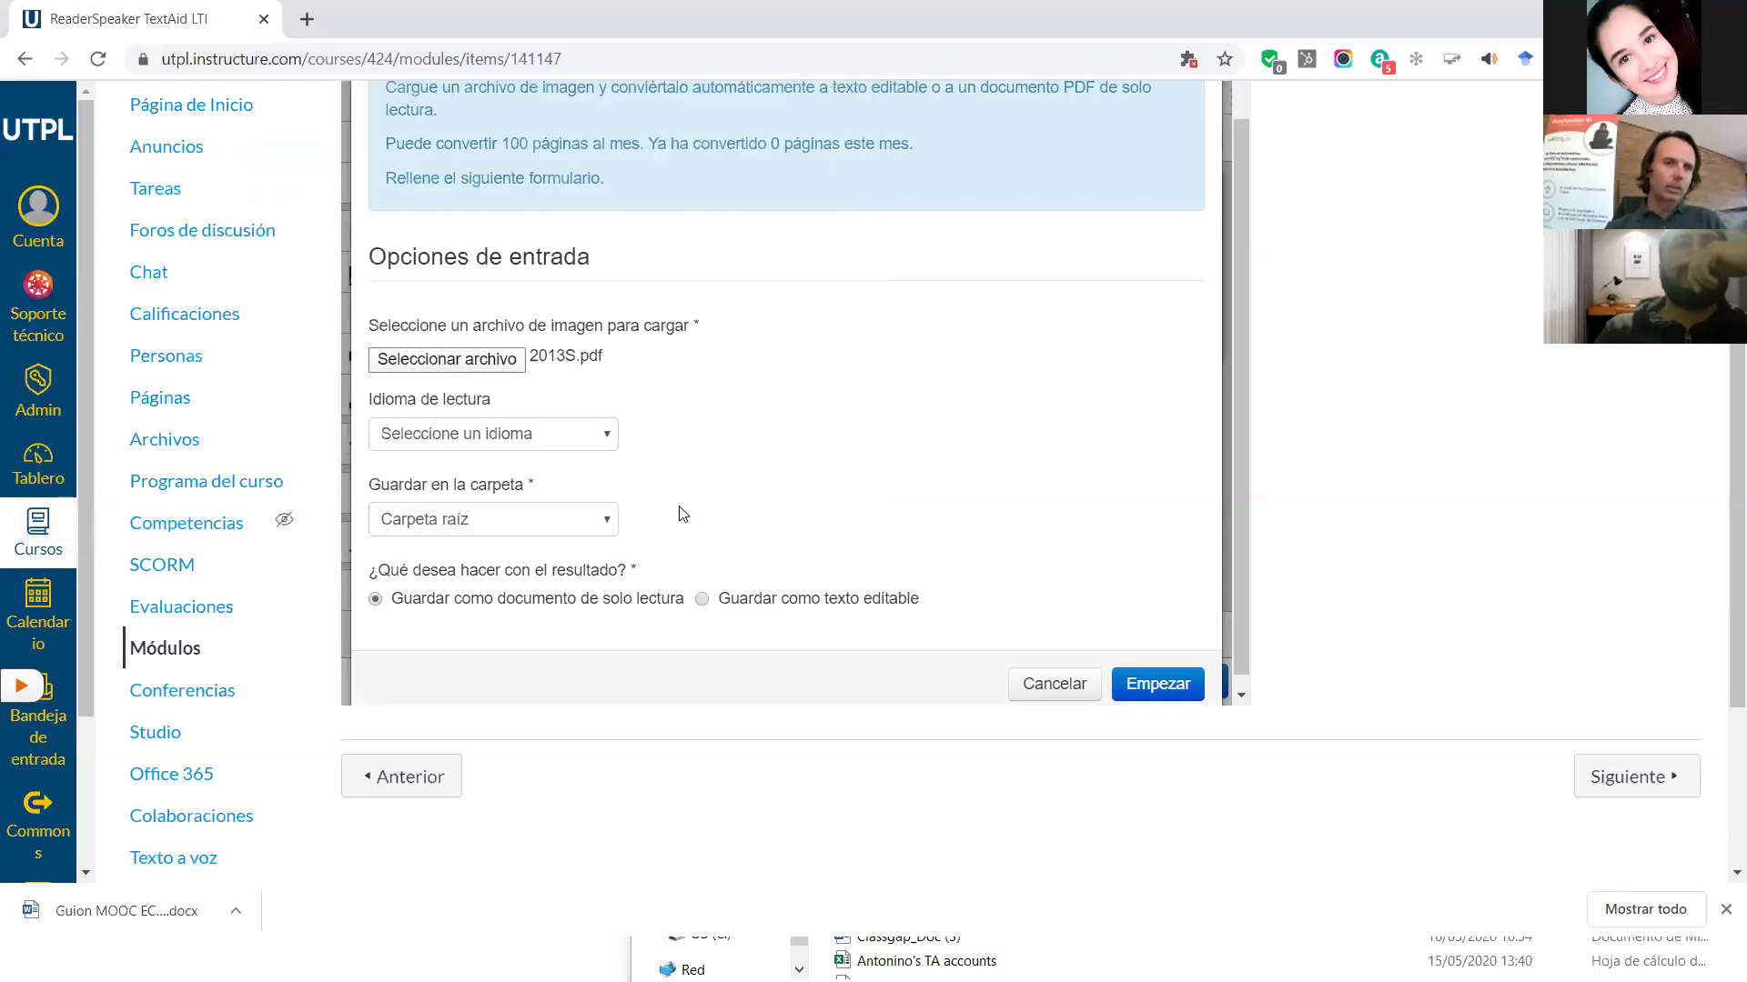
Set the reading language to "Español (América) (Hombre)" and start converting the file as a read-only document.
{"action": "left_click", "coordinate": [589, 439]}
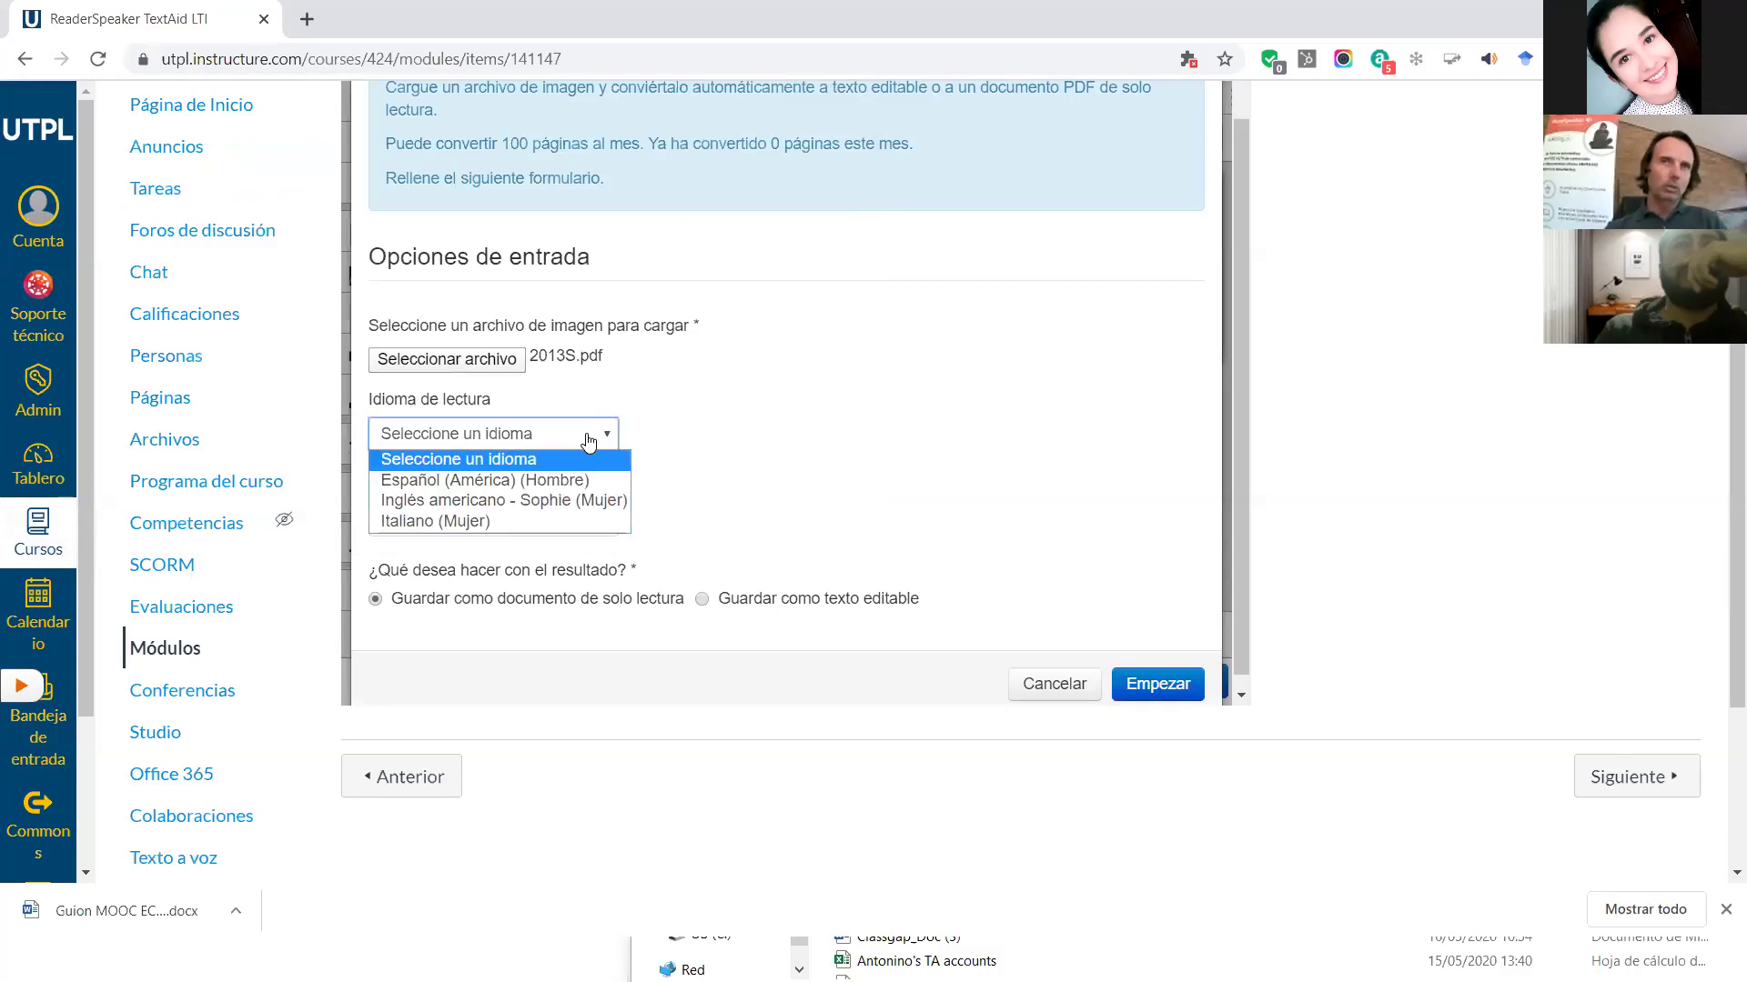
{"action": "left_click", "coordinate": [530, 482]}
{"action": "scroll", "coordinate": [532, 524], "scroll_direction": "down", "scroll_amount": 1}
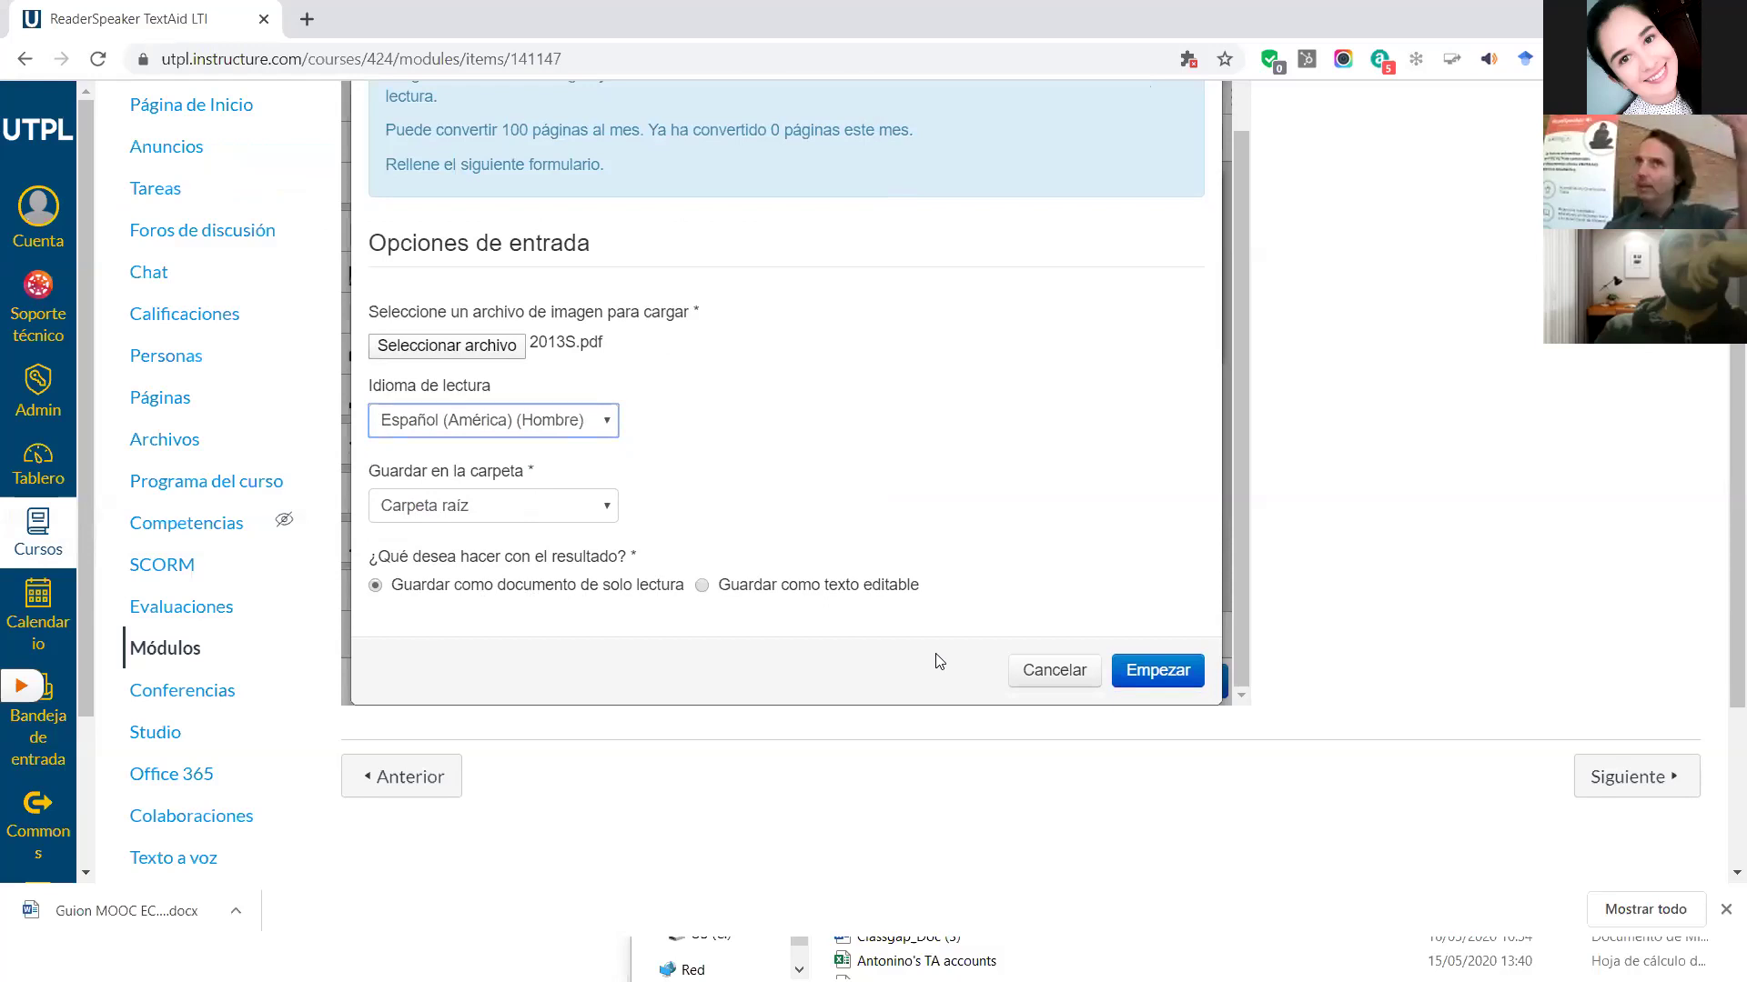
{"action": "left_click", "coordinate": [1155, 673]}
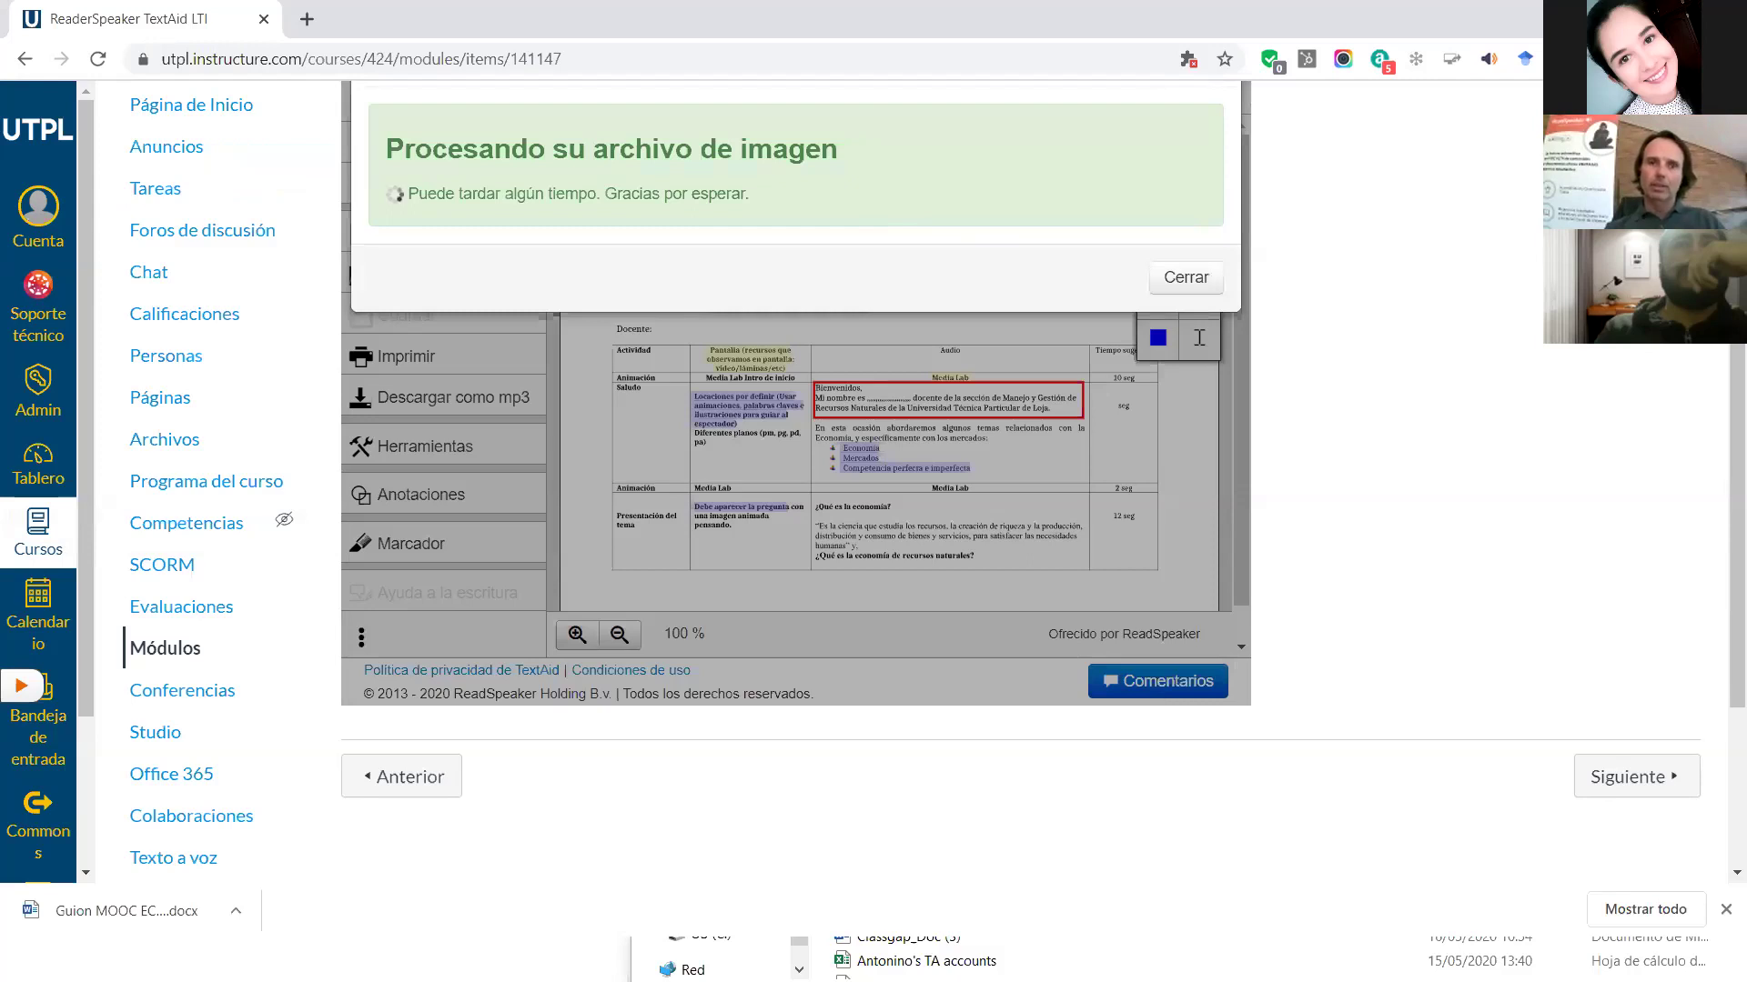
Leave the slideshow, minimise PowerPoint and open the original 2013S PDF from the desktop in Adobe Acrobat Reader.
{"action": "key", "text": "alt+Tab"}
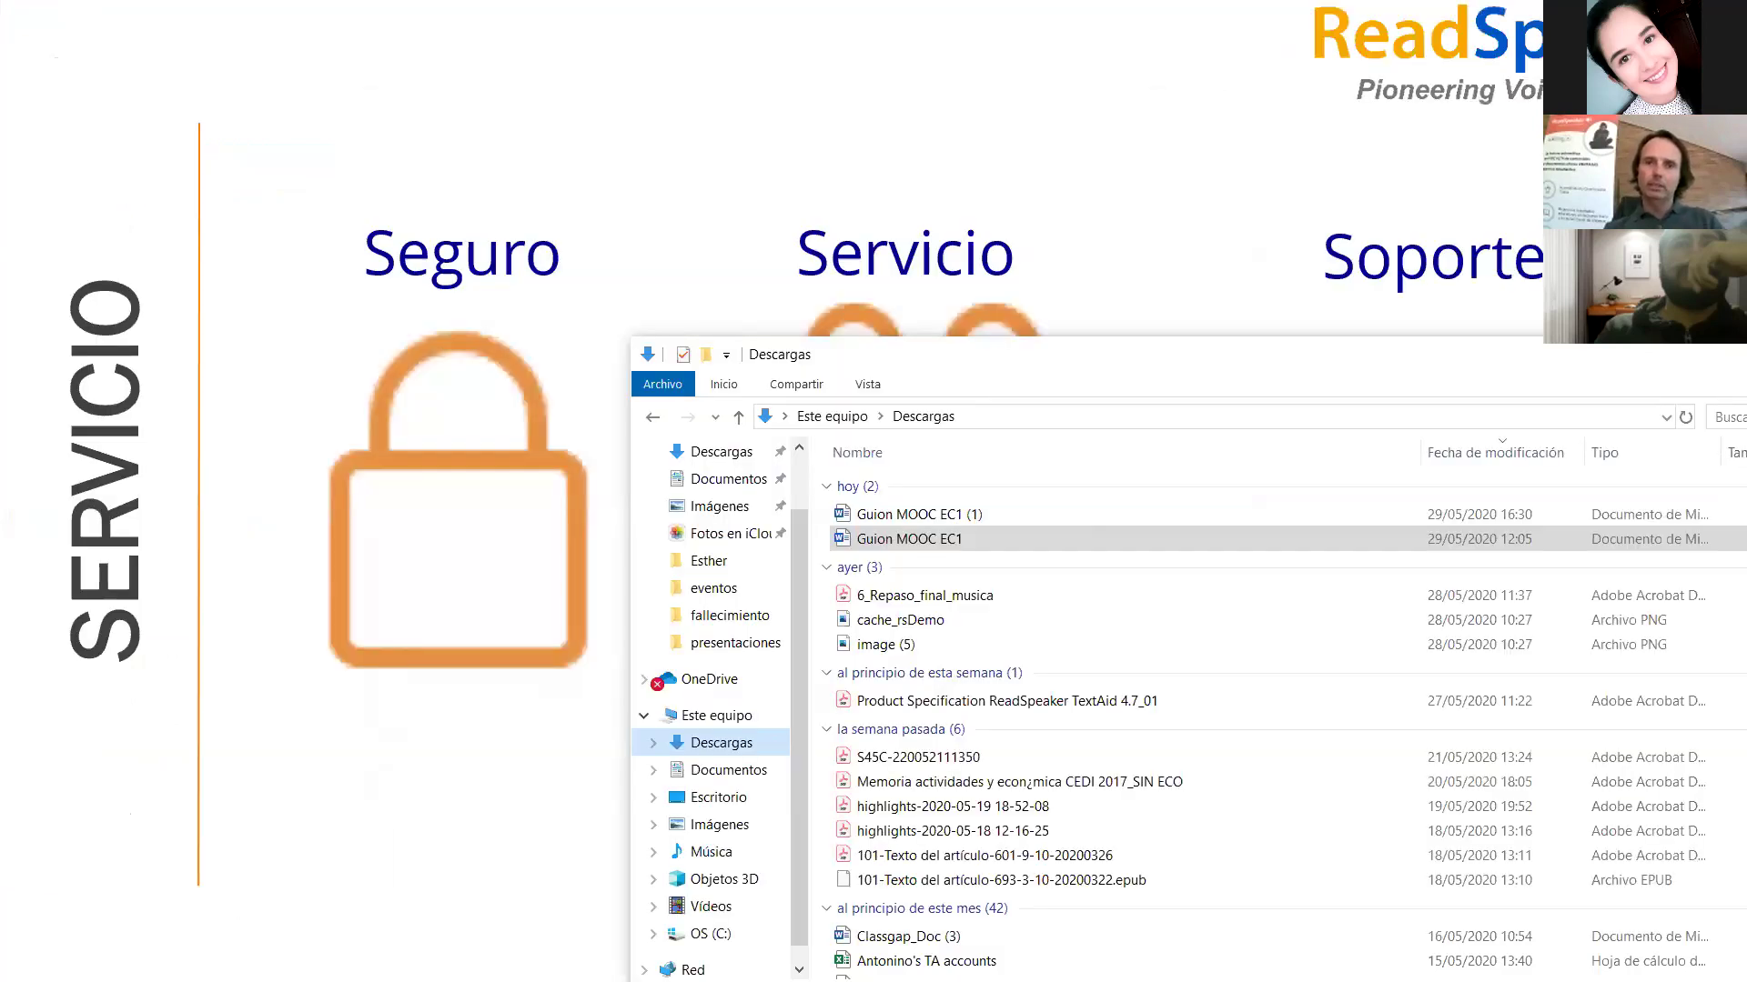
{"action": "left_click", "coordinate": [1066, 123]}
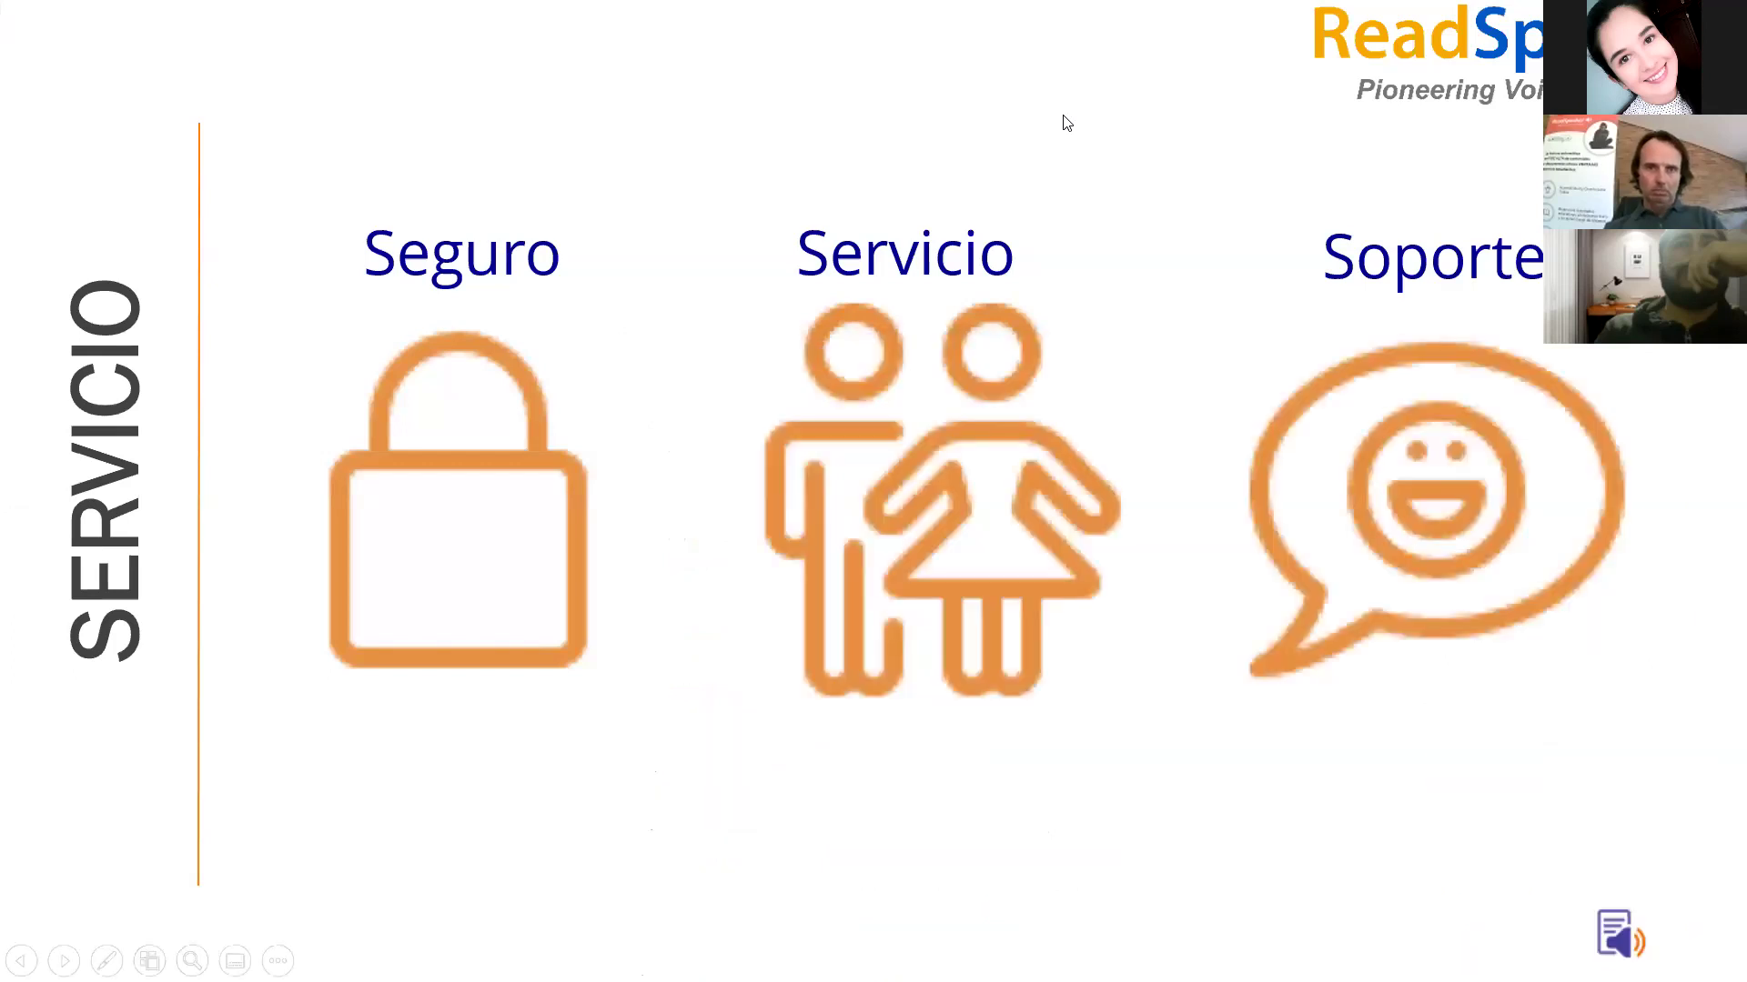
{"action": "key", "text": "Escape"}
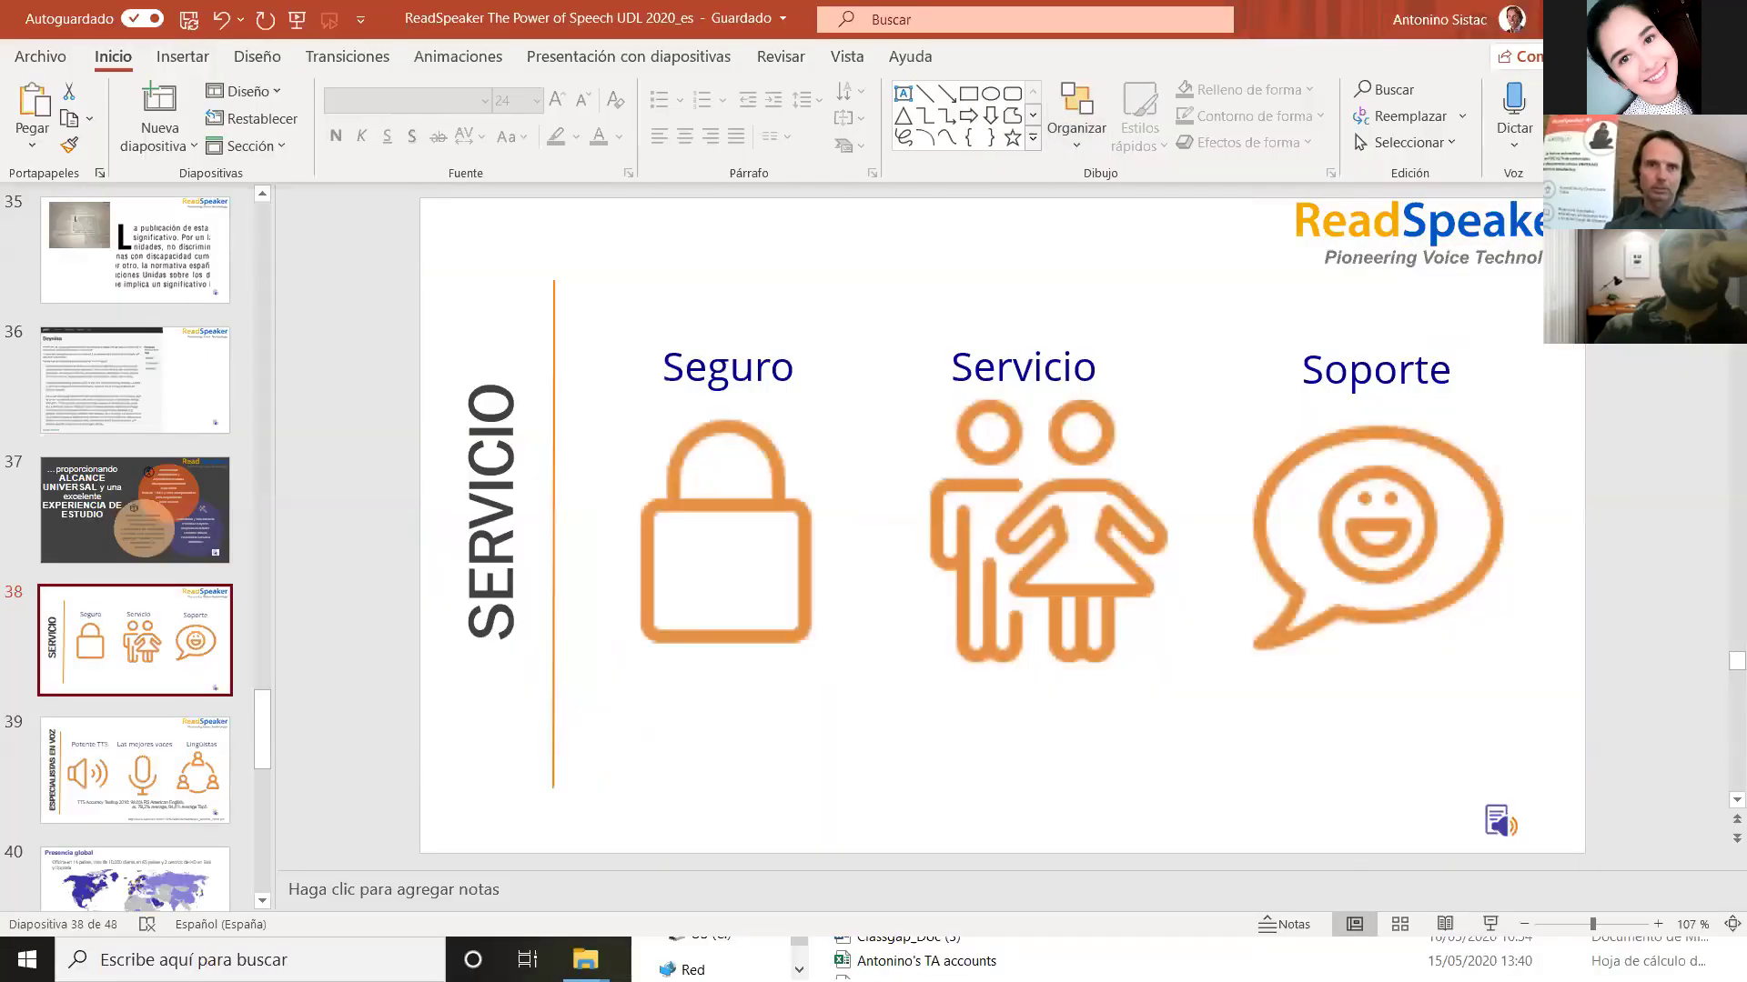
{"action": "key", "text": "super+Down"}
{"action": "left_click", "coordinate": [1189, 17]}
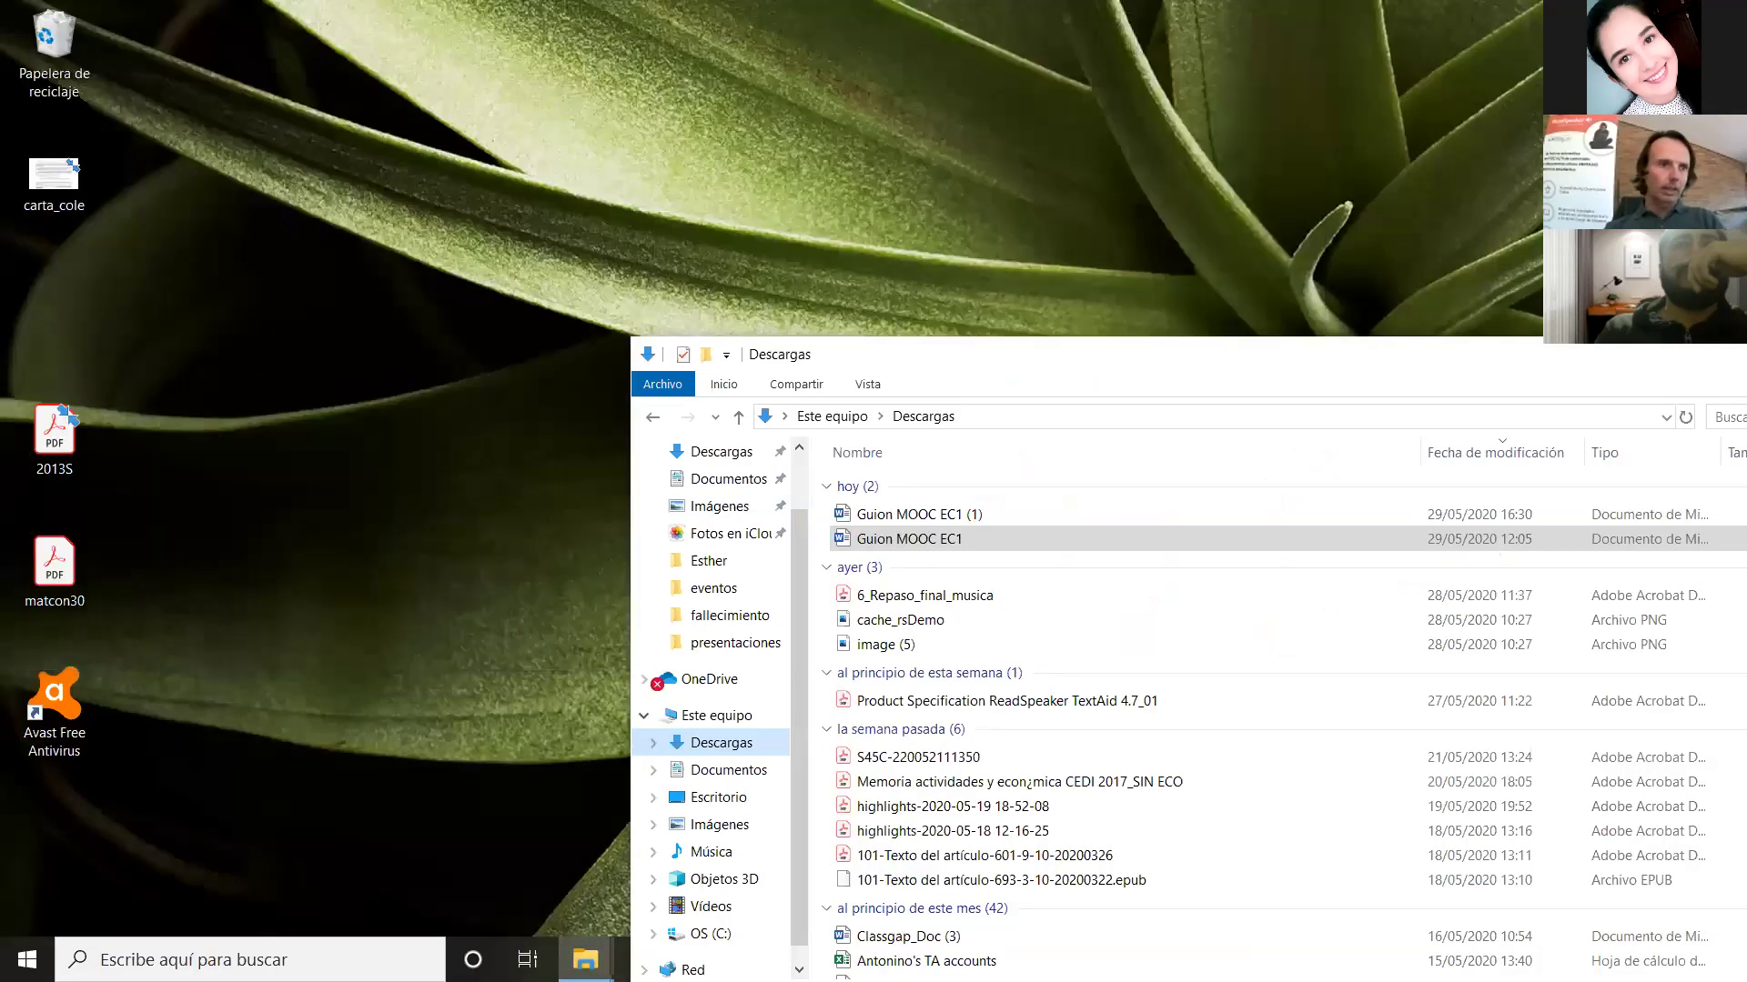
{"action": "left_click", "coordinate": [55, 435]}
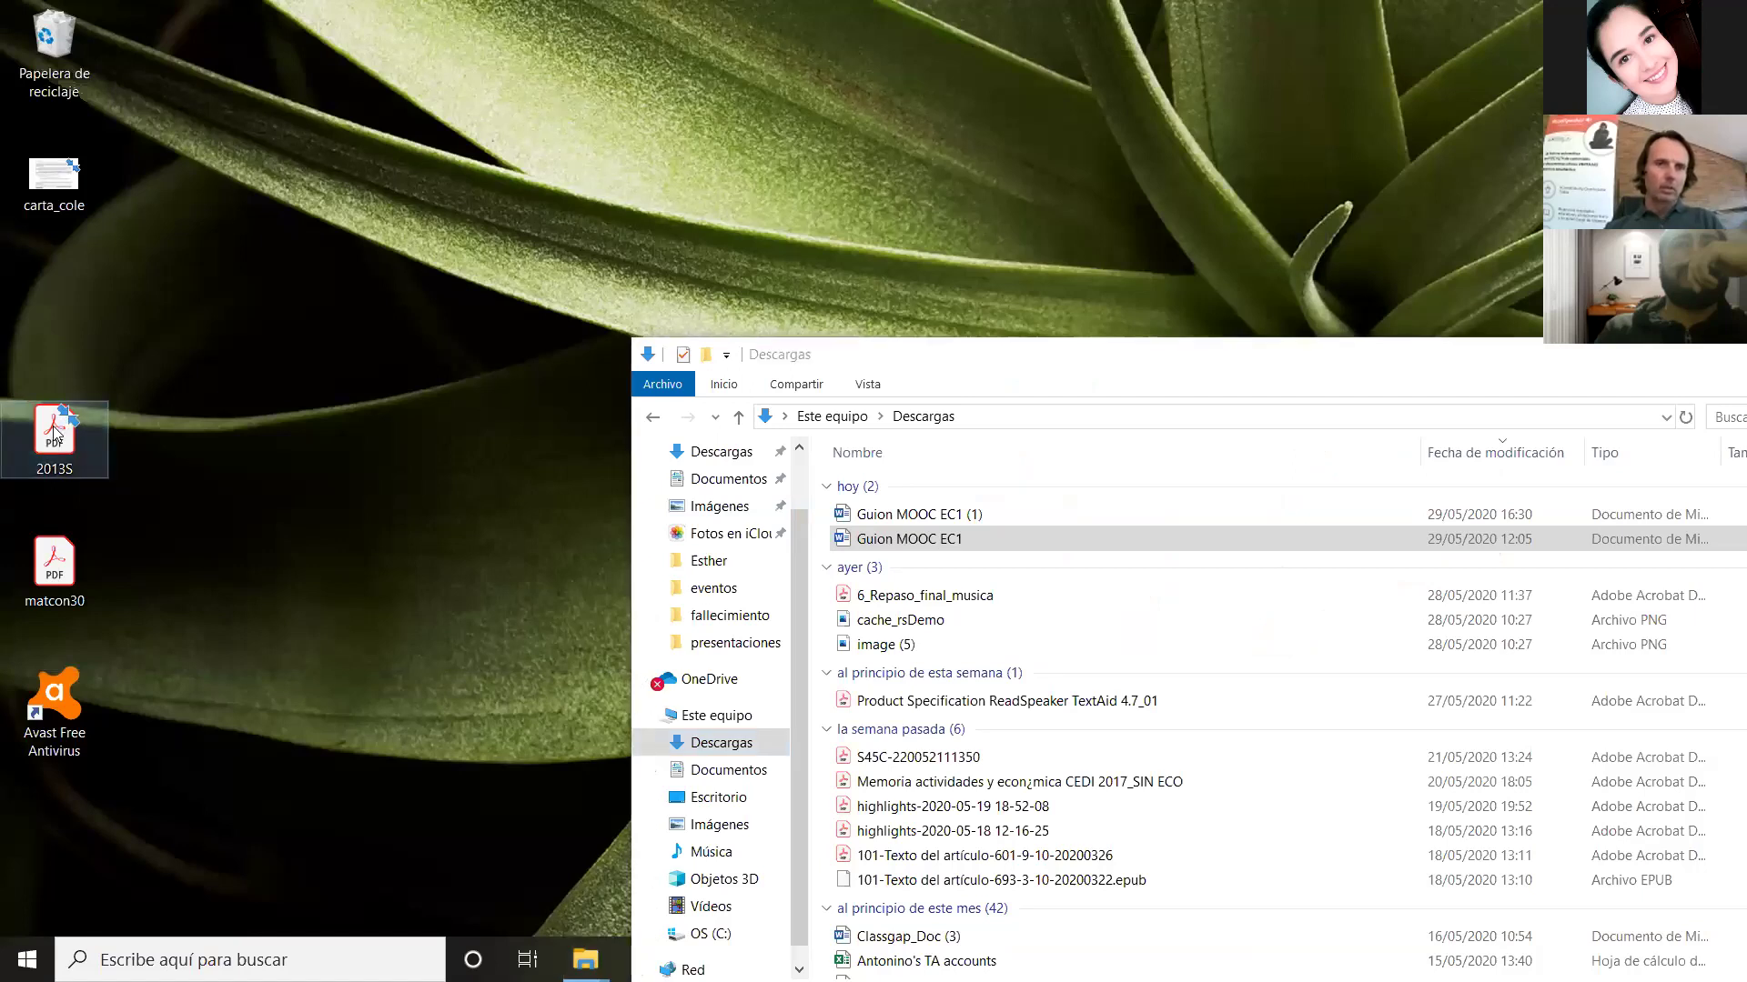
{"action": "double_click", "coordinate": [55, 435]}
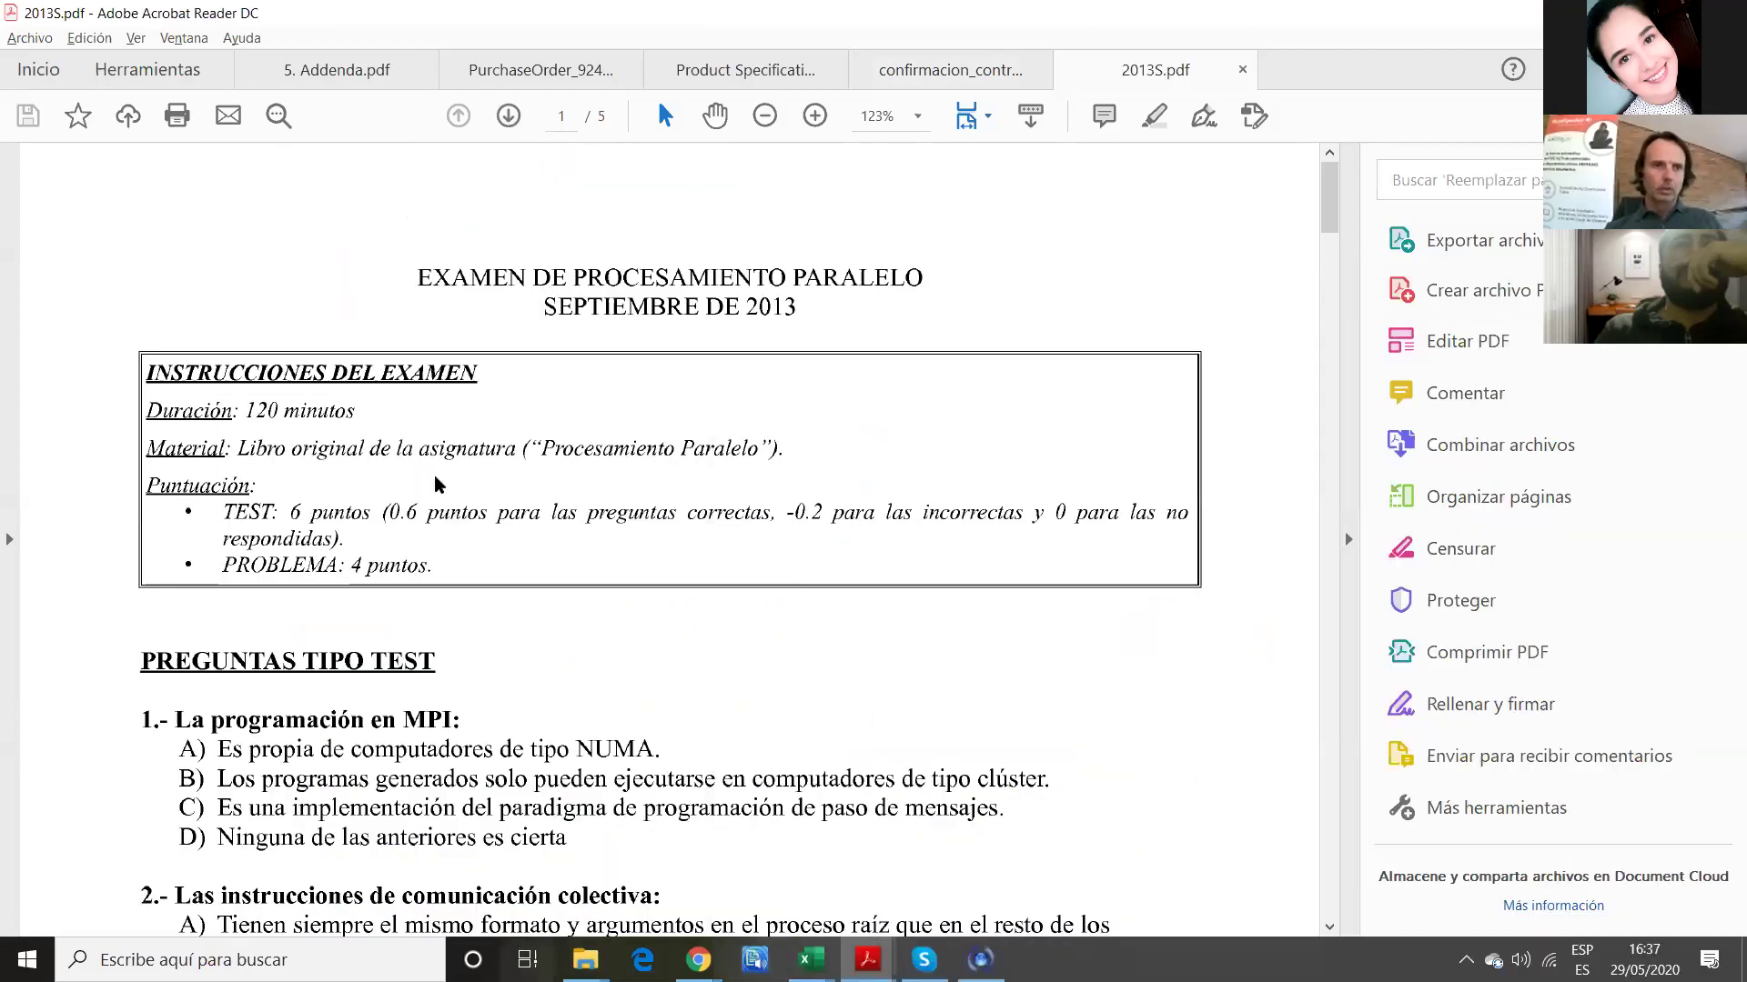
Try to select the exam title and instructions text on the first page of the original 2013S.pdf.
{"action": "key", "text": "super+Tab"}
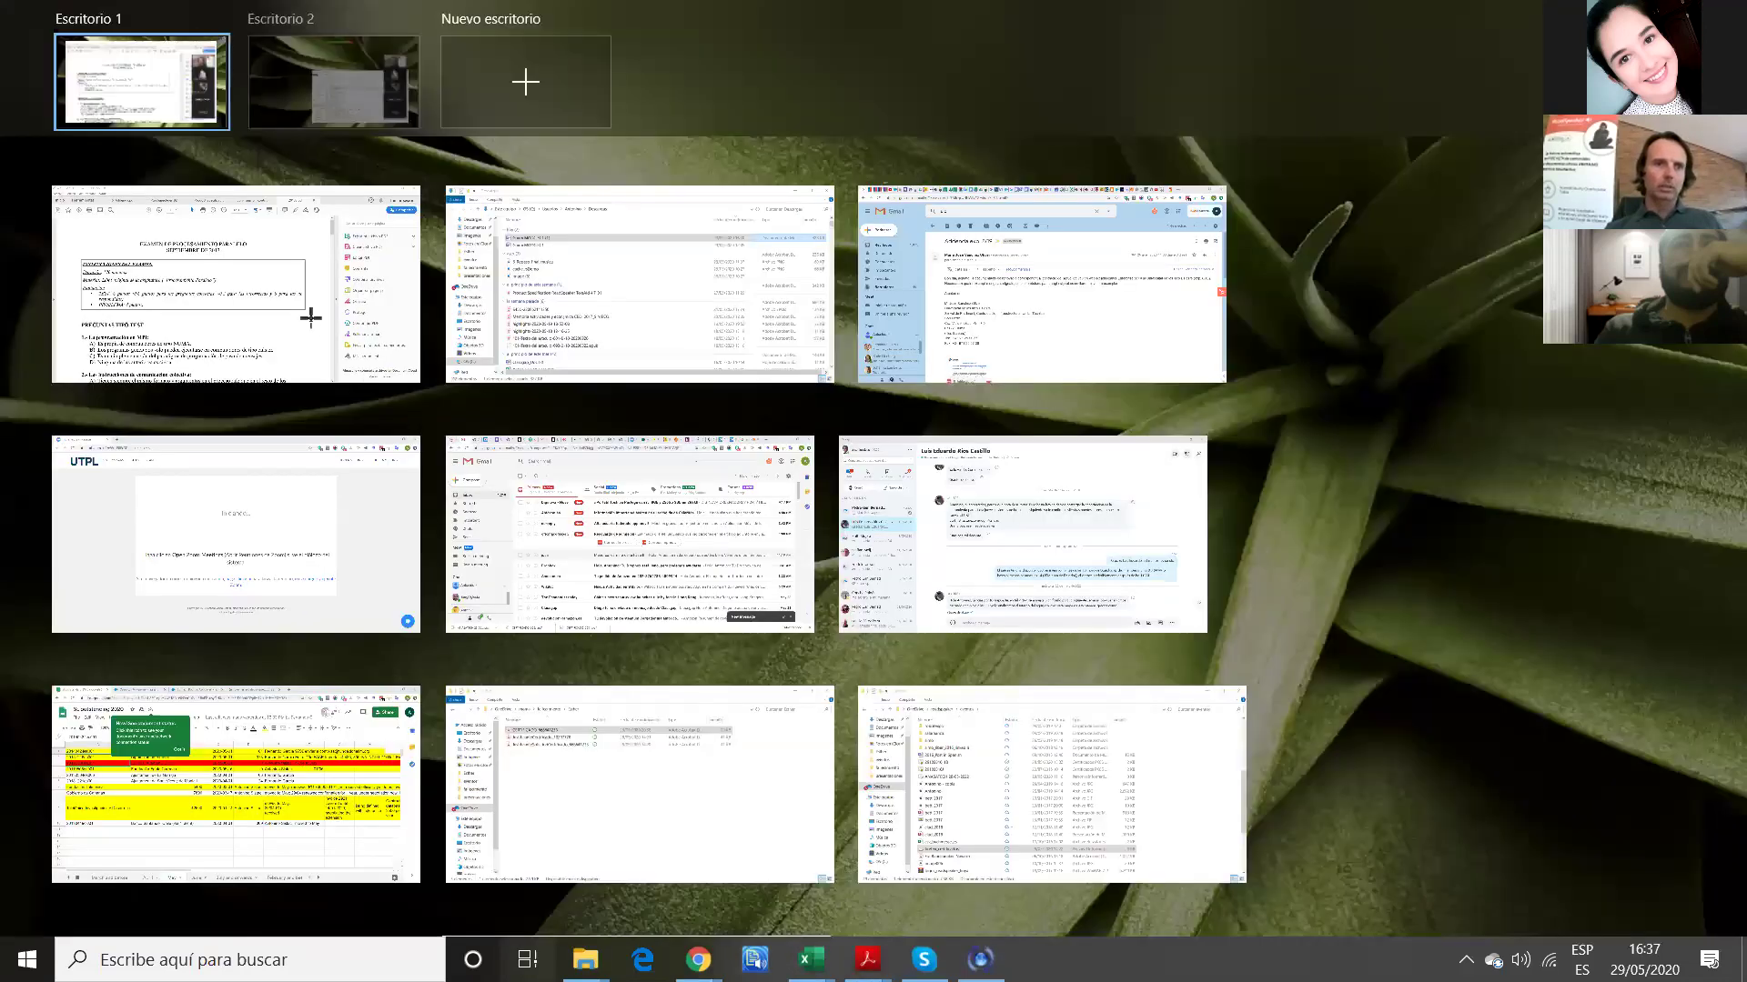
{"action": "left_click", "coordinate": [312, 324]}
{"action": "scroll", "coordinate": [548, 552], "scroll_direction": "down", "scroll_amount": 2}
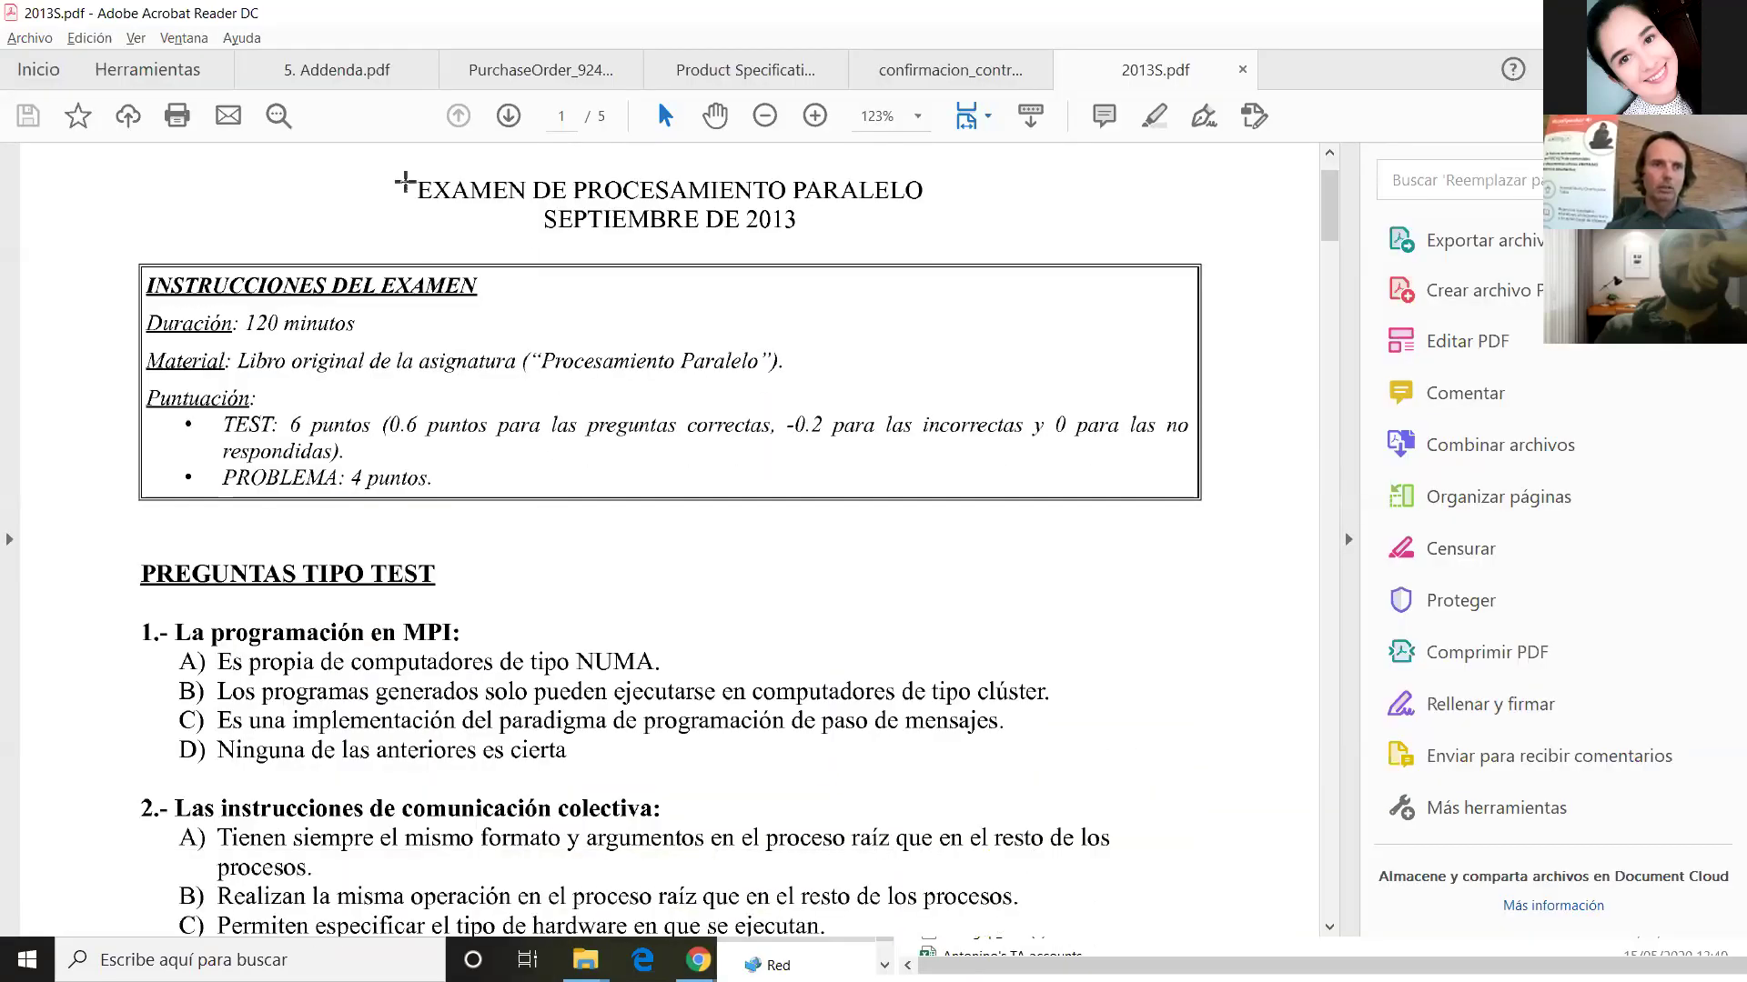
{"action": "left_click_drag", "start_coordinate": [404, 180], "coordinate": [776, 461]}
{"action": "left_click", "coordinate": [784, 601]}
{"action": "left_click", "coordinate": [788, 605]}
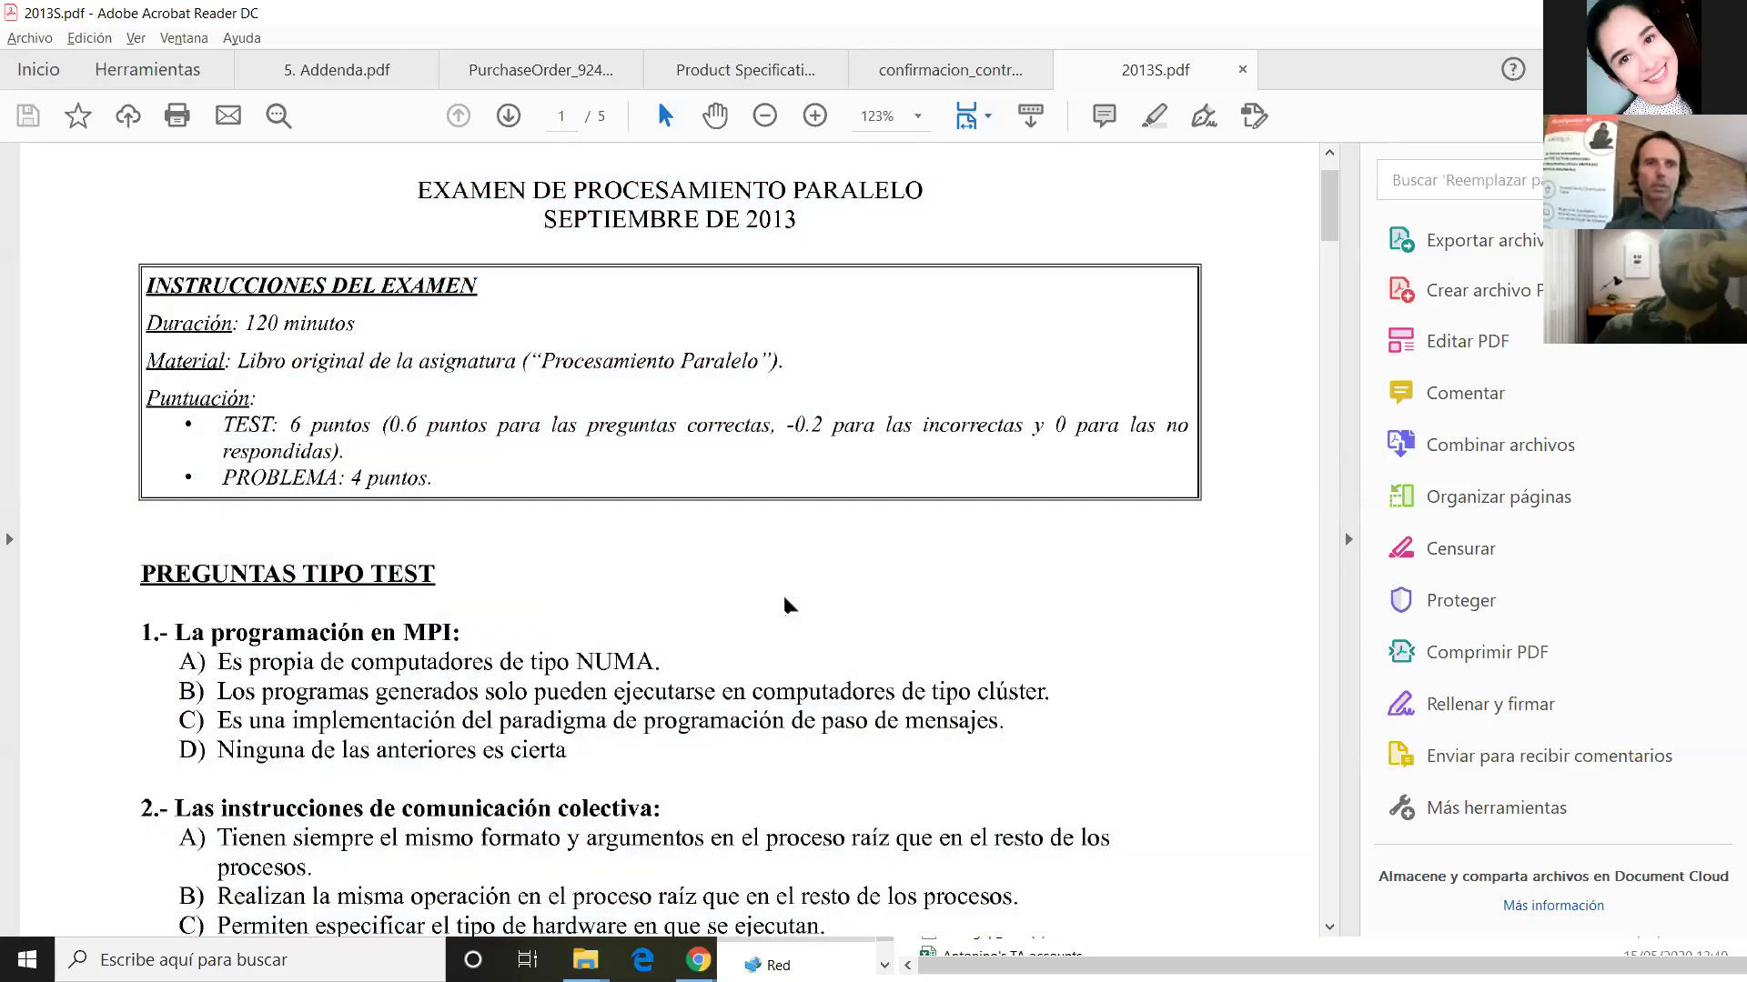
Switch back to the TextAid page in Chrome and open the converted "2013S_pdf.pdf" from the library.
{"action": "key", "text": "super+Tab"}
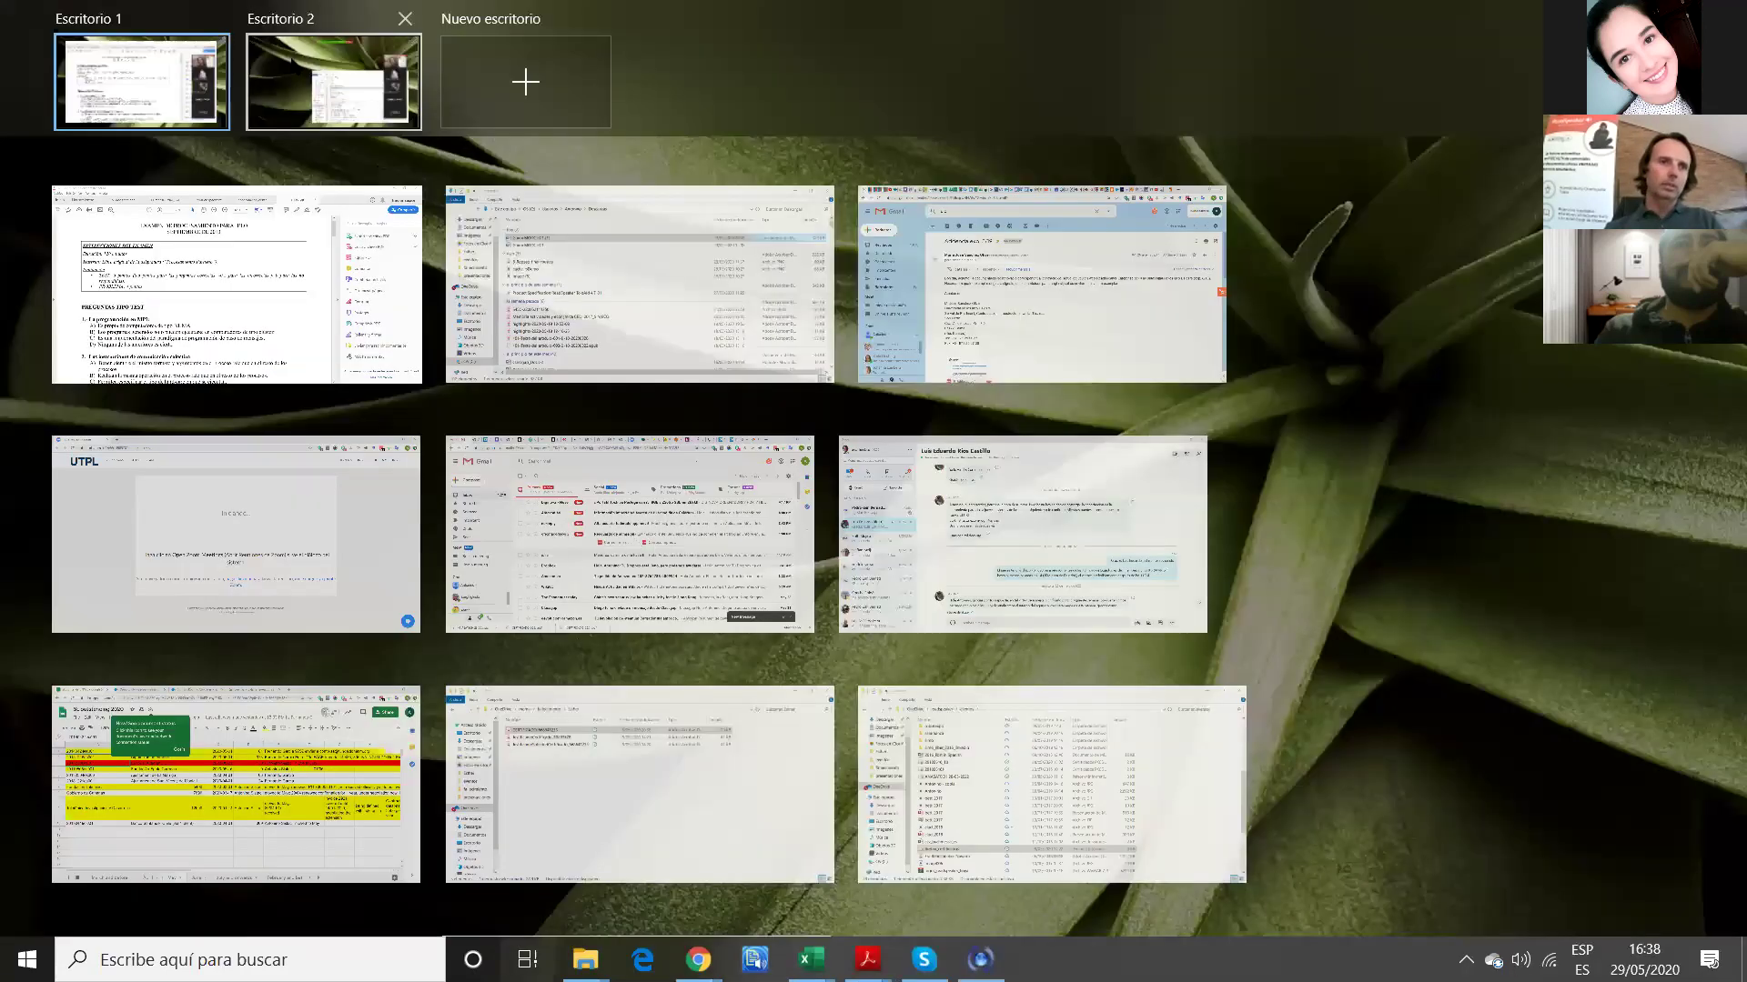
{"action": "left_click", "coordinate": [641, 284]}
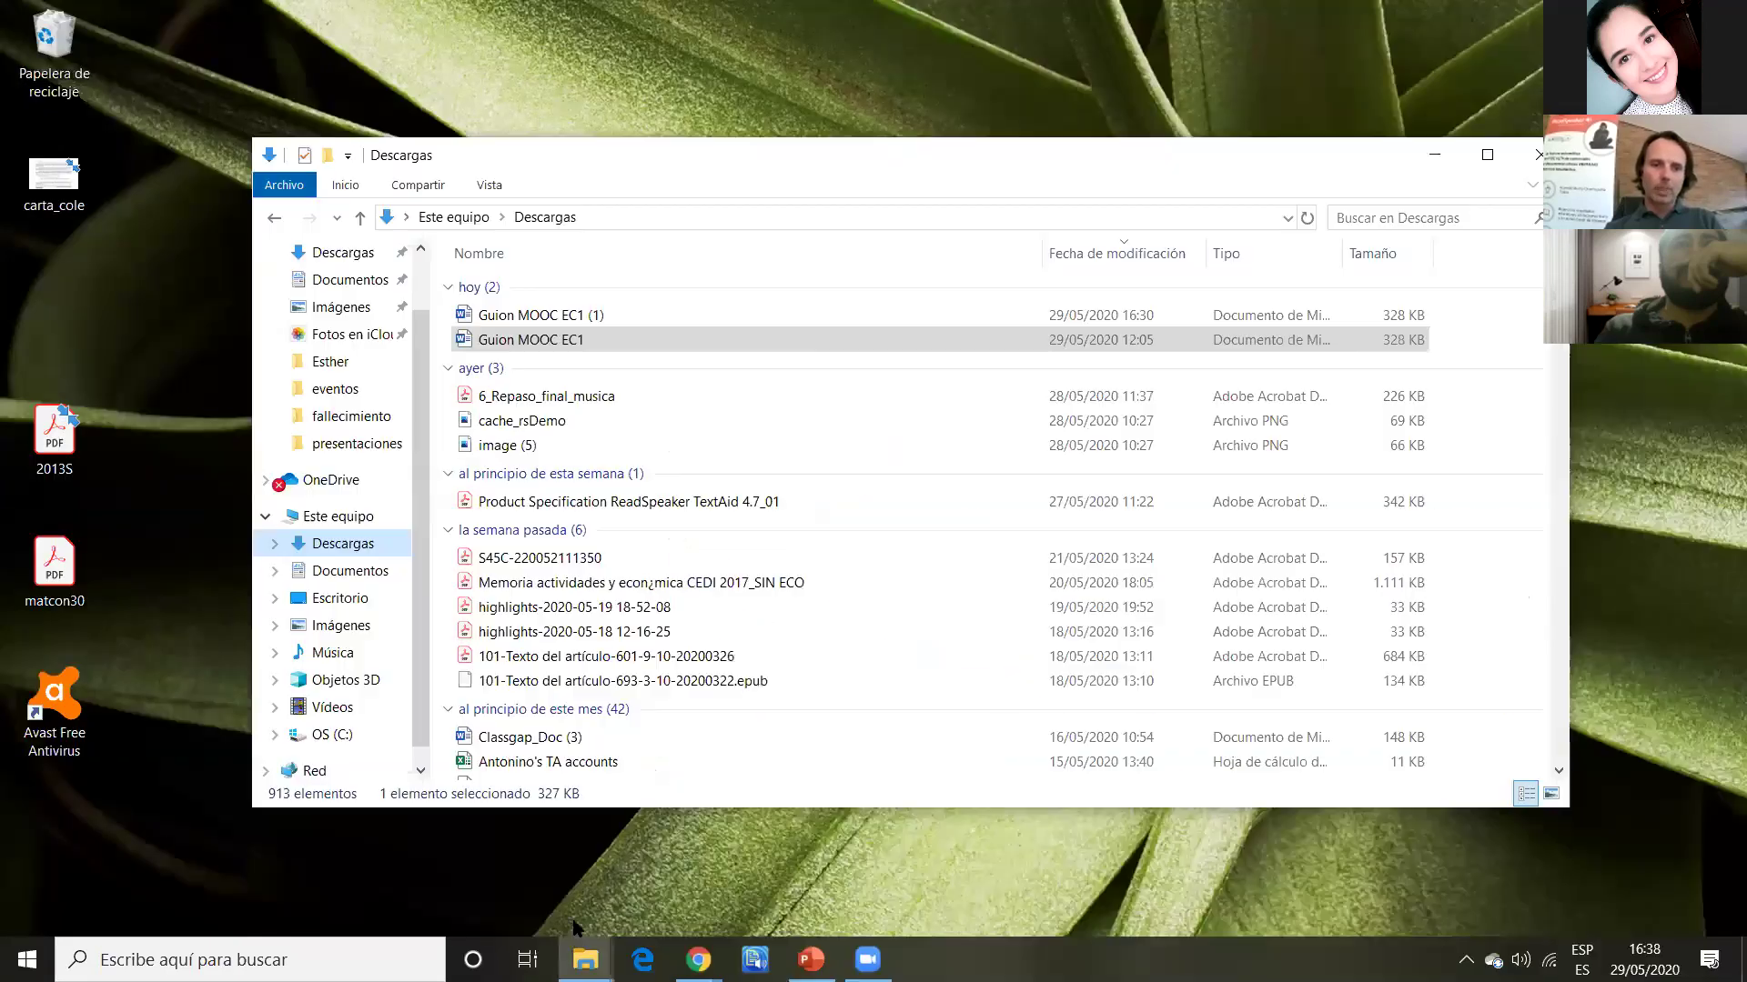
{"action": "mouse_move", "coordinate": [697, 959]}
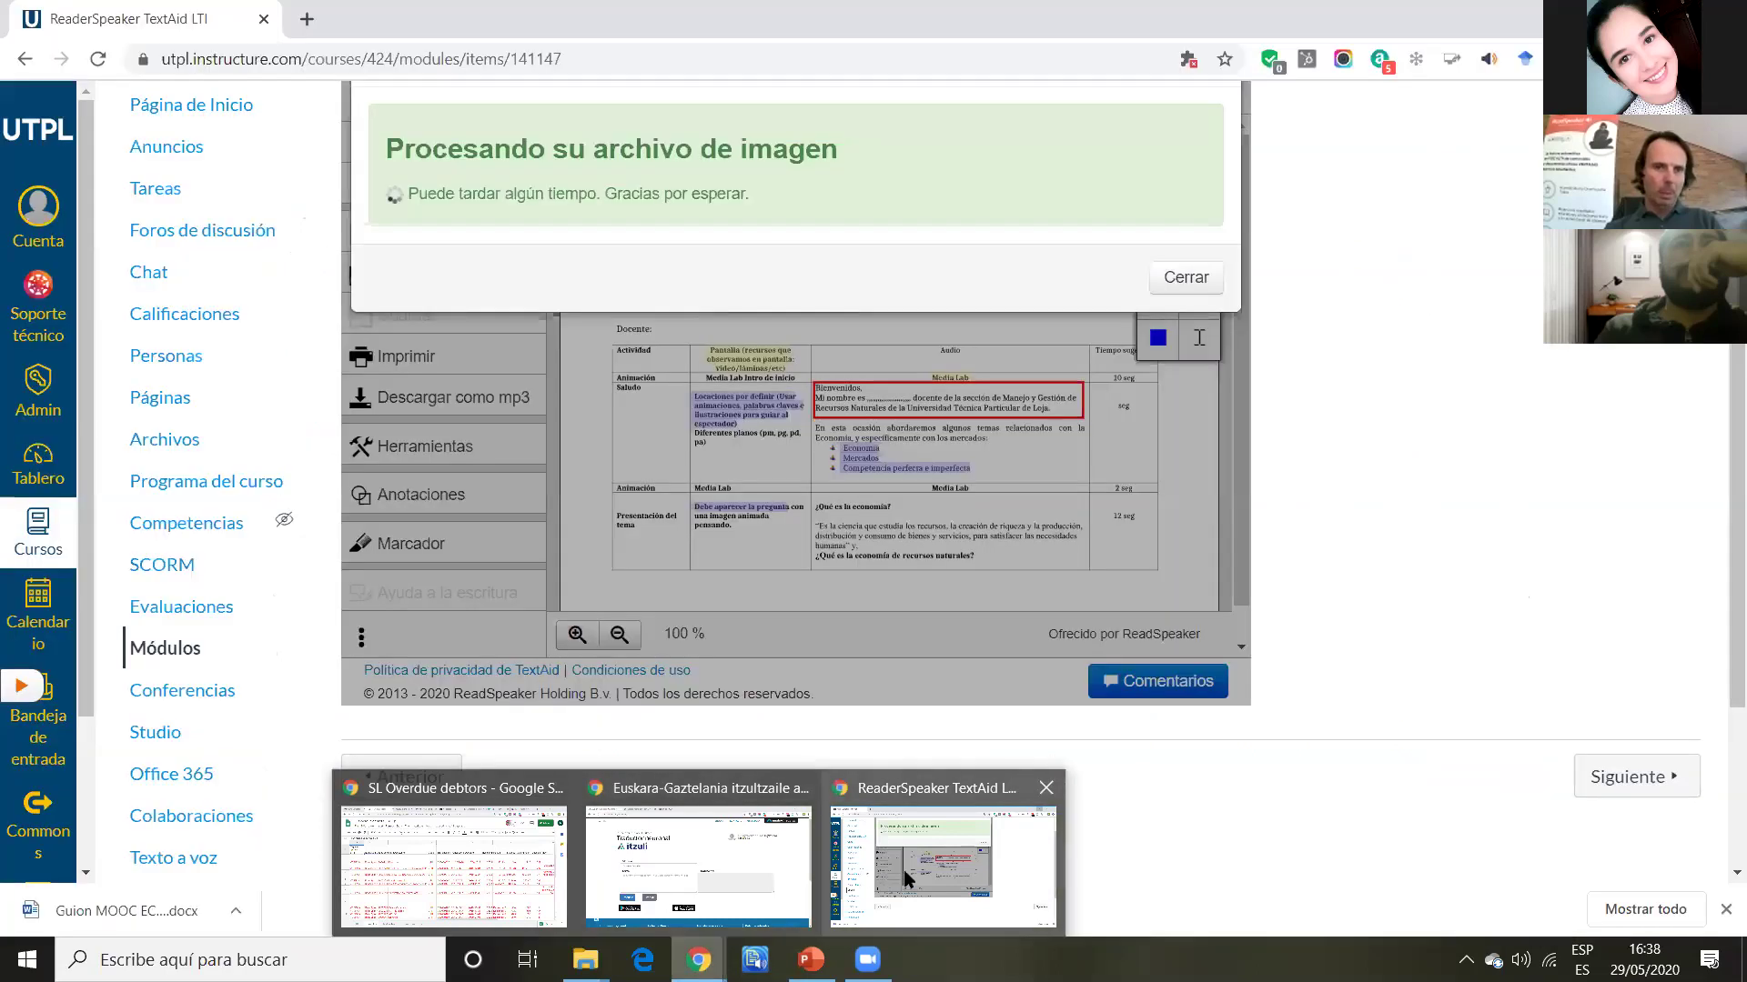
{"action": "left_click", "coordinate": [904, 869]}
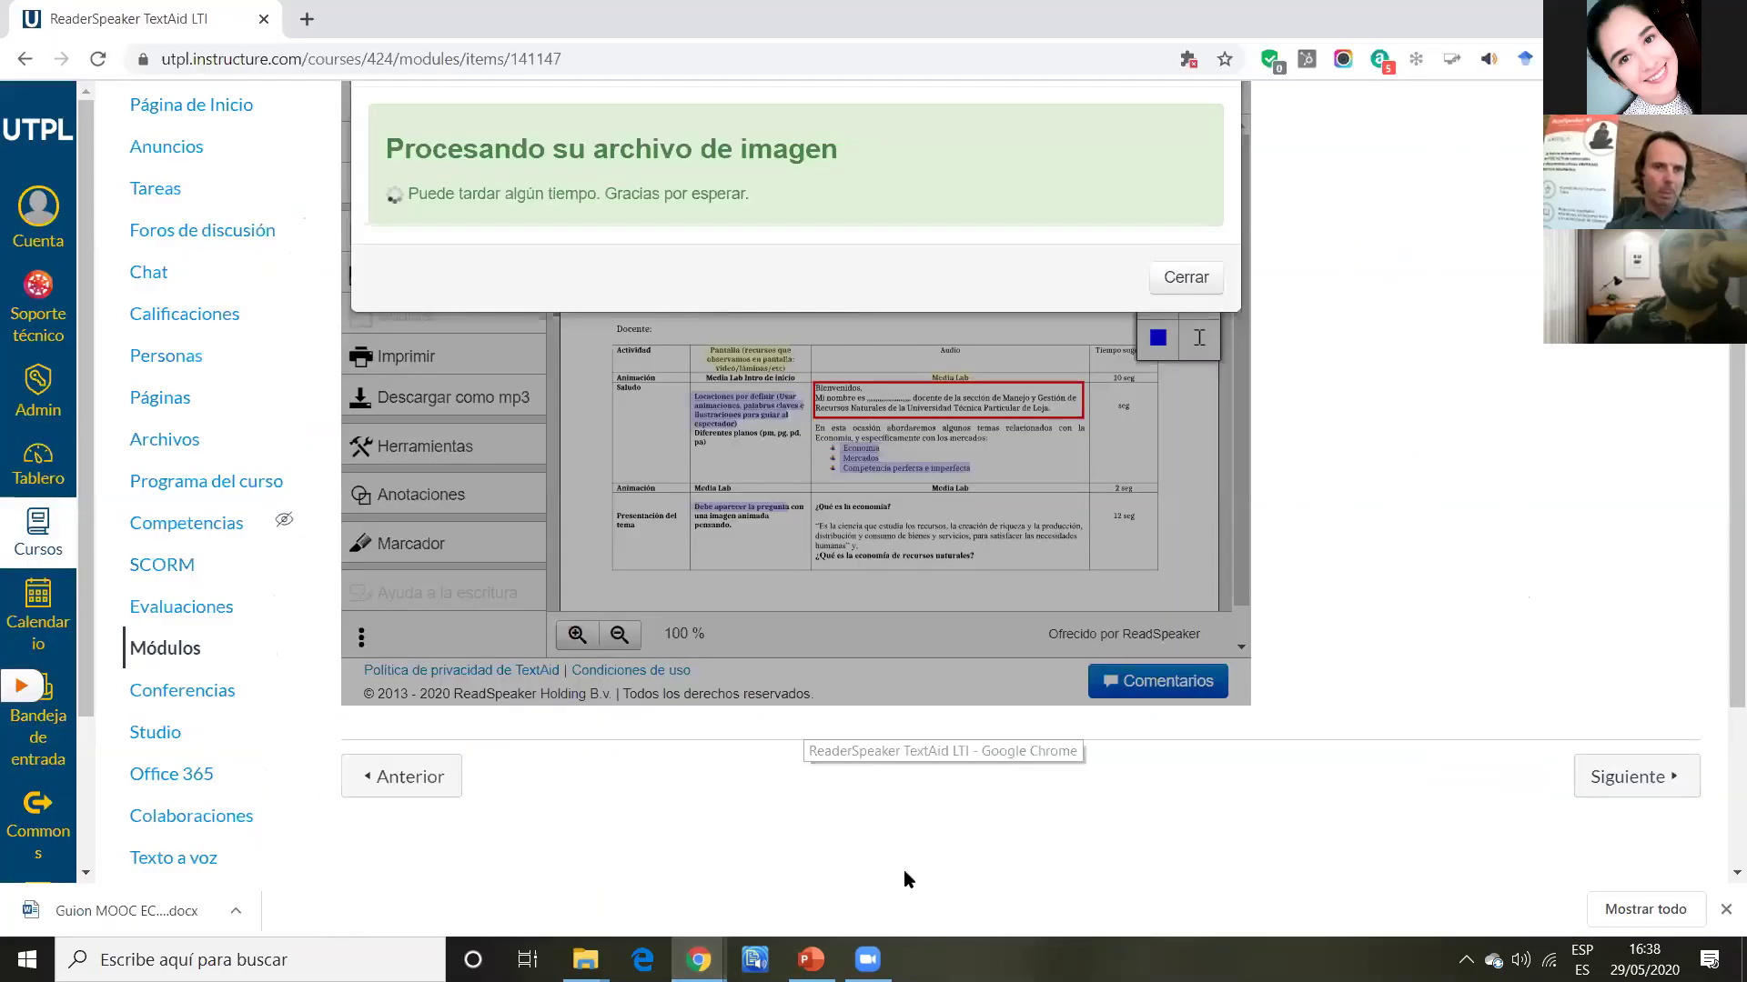
{"action": "left_click", "coordinate": [468, 268]}
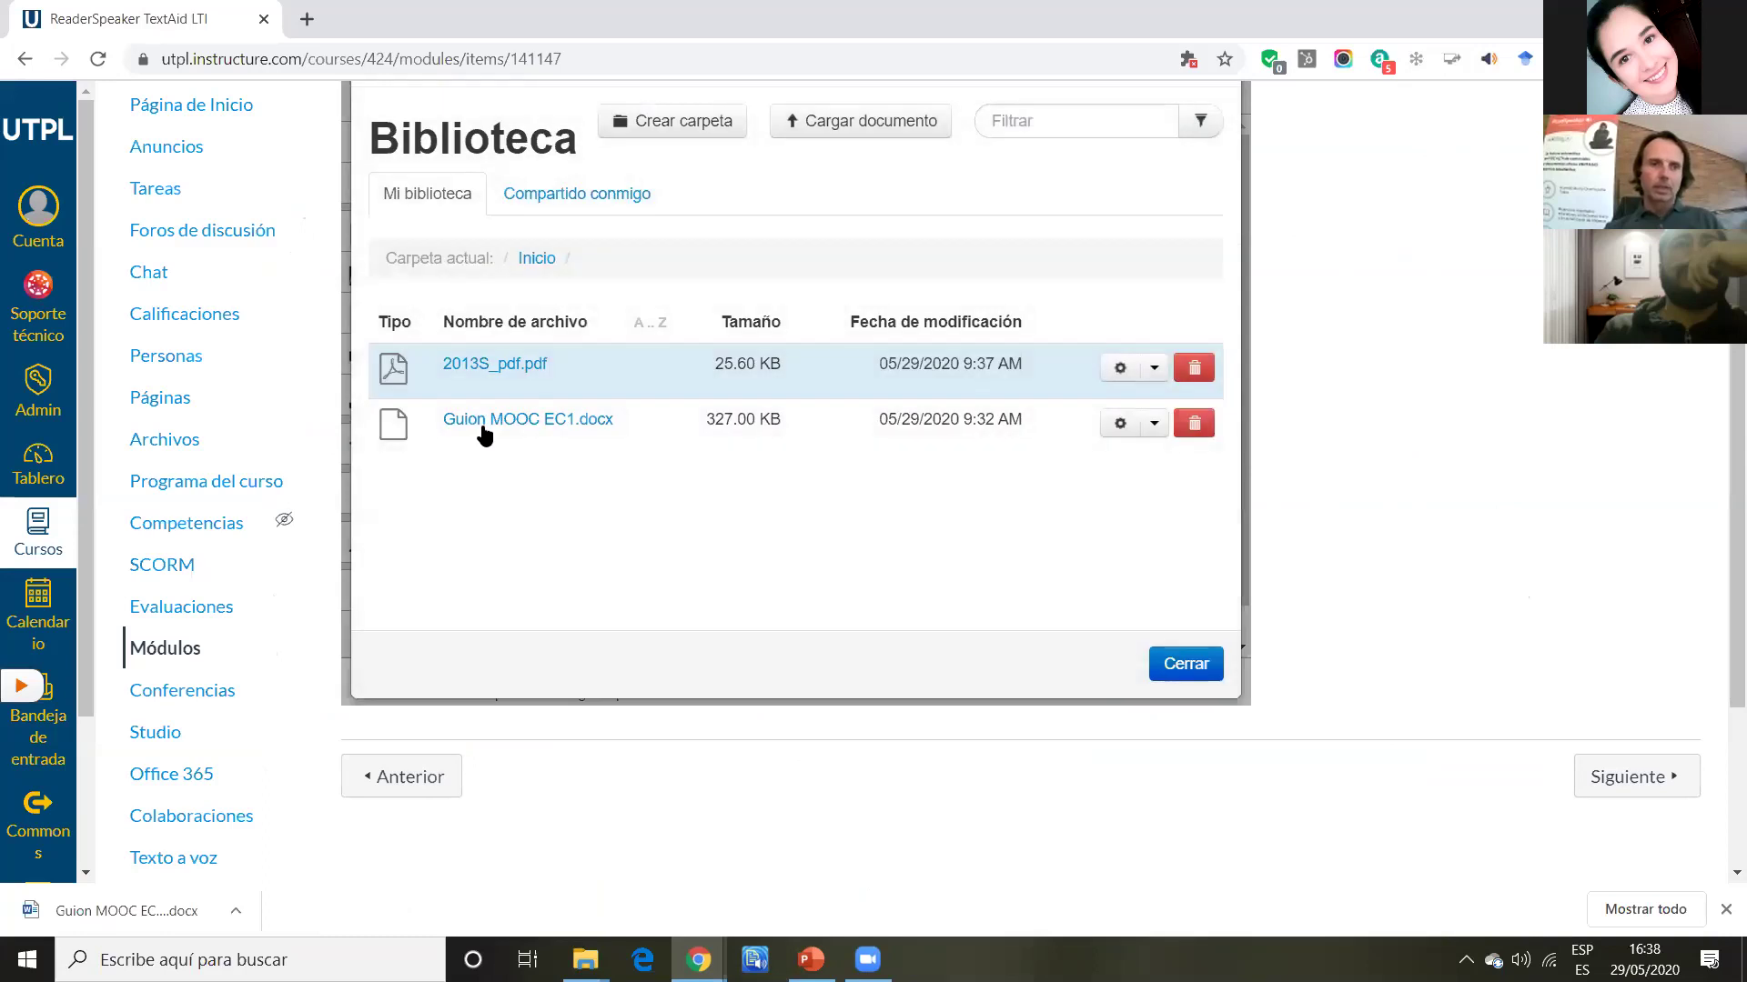
{"action": "left_click", "coordinate": [462, 366]}
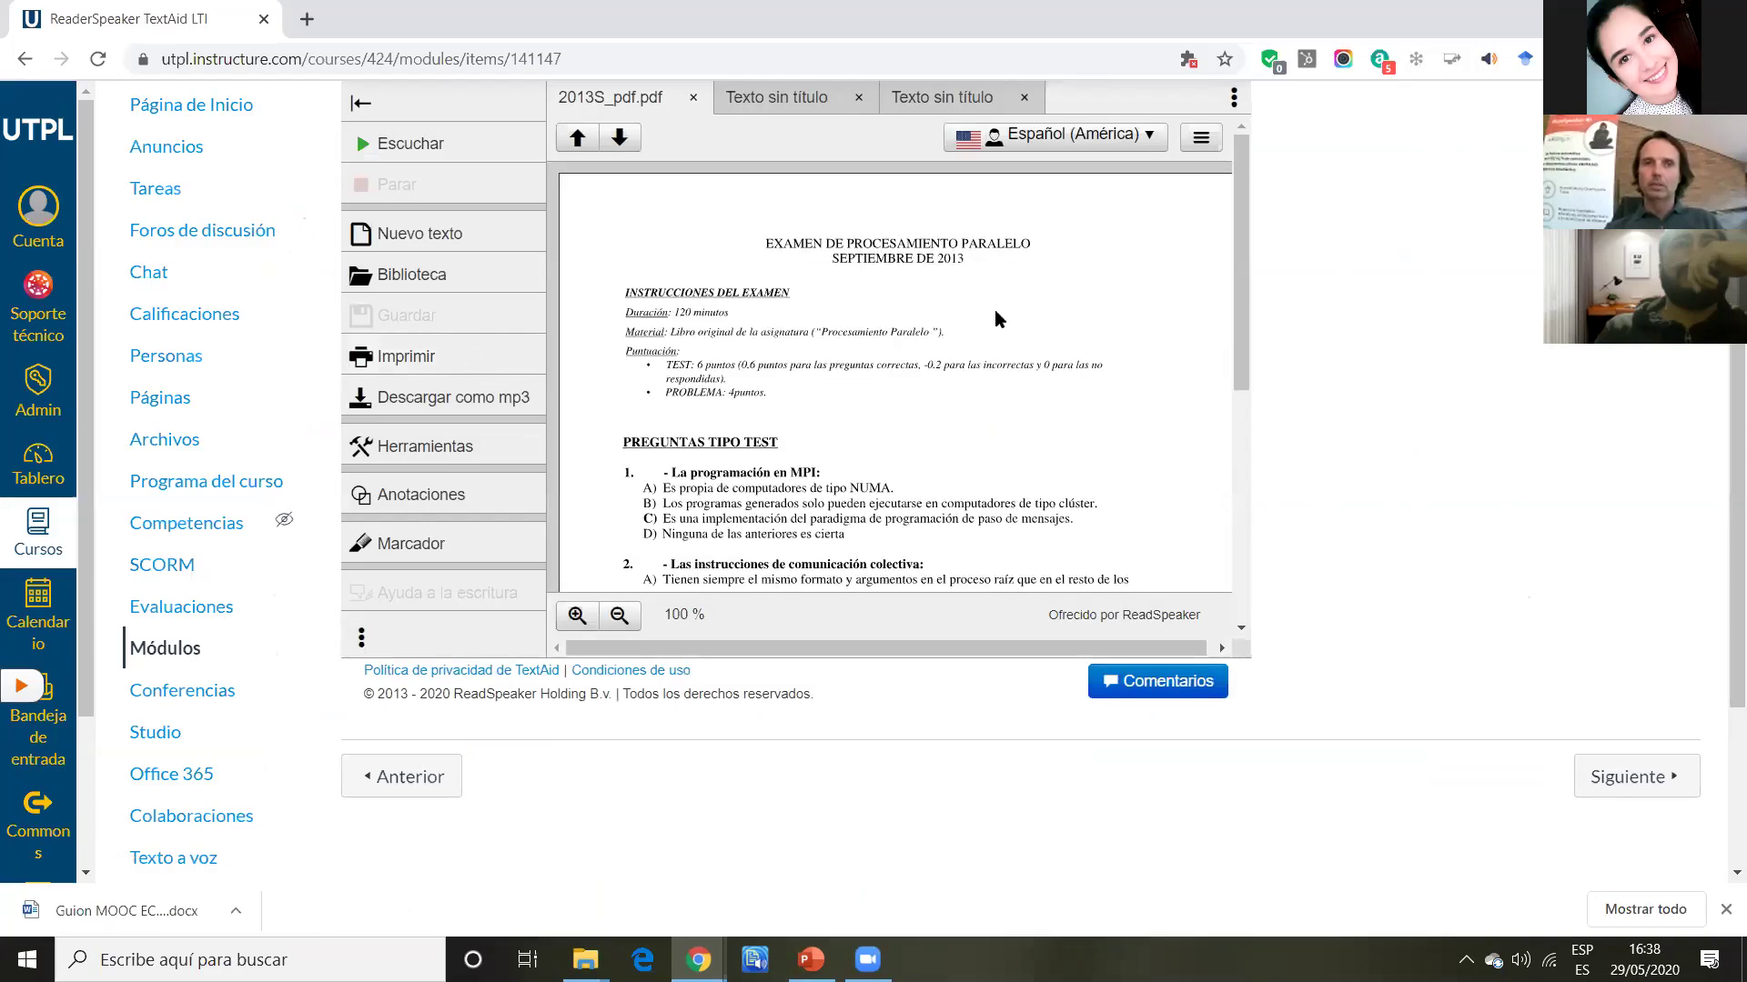
Have the exam instructions in "2013S_pdf.pdf" read aloud at enlarged page zoom, stop the reading and restore the normal zoom.
{"action": "scroll", "coordinate": [932, 319], "scroll_direction": "up", "scroll_amount": 5}
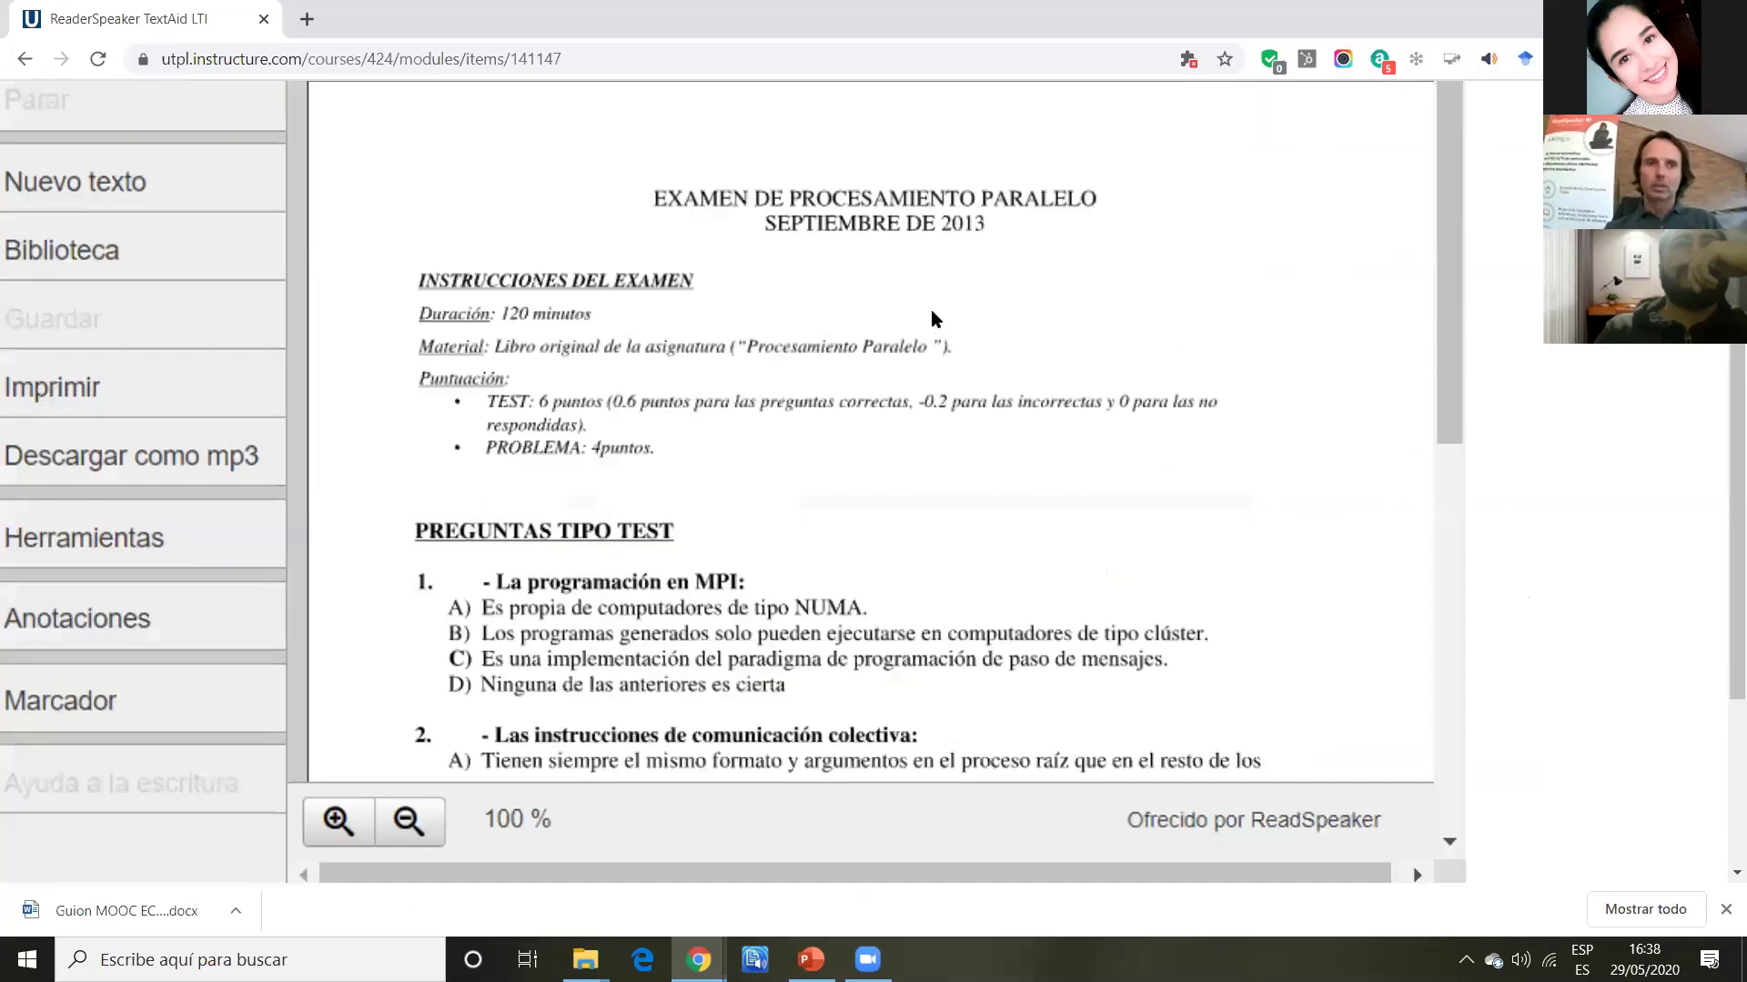
{"action": "scroll", "coordinate": [931, 314], "scroll_direction": "up", "scroll_amount": 2}
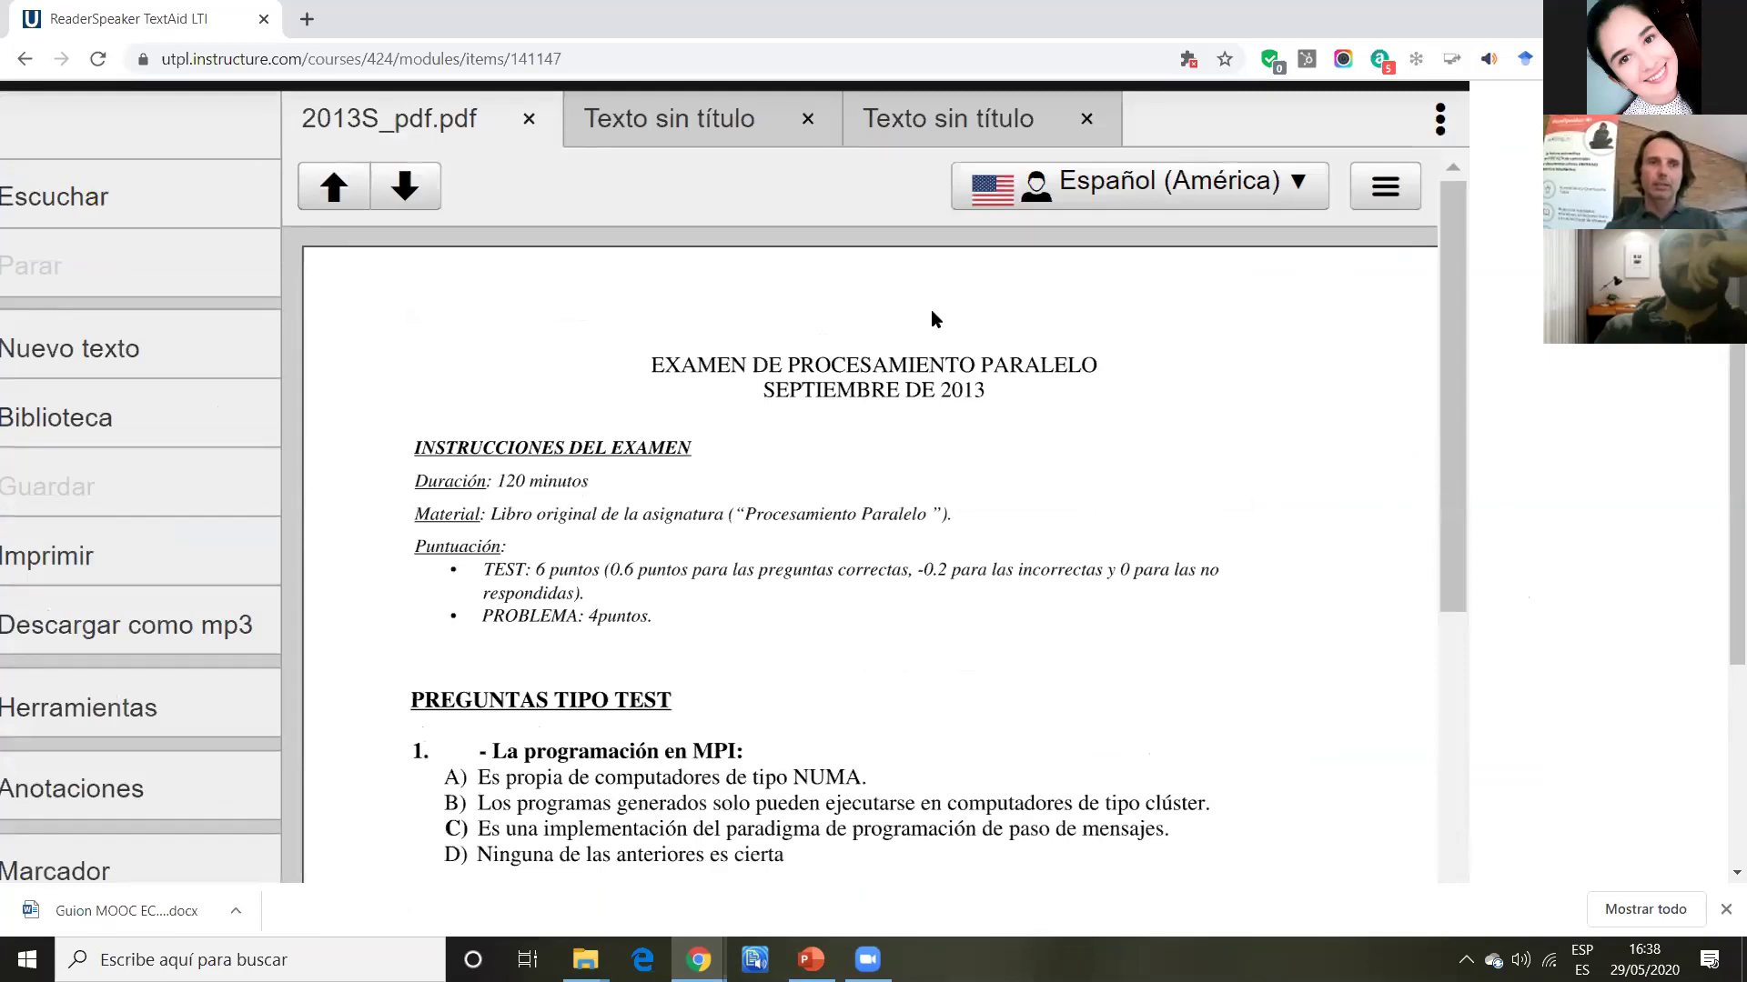
{"action": "scroll", "coordinate": [931, 314], "scroll_direction": "left", "scroll_amount": 2}
{"action": "left_click", "coordinate": [187, 196]}
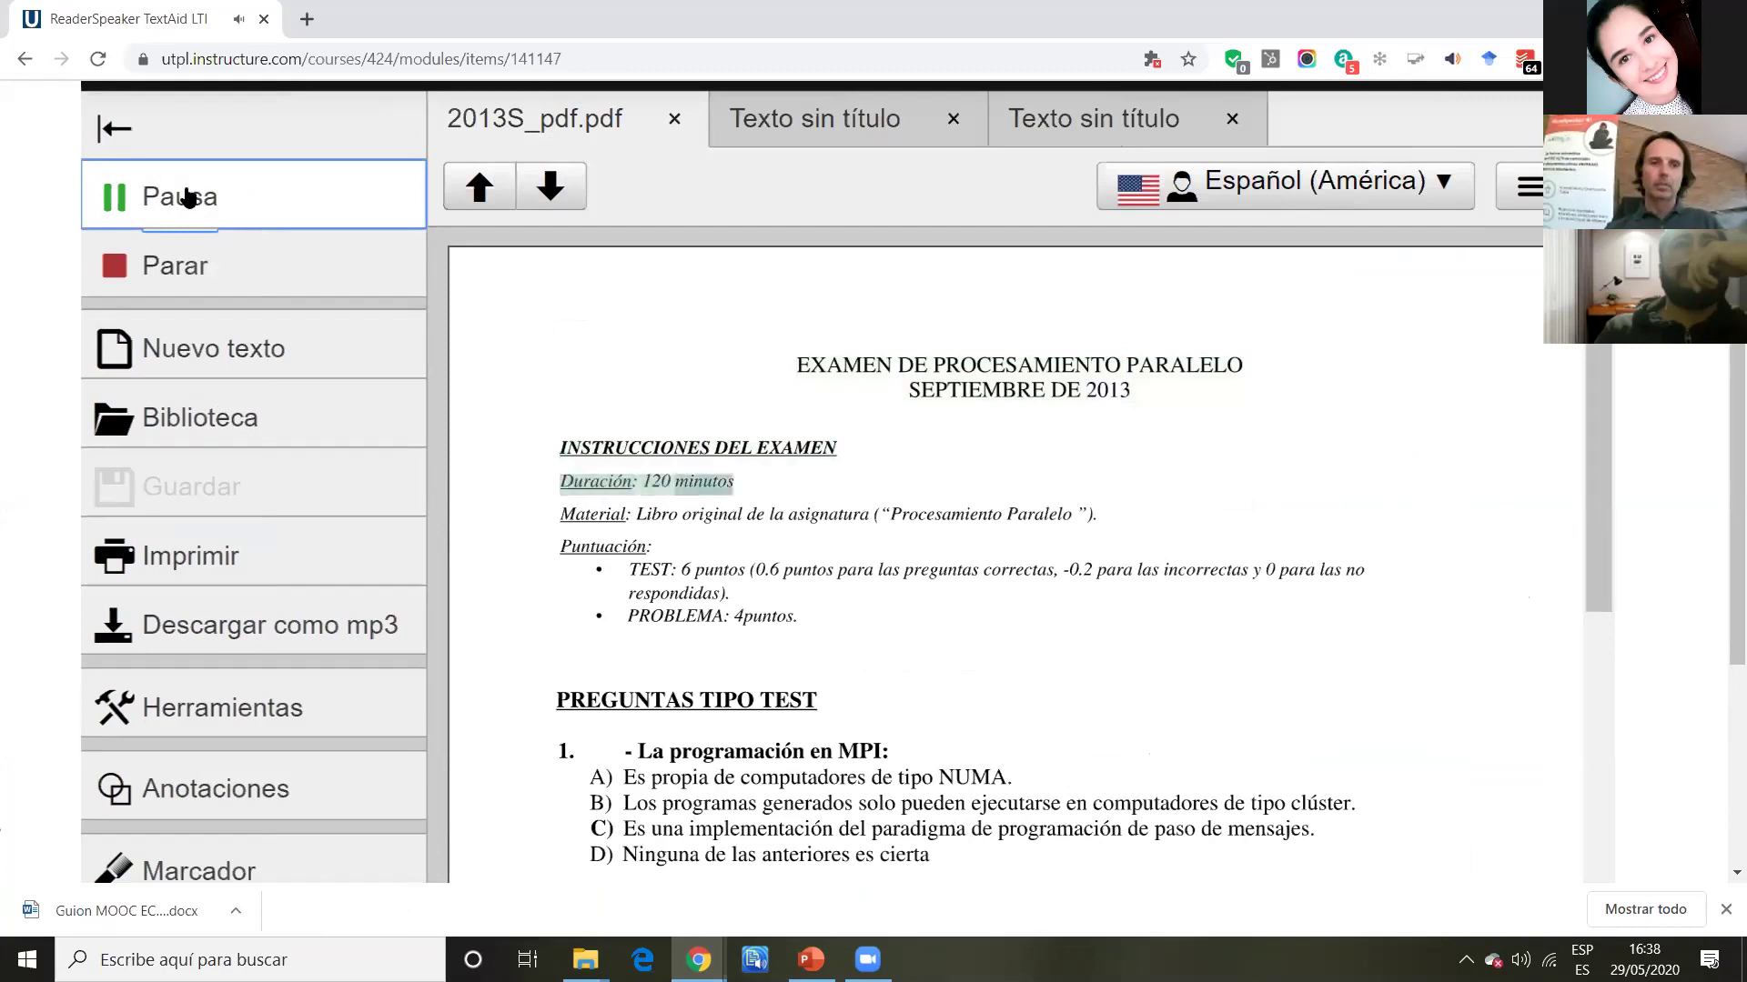
{"action": "left_click", "coordinate": [190, 274]}
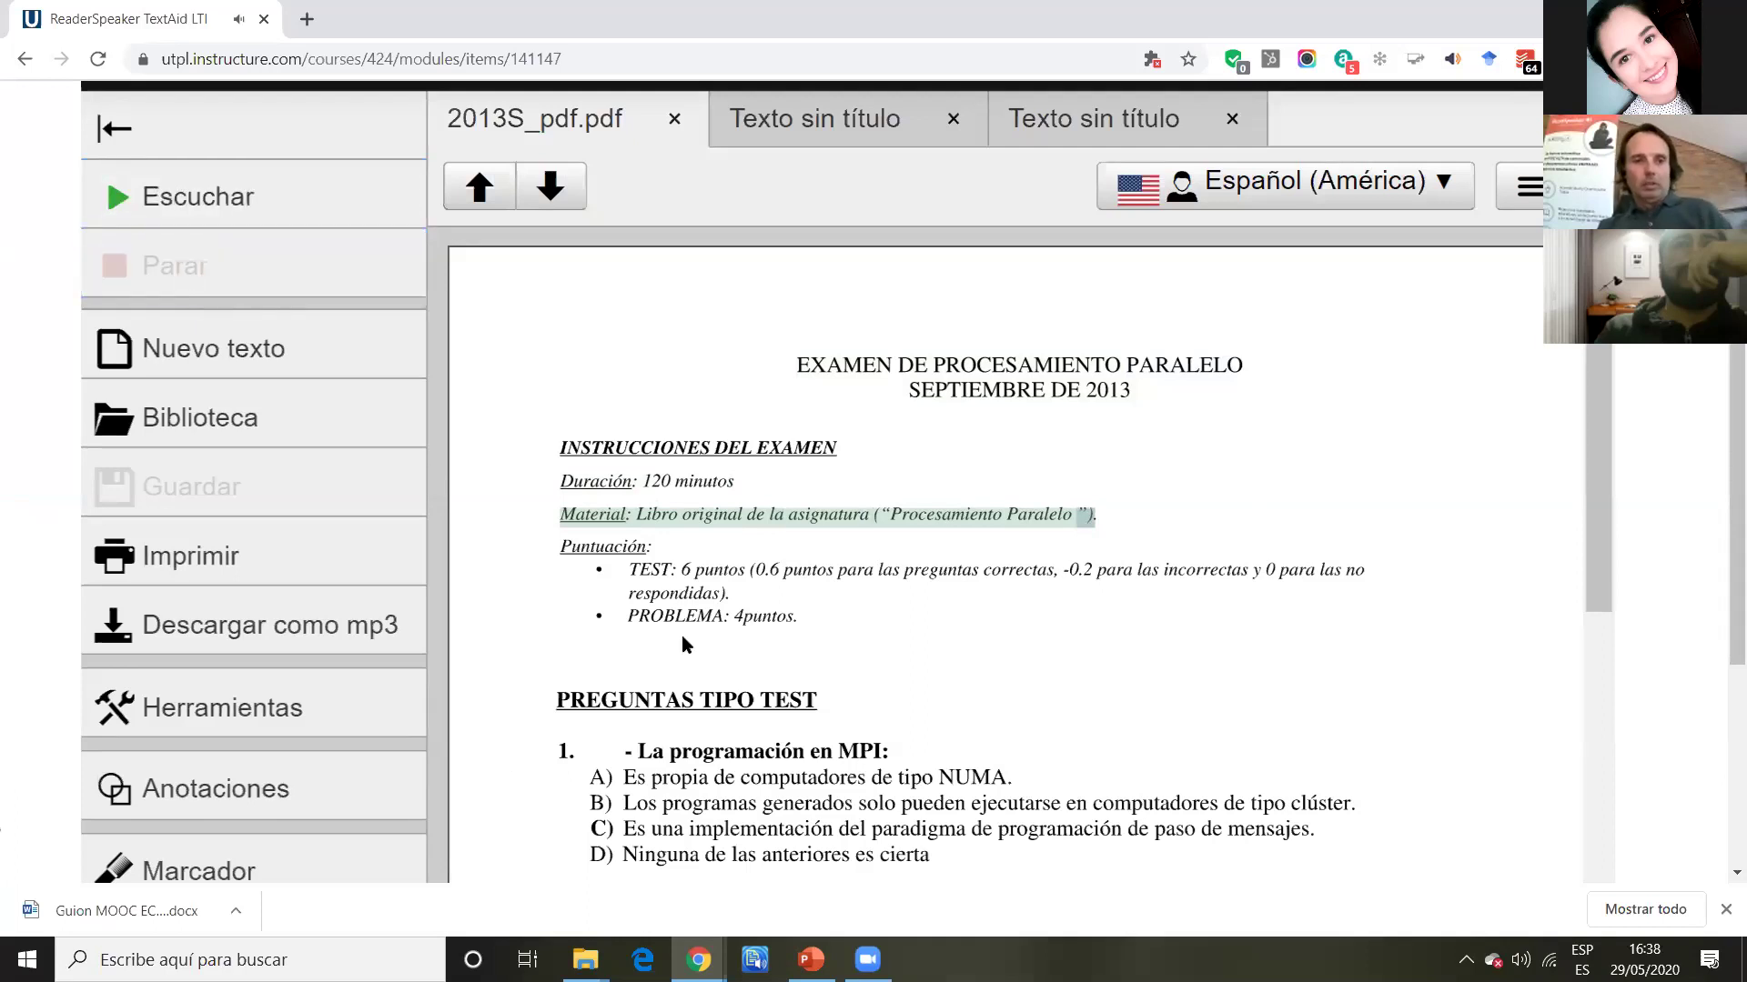
{"action": "key", "text": "ctrl+0"}
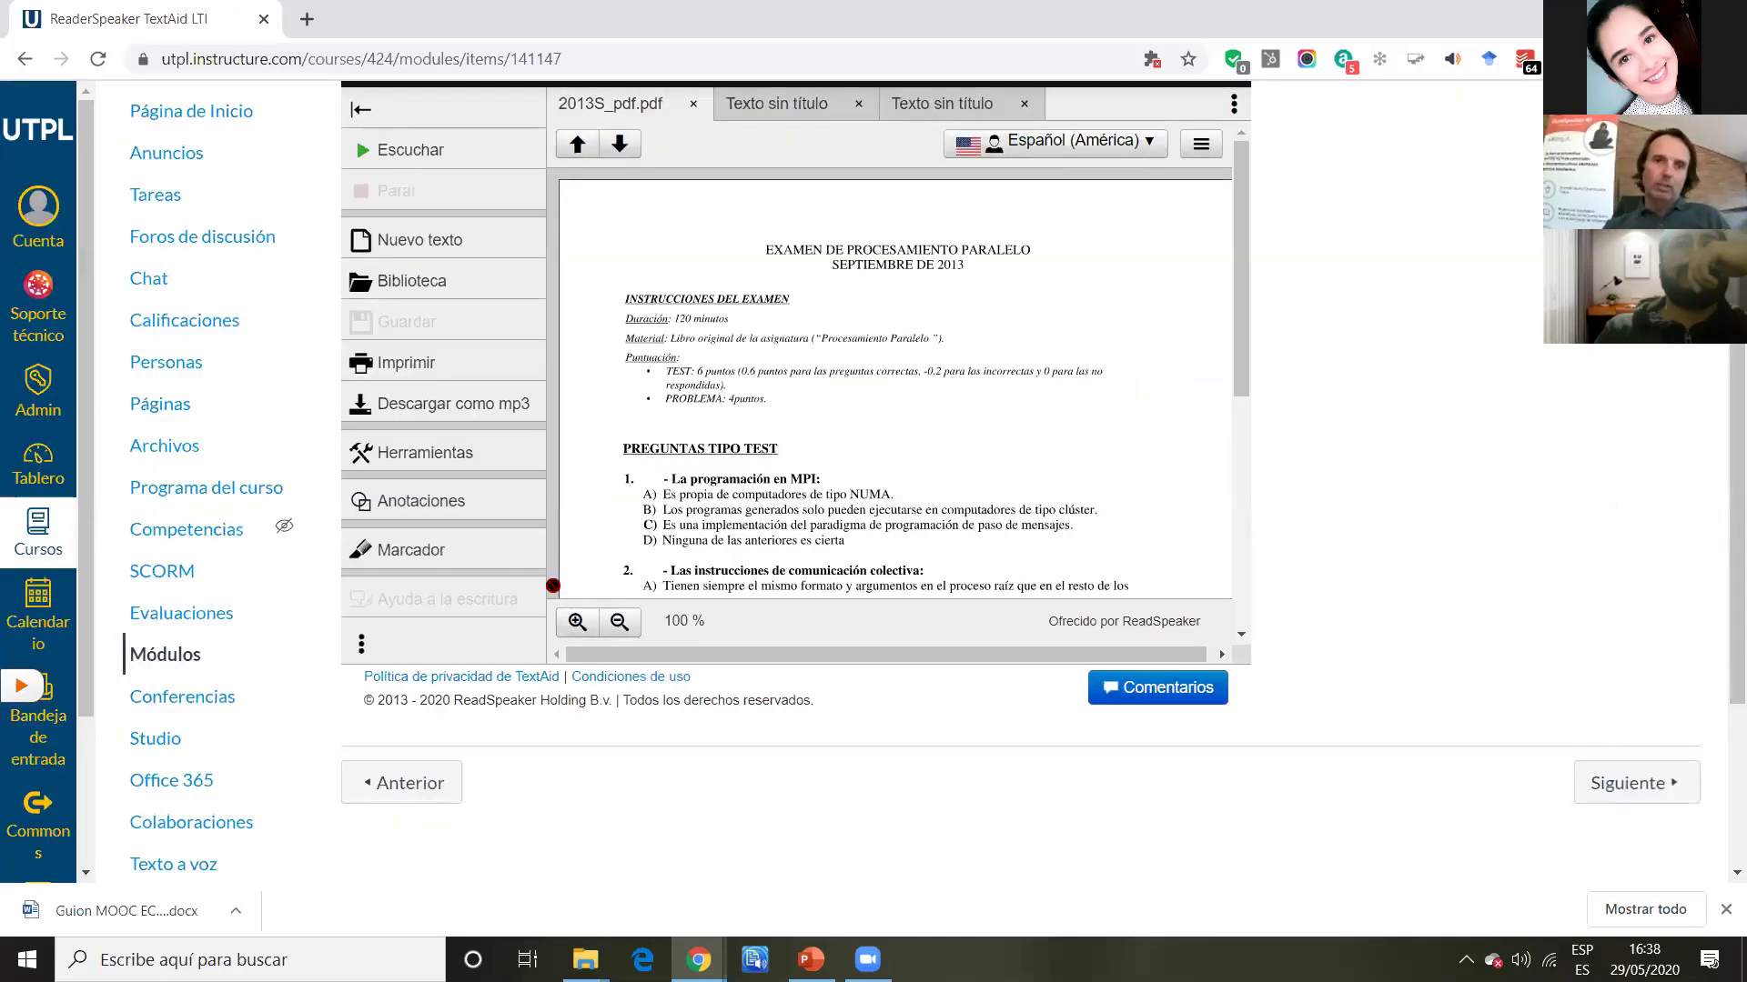
{"action": "left_click", "coordinate": [363, 646]}
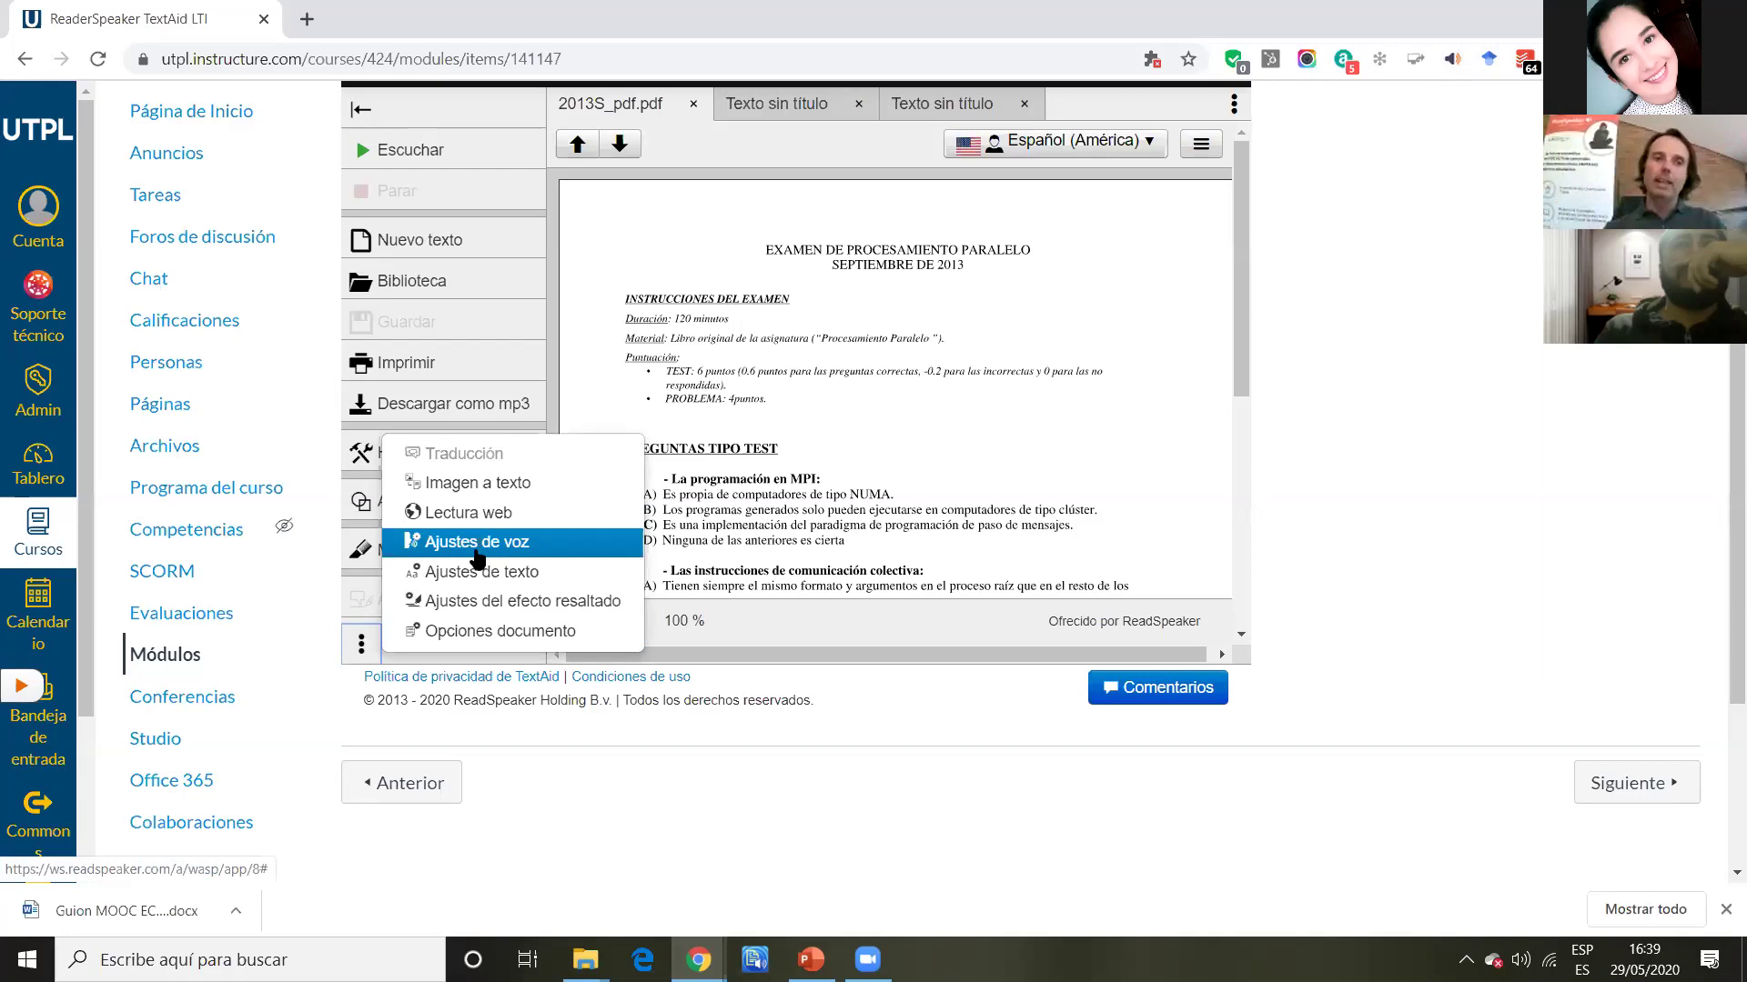
{"action": "left_click", "coordinate": [359, 648]}
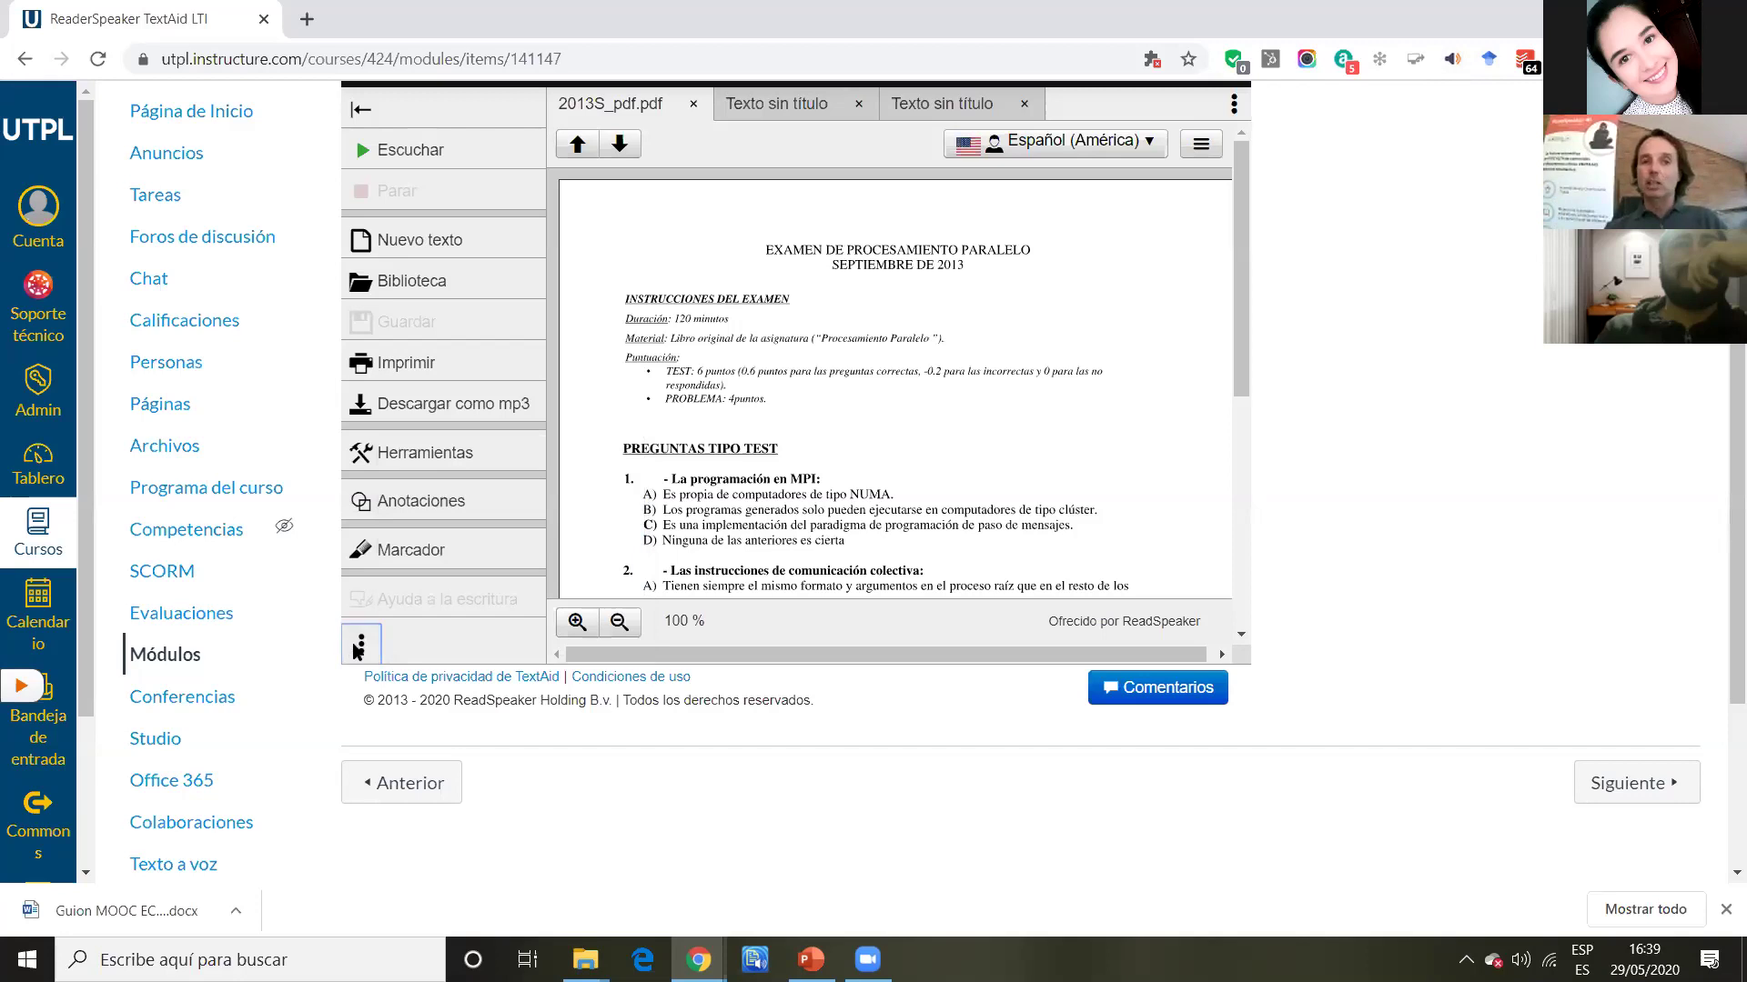
{"action": "scroll", "coordinate": [935, 386], "scroll_direction": "up", "scroll_amount": 2}
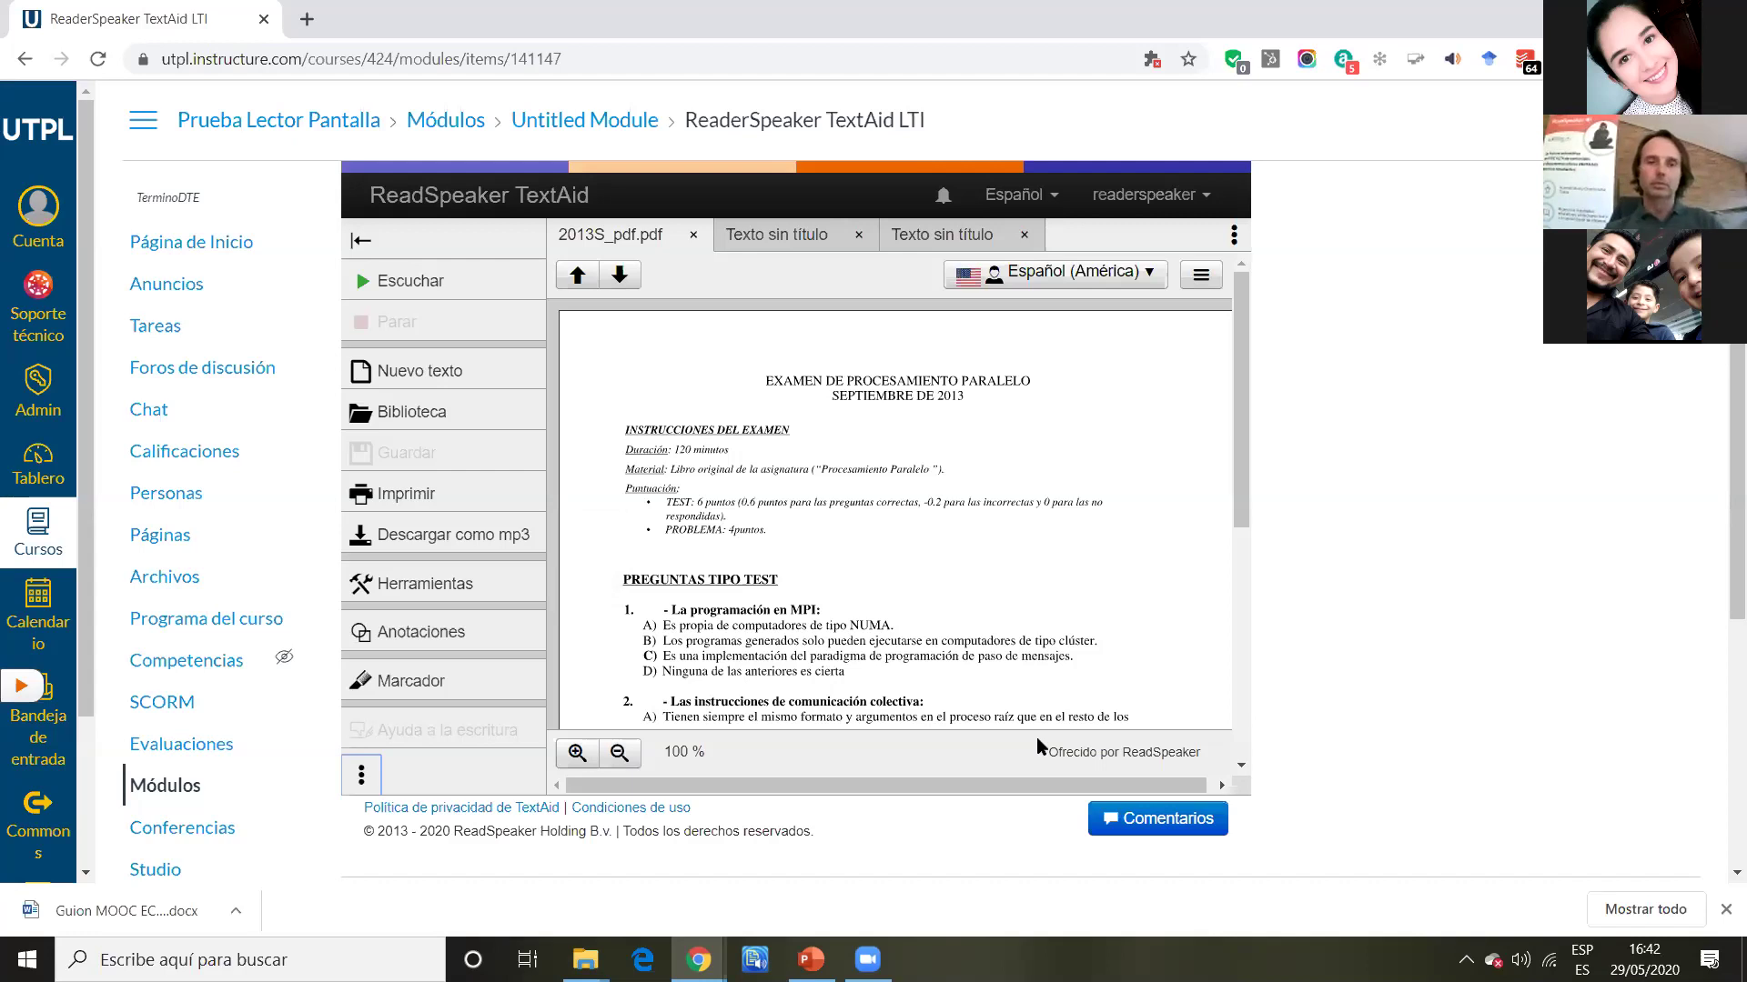
{"action": "key", "text": "alt+Tab"}
{"action": "key", "text": "alt+Tab"}
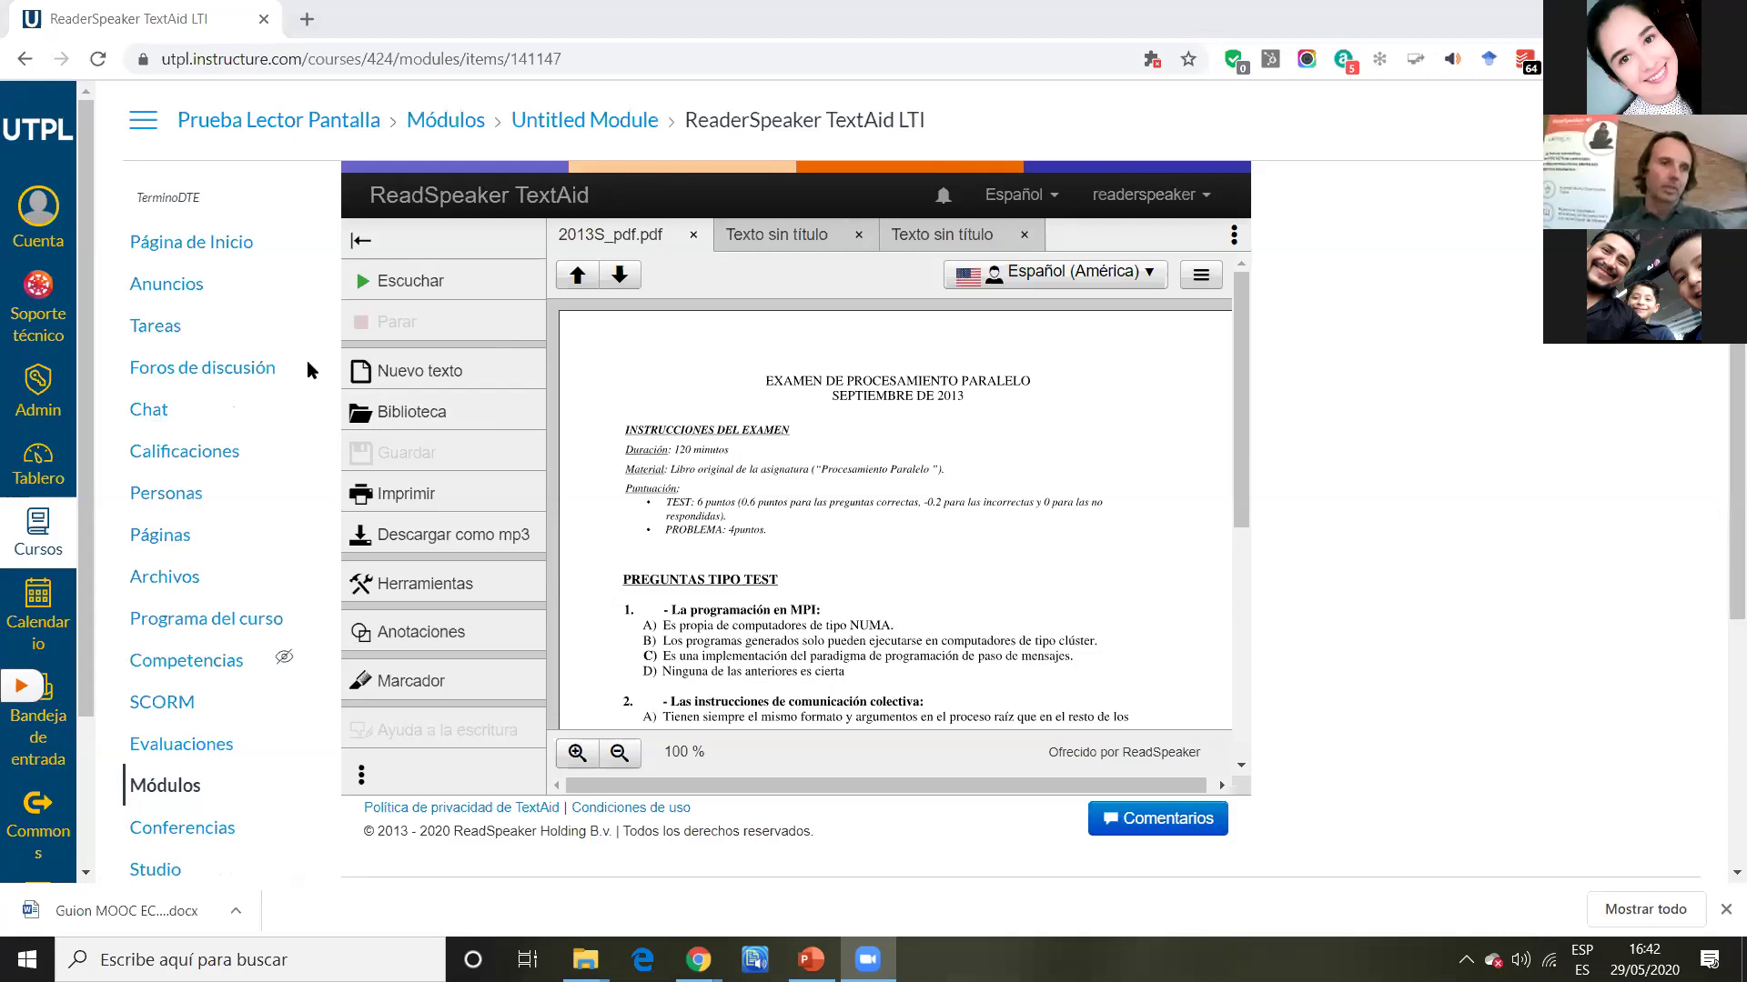
Leave the TextAid page and open the home page of the Prueba Lector Pantalla course.
{"action": "left_click", "coordinate": [38, 528]}
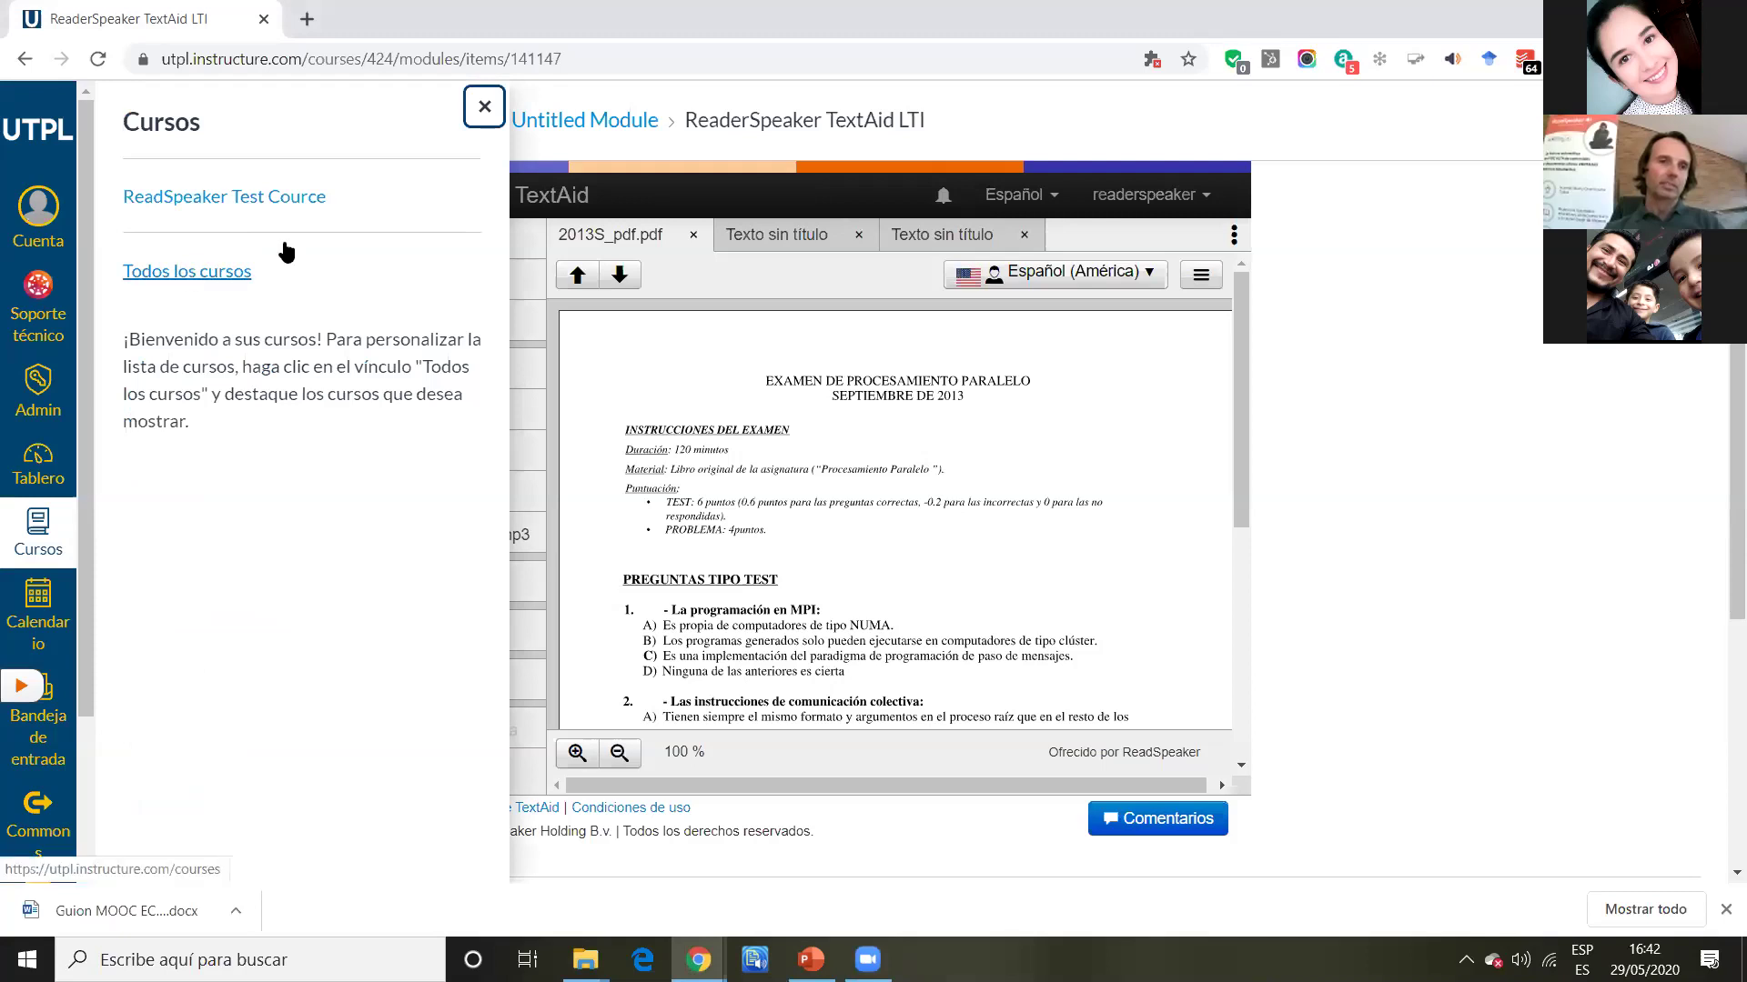
{"action": "key", "text": "Escape"}
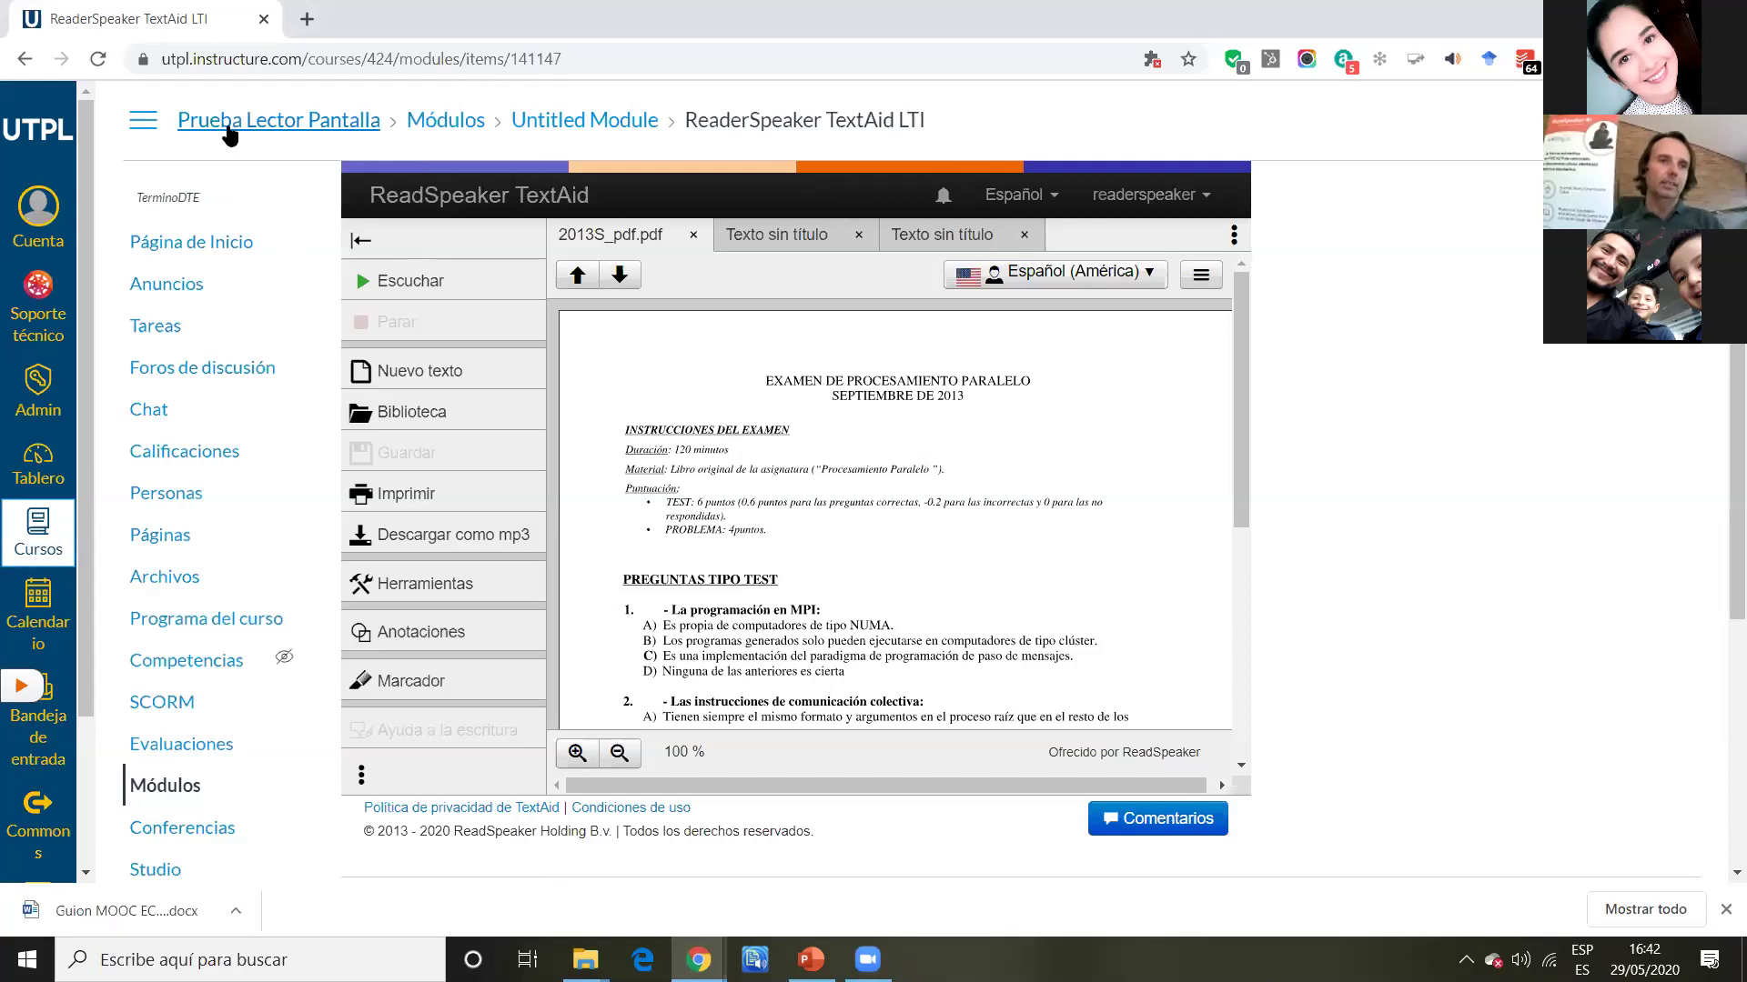
{"action": "left_click", "coordinate": [231, 132]}
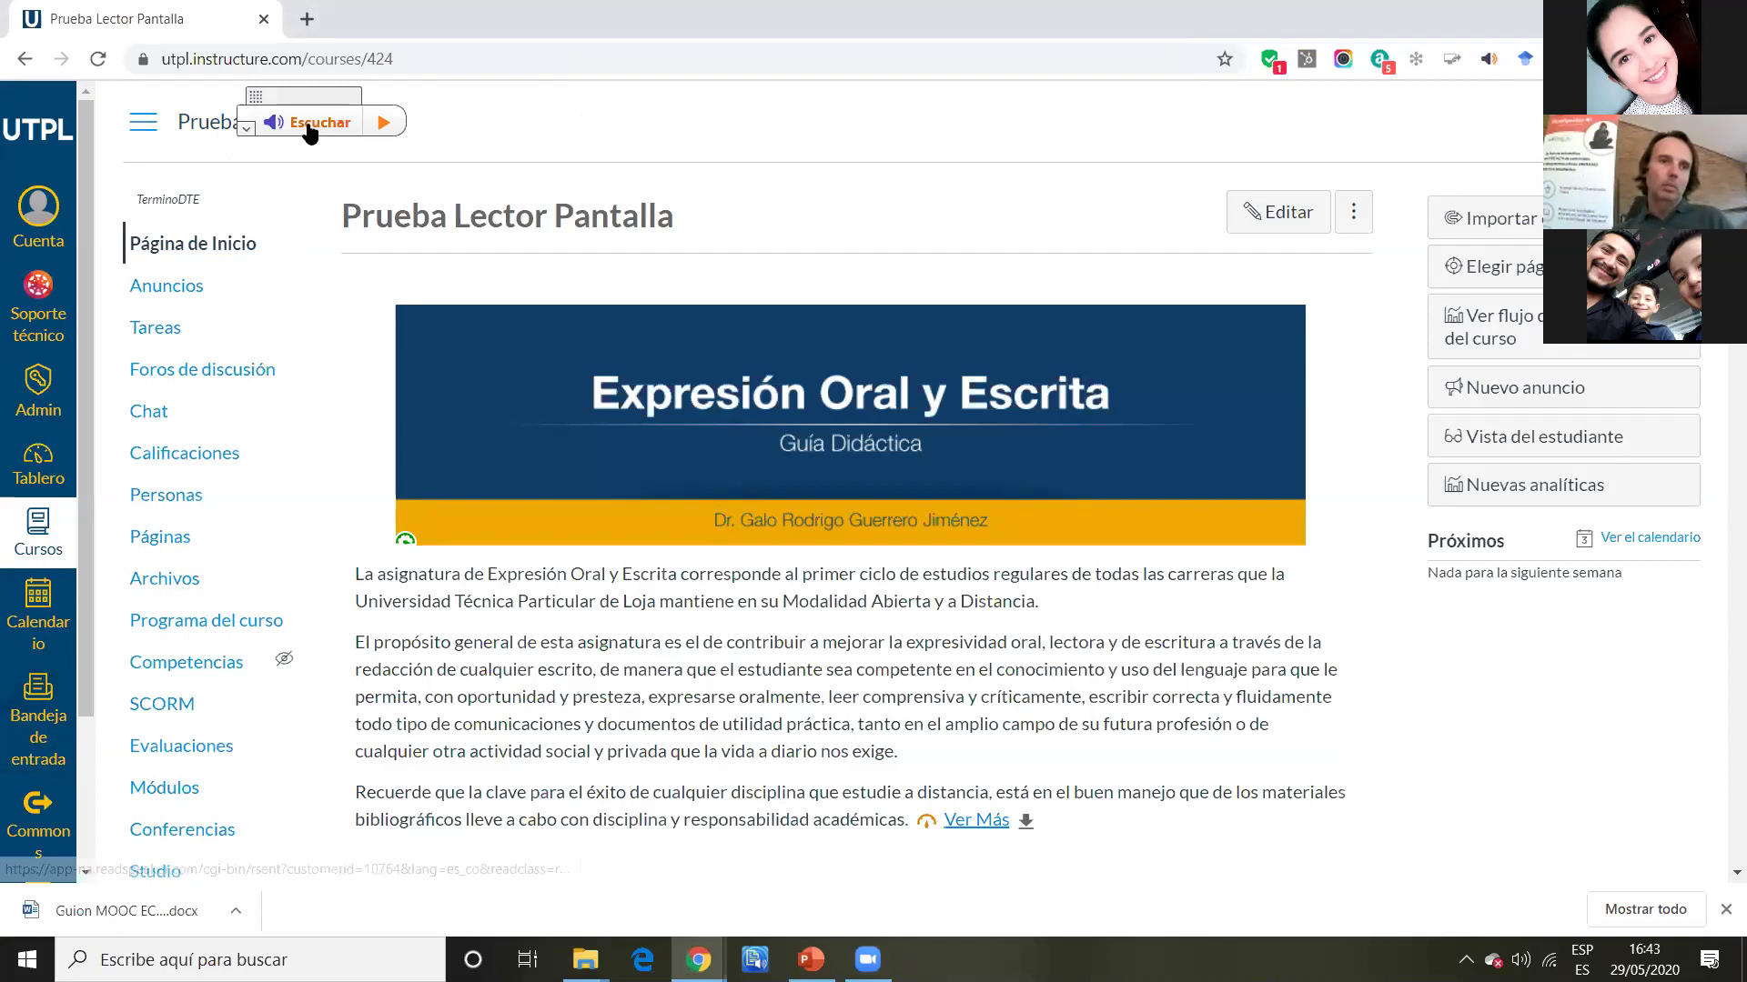
Expand the webReader player on the course home page and download the page's audio file, accepting the terms of use.
{"action": "left_click", "coordinate": [383, 123]}
{"action": "left_click", "coordinate": [387, 125]}
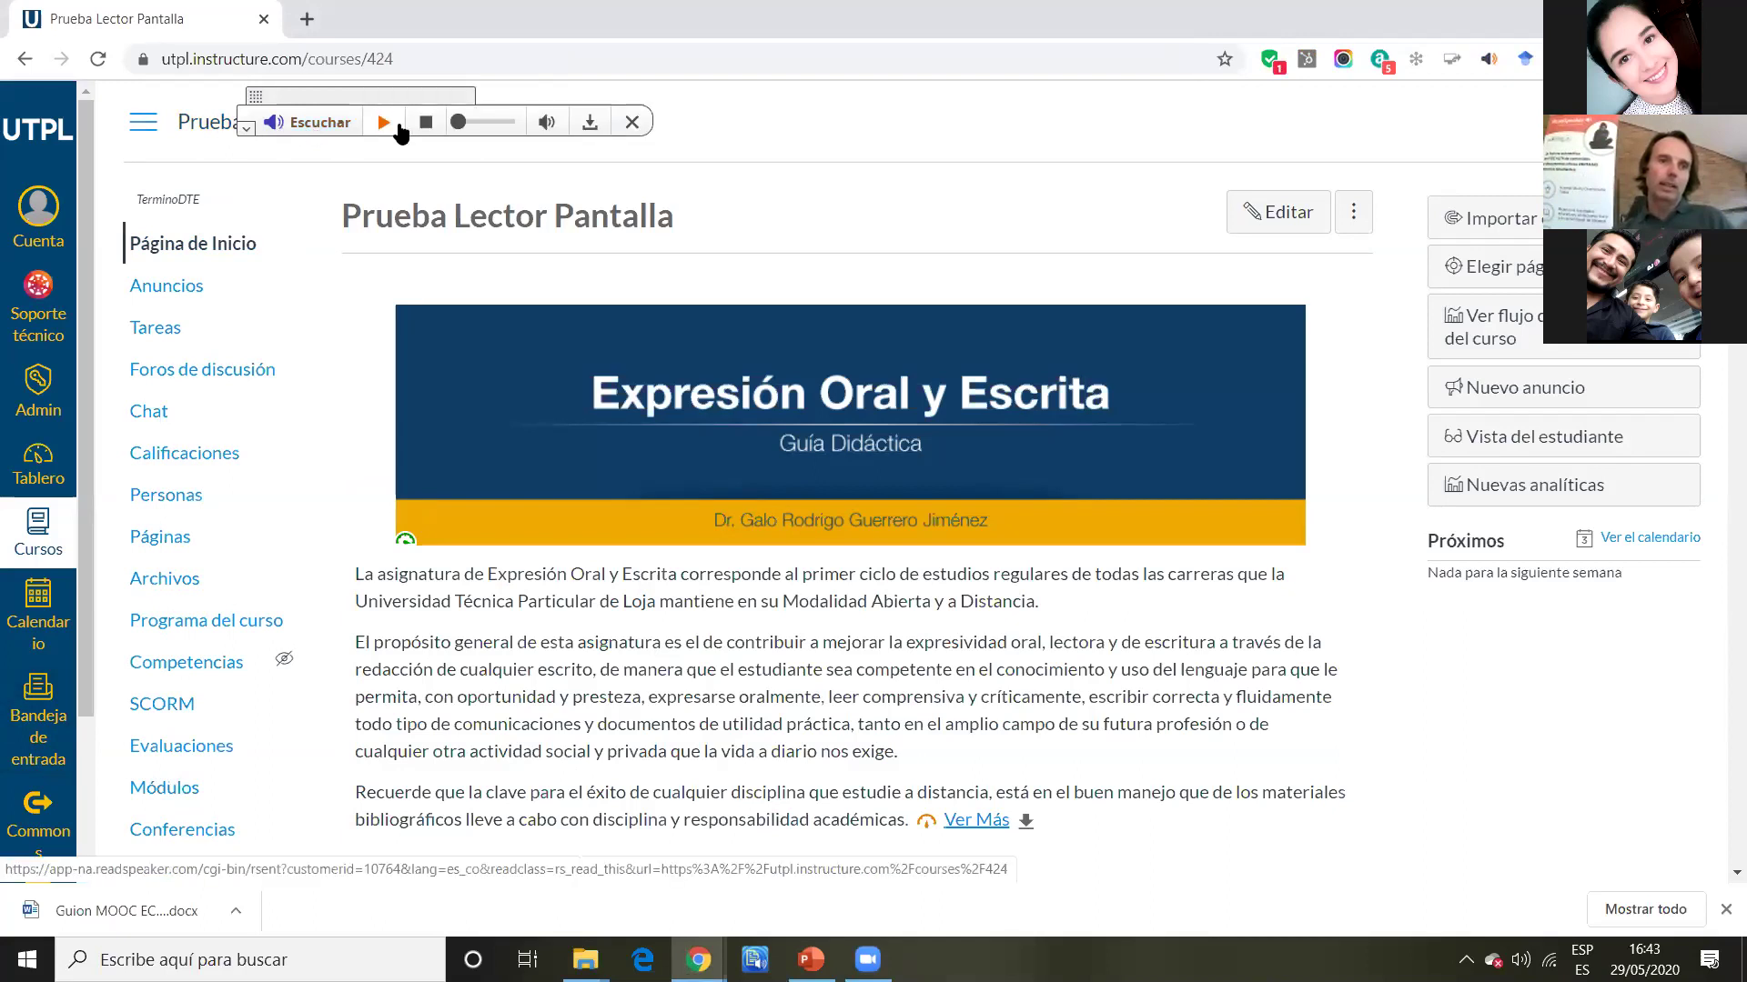
{"action": "left_click", "coordinate": [587, 125]}
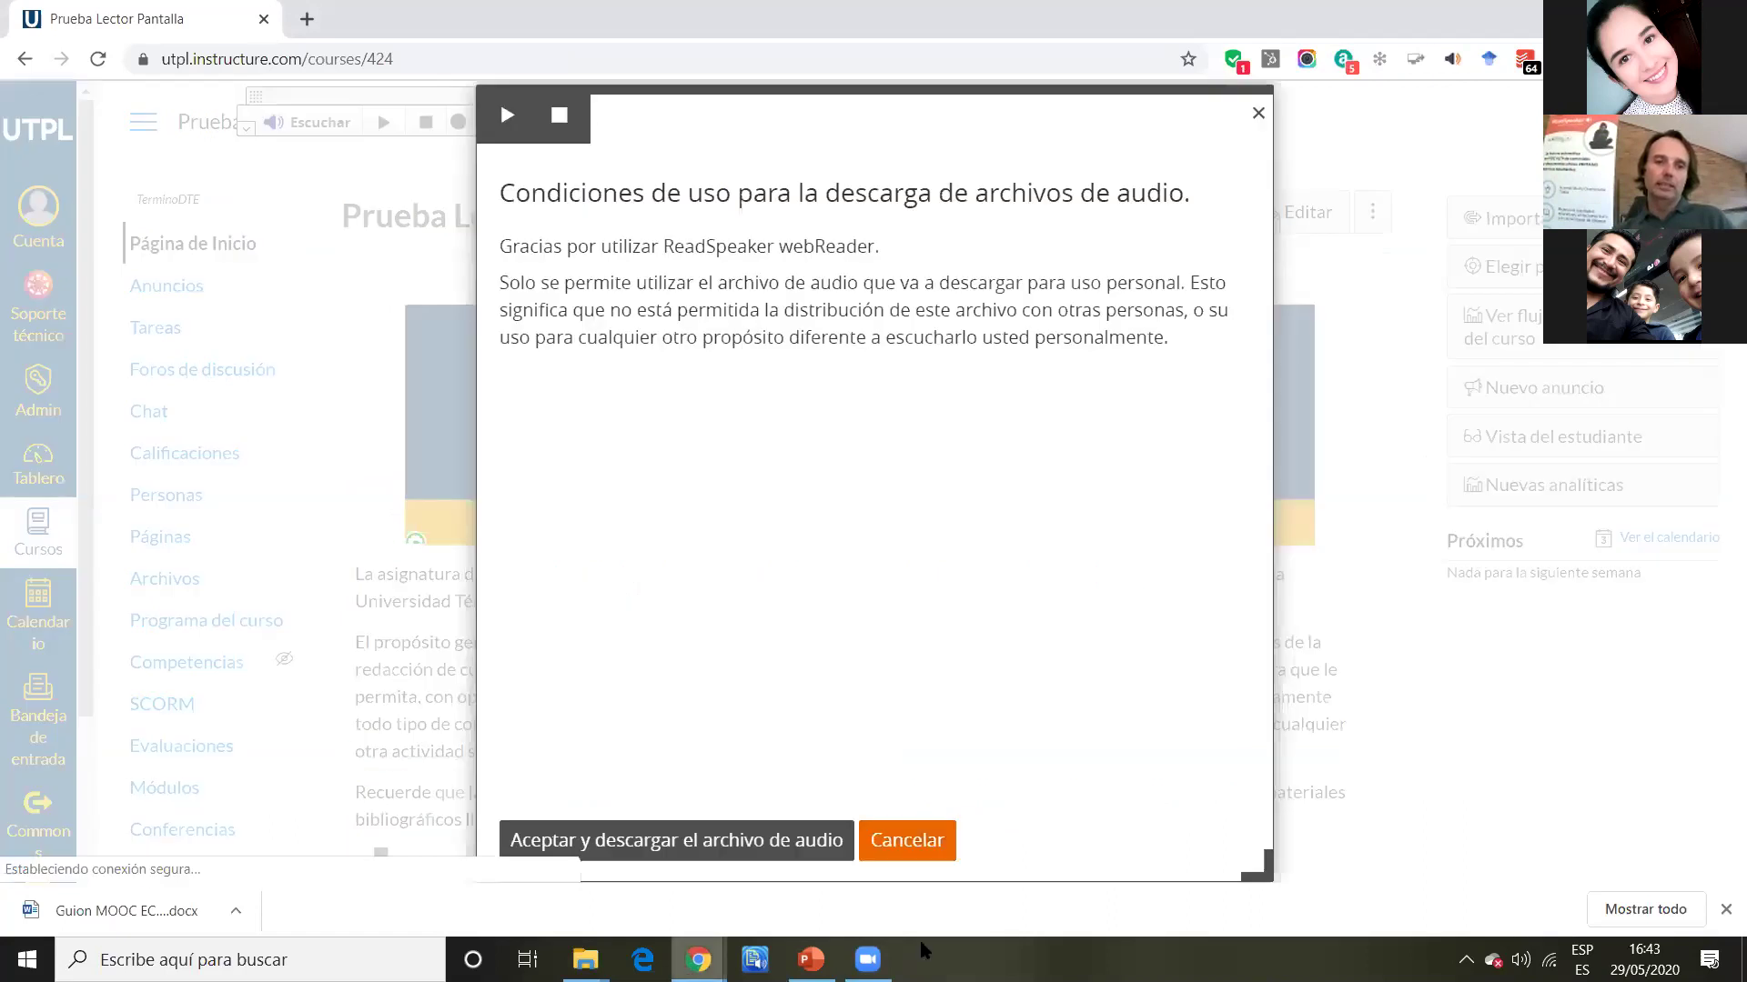
{"action": "left_click", "coordinate": [718, 841]}
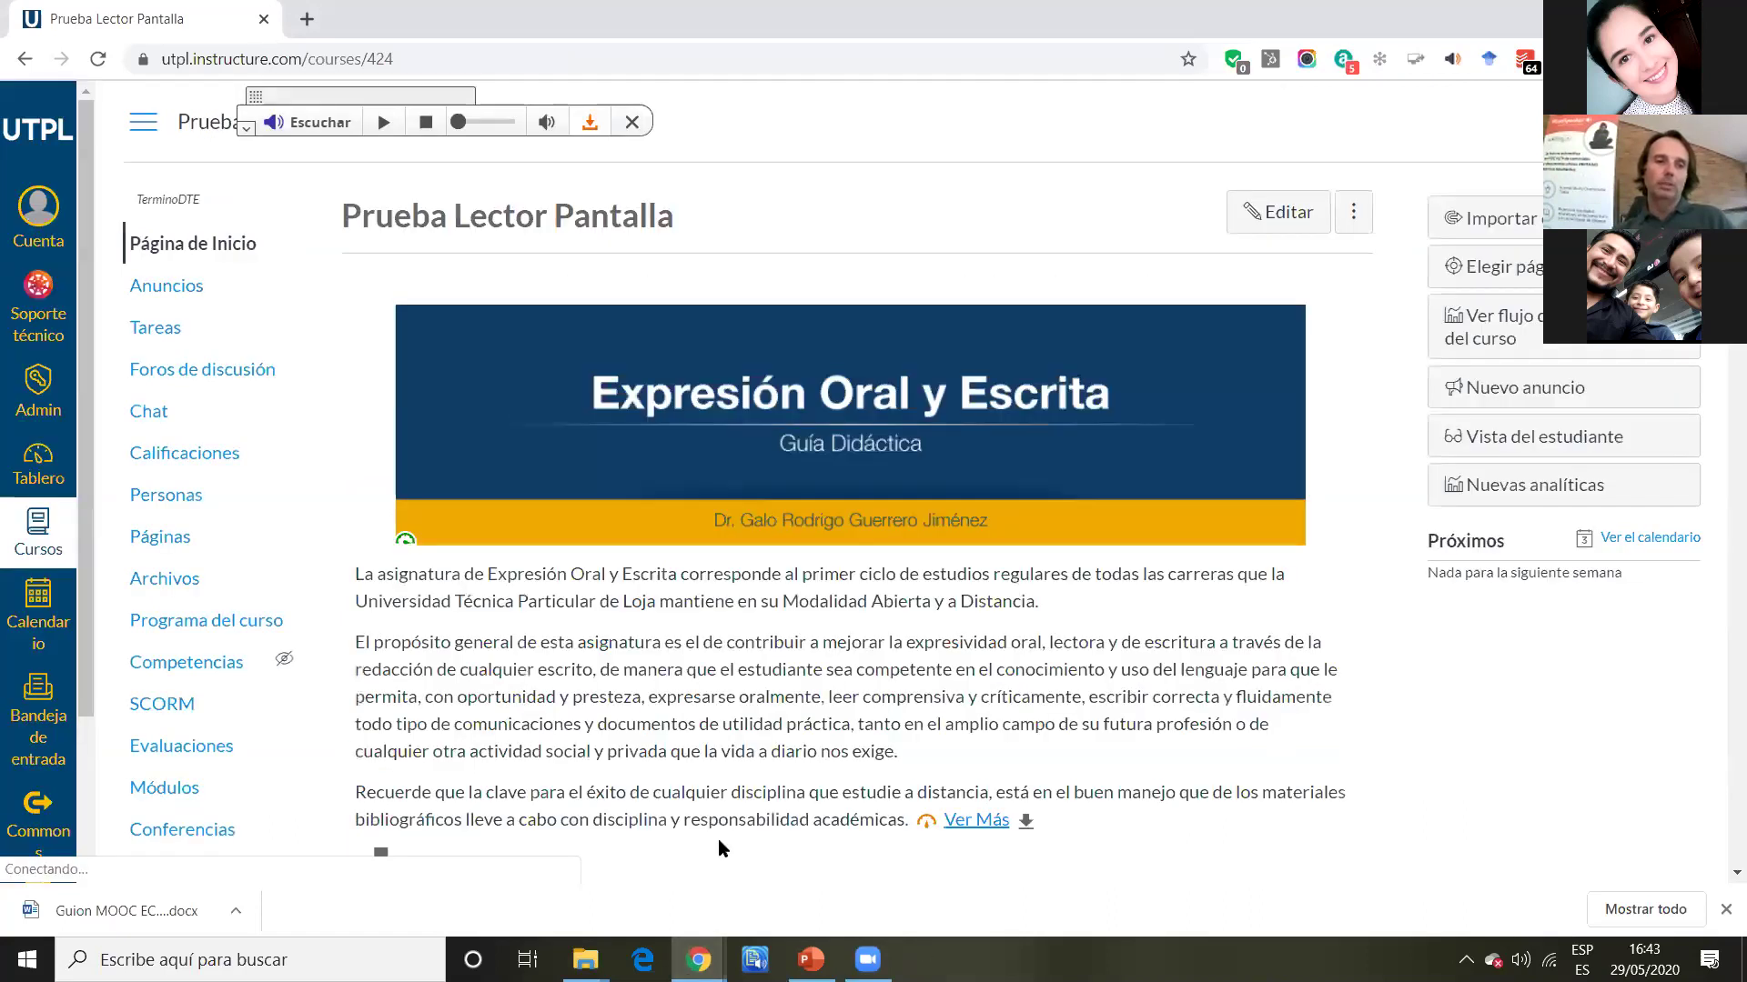